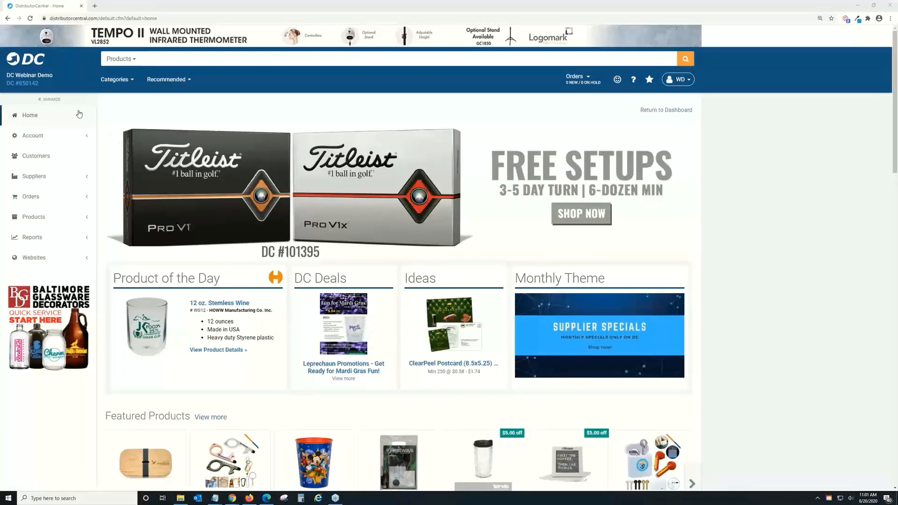
Step: Open the DC Promotions website from the Hosting Manager in the website editor and look over its home page
left_click(56, 262)
left_click(59, 276)
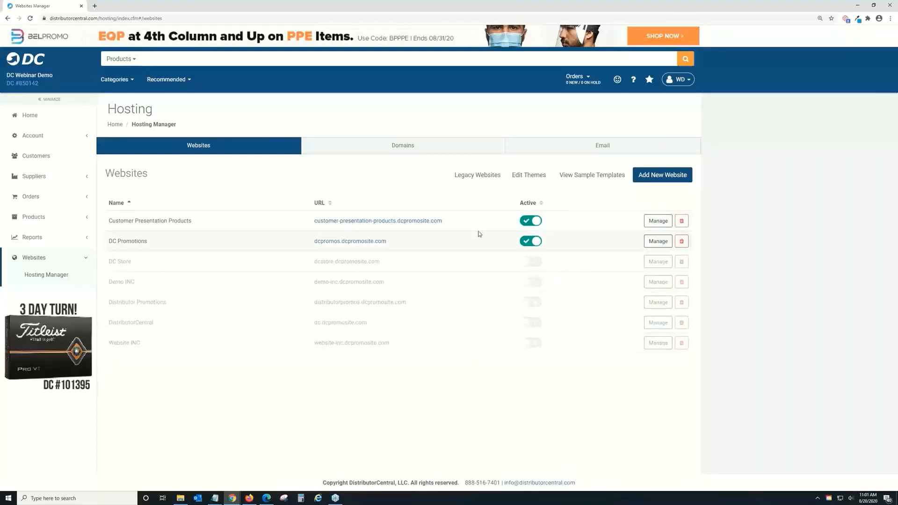
left_click(653, 242)
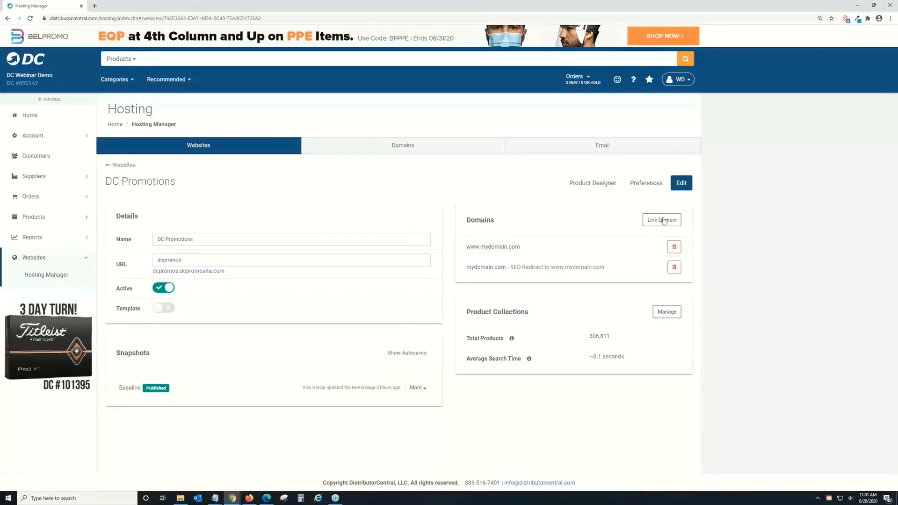
left_click(680, 184)
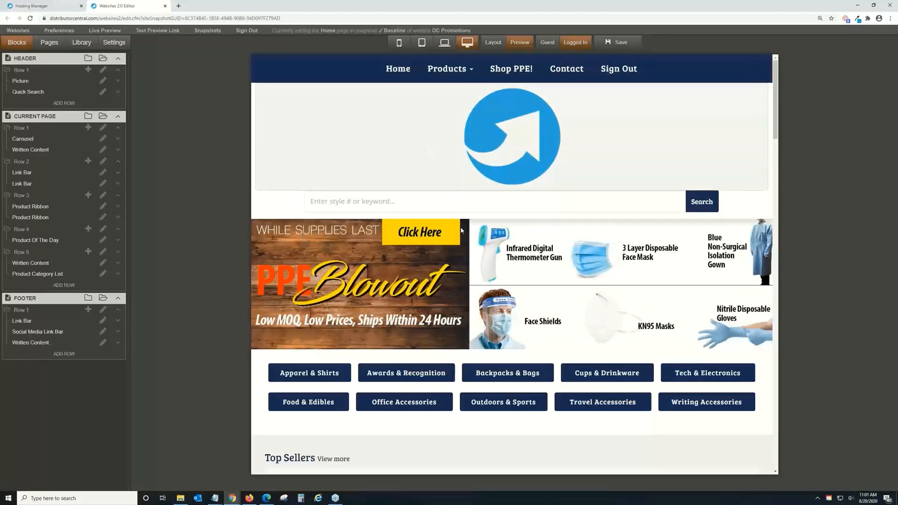
scroll(551, 397, "down", 4)
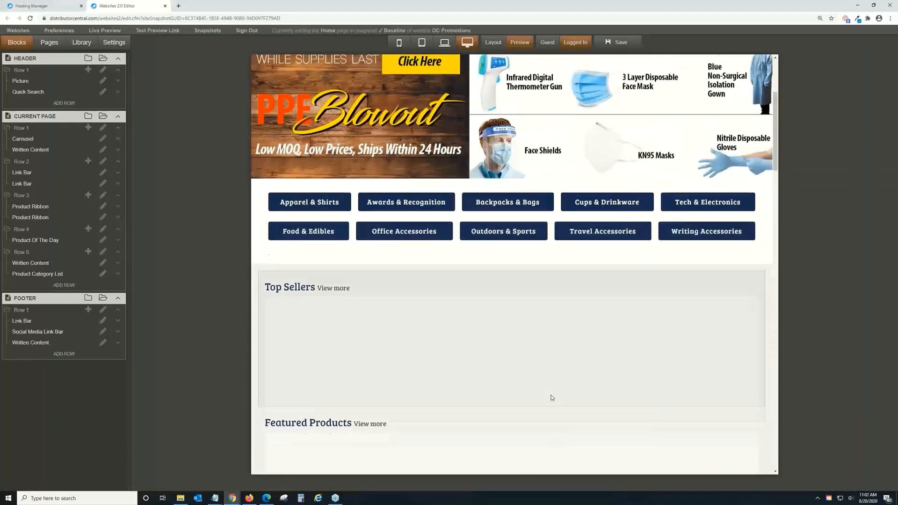
scroll(552, 396, "up", 4)
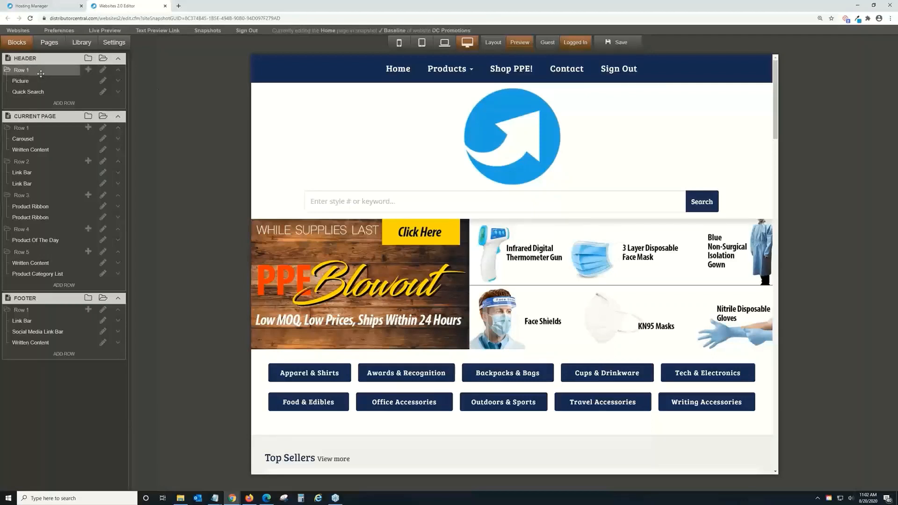
Step: View the block types that can be added to the header's Row 1 and the row's type settings
left_click(89, 71)
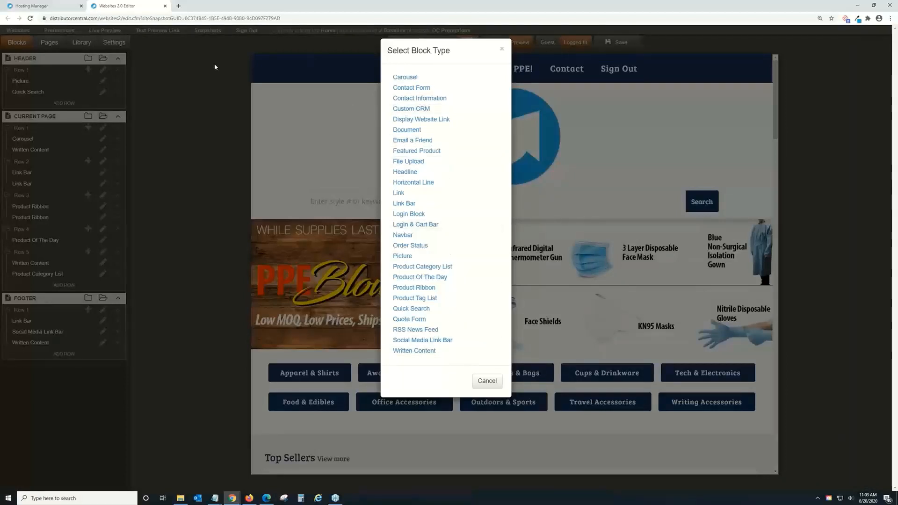
left_click(183, 63)
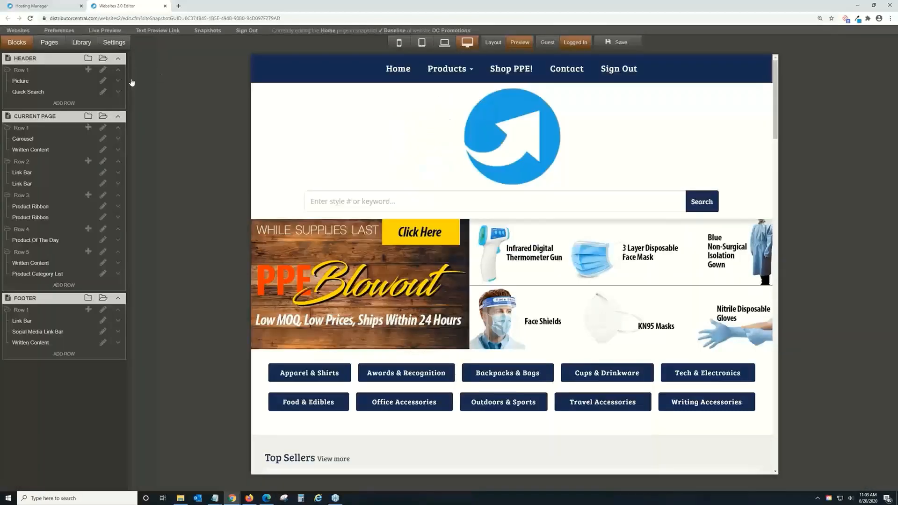
left_click(103, 71)
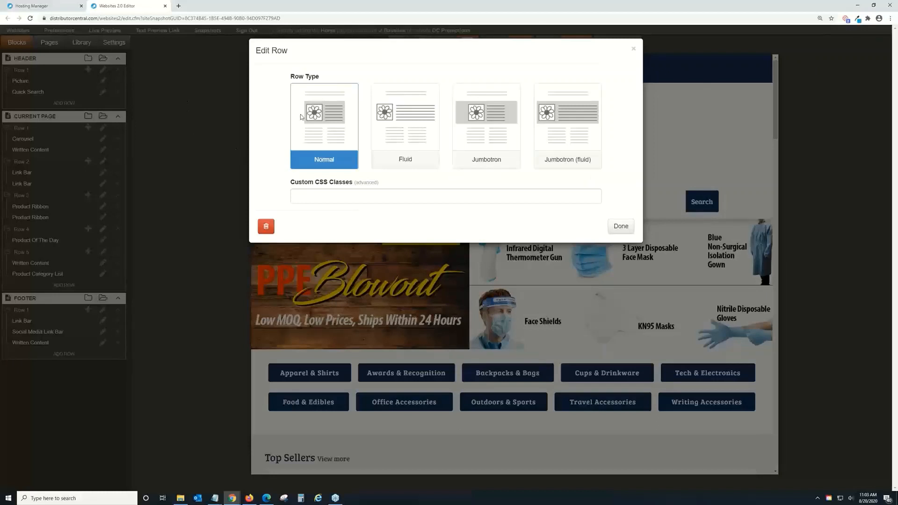
left_click(177, 98)
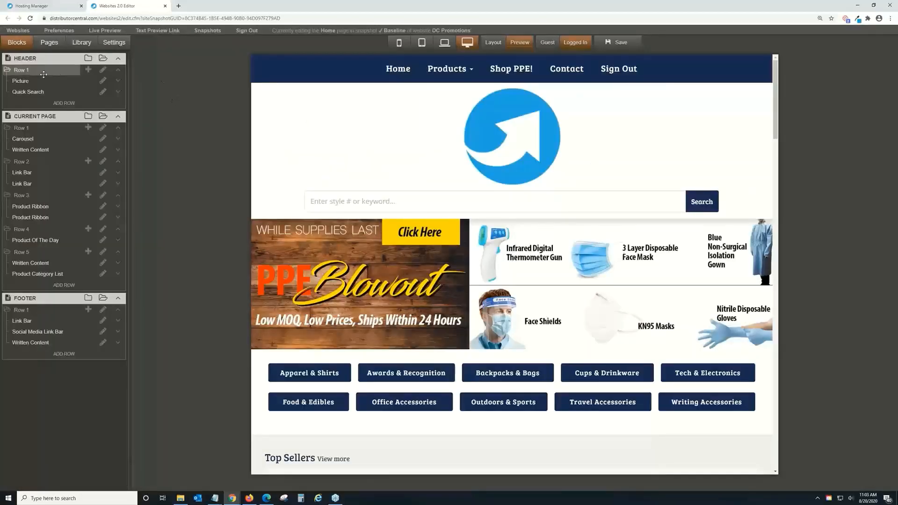
Step: Review the block type list for the header's Row 1 again and look over the page preview
left_click(88, 70)
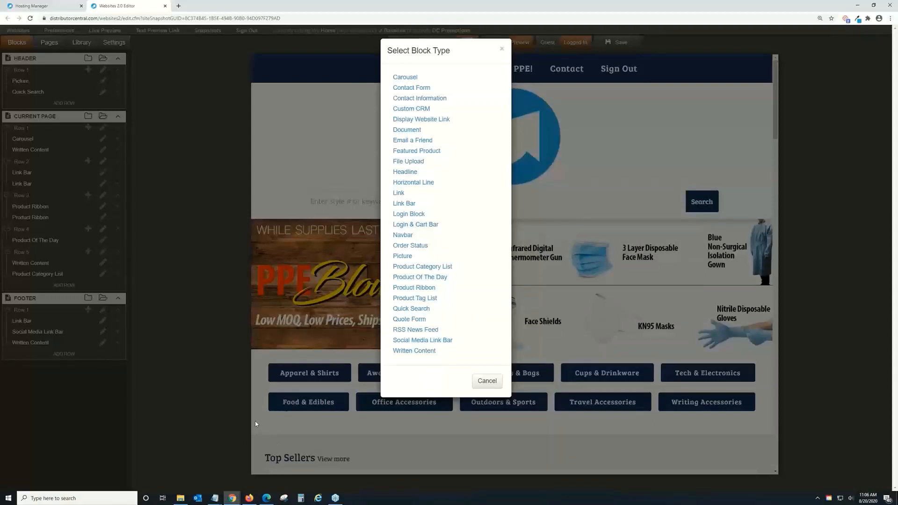
left_click(280, 437)
scroll(279, 437, "down", 2)
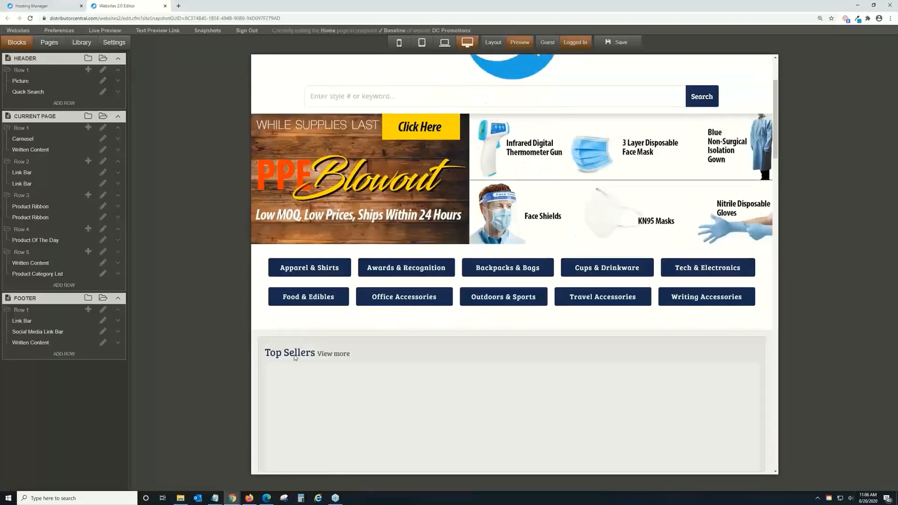
scroll(261, 349, "up", 2)
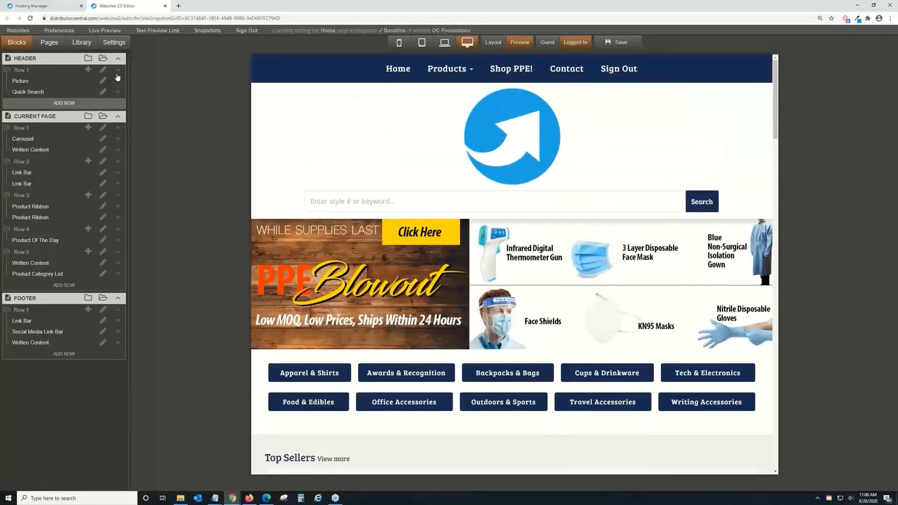
Step: List the block types for the header's Row 1 and view the DistributorCentral home page before returning to the website editor
left_click(88, 69)
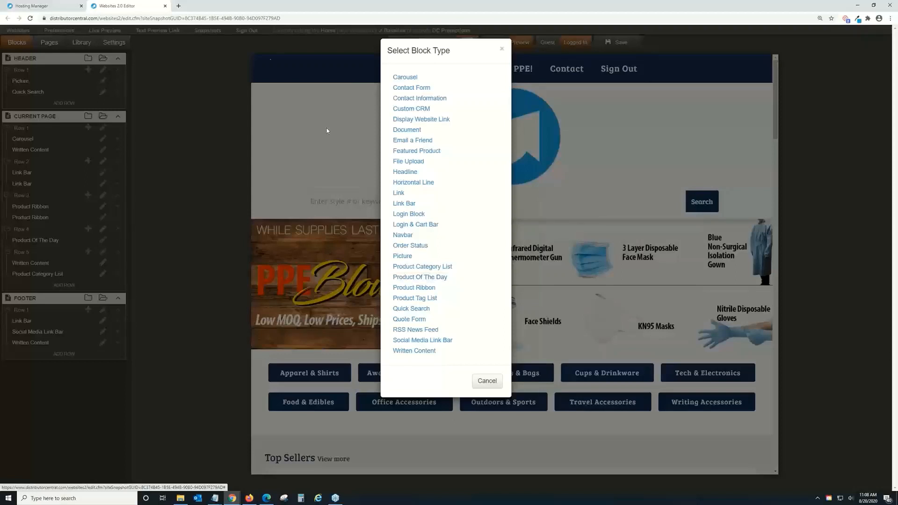
left_click(51, 6)
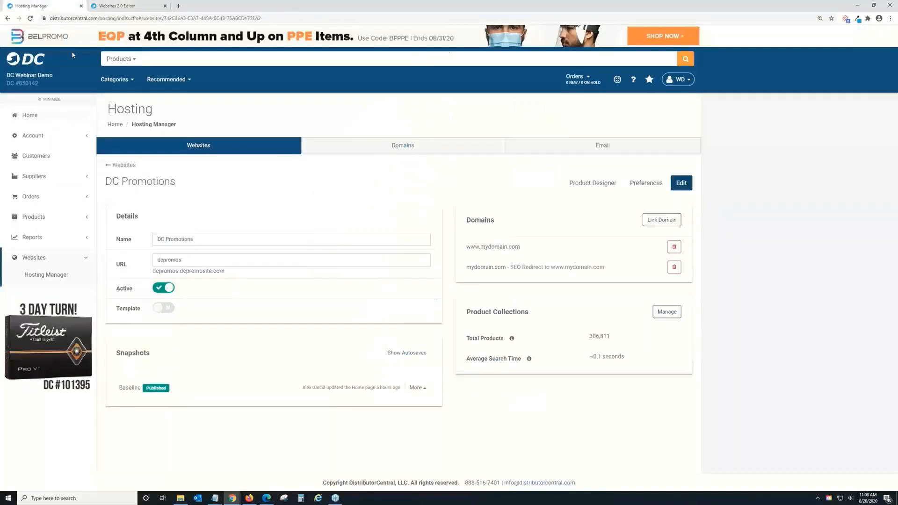
left_click(59, 117)
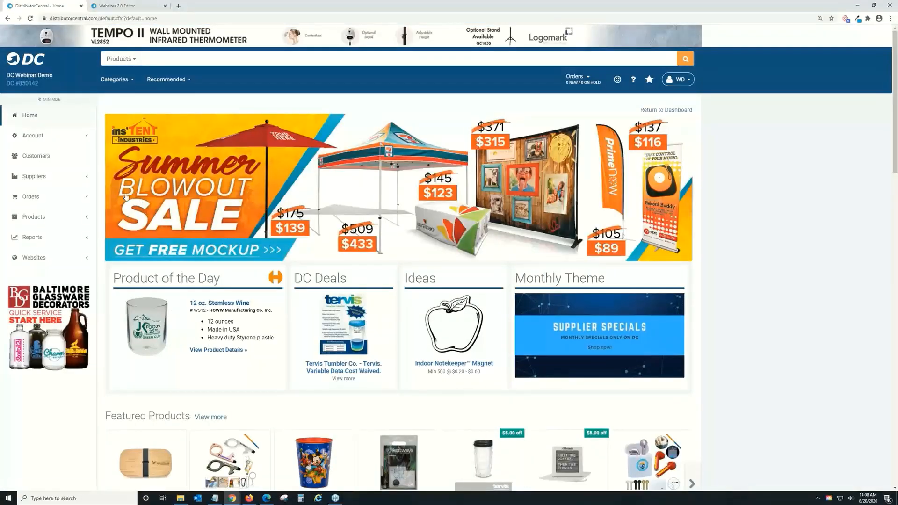
left_click(134, 5)
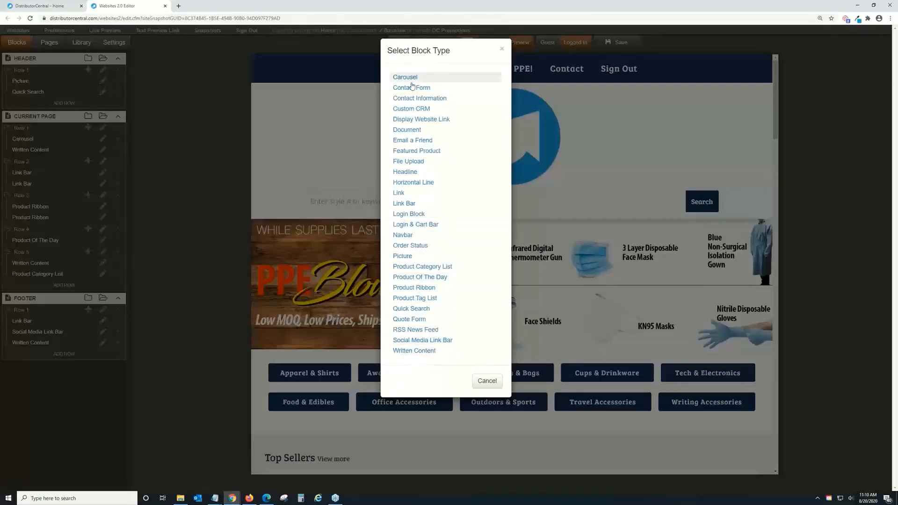
Step: Add a Written Content block to Row 1 of the header
left_click(434, 355)
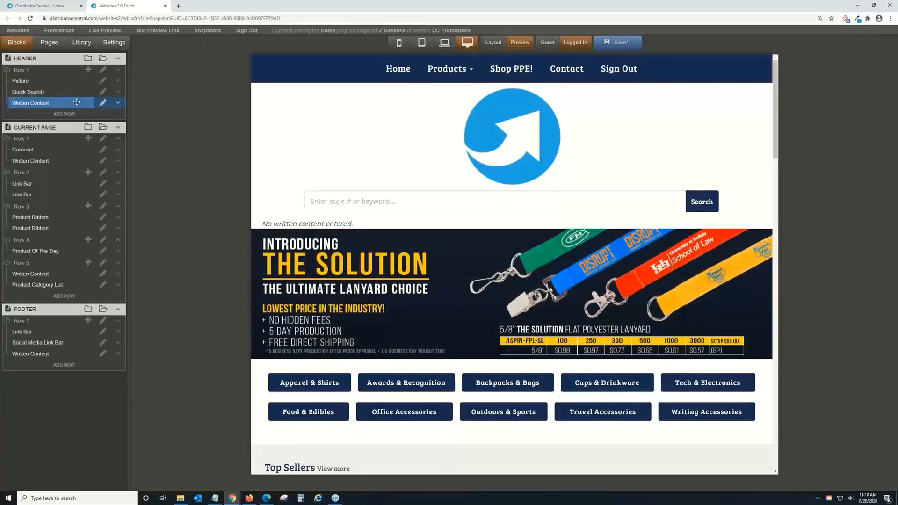
mouse_move(70, 105)
left_mouse_down()
mouse_move(56, 71)
mouse_move(55, 106)
left_mouse_up()
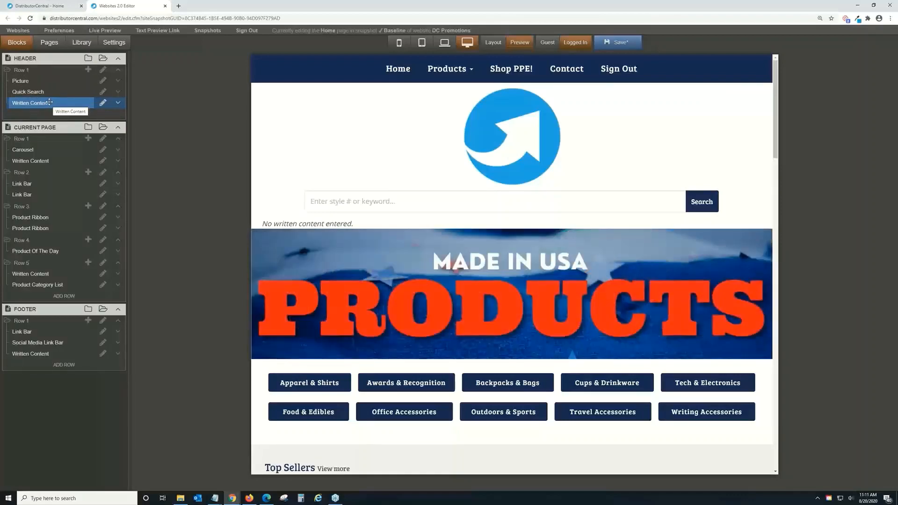
left_click_drag(49, 102, 113, 106)
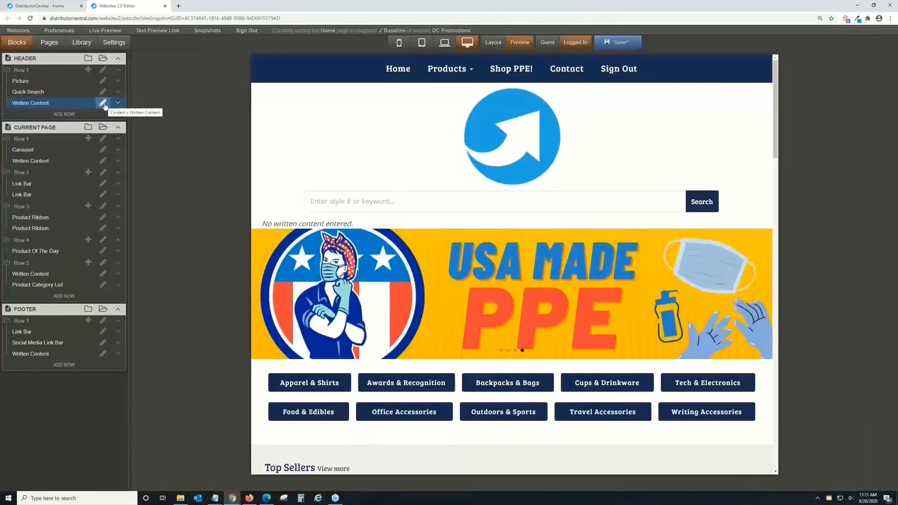
Step: Open the header's Written Content block for editing, view its HTML source, and close it without entering content
left_click(103, 103)
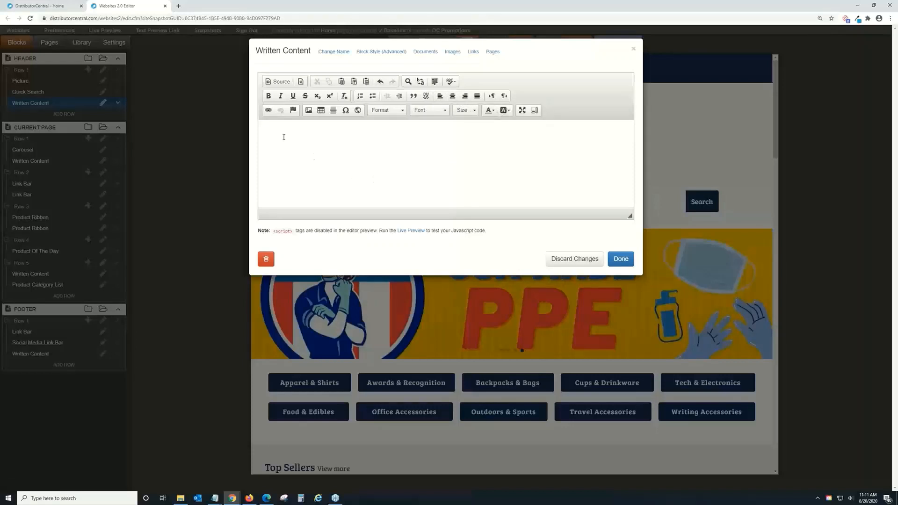
left_click(284, 83)
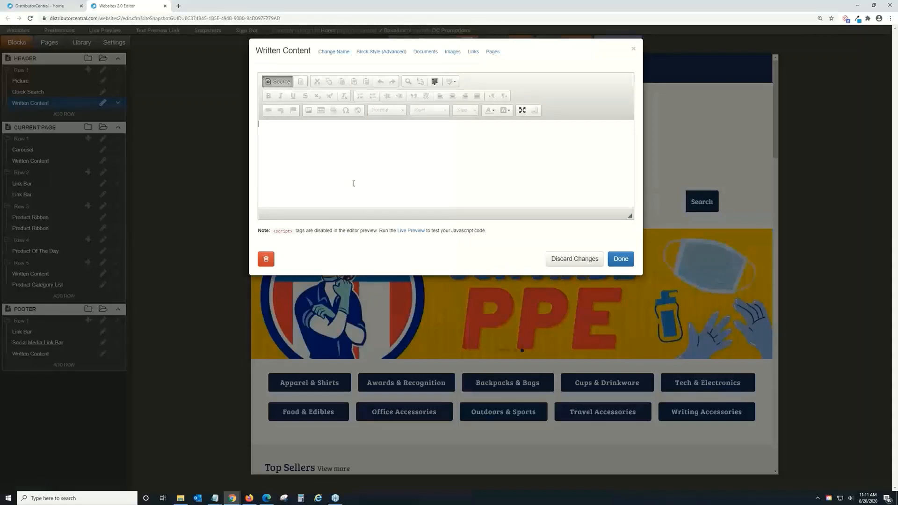
left_click(287, 83)
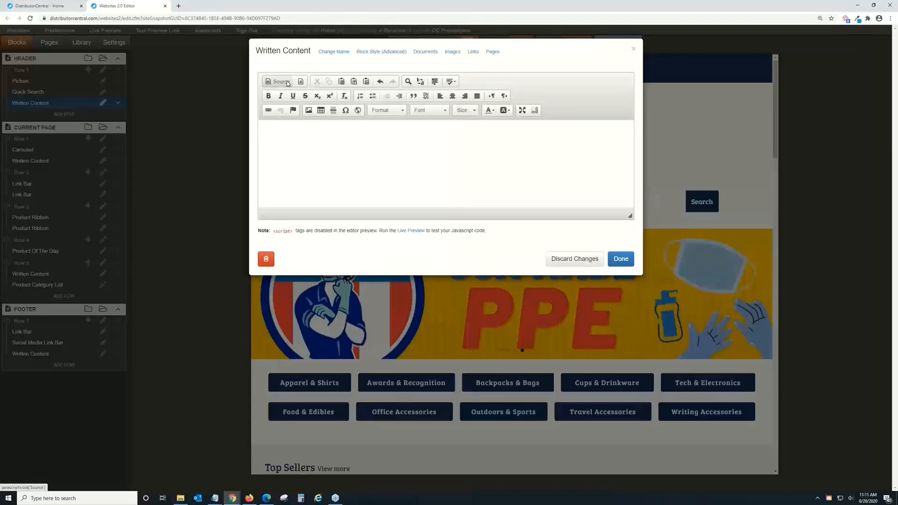
left_click(620, 259)
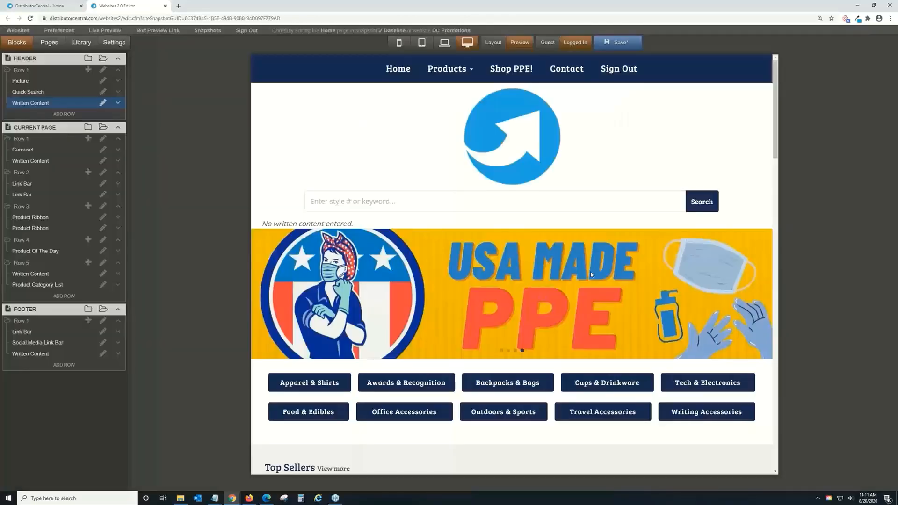
Step: Delete the Written Content block from the header's Row 1
left_click(103, 103)
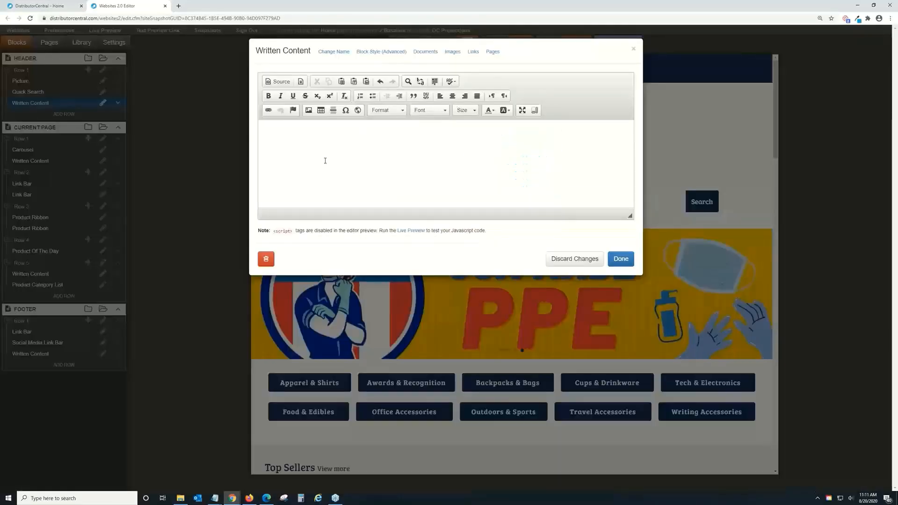
left_click(266, 257)
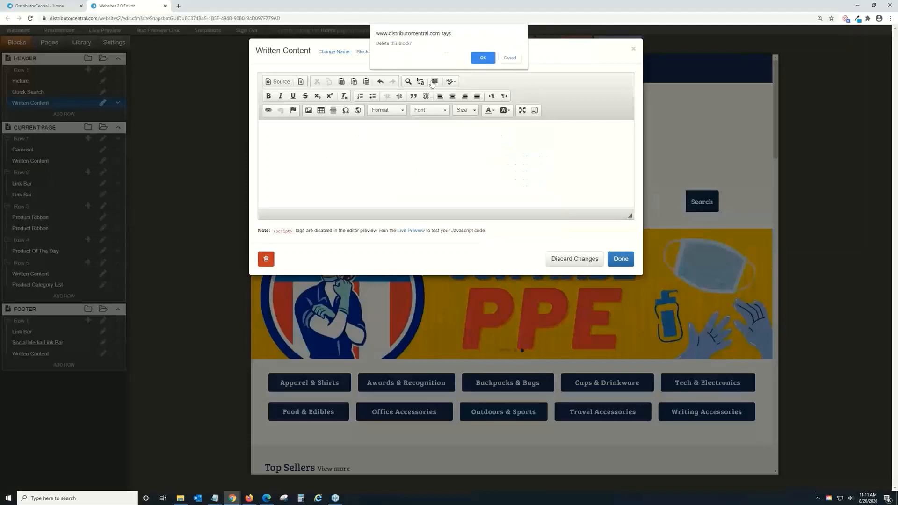
left_click(482, 57)
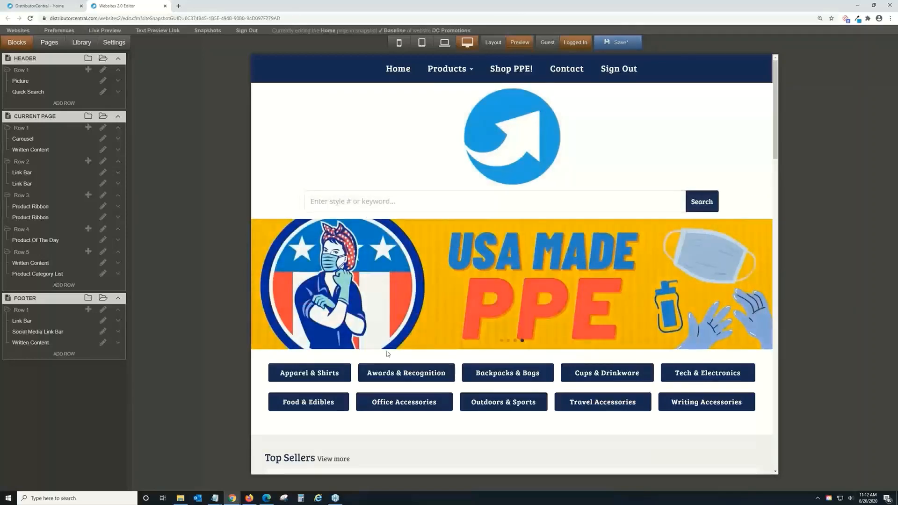
Step: Examine the header logo's Picture block, including its visibility, width, image, alignment and link settings, and collapse it
left_click(482, 146)
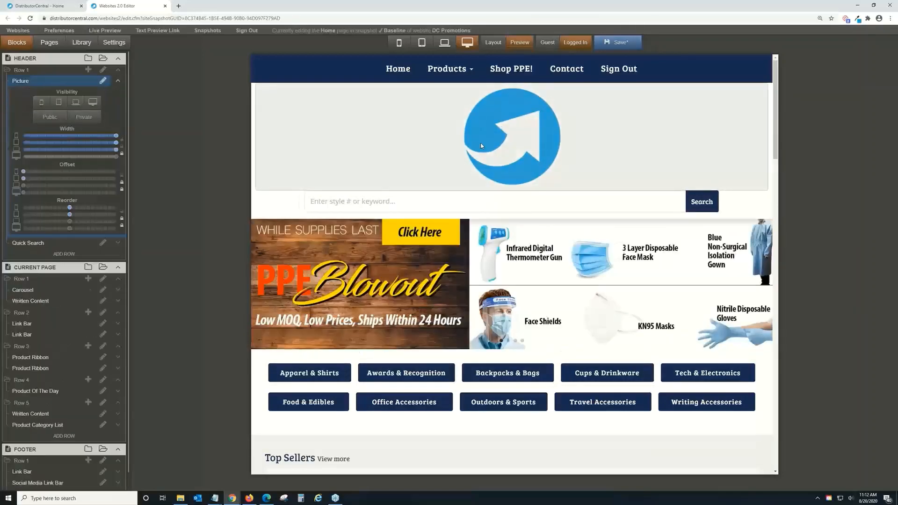
left_click(198, 131)
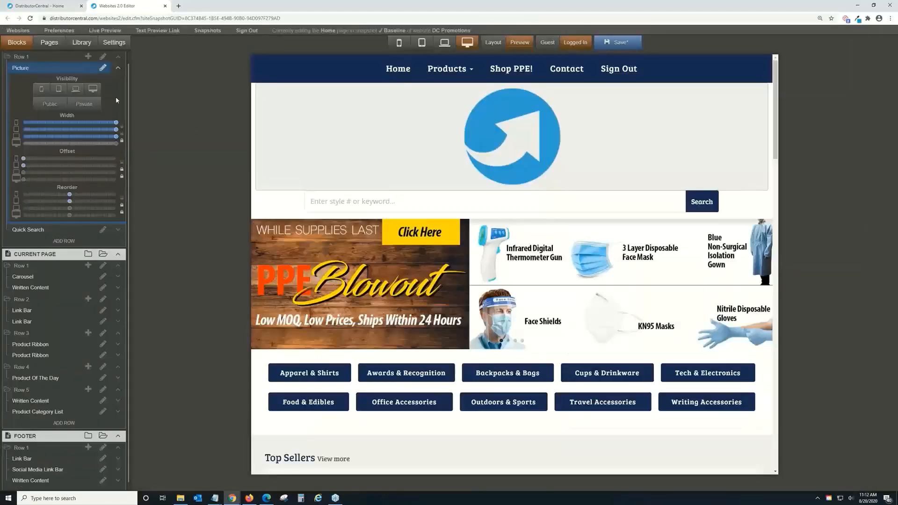
left_click(102, 68)
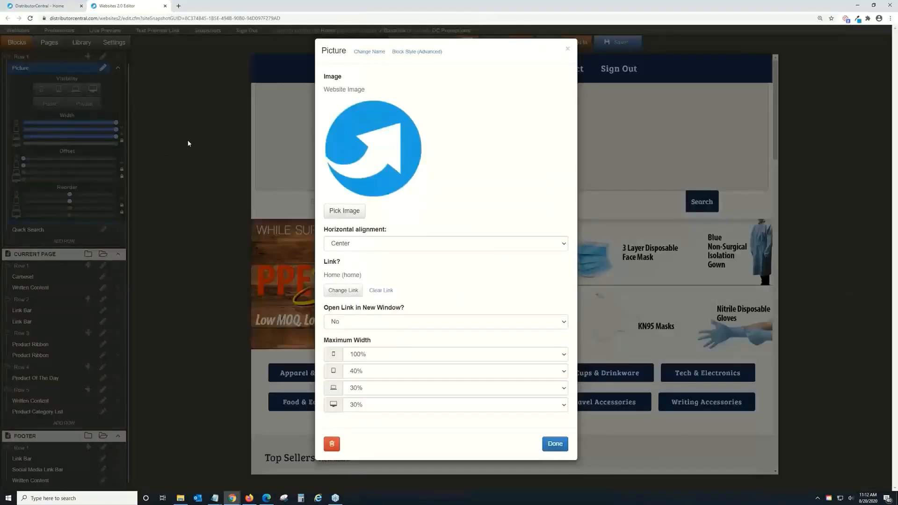
left_click(188, 143)
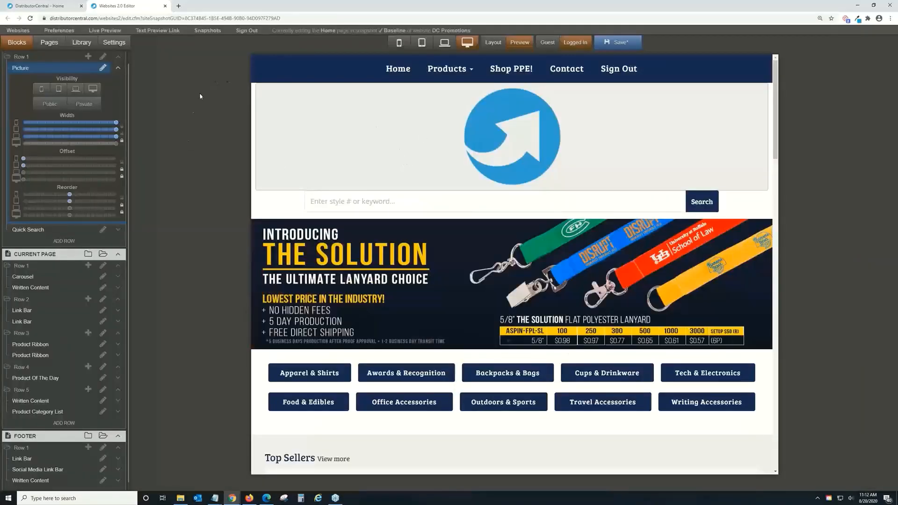
left_click(118, 68)
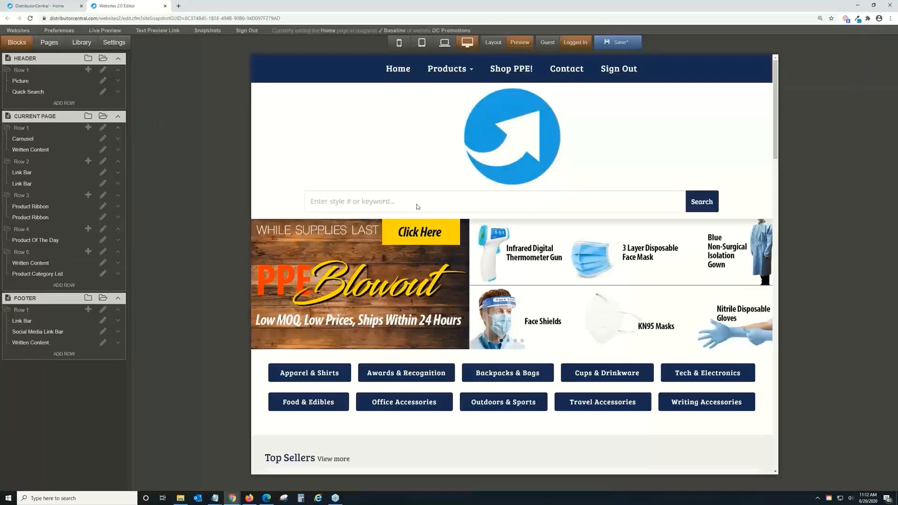
left_click(537, 128)
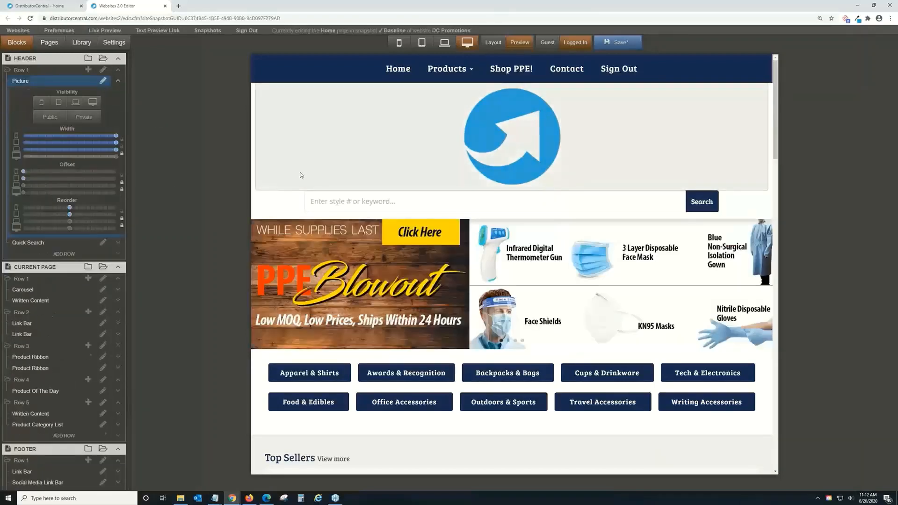
left_click(118, 80)
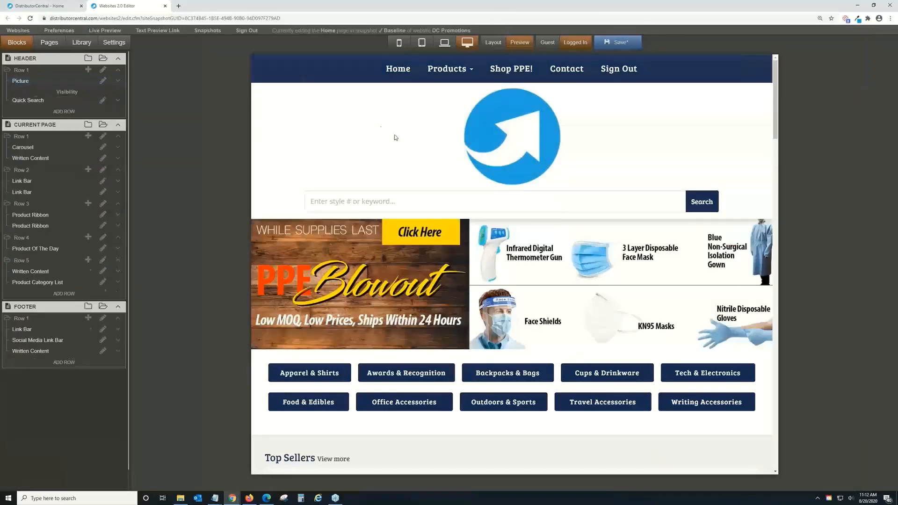
Step: Select the Product of the Day block in the page preview to show its visibility and layout options
scroll(410, 350, "down", 4)
scroll(420, 381, "down", 5)
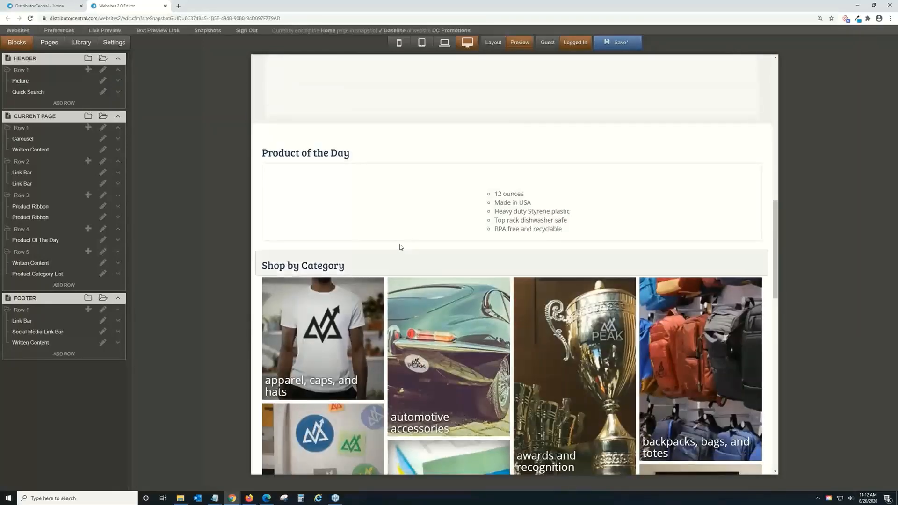
left_click(380, 224)
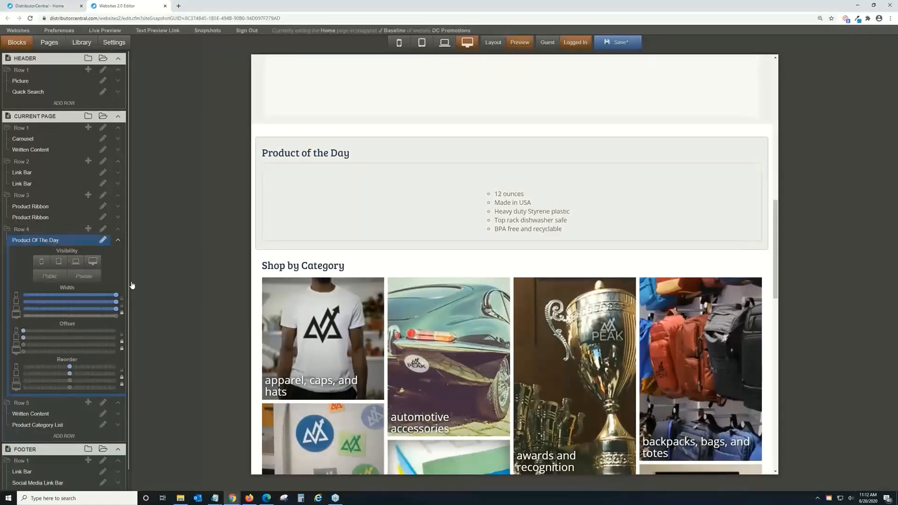
Step: Collapse the Product of the Day block and add a Written Content block and a Social Media Link Bar block to the header's Row 1
left_click(122, 241)
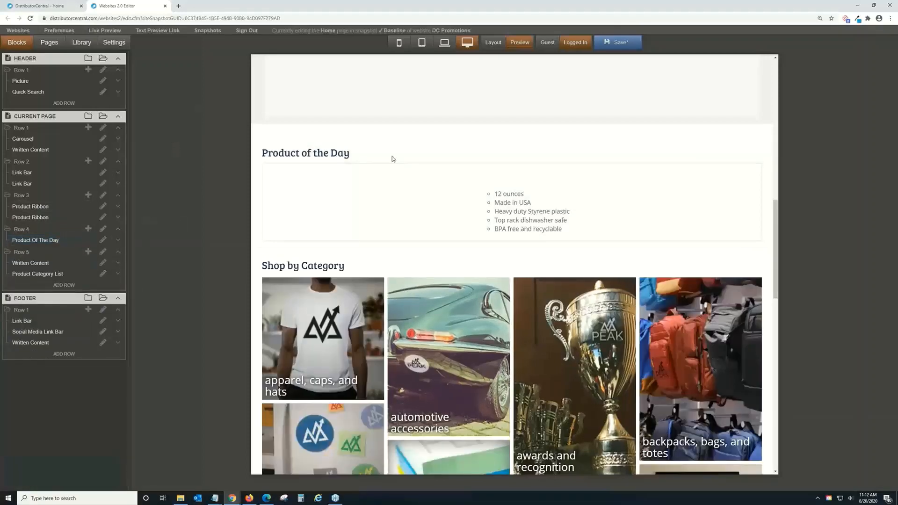
scroll(745, 99, "up", 10)
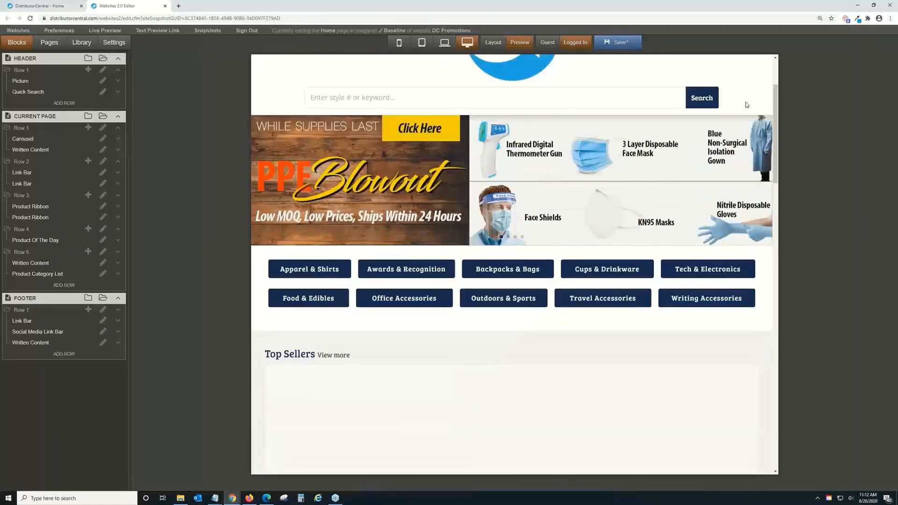
scroll(745, 104, "up", 3)
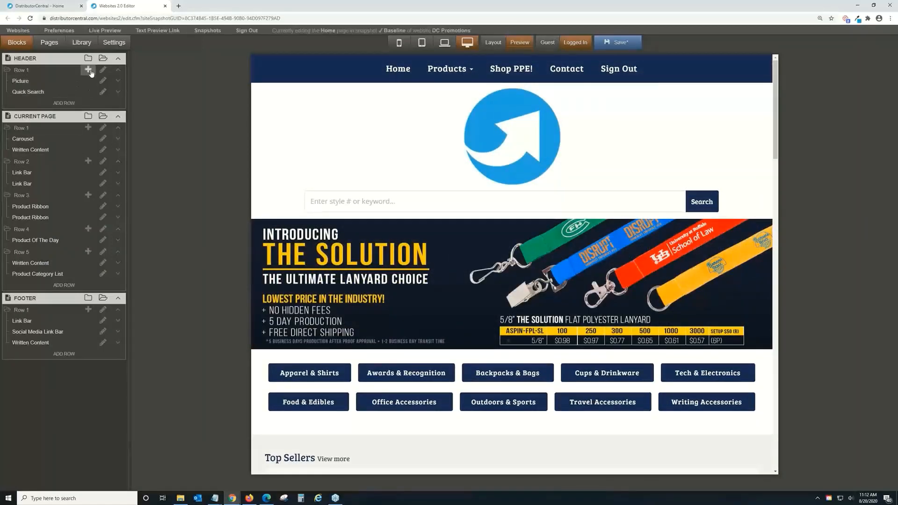
left_click(88, 70)
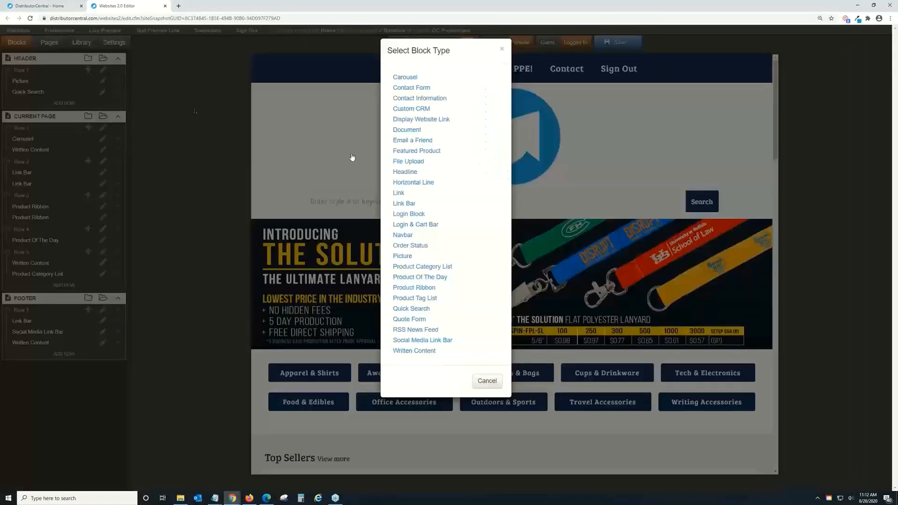
left_click(442, 357)
left_click(88, 70)
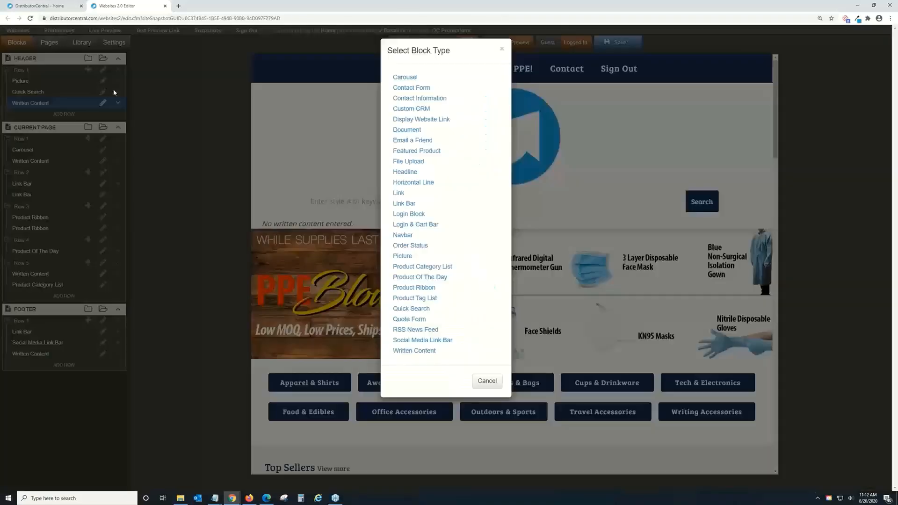
left_click(427, 341)
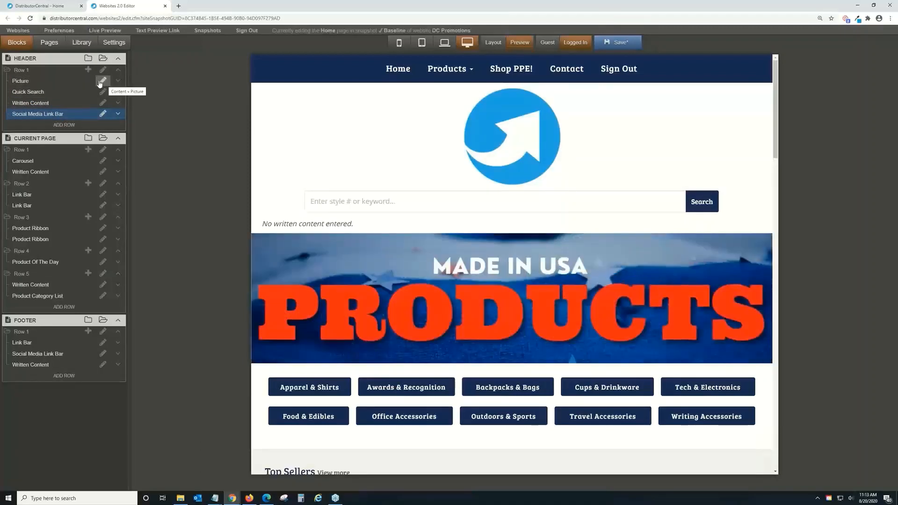
Step: Rename the Picture block in the header's Row 1 as Logo
double_click(59, 83)
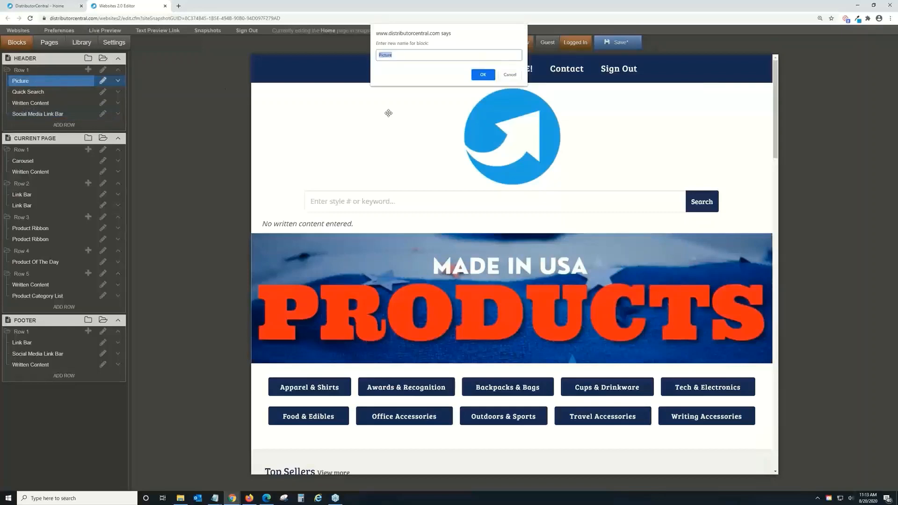
type("Logo")
left_click(483, 75)
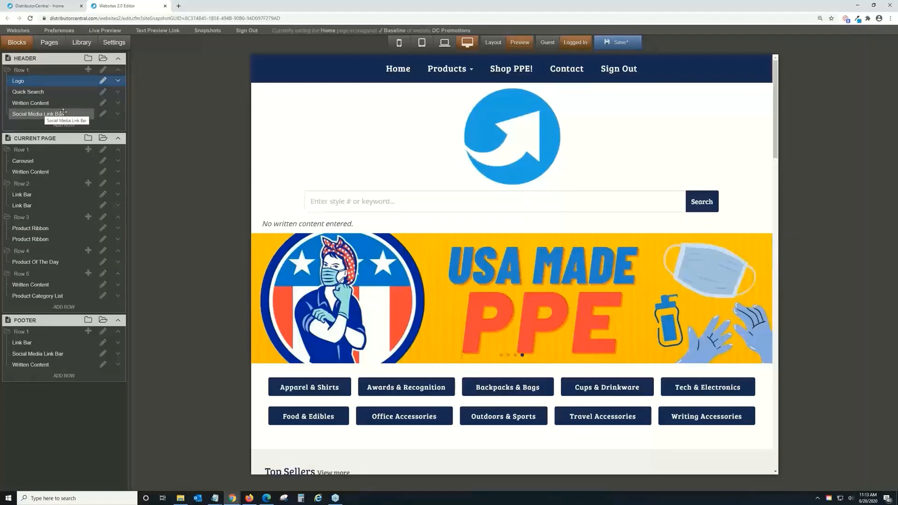
Step: Delete the Social Media Link Bar block from the header's Row 1
left_click(103, 113)
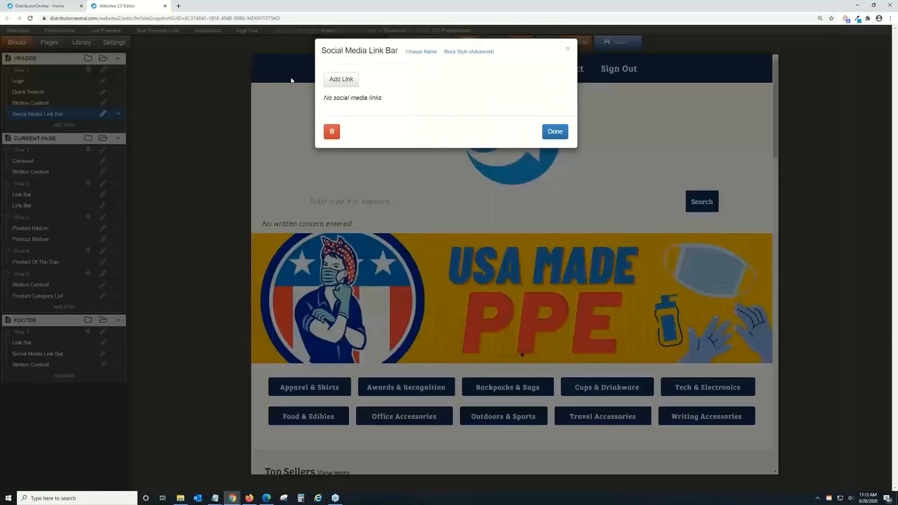
left_click(331, 132)
left_click(484, 58)
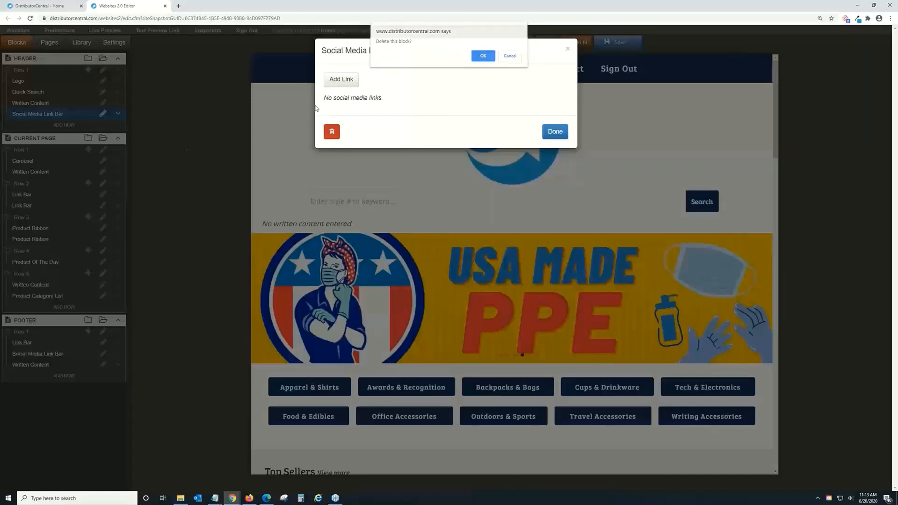
Step: Add two more Written Content blocks to the header's Row 1
left_click(88, 70)
left_click(448, 352)
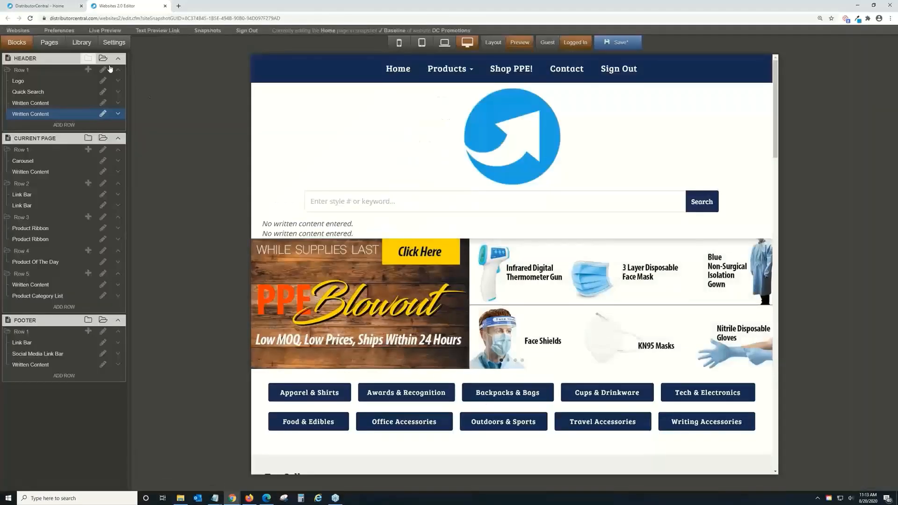
left_click(88, 70)
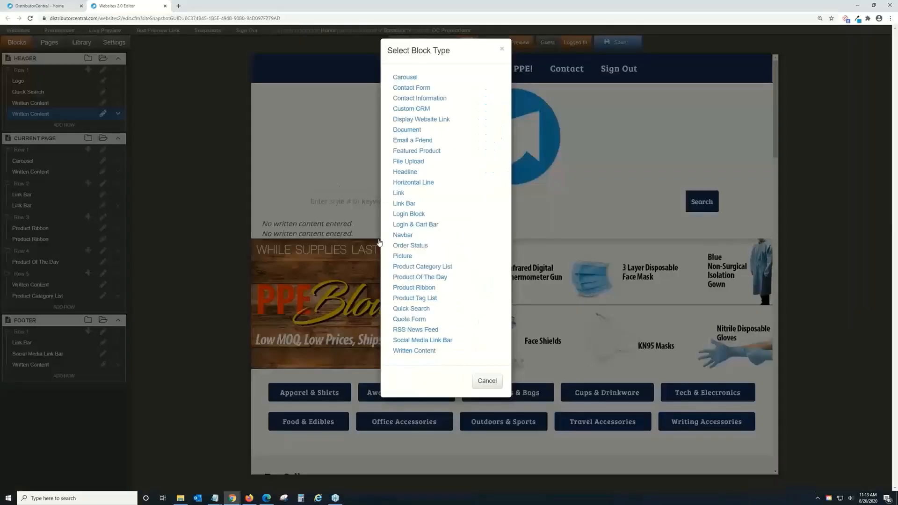
left_click(411, 350)
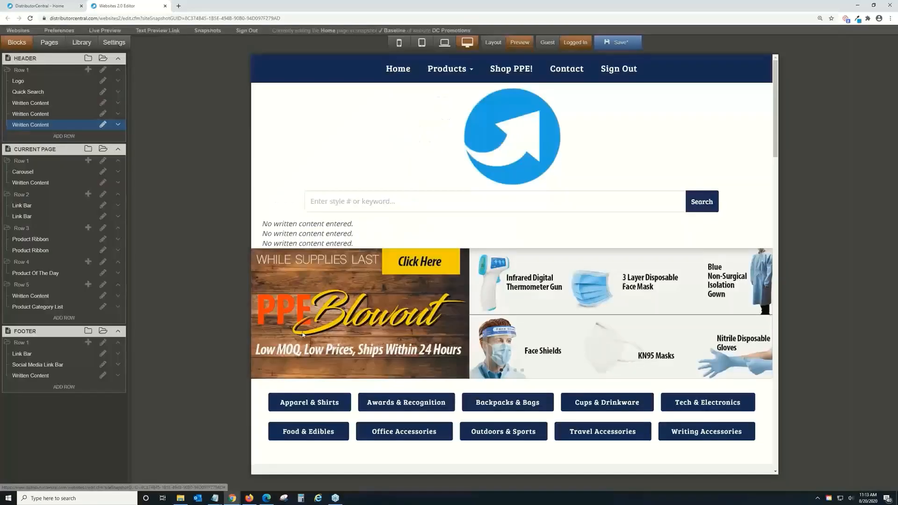
left_click(37, 103)
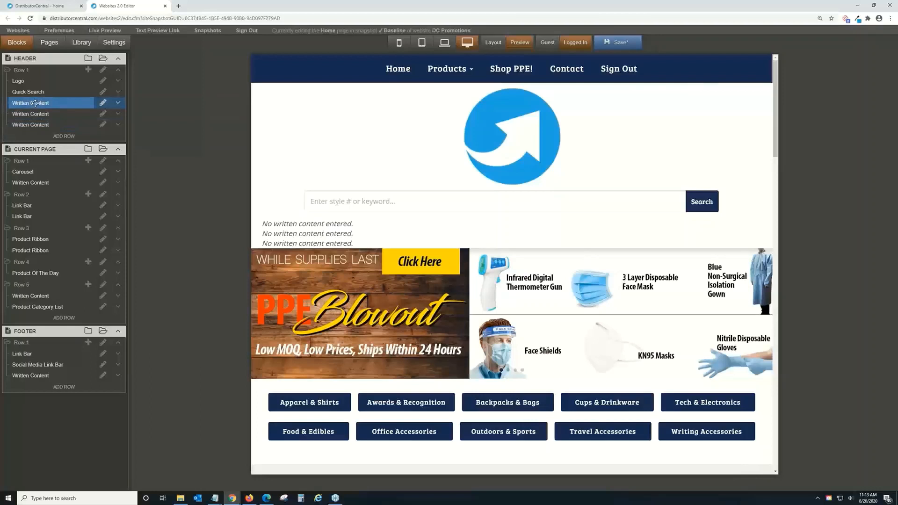
double_click(35, 102)
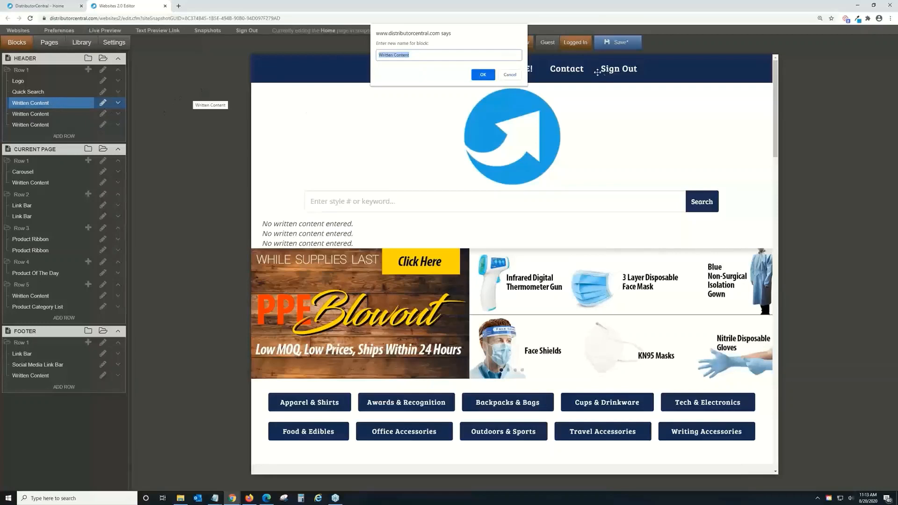
left_click(509, 75)
Step: Delete all three Written Content blocks from the header's Row 1, starting with the last one
left_click(47, 125)
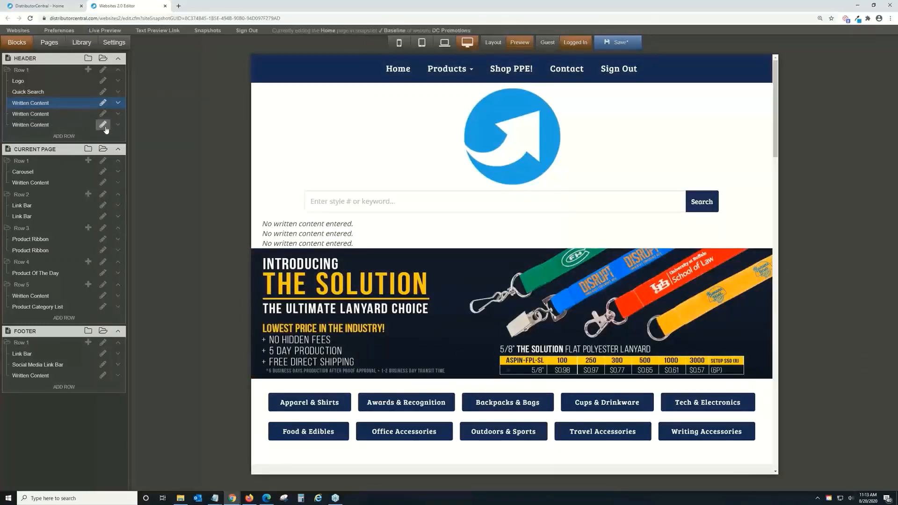
left_click(102, 125)
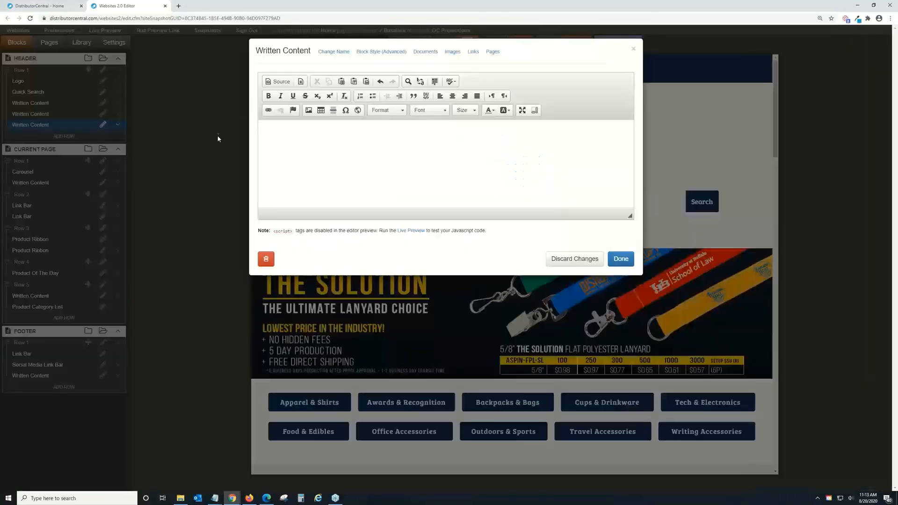
left_click(266, 259)
left_click(483, 58)
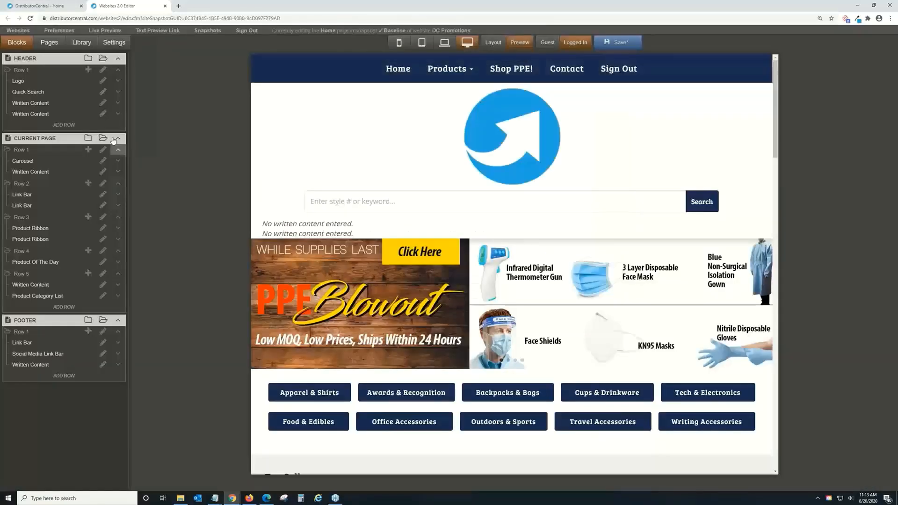
left_click(103, 113)
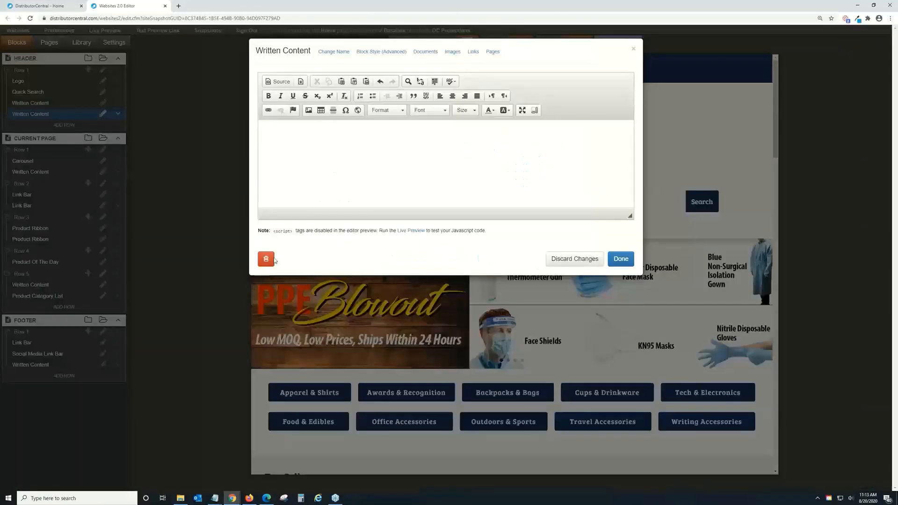
left_click(273, 259)
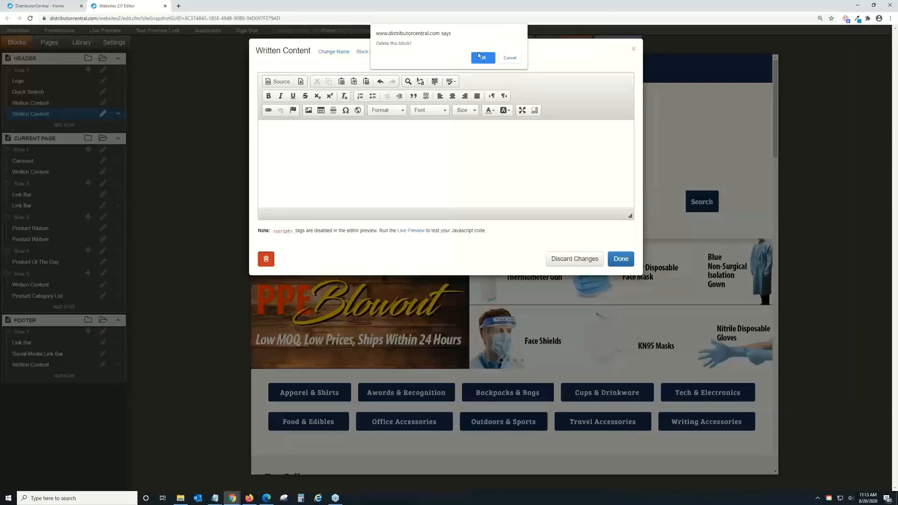
left_click(482, 58)
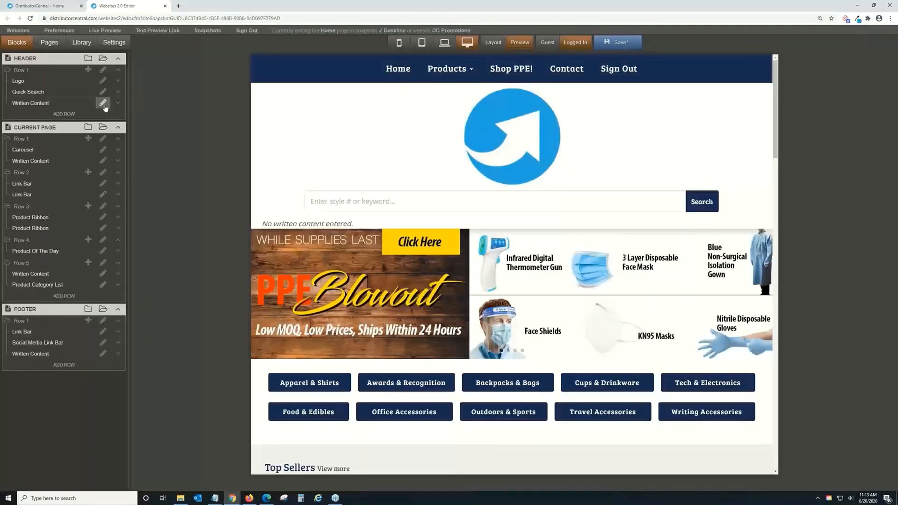
left_click(103, 103)
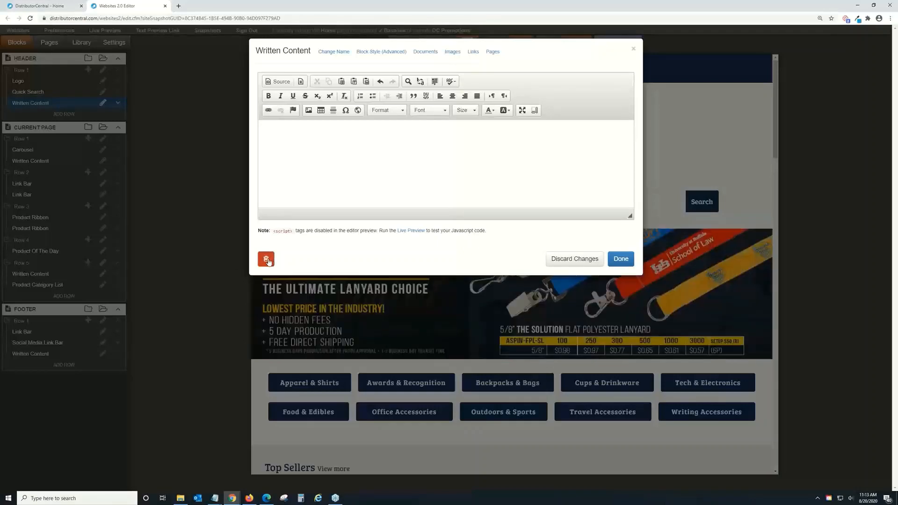
left_click(265, 258)
left_click(482, 57)
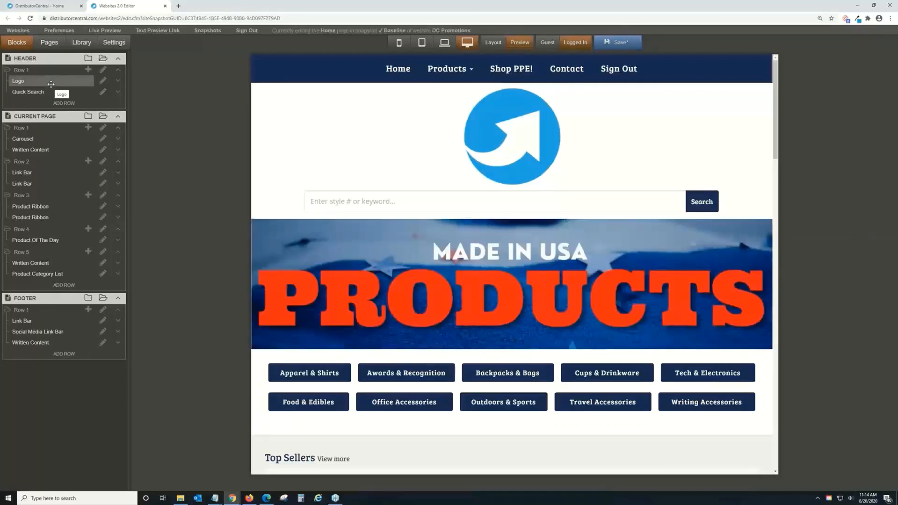
Step: Show the layout options of the header's Logo block, and those of Row 2's first Link Bar by selecting it in the page preview
left_click(118, 82)
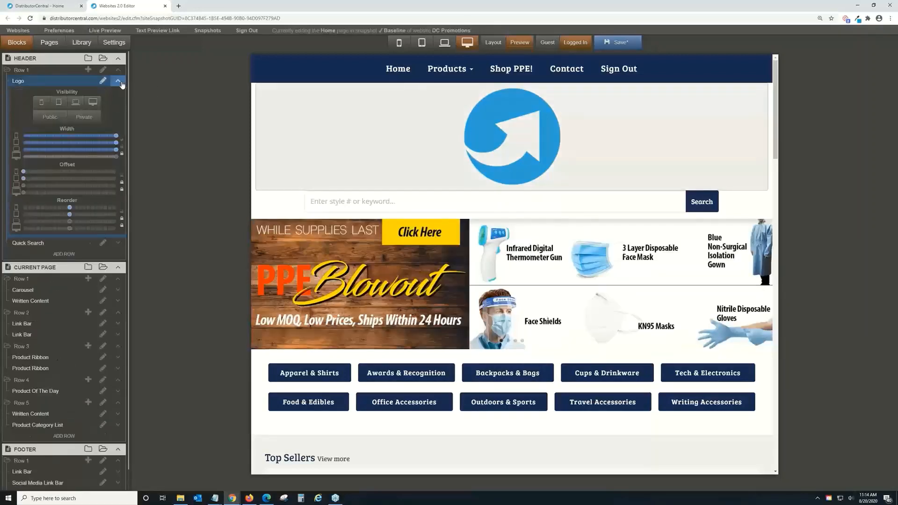
left_click(309, 378)
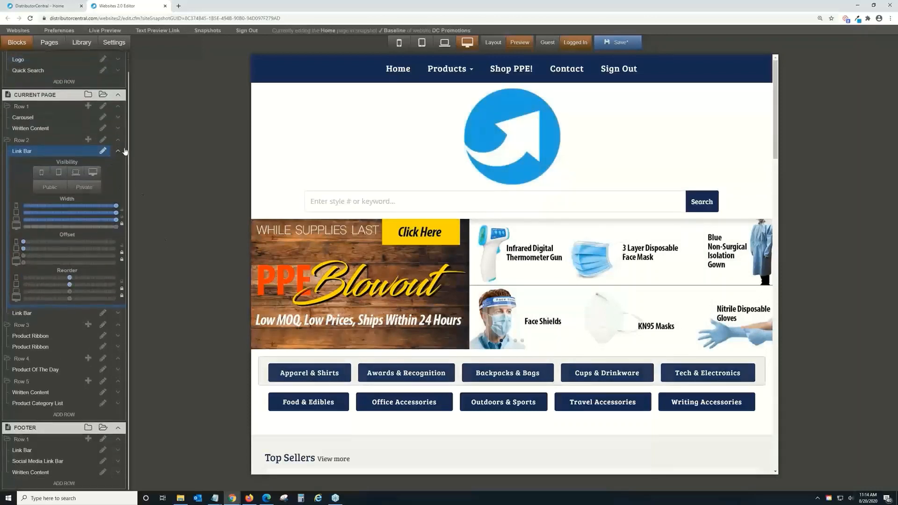
scroll(124, 149, "up", 1)
scroll(125, 149, "up", 1)
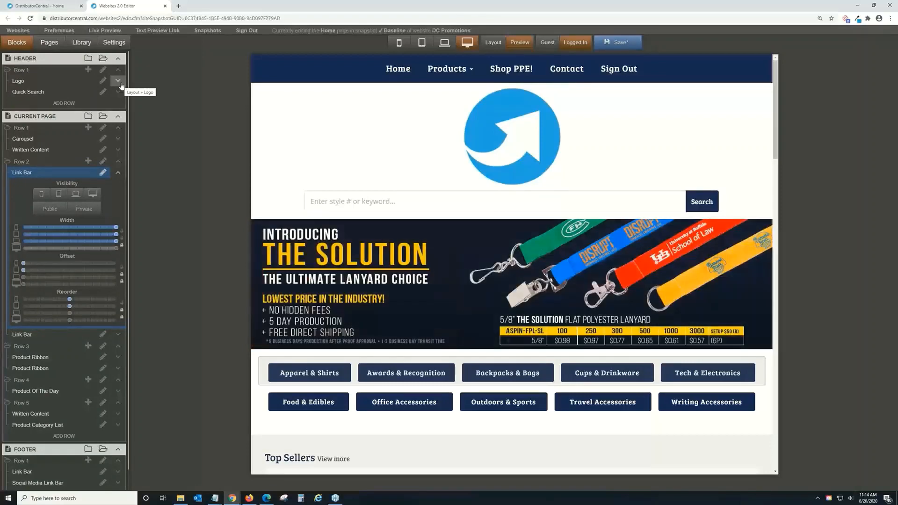
Step: Hide the header's Logo block on phones and tablets in its visibility options
left_click(118, 81)
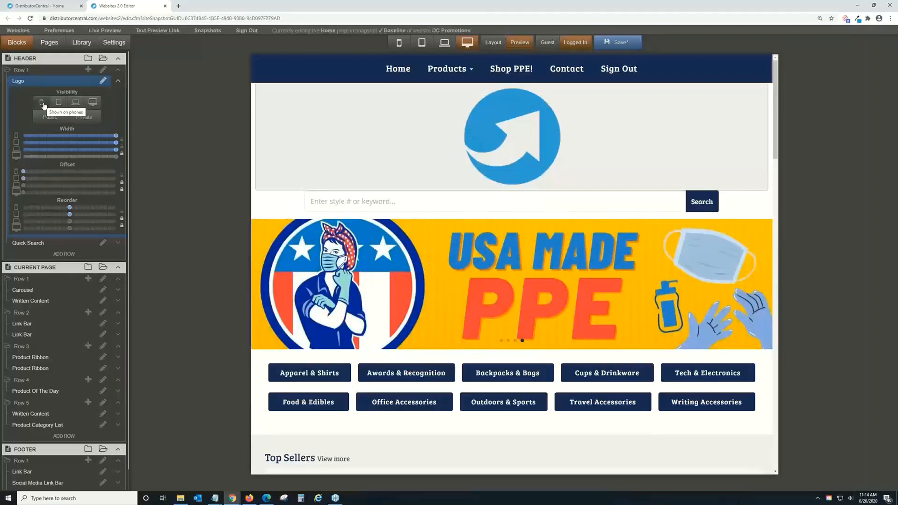
left_click(43, 106)
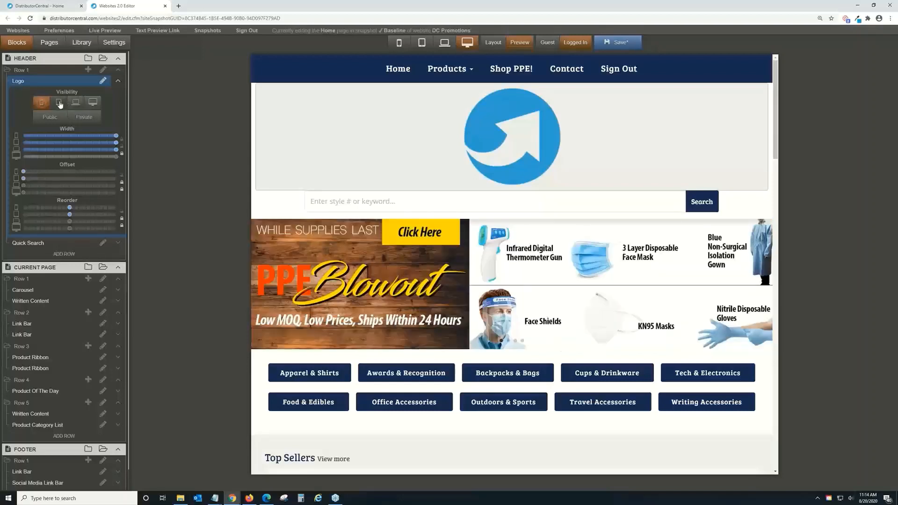
left_click(59, 103)
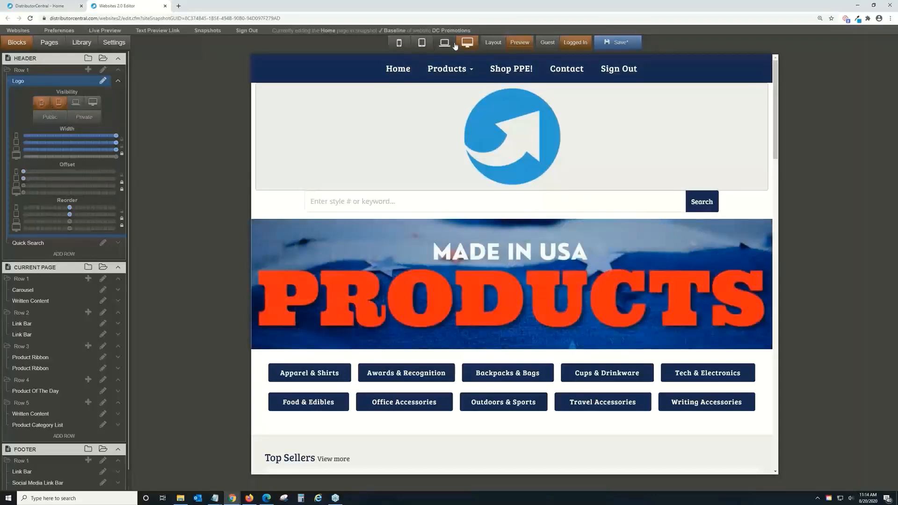
Step: Preview the page at phone, tablet, laptop and desktop sizes to check where the logo is shown
left_click(400, 44)
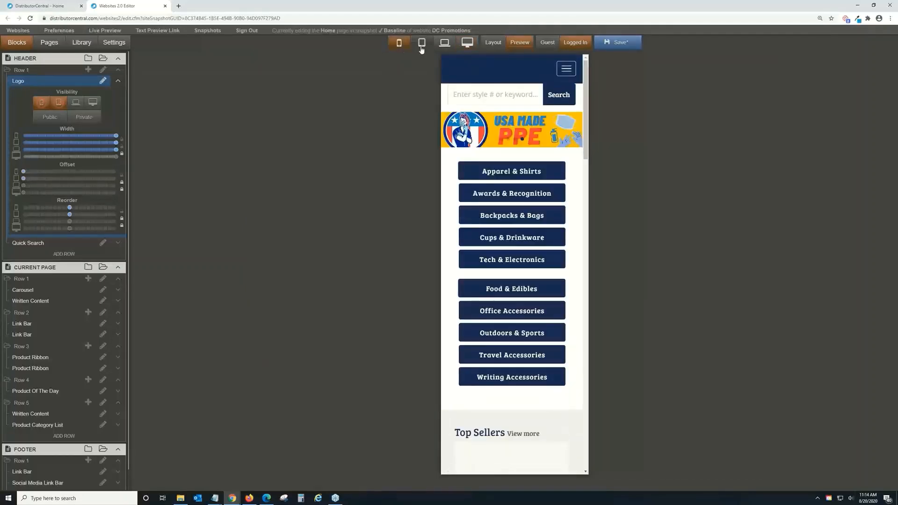
left_click(422, 47)
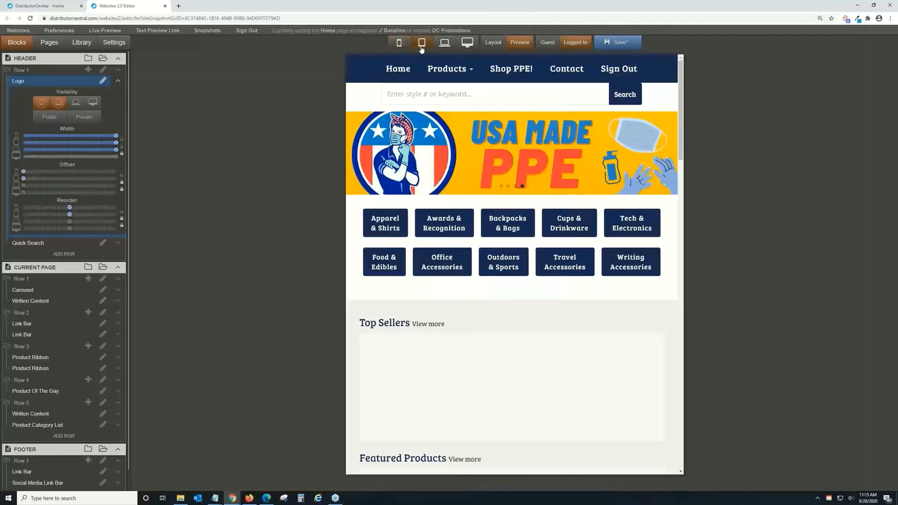
left_click(445, 45)
left_click(466, 42)
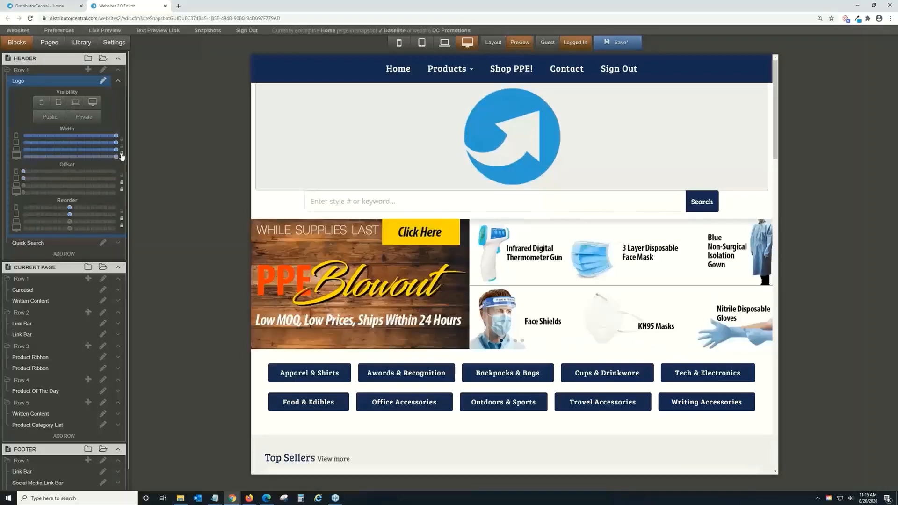
Step: Narrow the Logo block's desktop width to about 40% of the row and offset it by about a quarter of the row
mouse_move(116, 156)
left_mouse_down()
mouse_move(40, 163)
mouse_move(116, 157)
left_mouse_up()
left_click_drag(102, 159, 58, 162)
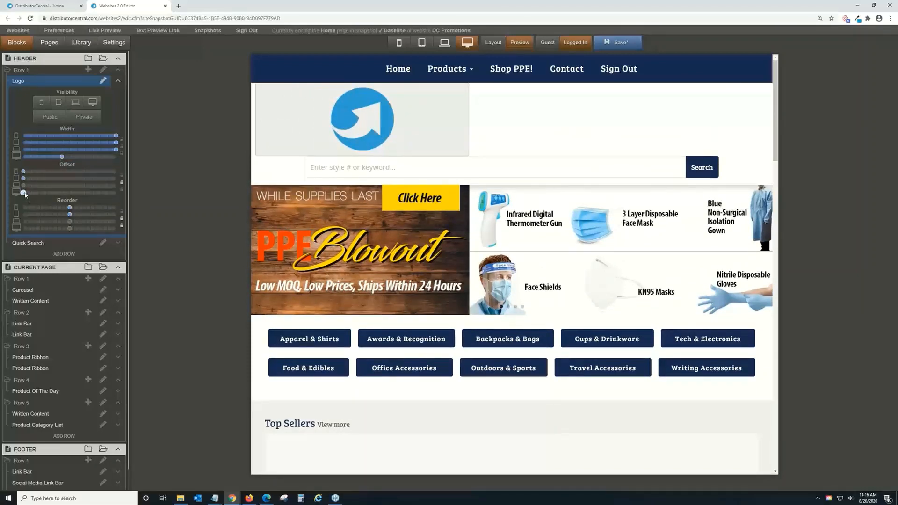
left_click_drag(24, 193, 47, 195)
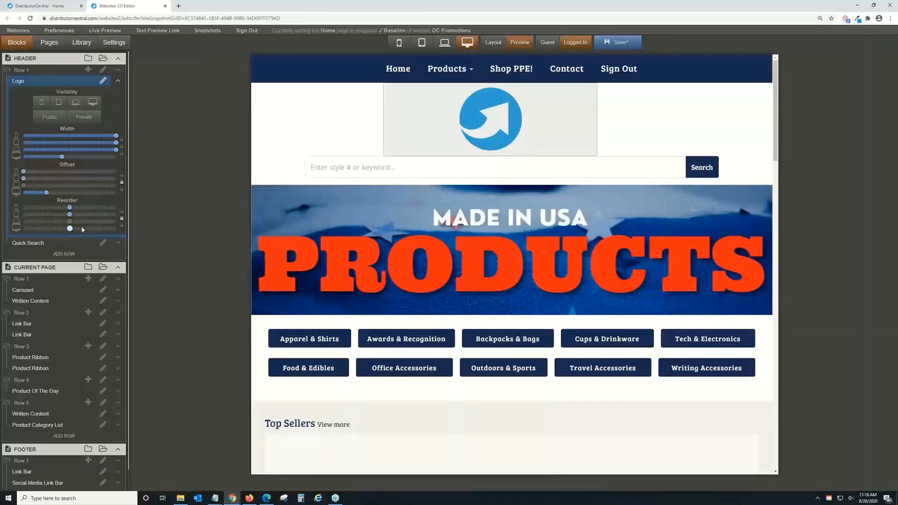
Step: Try to change the Logo block's position with its desktop Reorder setting
mouse_move(82, 229)
left_mouse_down()
mouse_move(115, 228)
mouse_move(44, 220)
mouse_move(99, 228)
mouse_move(75, 214)
left_mouse_up()
scroll(106, 196, "down", 1)
scroll(106, 198, "up", 1)
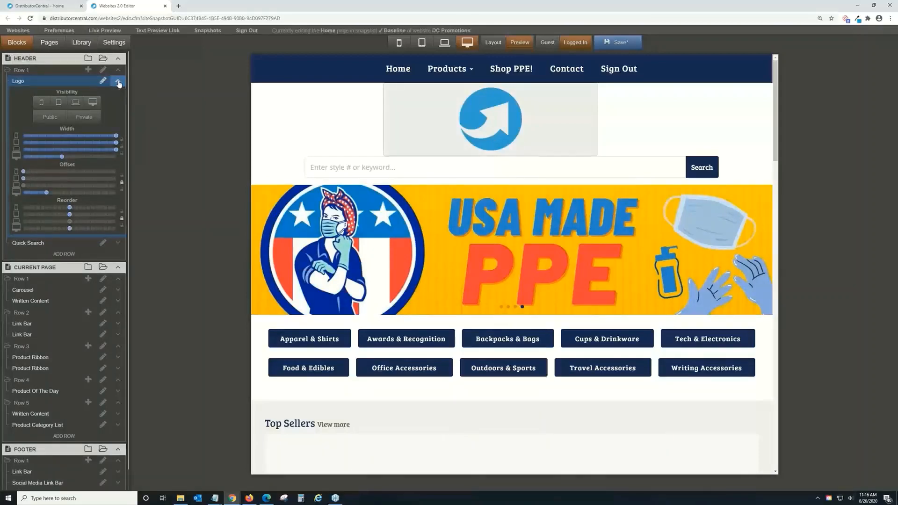
Step: Widen the header's Quick Search block to about 92% of the row on desktop
left_click(118, 81)
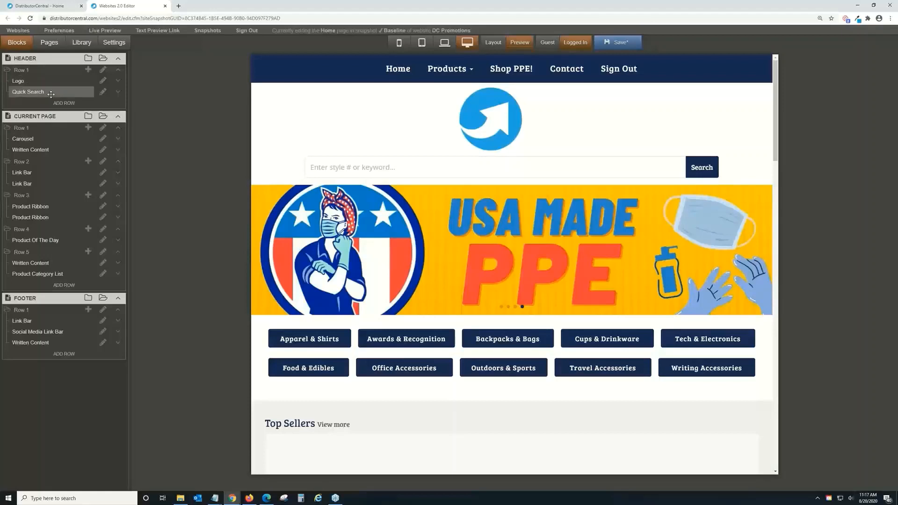
left_click(118, 92)
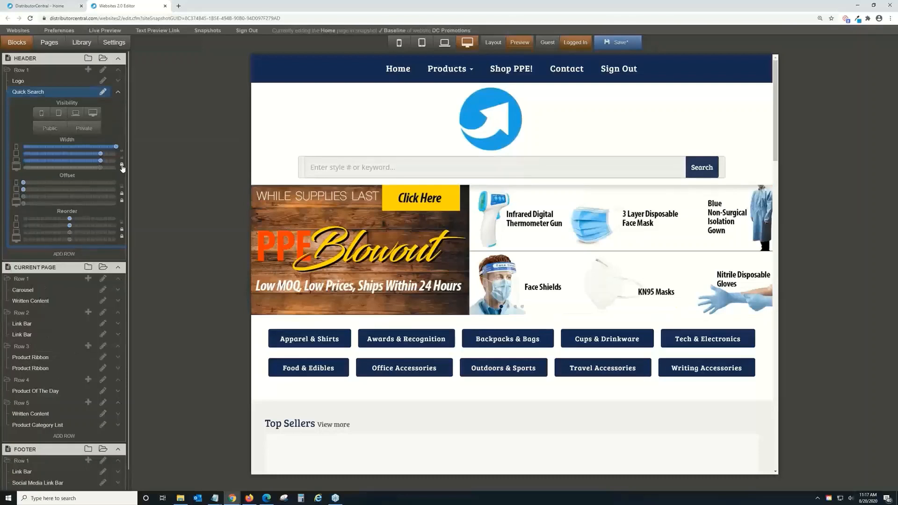
mouse_move(106, 171)
left_mouse_down()
mouse_move(25, 164)
mouse_move(121, 168)
mouse_move(95, 169)
mouse_move(109, 167)
left_mouse_up()
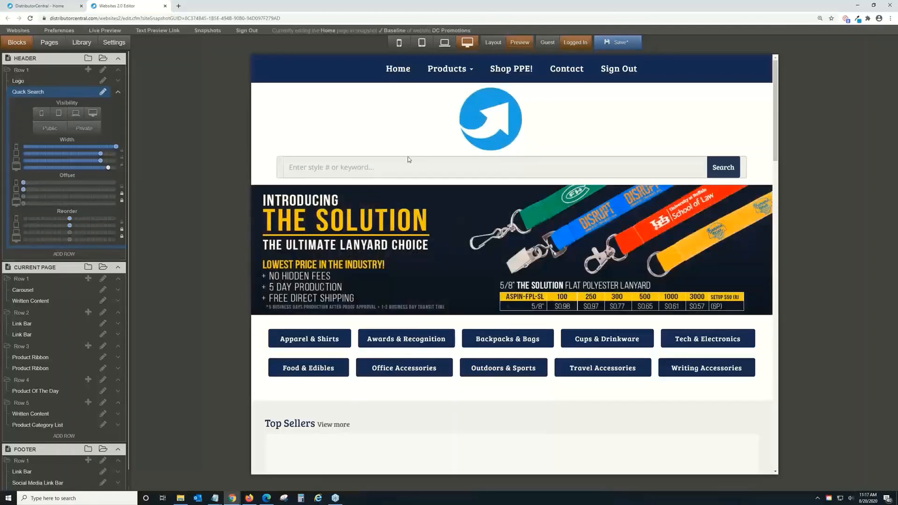
Step: Narrow the Logo block to about a quarter of the row on desktop and view the block types available for header Row 1
left_click(465, 112)
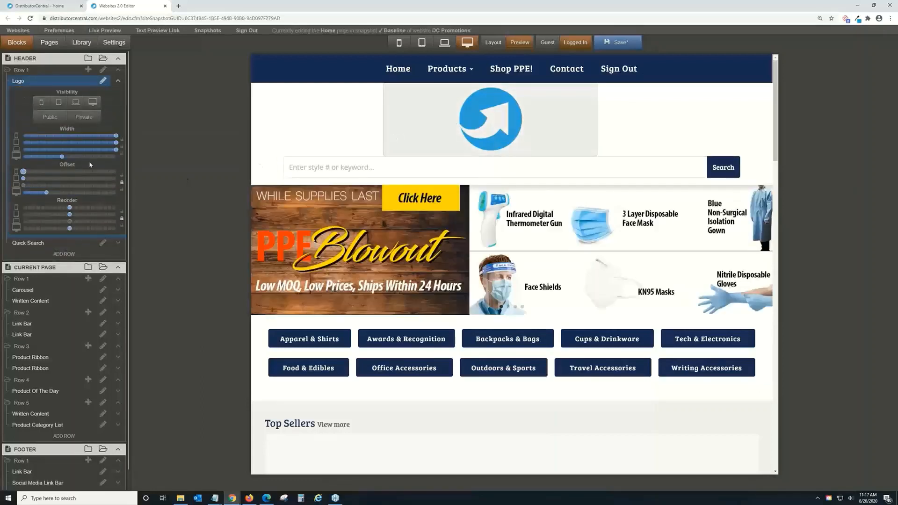
left_click_drag(61, 157, 43, 157)
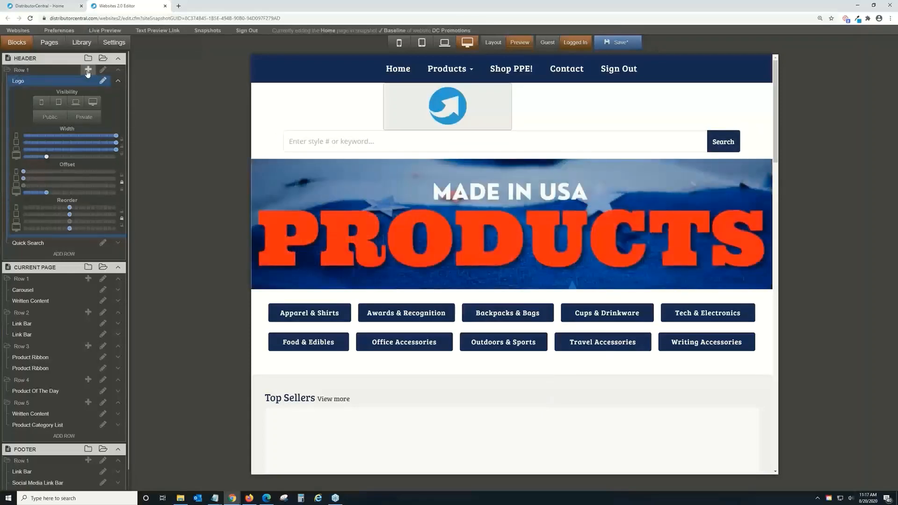
left_click(87, 71)
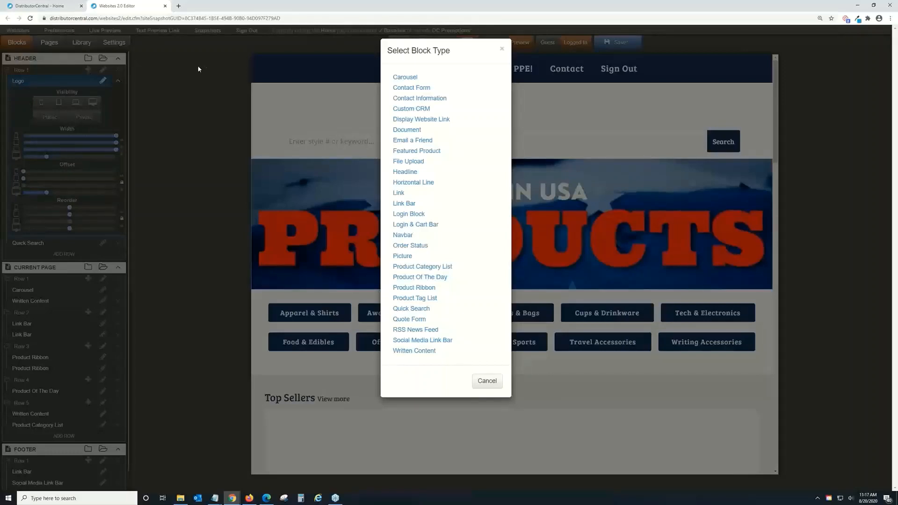
left_click(198, 69)
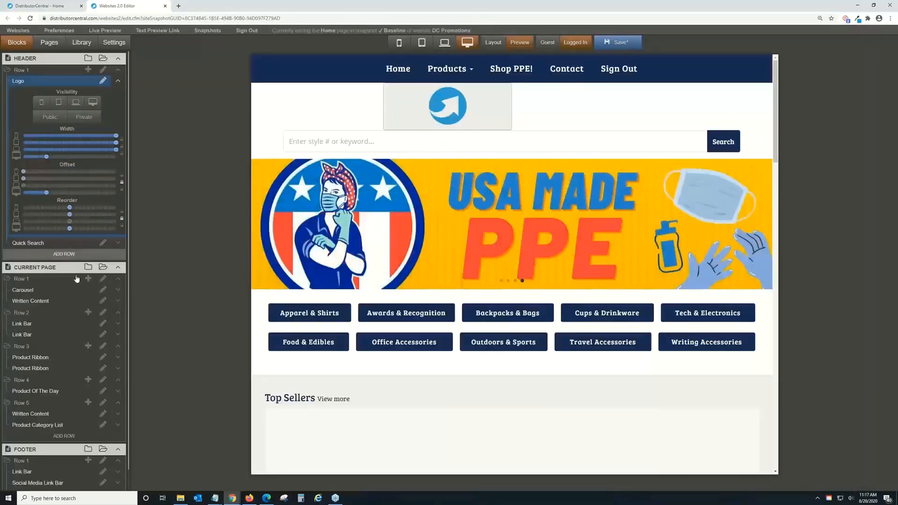
left_click(117, 80)
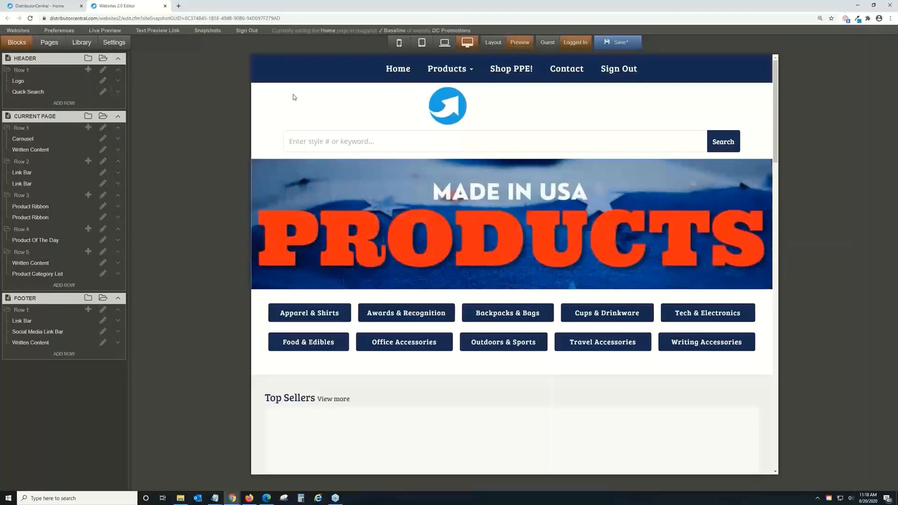
Step: Set the Logo block's desktop width to about half of the row
left_click(451, 103)
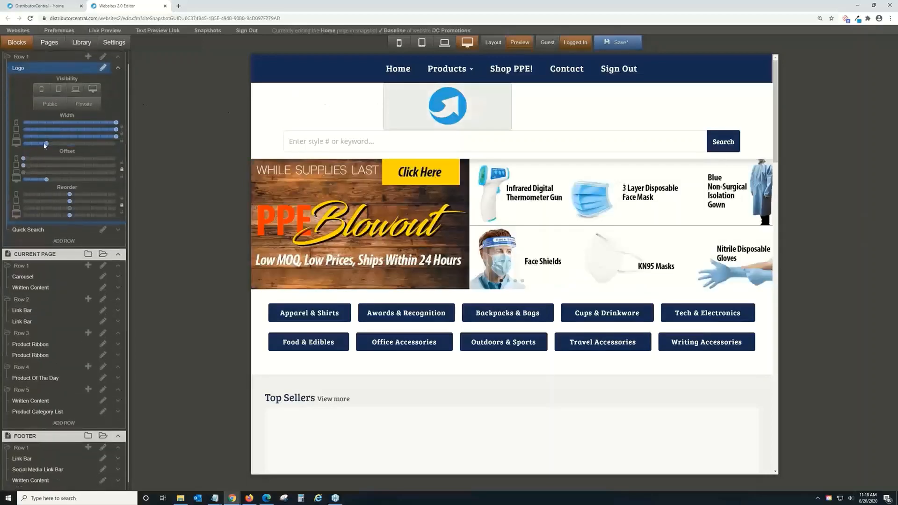
left_click_drag(47, 143, 69, 143)
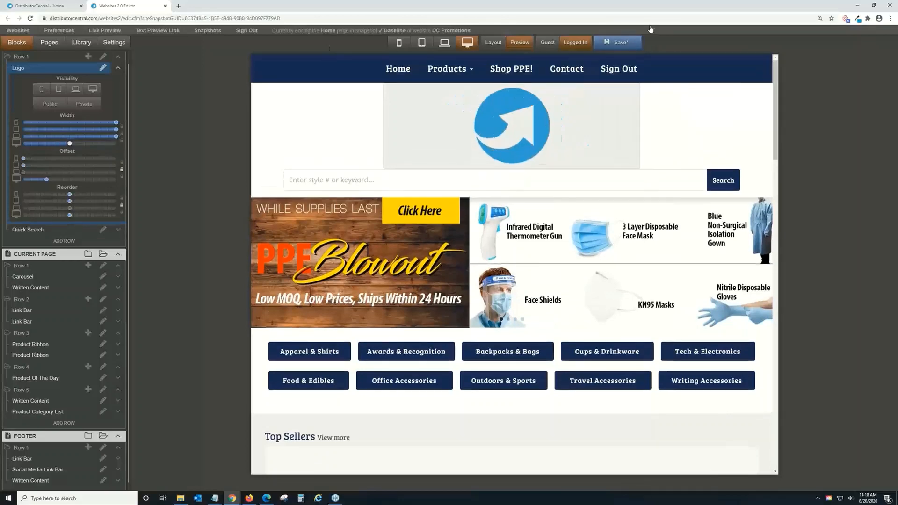
left_click(155, 93)
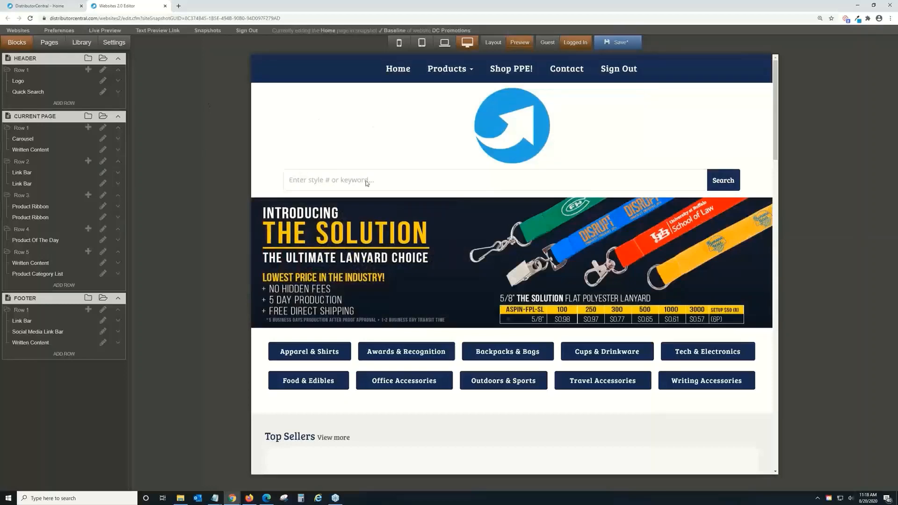
Step: Look over the home page preview and the website's global and current-page settings
scroll(366, 183, "down", 3)
scroll(366, 183, "down", 8)
scroll(366, 184, "up", 9)
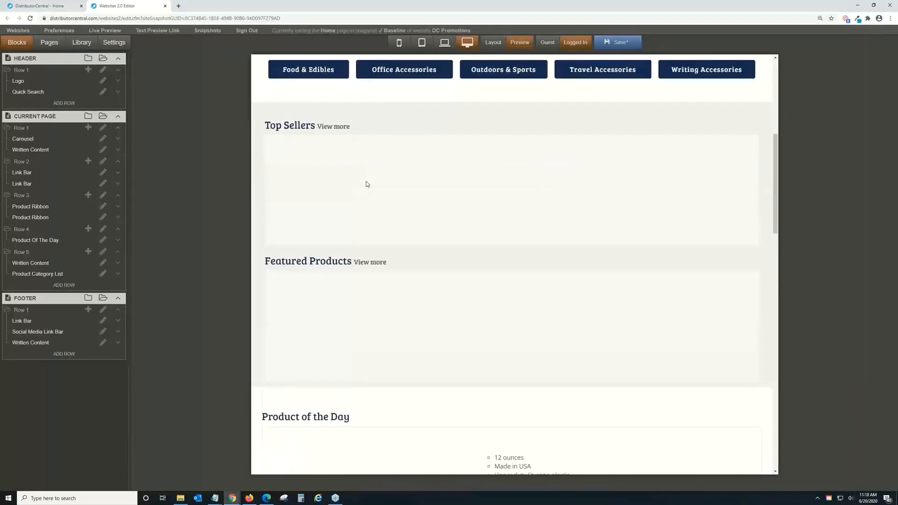
scroll(366, 180, "up", 2)
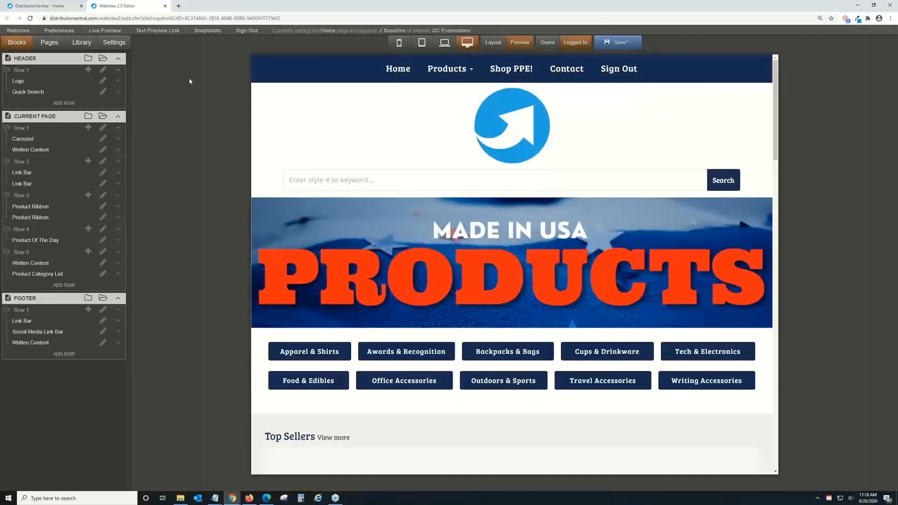
left_click(114, 42)
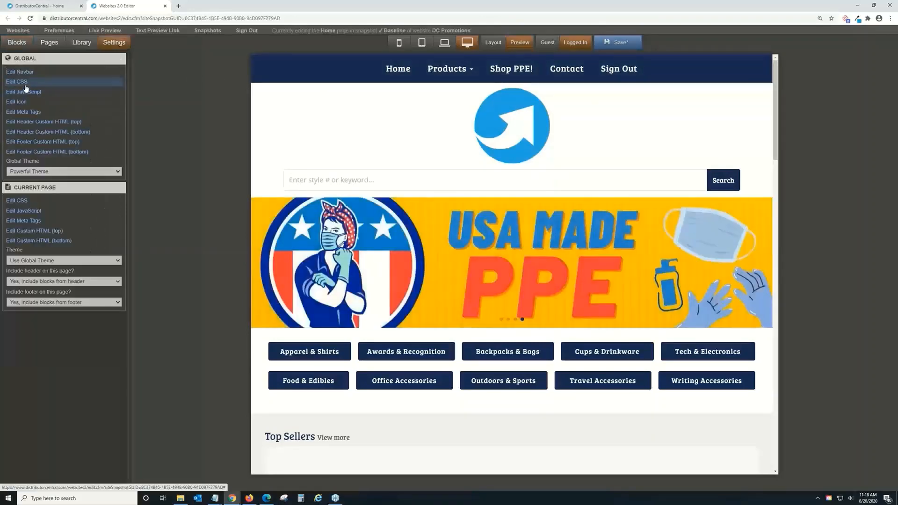
left_click(17, 43)
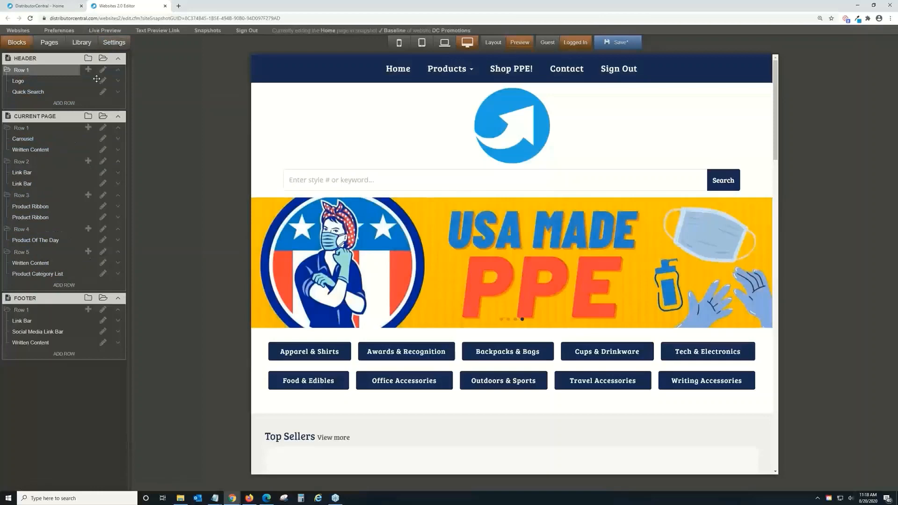
left_click(519, 136)
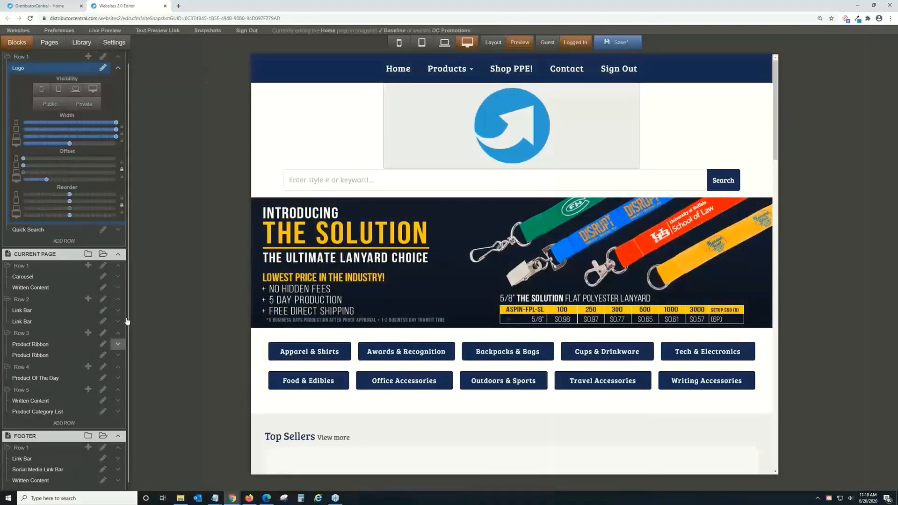
Step: Open the navbar for editing and browse the links that can be added to its left side
left_click(290, 70)
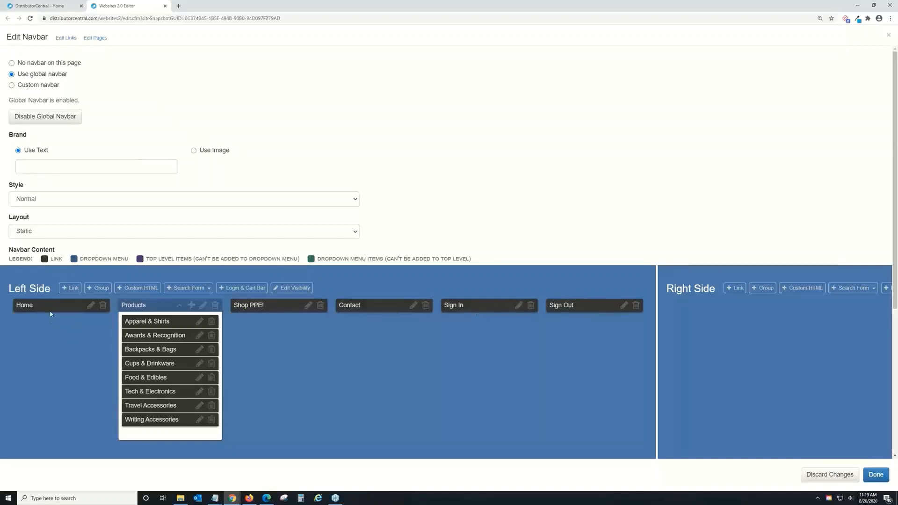
left_click(73, 289)
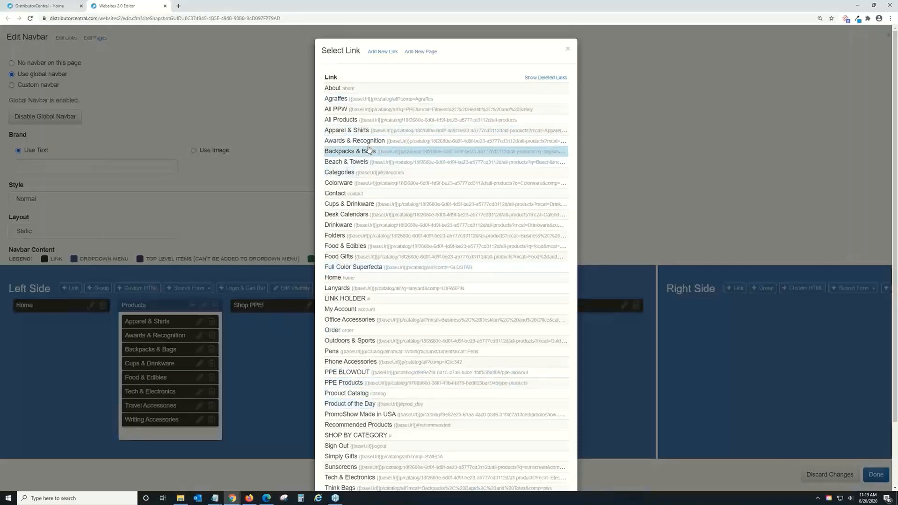
scroll(409, 345, "down", 2)
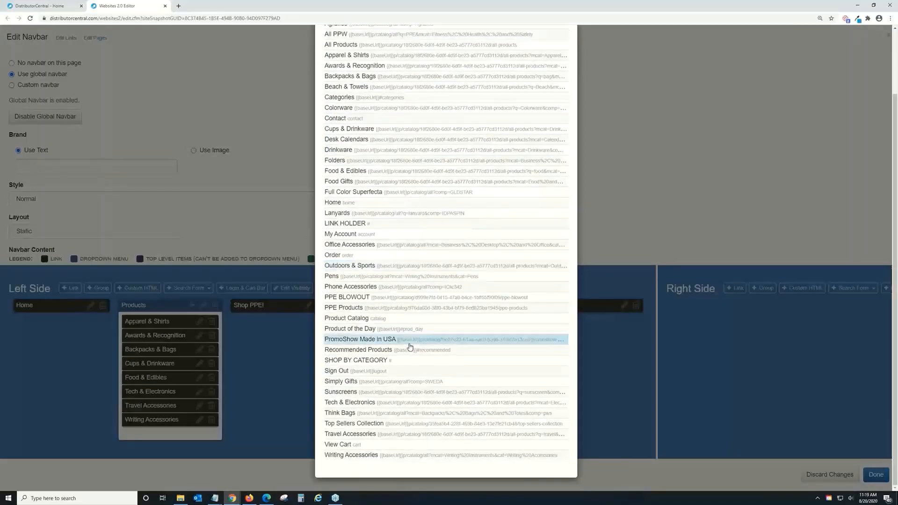
scroll(409, 346, "up", 2)
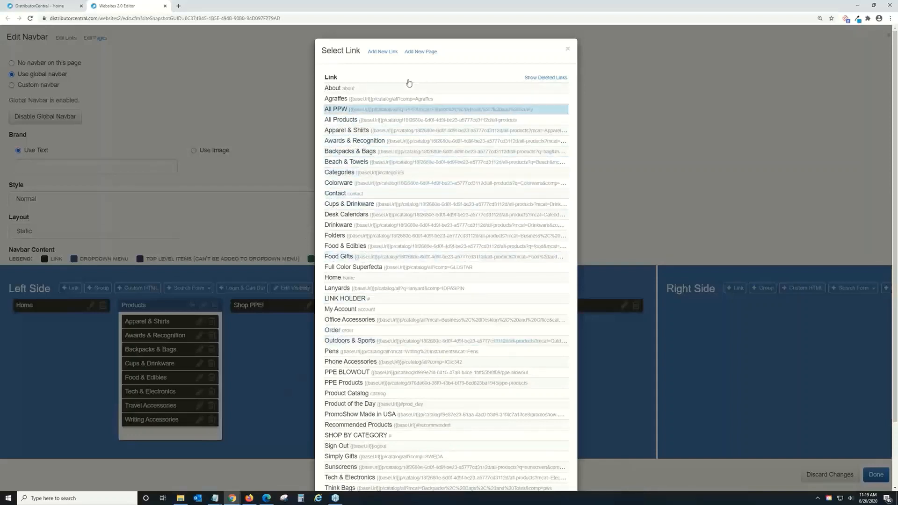
left_click(259, 387)
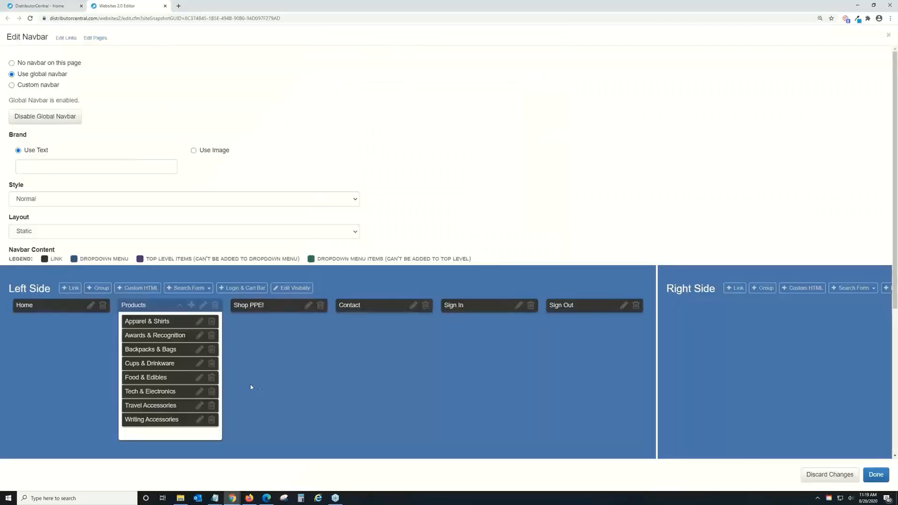
Step: Add a group named Catalogs to the navbar's left side and place it between Products and Shop PPE!
left_click(104, 288)
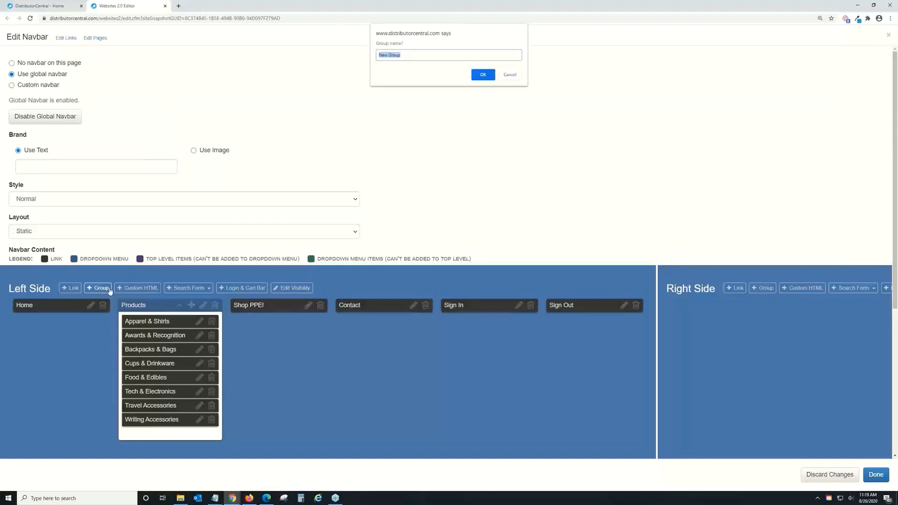
type("Catalogs")
left_click(482, 75)
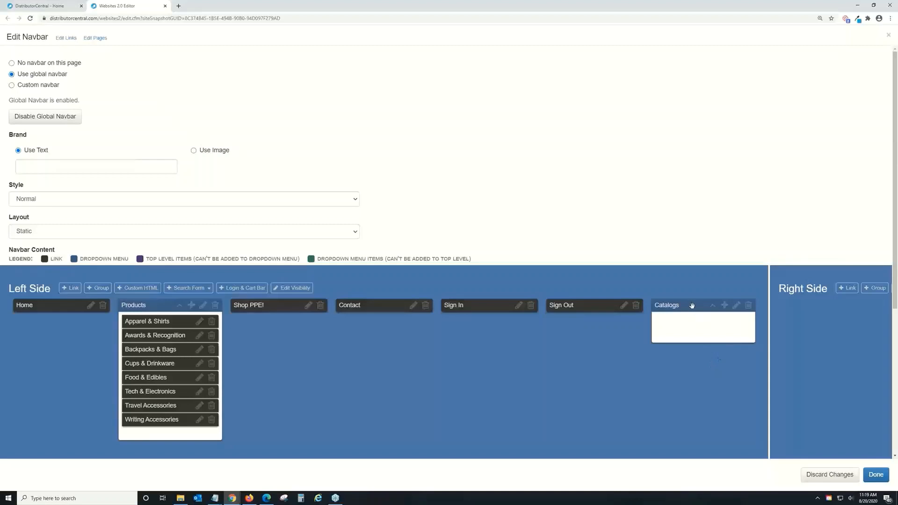
left_click_drag(692, 306, 319, 318)
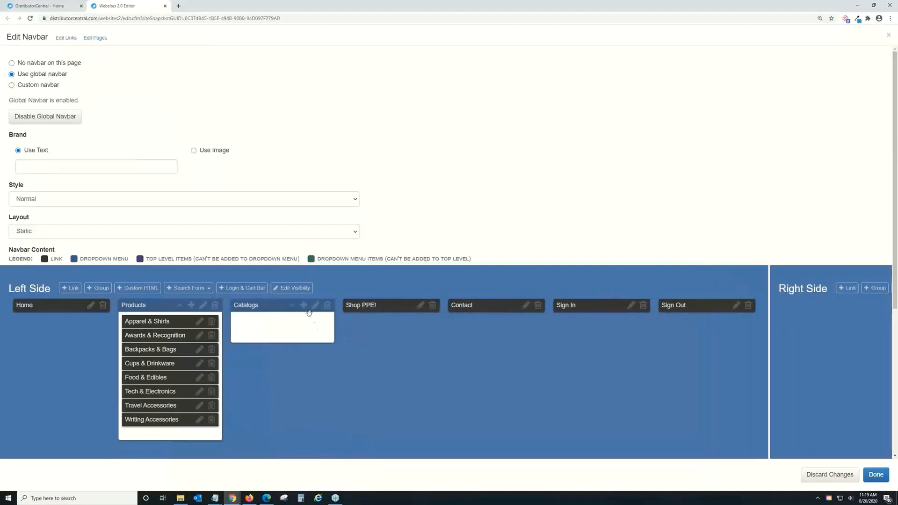
Step: Add the Backpacks & Bags, Awards & Recognition and Beach & Towels links to the Catalogs group
left_click(303, 306)
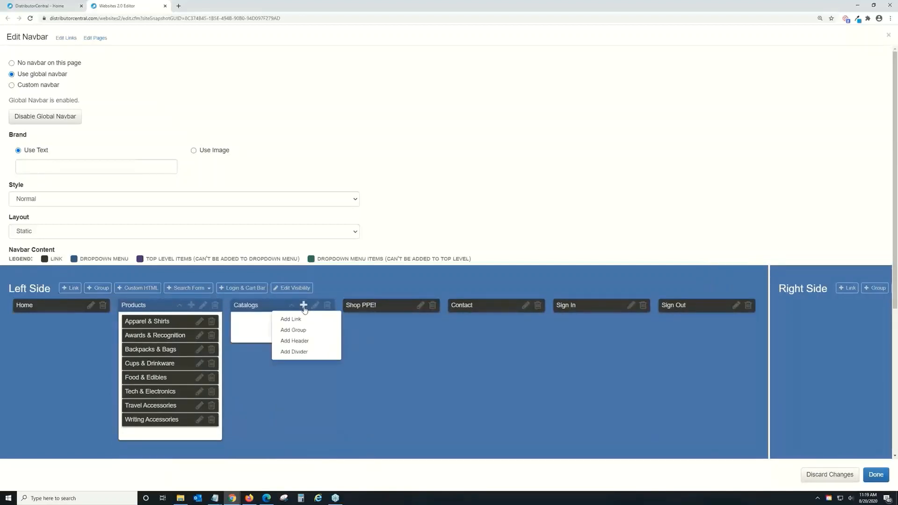
left_click(291, 319)
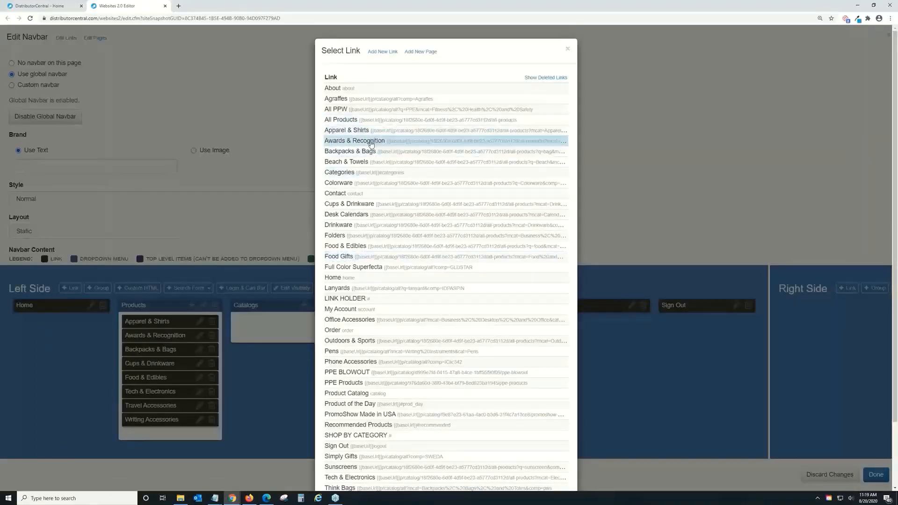
left_click(371, 156)
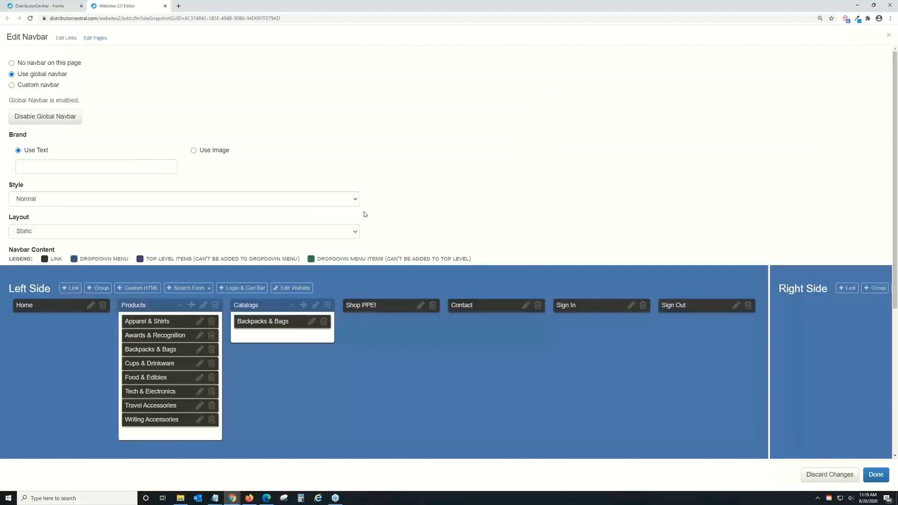
left_click(303, 305)
left_click(305, 318)
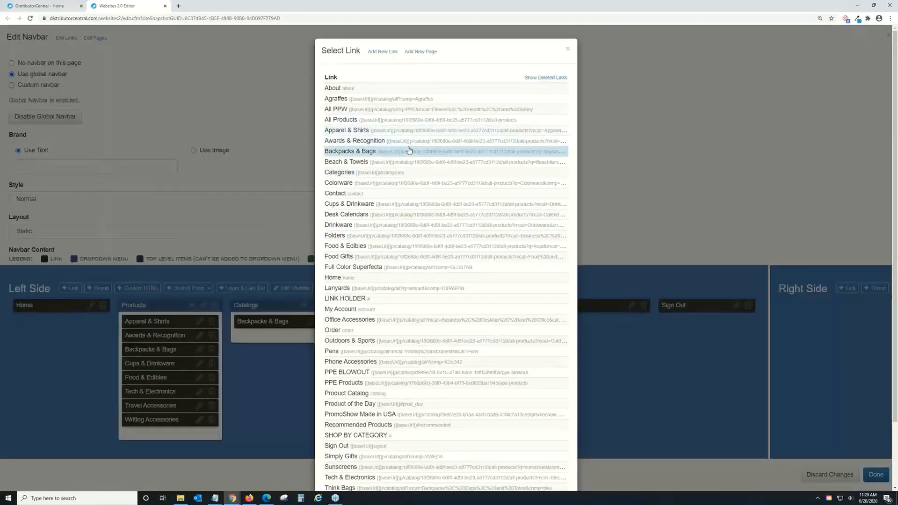
left_click(408, 141)
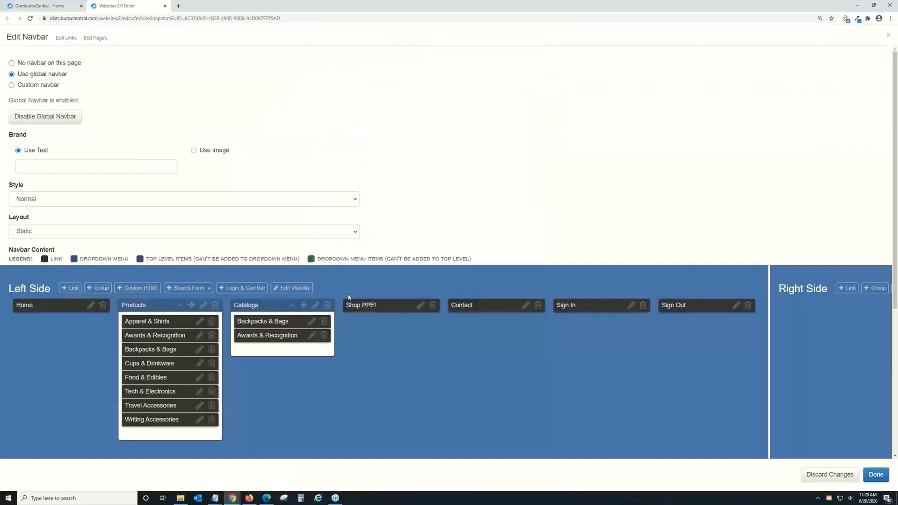
left_click(303, 305)
left_click(305, 322)
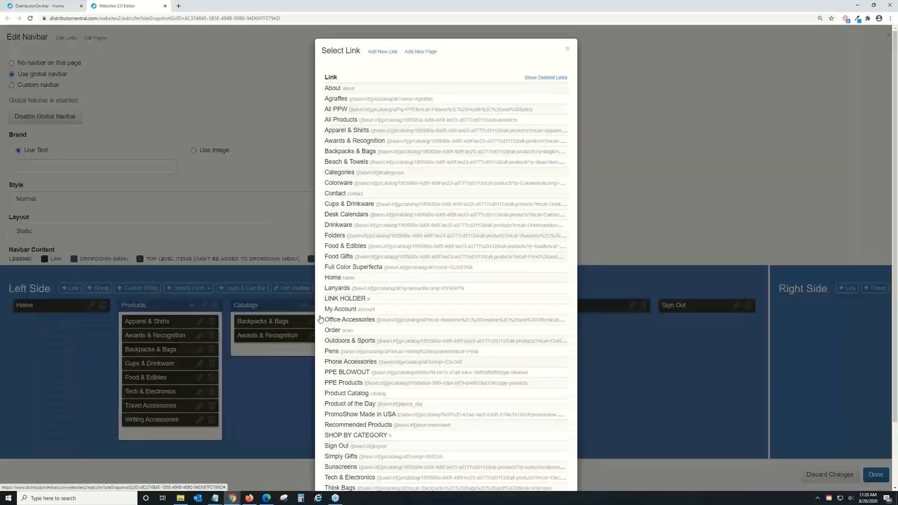
left_click(434, 162)
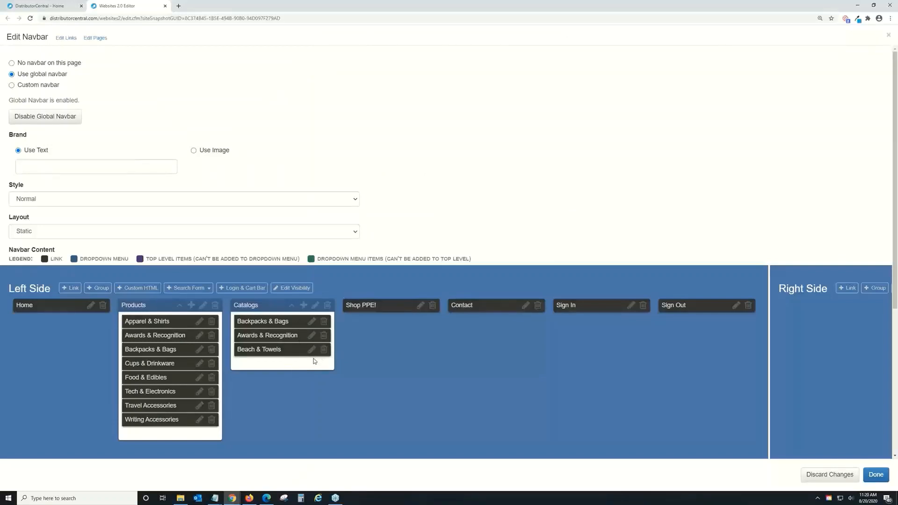
Step: Review the navbar content and apply the navbar edits to the website
scroll(325, 361, "down", 2)
scroll(564, 396, "up", 2)
left_click(883, 475)
left_click_drag(12, 220, 27, 218)
left_click(251, 237)
left_click(447, 210)
left_click(875, 474)
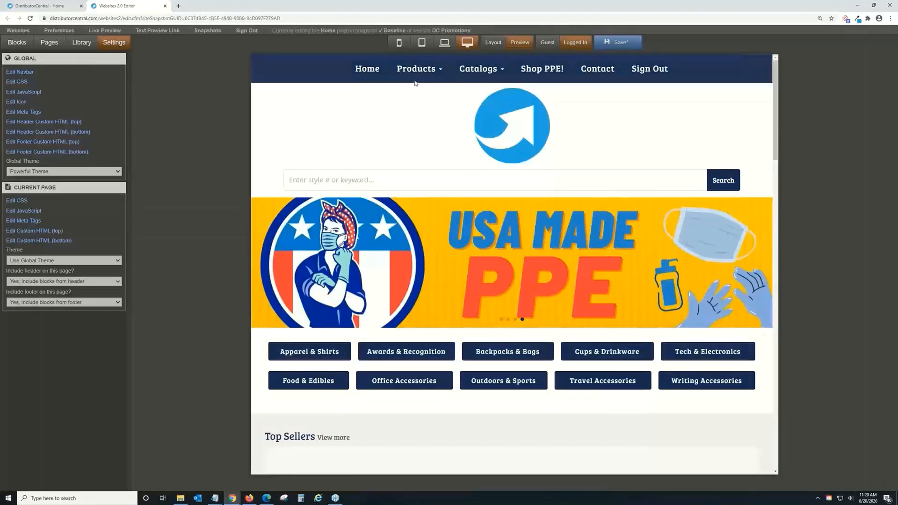
Step: Review the Logo block's image, alignment, link and maximum width settings without changing them
left_click(17, 42)
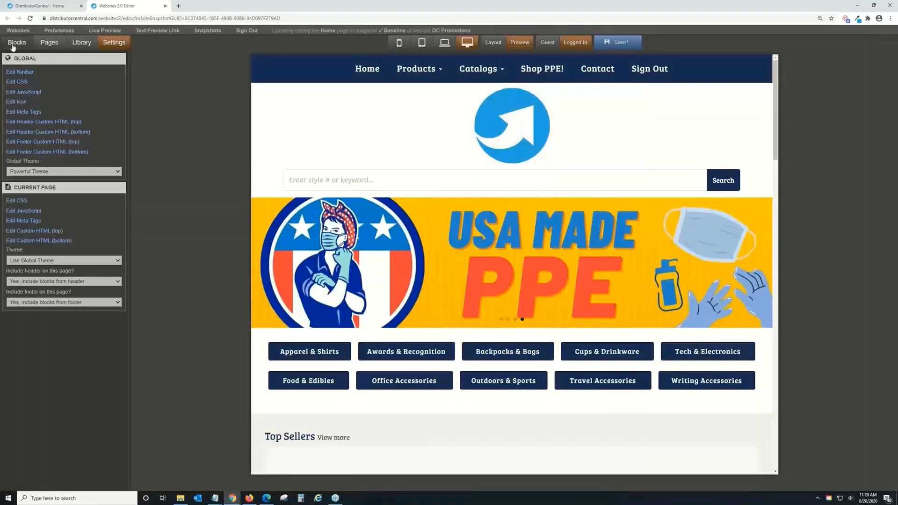
left_click(527, 123)
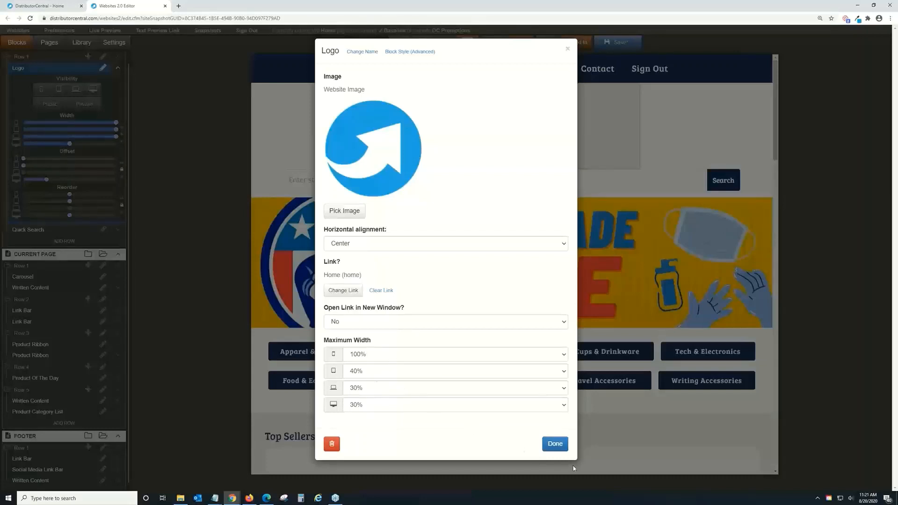
left_click(560, 444)
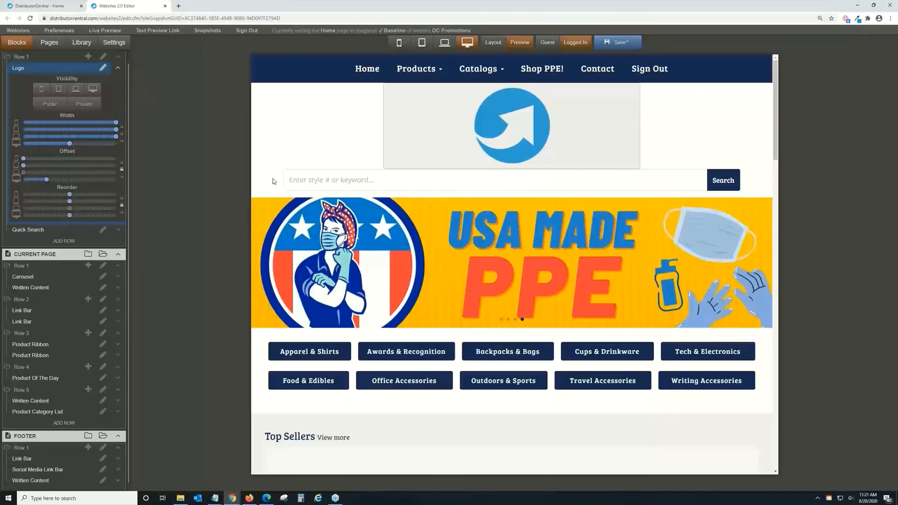
Step: Review the Quick Search block's collection and appearance options, keeping All Products and Show Only Search Box selected
left_click(299, 182)
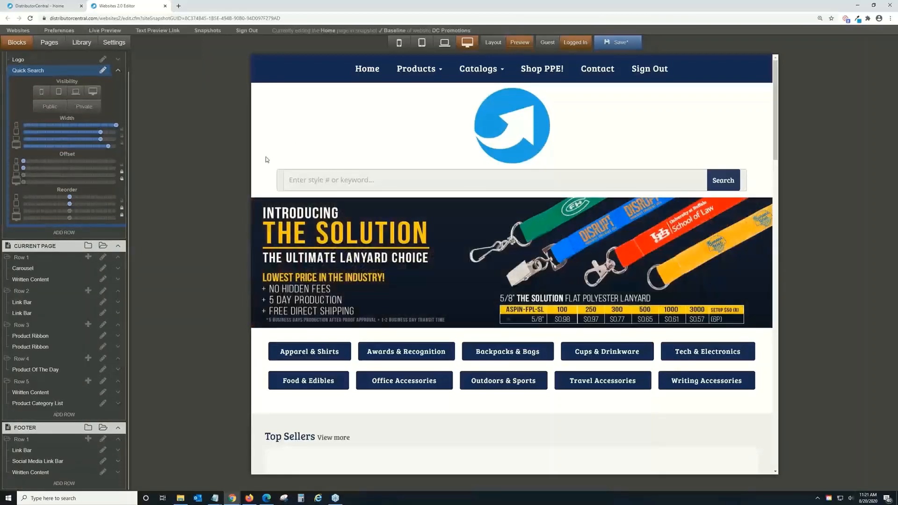
left_click(99, 71)
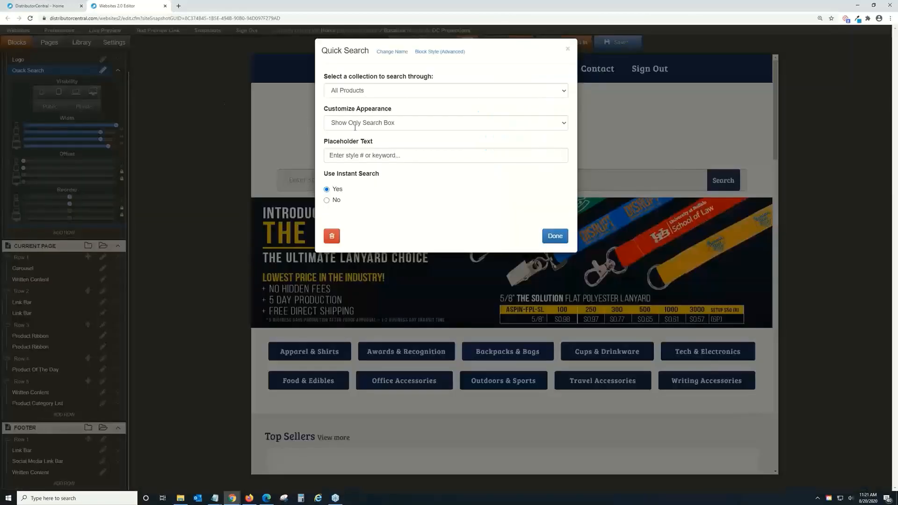
left_click(368, 91)
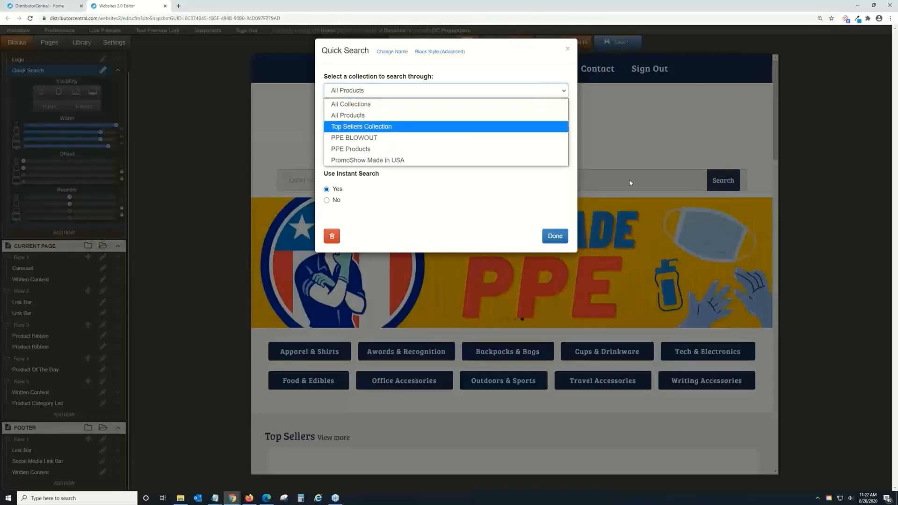
left_click(434, 118)
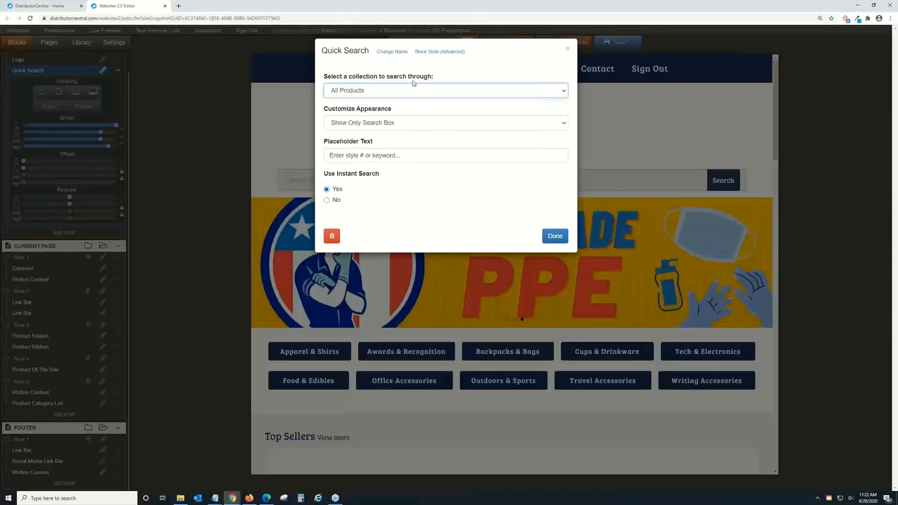
left_click(410, 125)
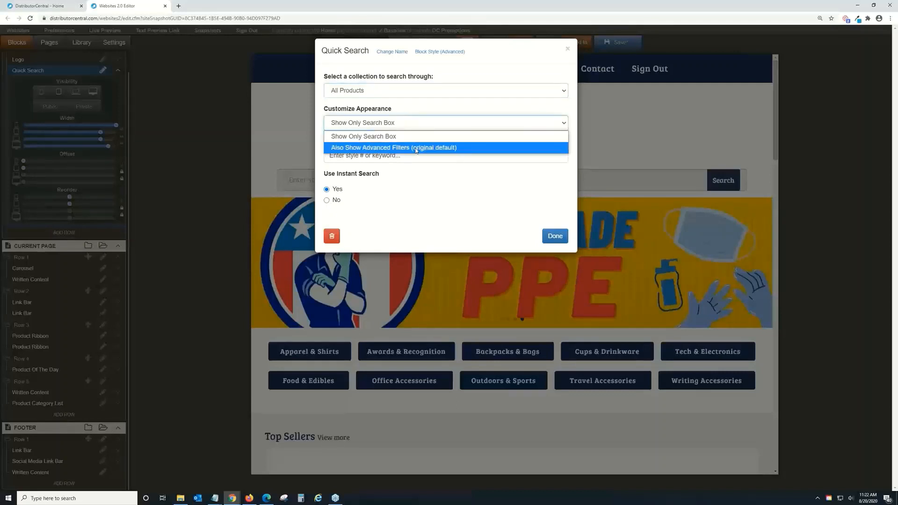
left_click(417, 136)
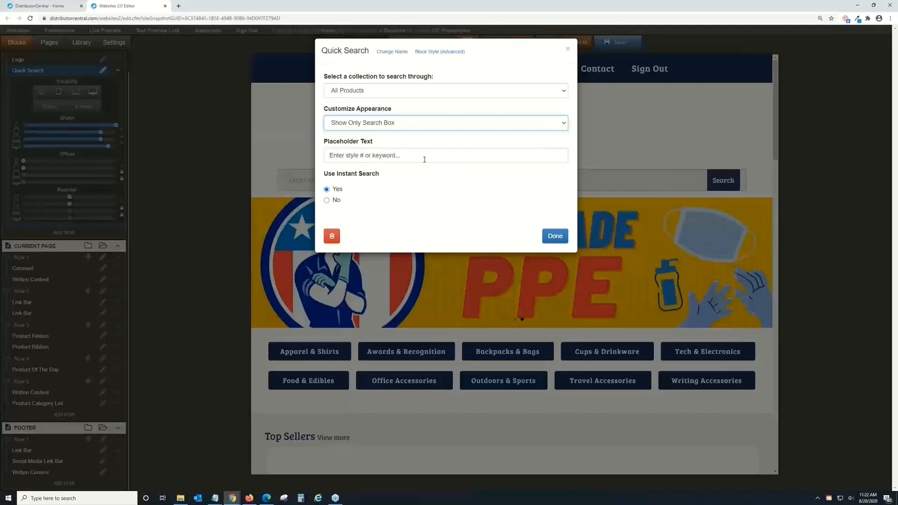
Step: Change the Quick Search block's placeholder text to "Enter item# or Keyword"
left_click_drag(401, 156, 329, 150)
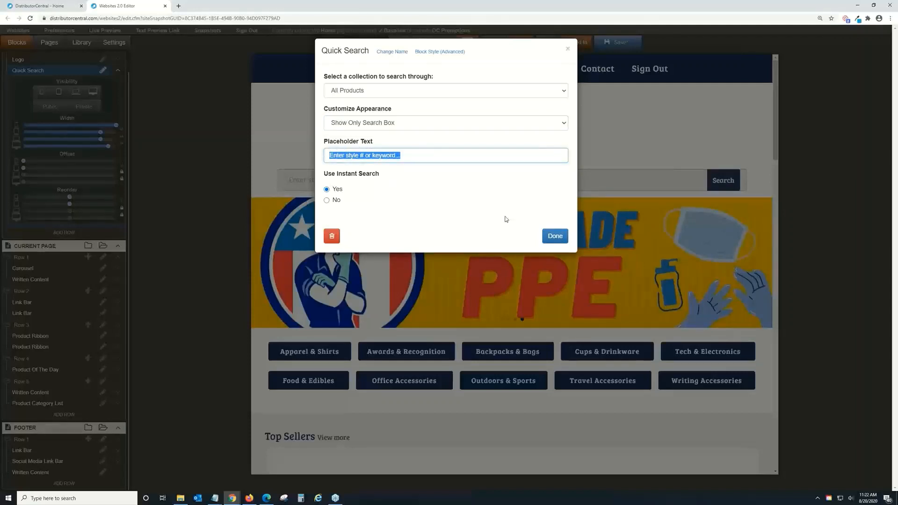
type("Enter")
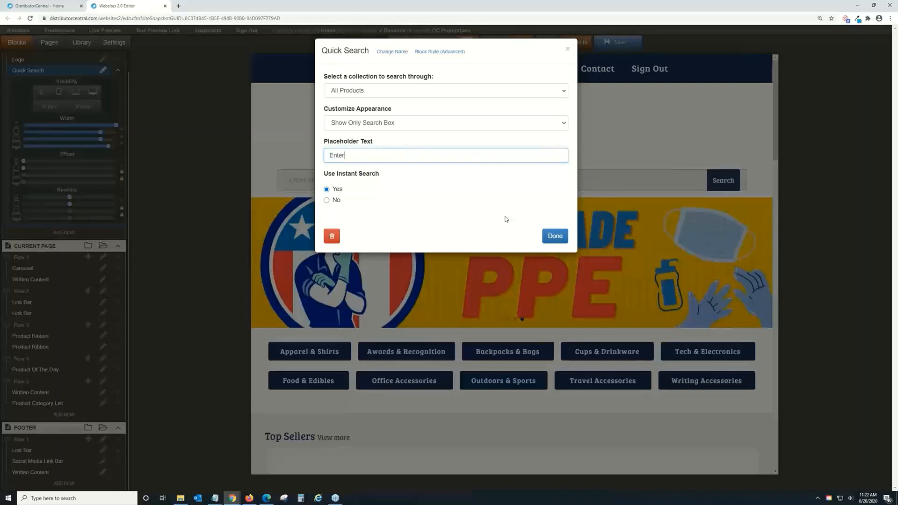
type(" item# or Keyword")
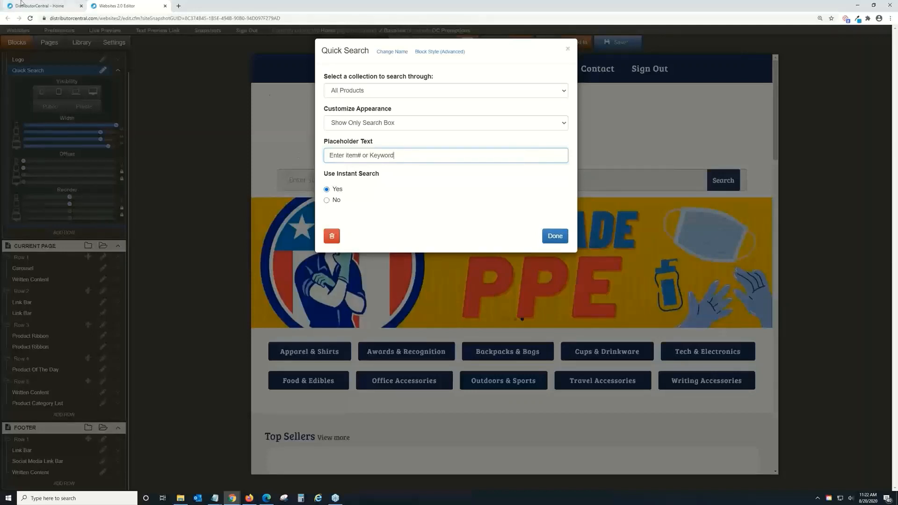
Step: Switch to the DistributorCentral home page and search products for "cup" to preview instant search
left_click(49, 3)
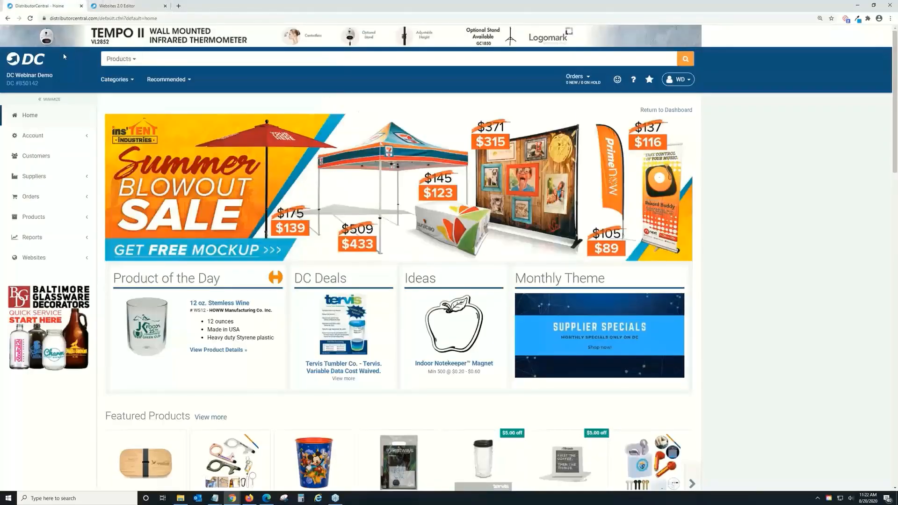
left_click(180, 63)
type("cup")
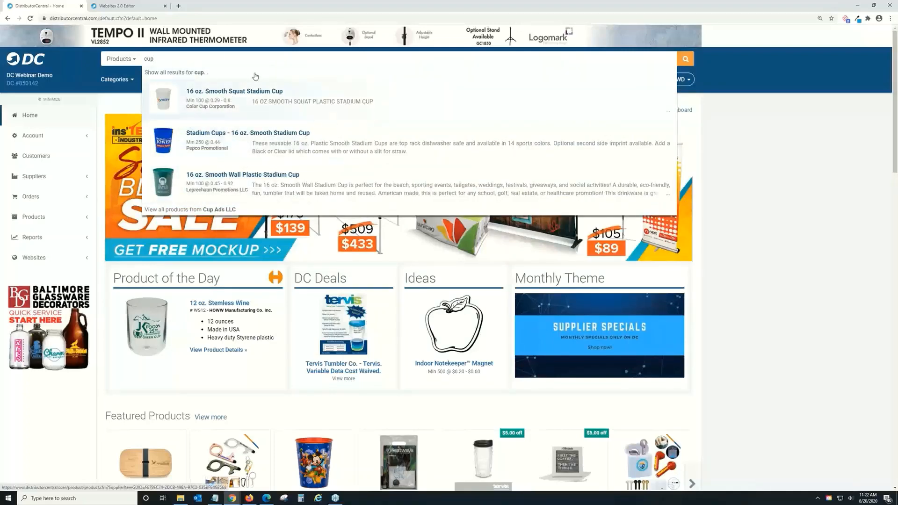
Step: Return to the website editor and apply the Quick Search block's edits
left_click(131, 4)
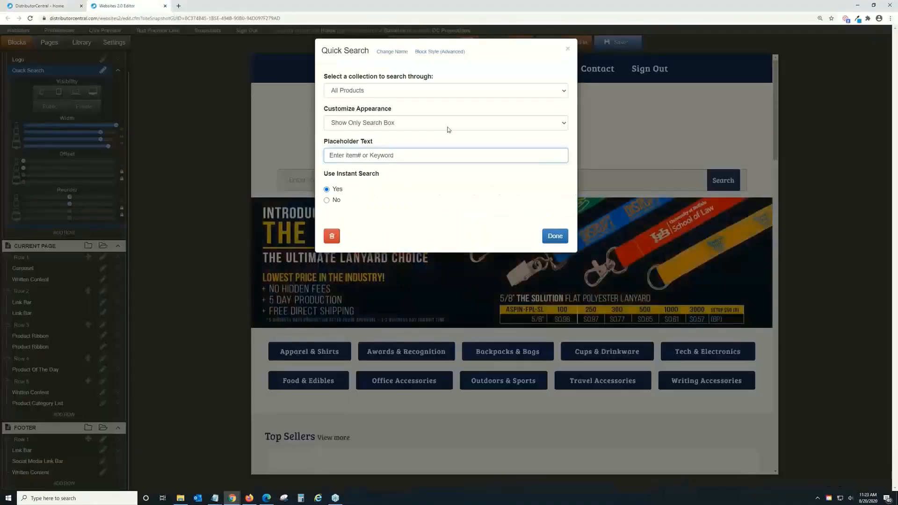
left_click(555, 236)
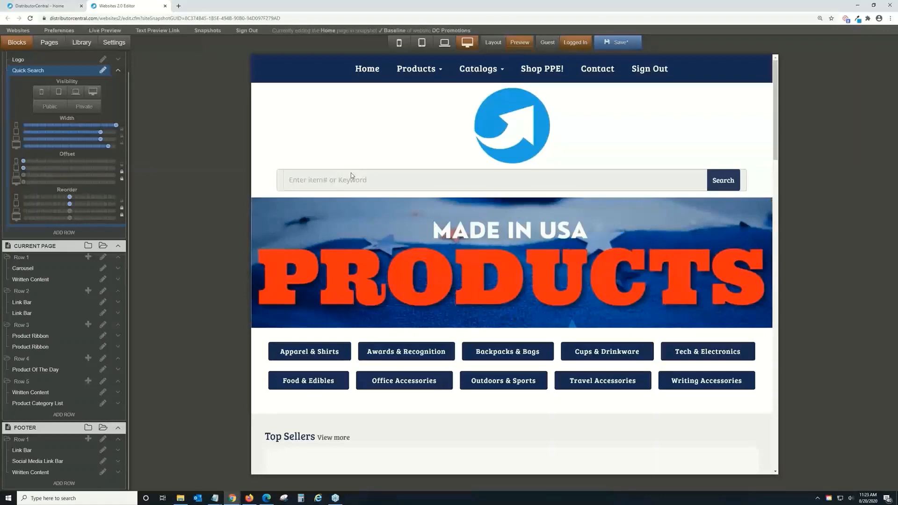
Step: Set the home page Carousel block's animation effect to Flip, review its other settings and close them
scroll(351, 173, "down", 2)
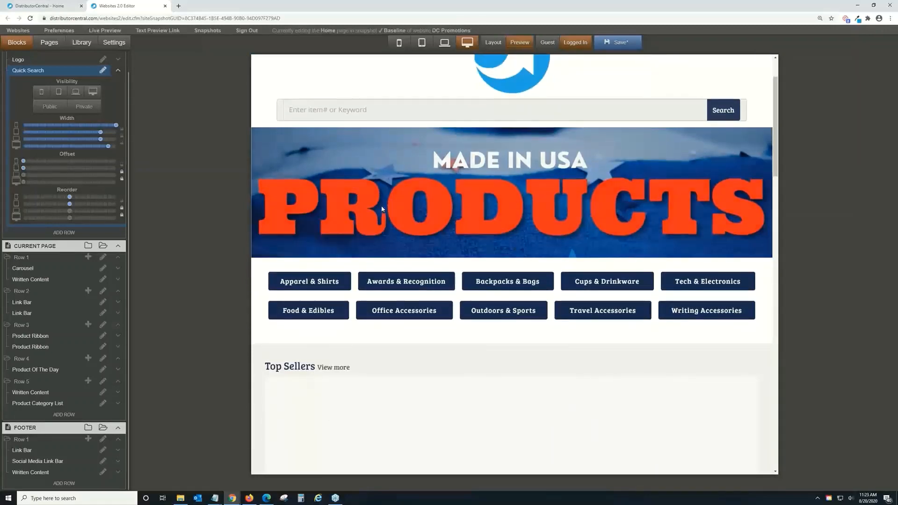
left_click(381, 200)
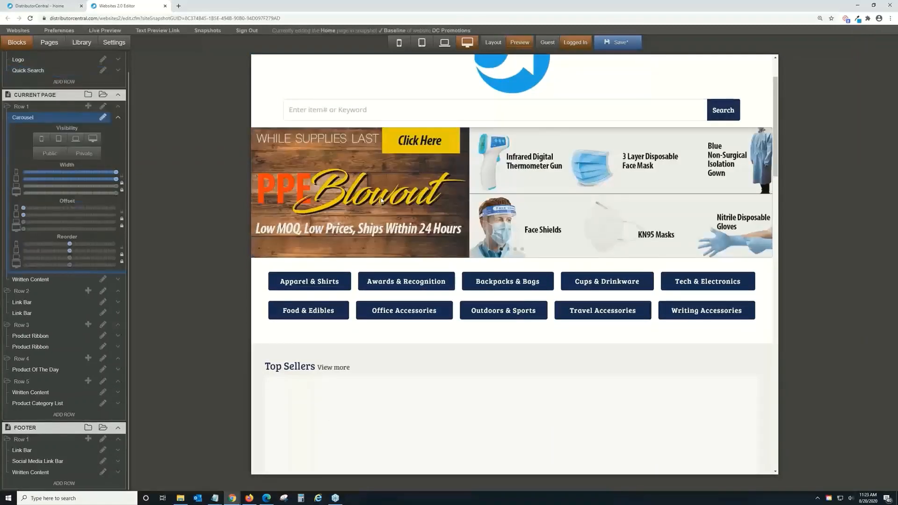
left_click(381, 200)
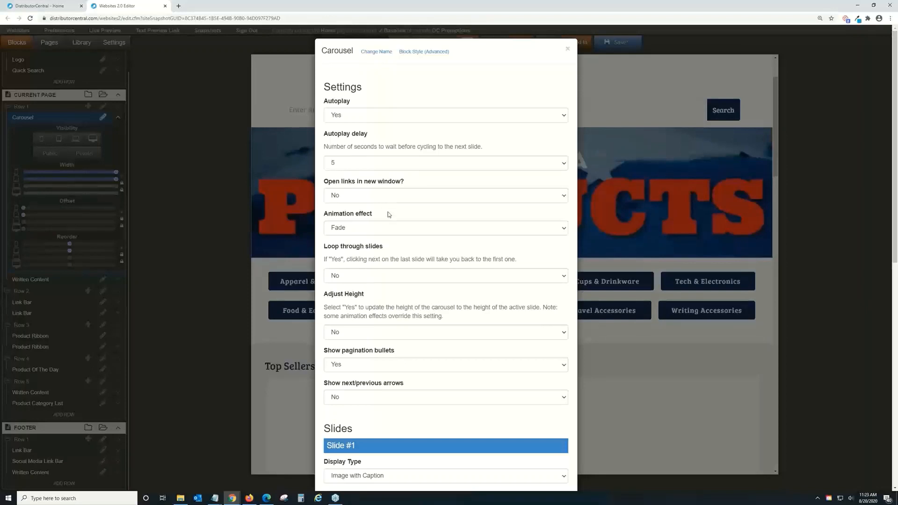
scroll(390, 222, "down", 1)
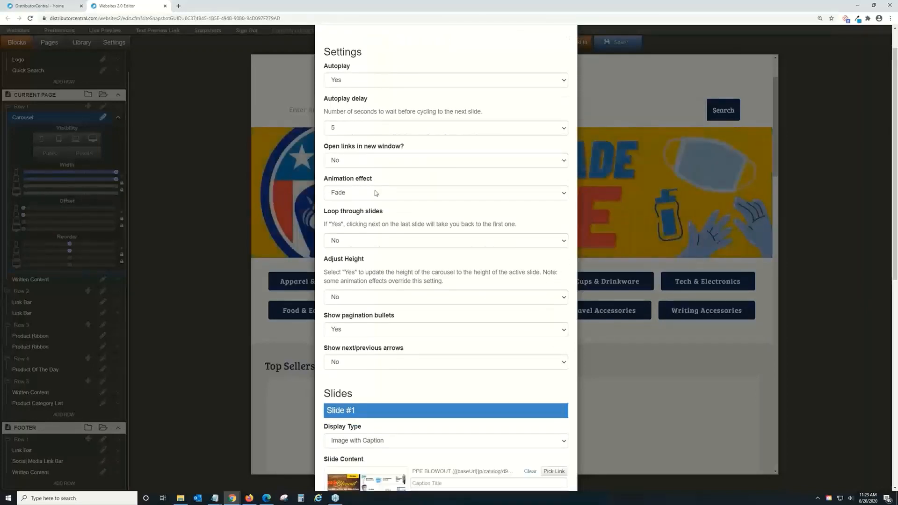
left_click(379, 193)
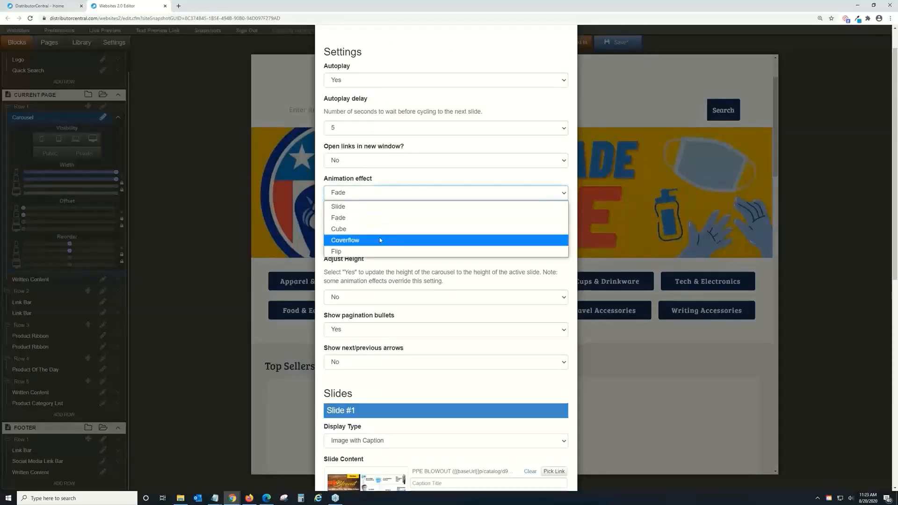
left_click(380, 251)
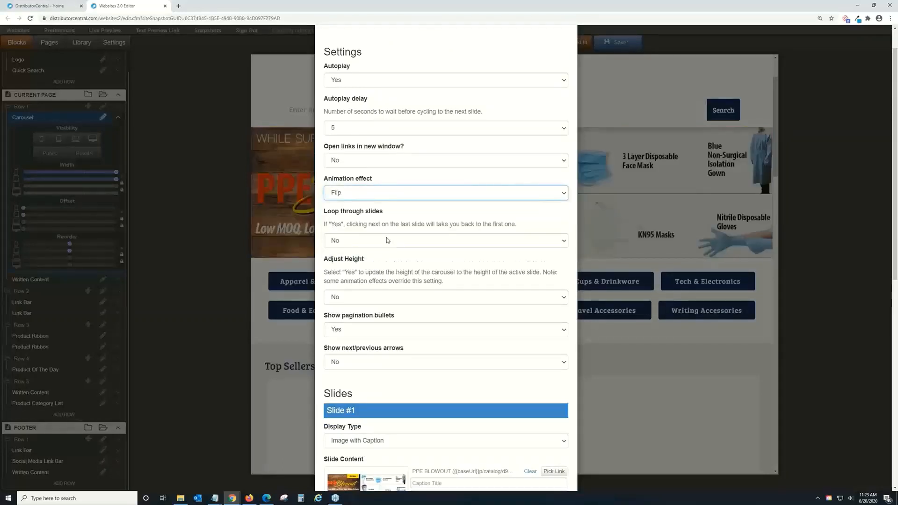
scroll(431, 191, "down", 2)
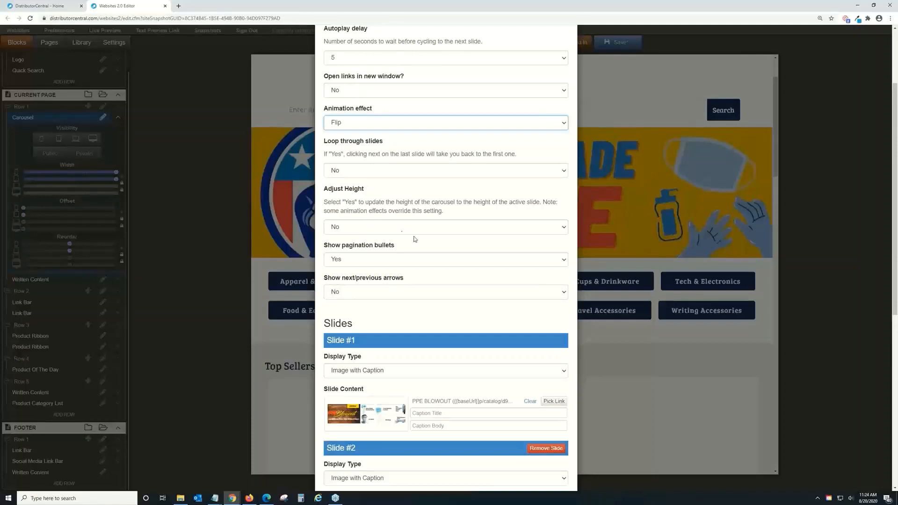
scroll(411, 239, "down", 1)
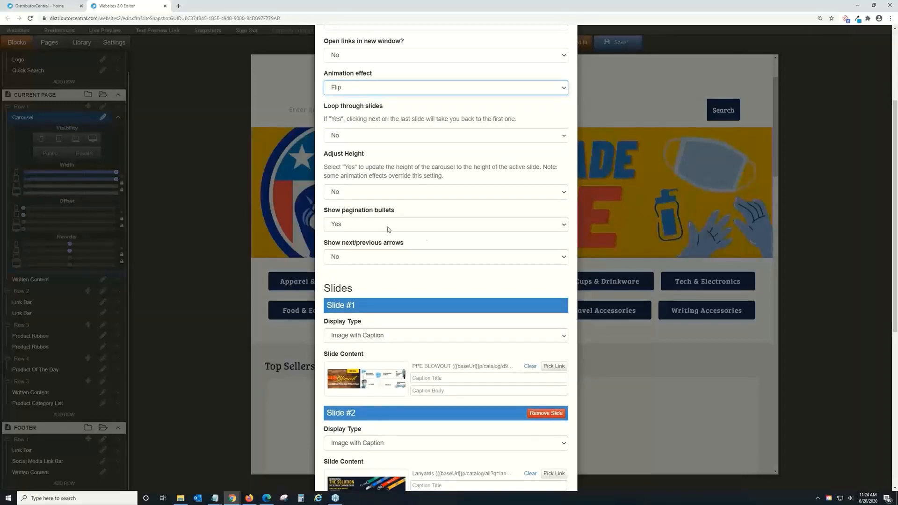
left_click(671, 229)
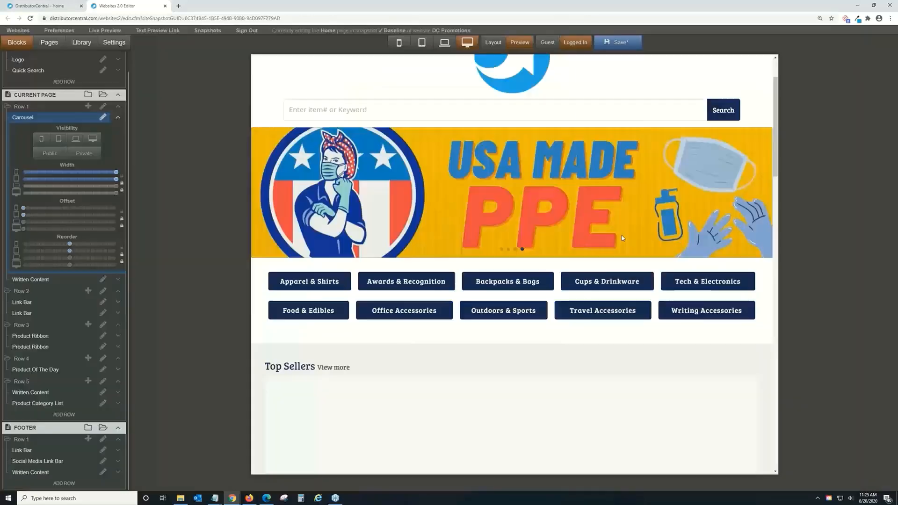
Step: Turn on next/previous arrows for the home page Carousel block and close its settings
left_click(496, 216)
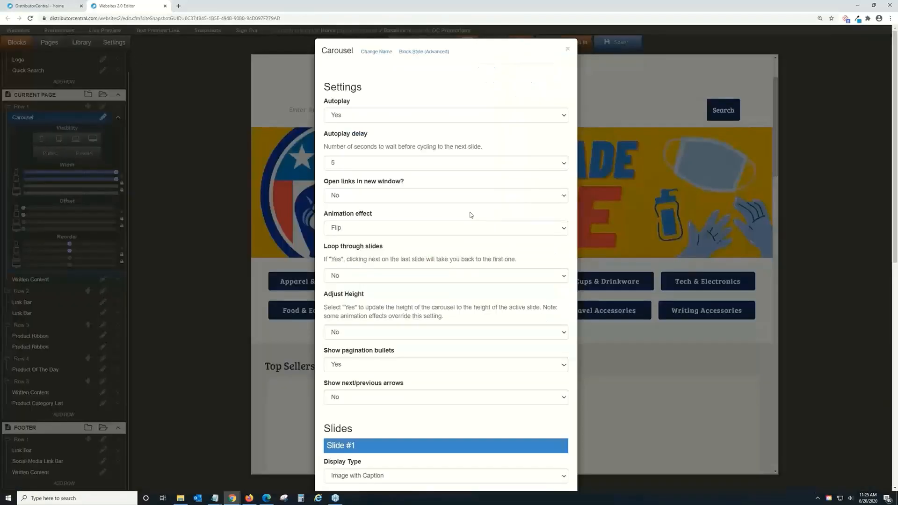
scroll(419, 240, "down", 2)
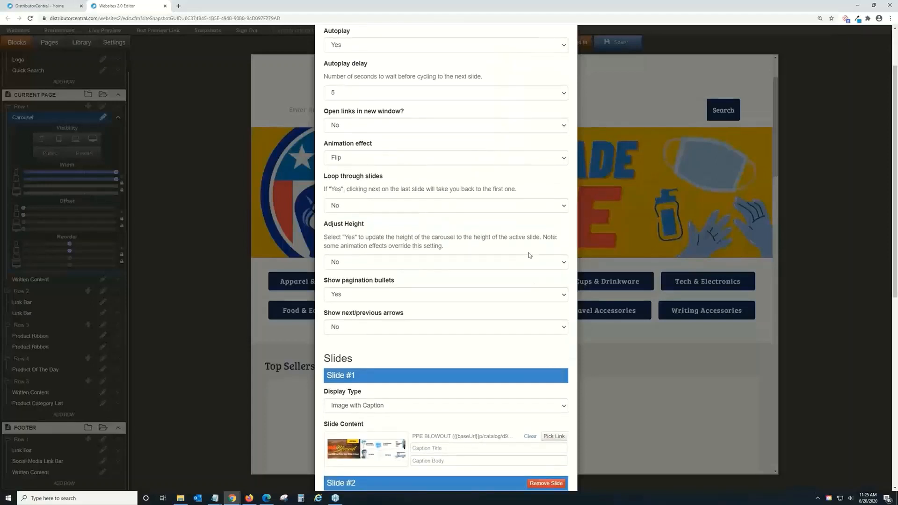
left_click(350, 327)
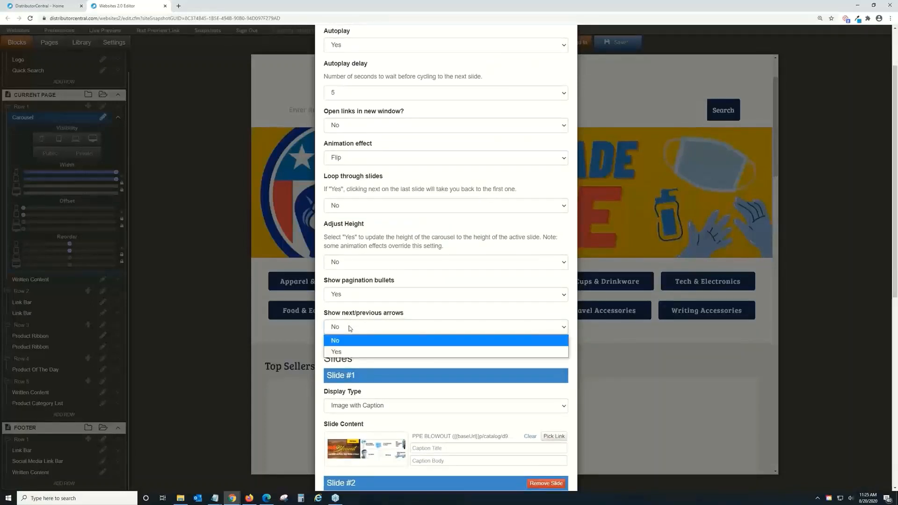
left_click(352, 351)
left_click(668, 186)
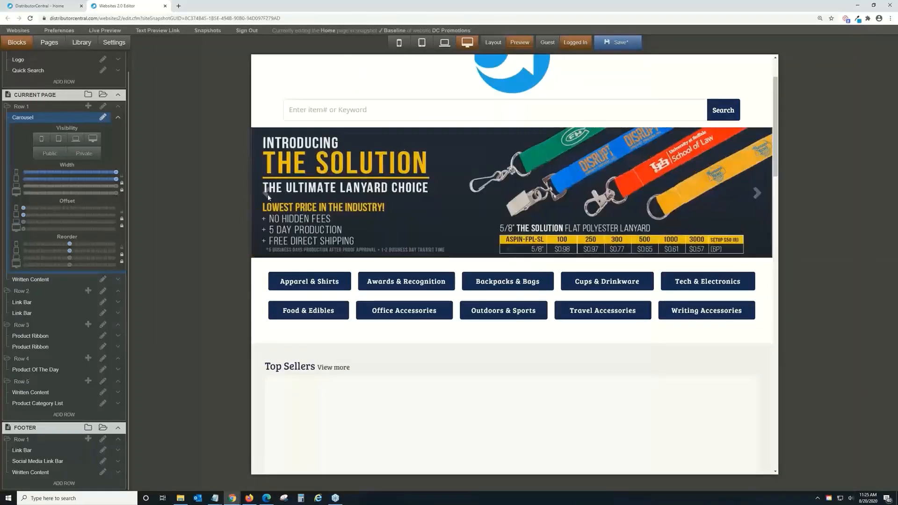
Step: Review the Carousel block's existing slides, add an empty Slide #5 and apply the edits
left_click(611, 200)
scroll(449, 346, "down", 4)
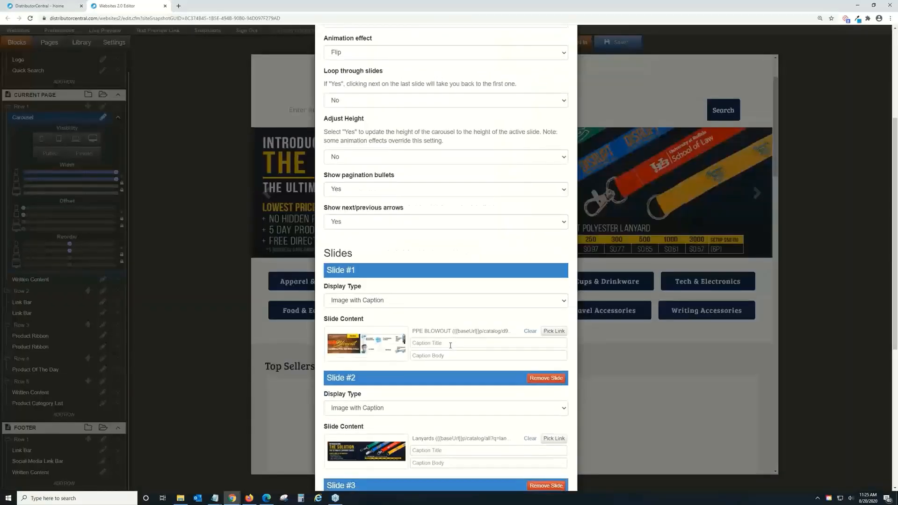
scroll(450, 345, "down", 4)
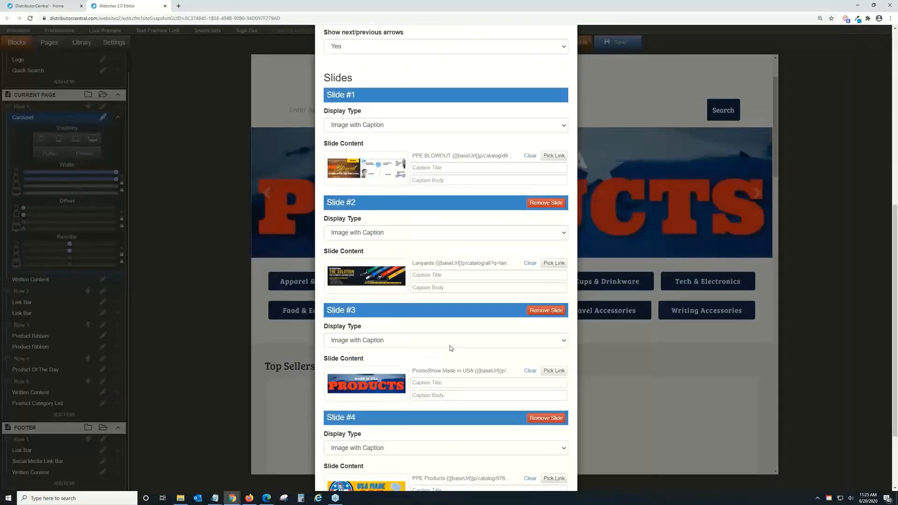
scroll(450, 346, "down", 2)
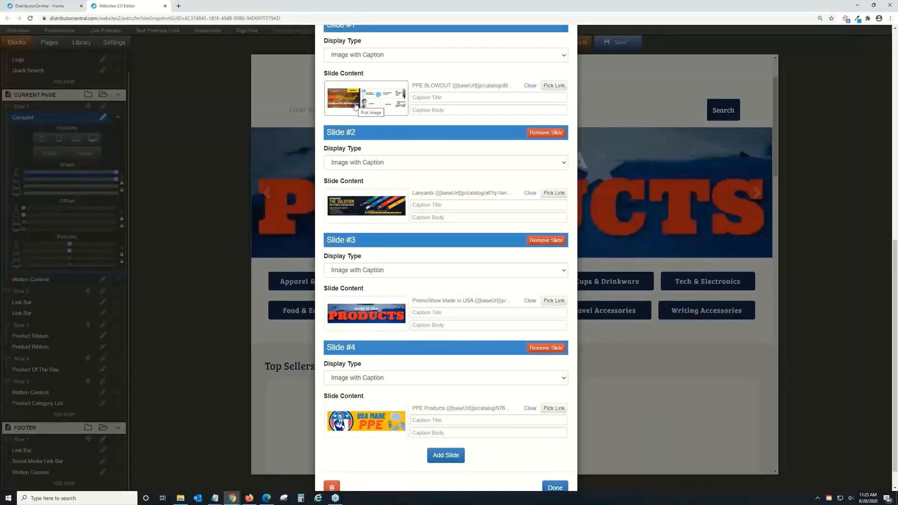
scroll(405, 177, "down", 1)
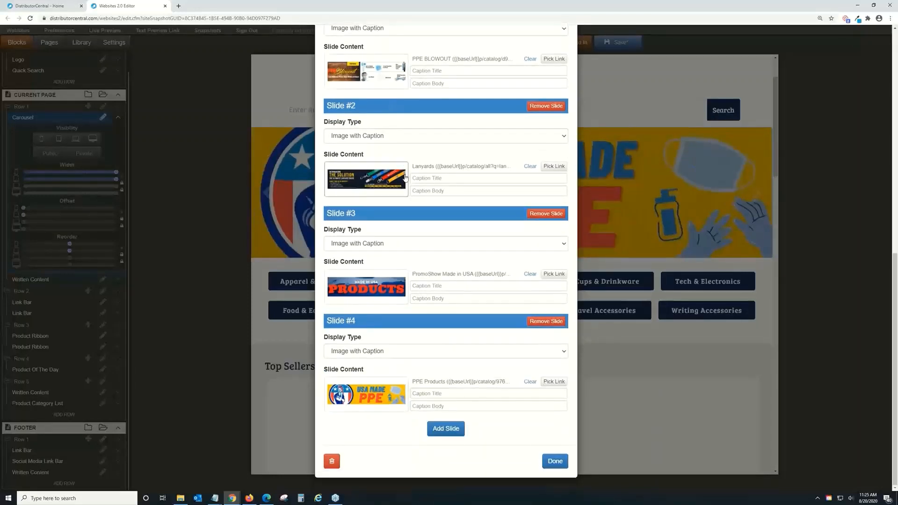
left_click(438, 435)
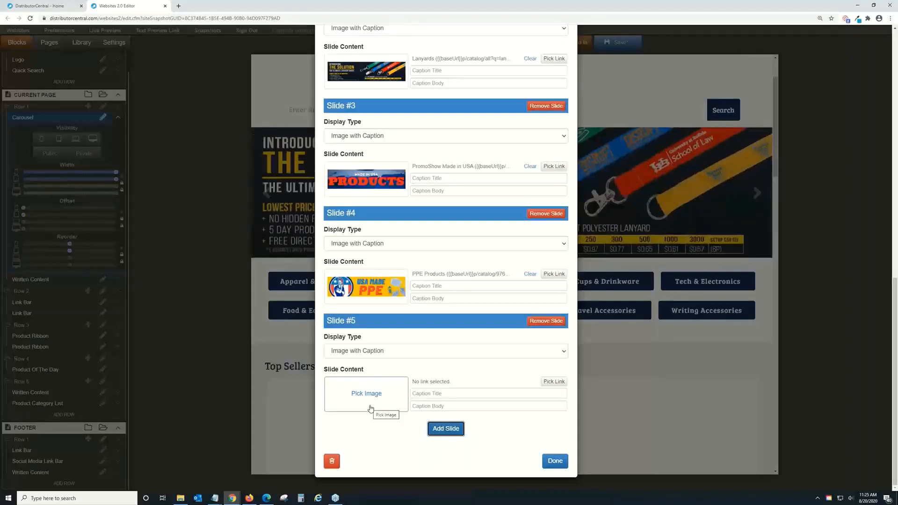
scroll(378, 155, "up", 1)
scroll(378, 155, "up", 1)
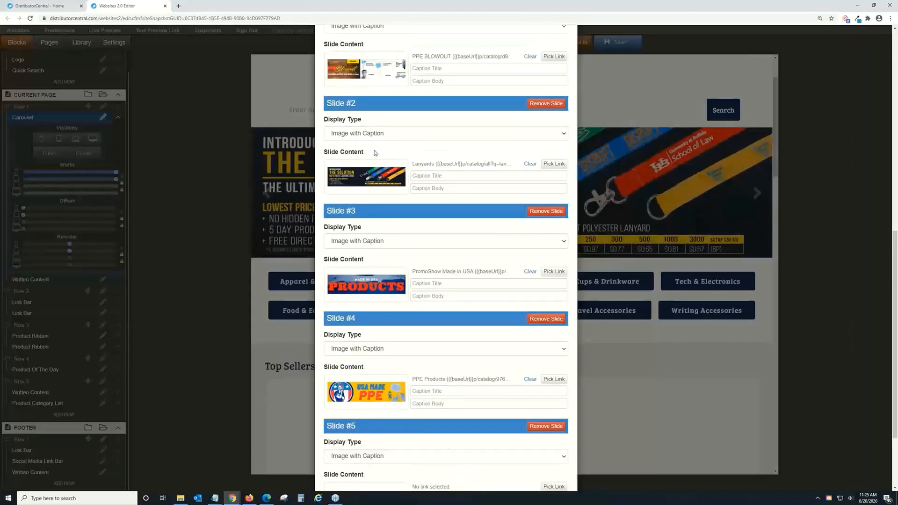
scroll(502, 358, "down", 2)
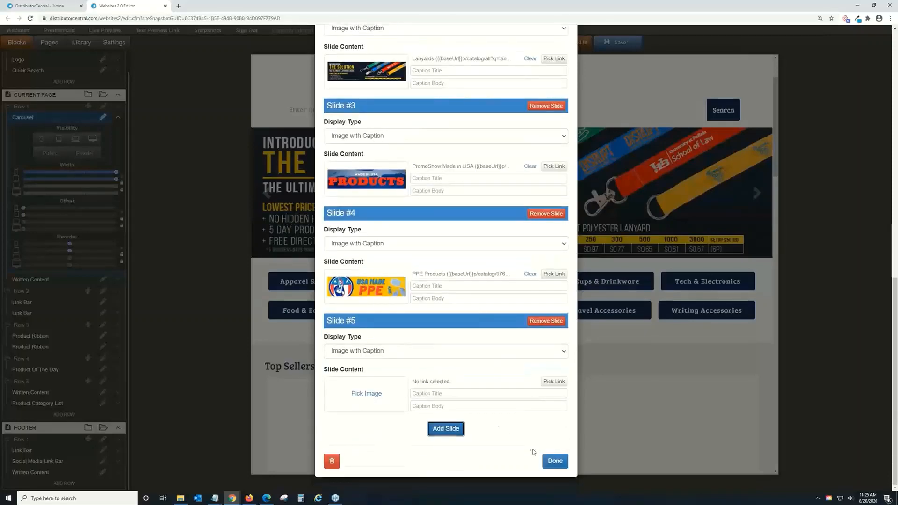
left_click(563, 466)
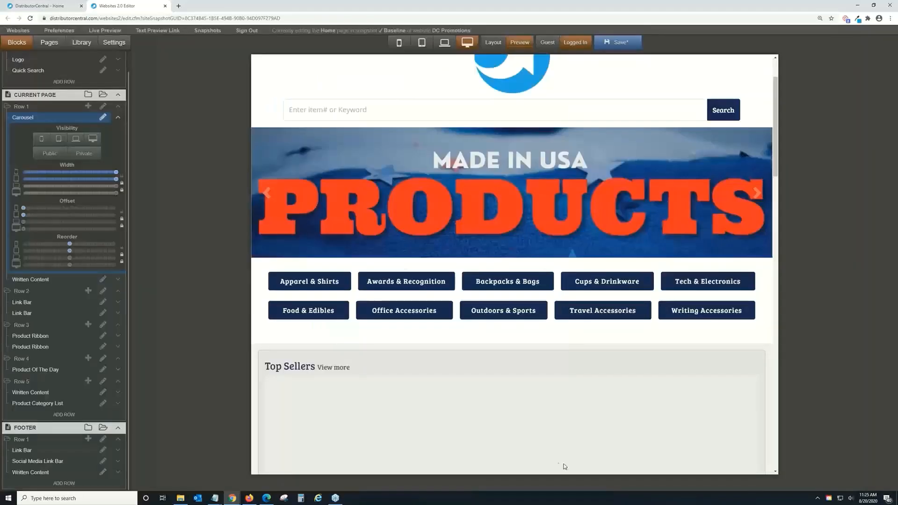
Step: Review the Carousel block's settings and the images and links of its slides, and close the block
left_click(480, 238)
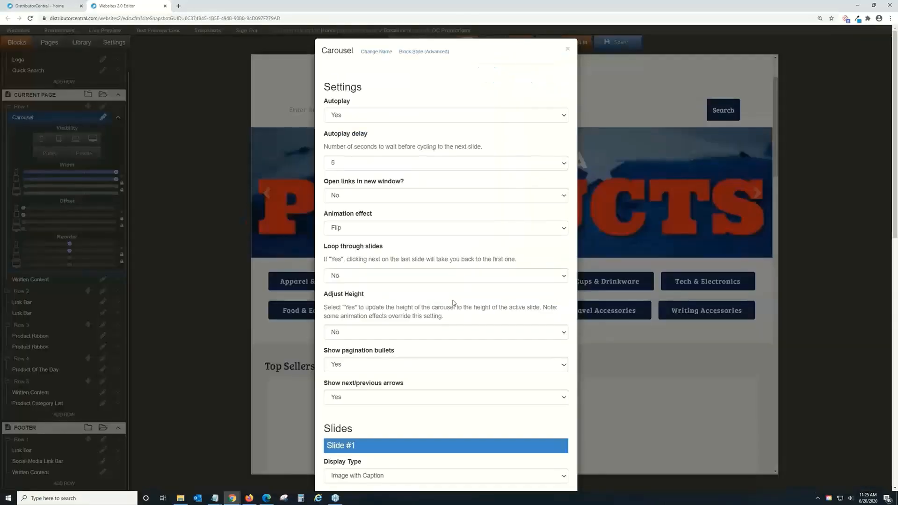
scroll(455, 302, "down", 7)
scroll(453, 301, "down", 1)
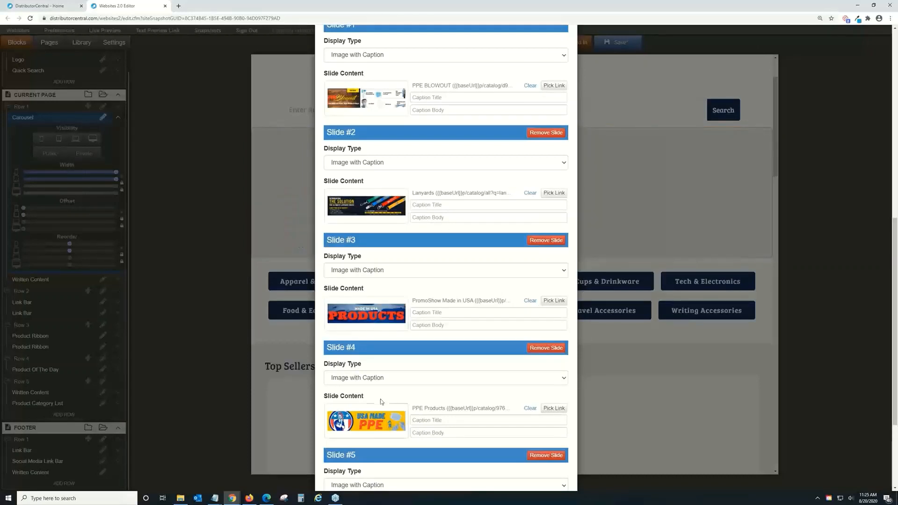
scroll(456, 376, "down", 1)
scroll(456, 376, "down", 1)
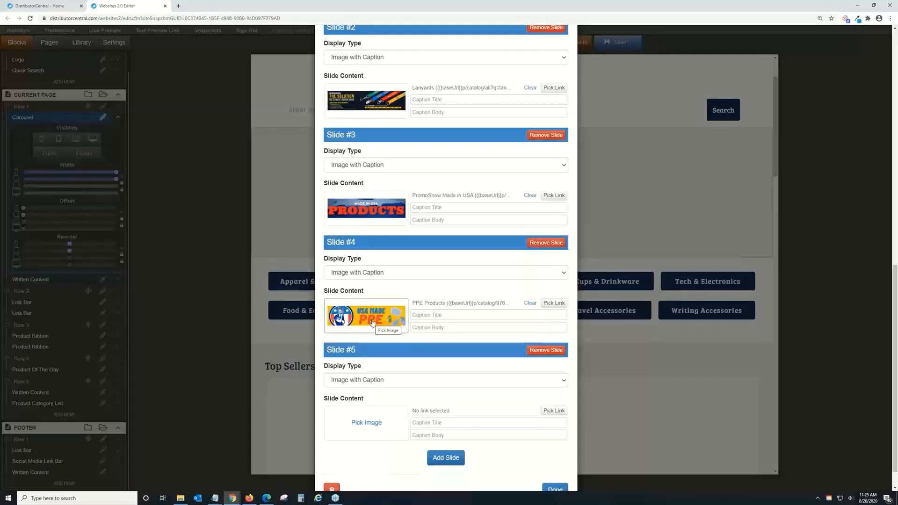
scroll(533, 376, "down", 1)
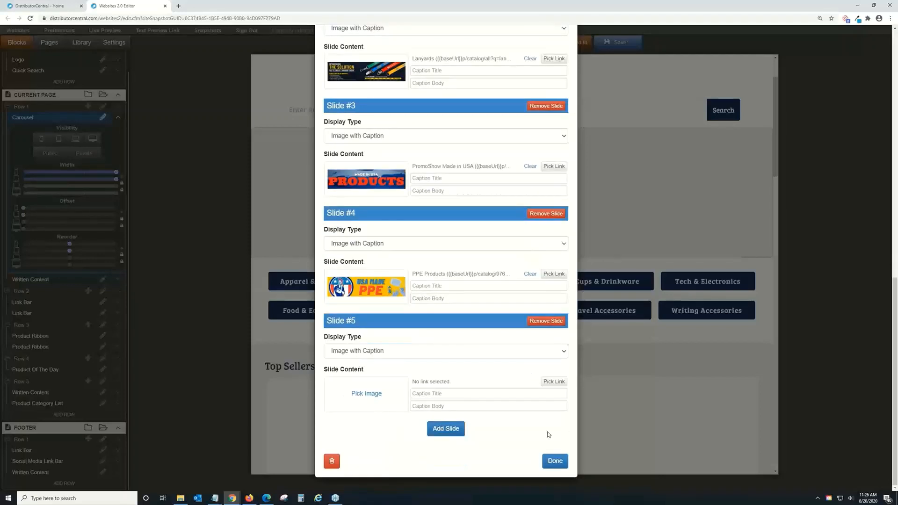
left_click(556, 459)
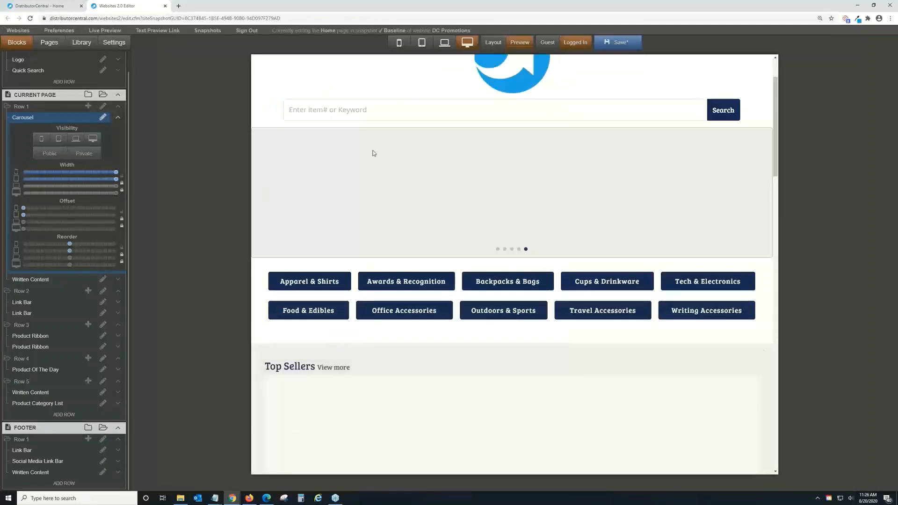
Step: Inspect the links in the upper category Link Bar below the carousel and close its settings
scroll(355, 164, "down", 1)
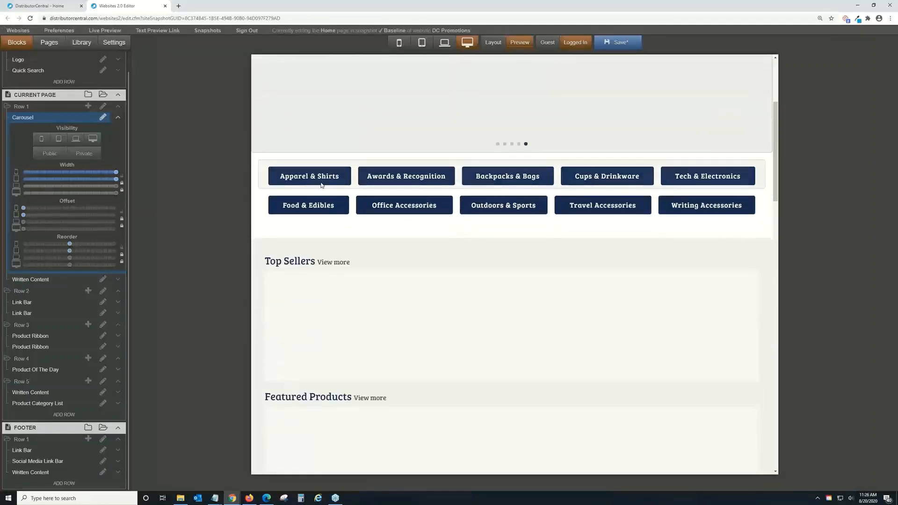
left_click(321, 184)
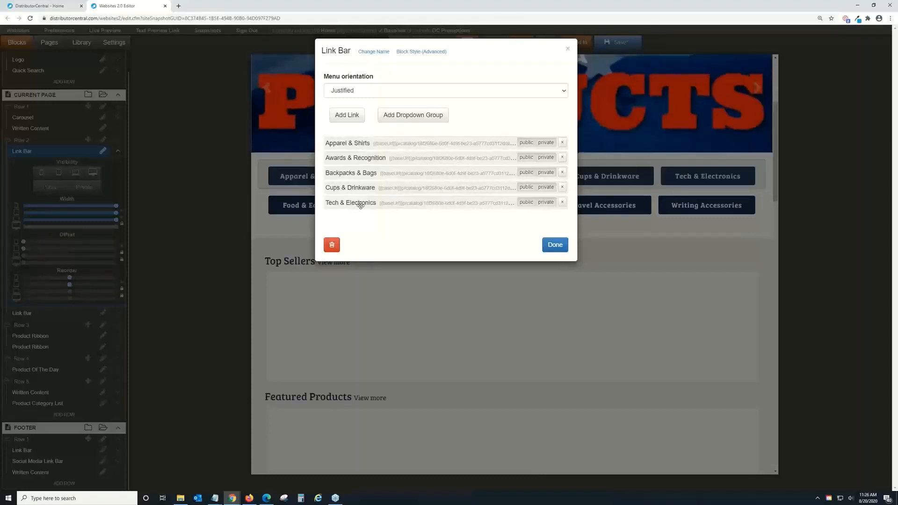
left_click(285, 228)
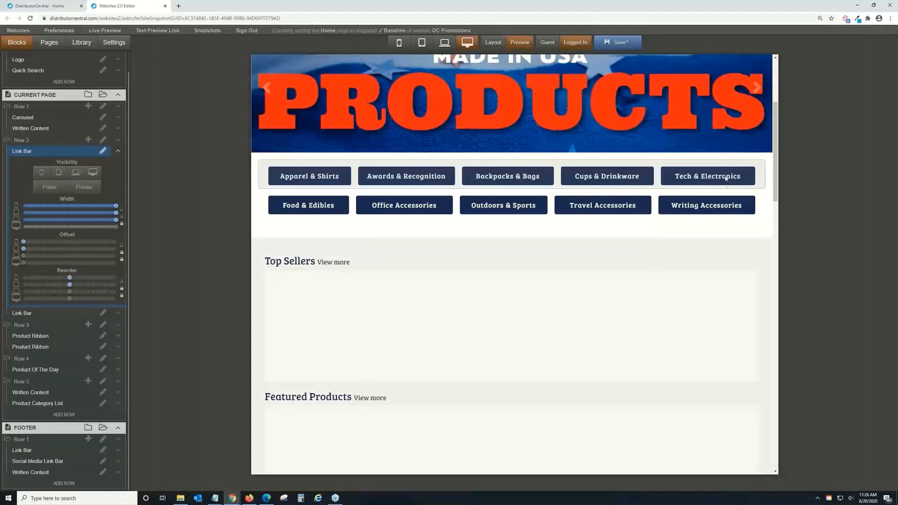
Step: Try the Vertical menu orientation on the upper category Link Bar, restore Justified and close the block
left_click(301, 172)
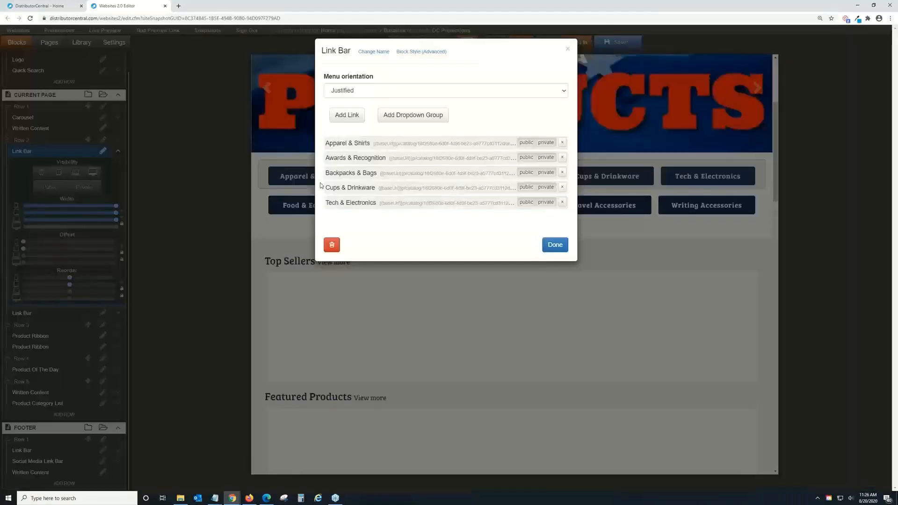
left_click(349, 96)
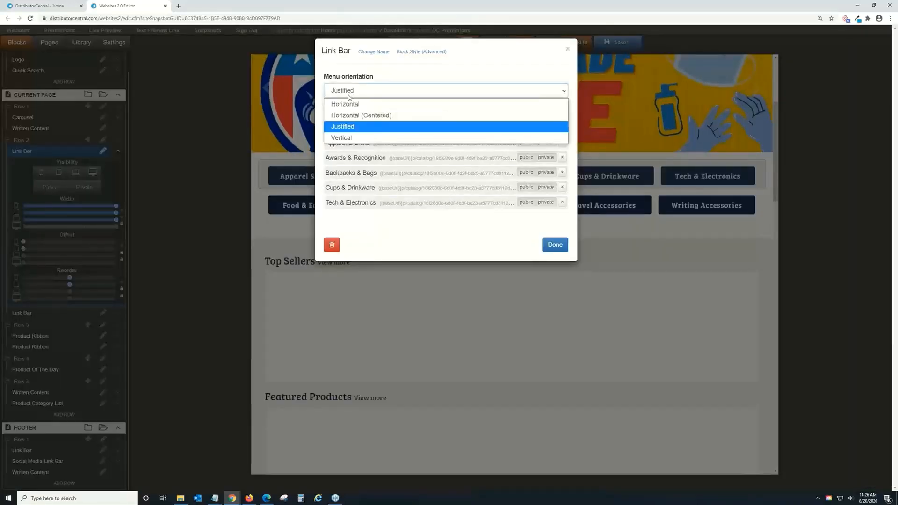
left_click(348, 137)
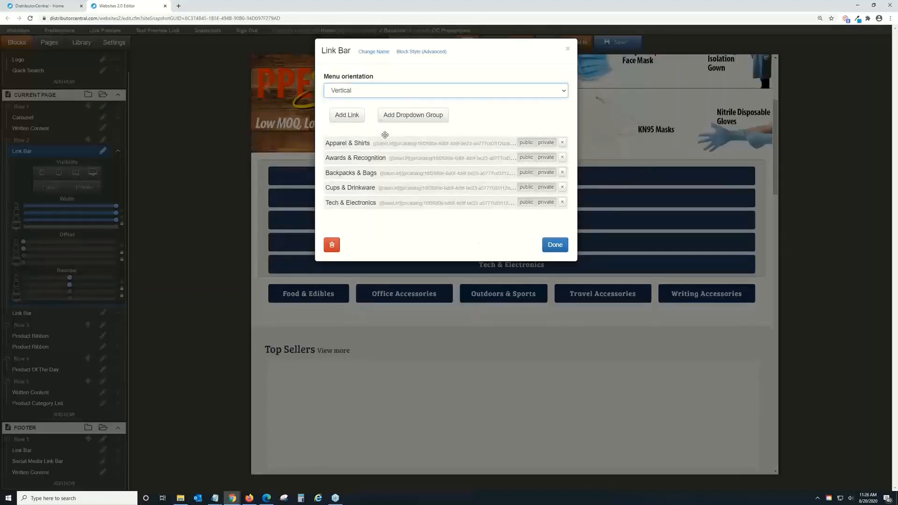
left_click(373, 91)
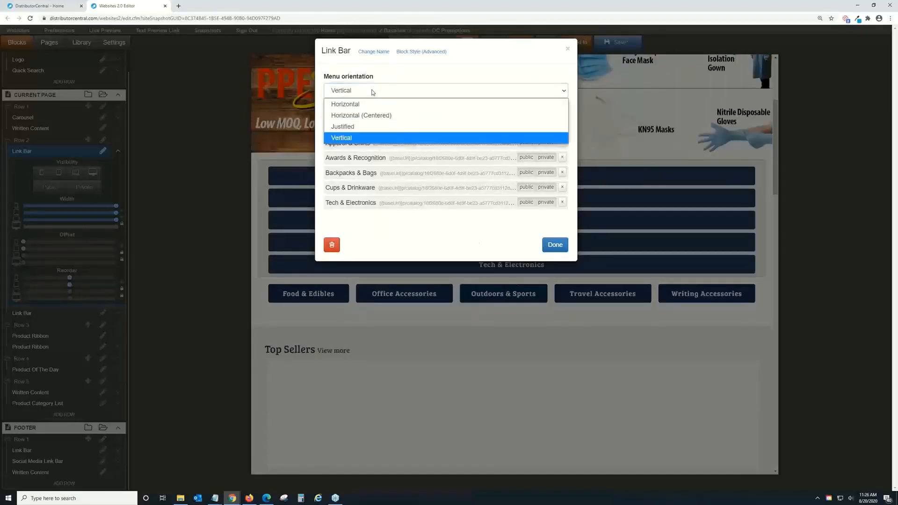
left_click(369, 126)
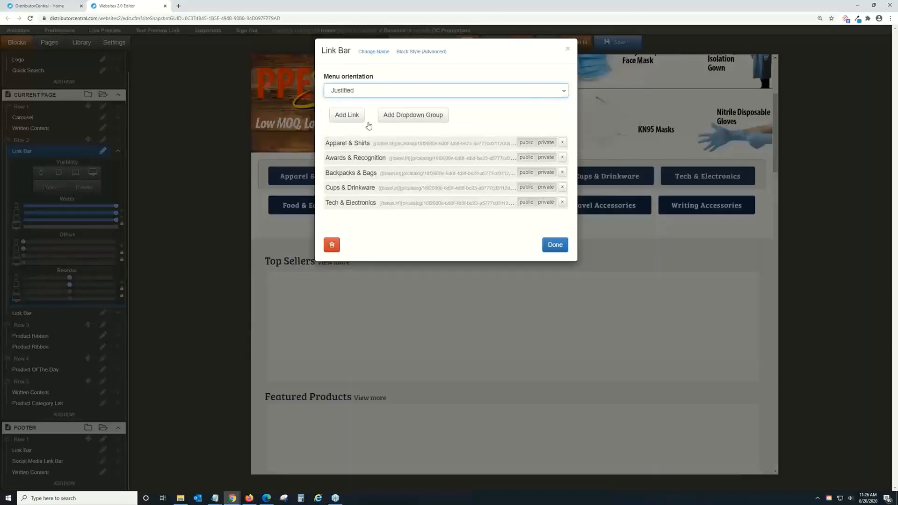
left_click(555, 245)
Step: Set the Top Sellers Product Ribbon's source to Collection and choose the PPE Products collection
scroll(540, 207, "down", 2)
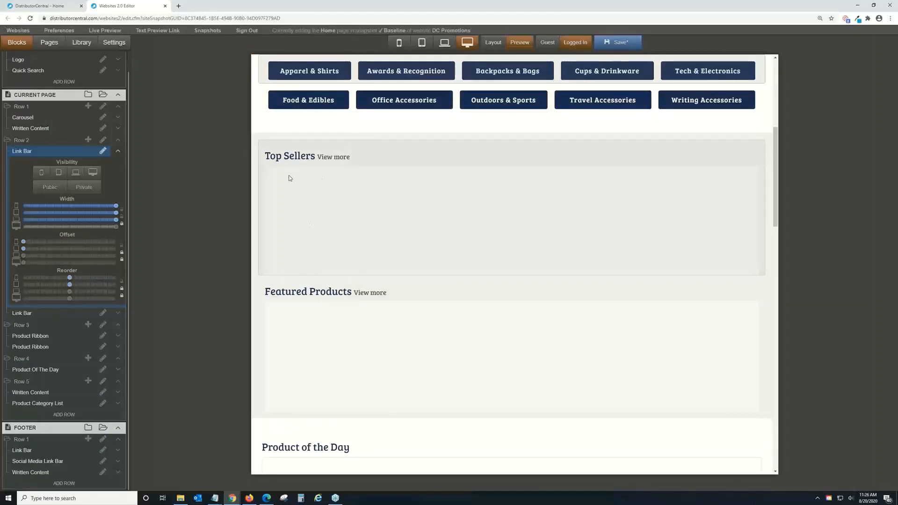
double_click(302, 188)
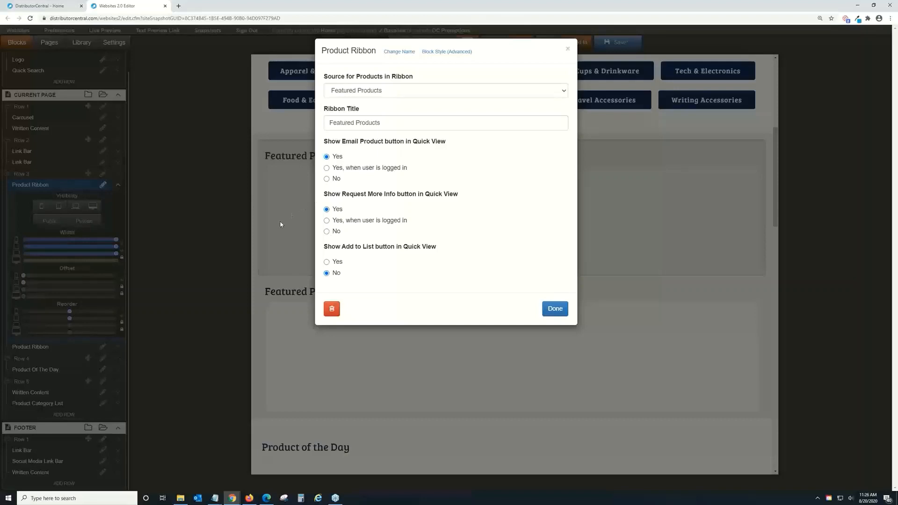
left_click(374, 92)
left_click(371, 115)
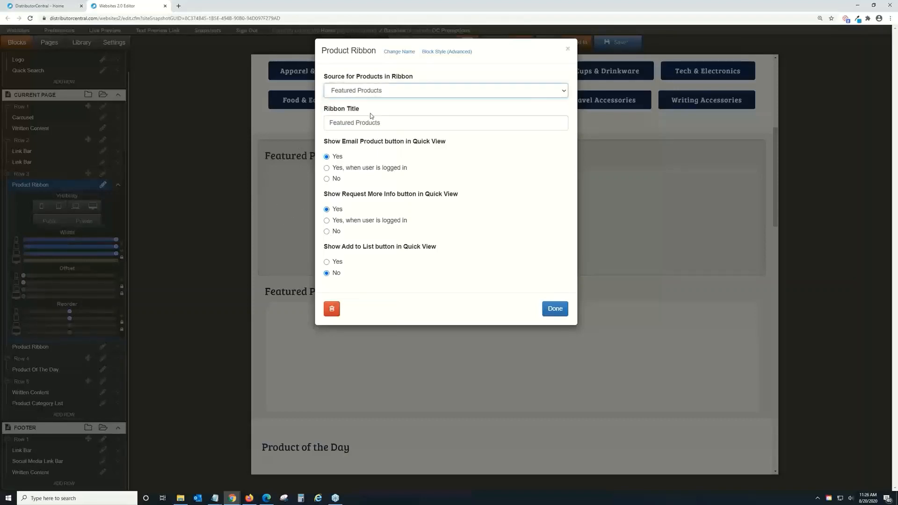
left_click(367, 123)
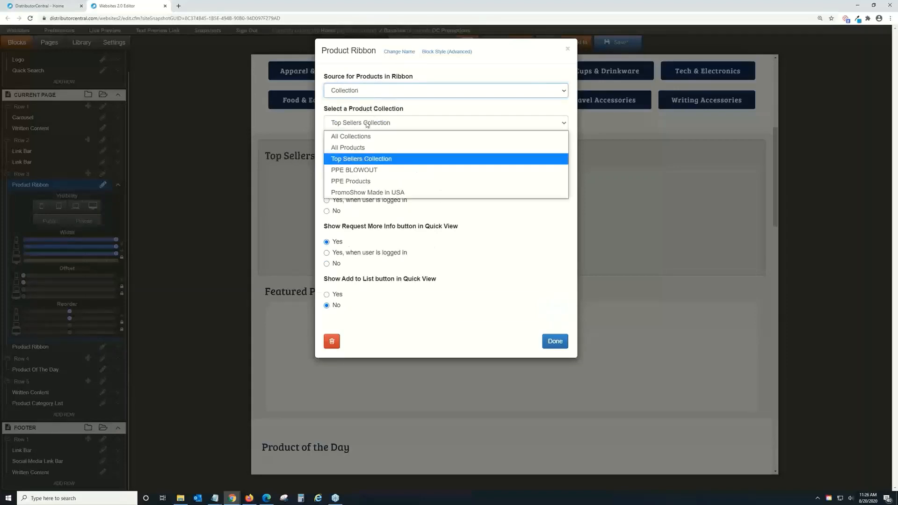
left_click(368, 182)
Step: Shorten the first Product Ribbon's title to "PPE" and apply the edits
left_click_drag(375, 154, 333, 153)
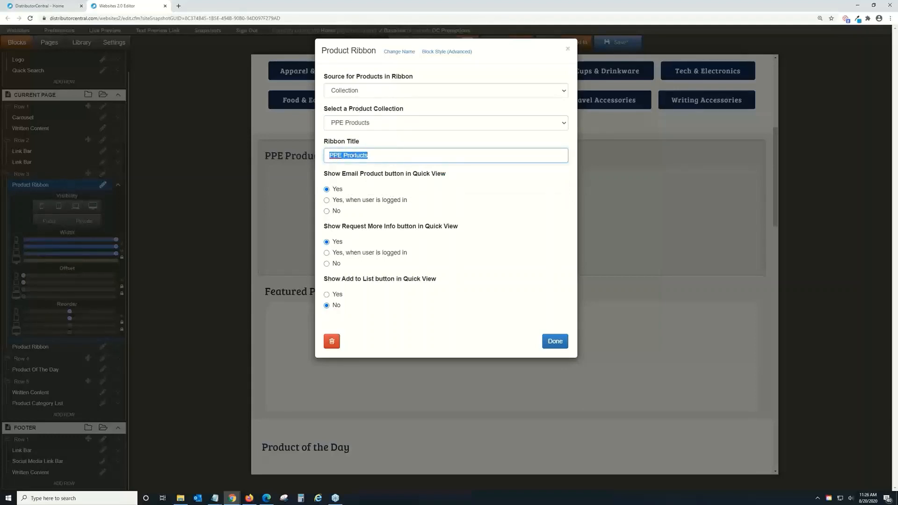
left_click(374, 158)
key("BackSpace")
key("BackSpace")
key("BackSpace")
key("BackSpace")
key("BackSpace")
key("BackSpace")
key("BackSpace")
key("BackSpace")
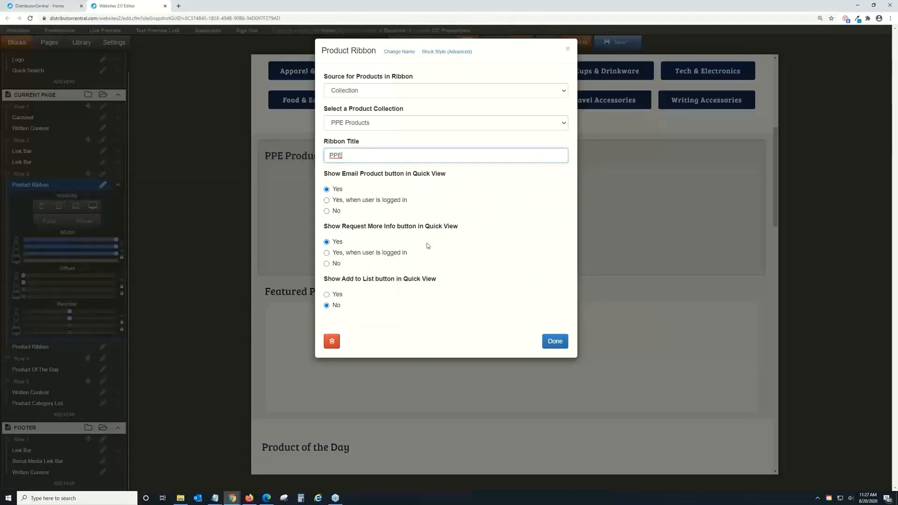
left_click(554, 341)
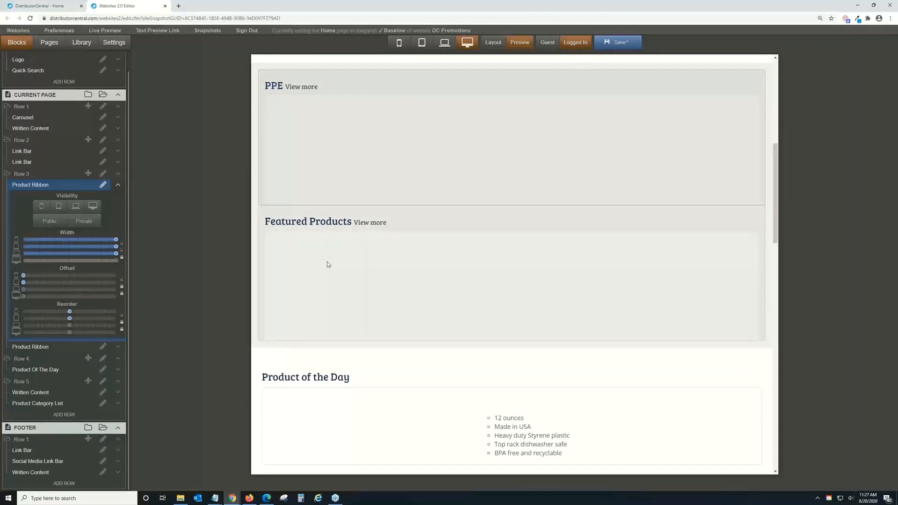
Step: Set the Featured Products ribbon's source to Collection and choose PromoShow Made in USA
left_click(327, 263)
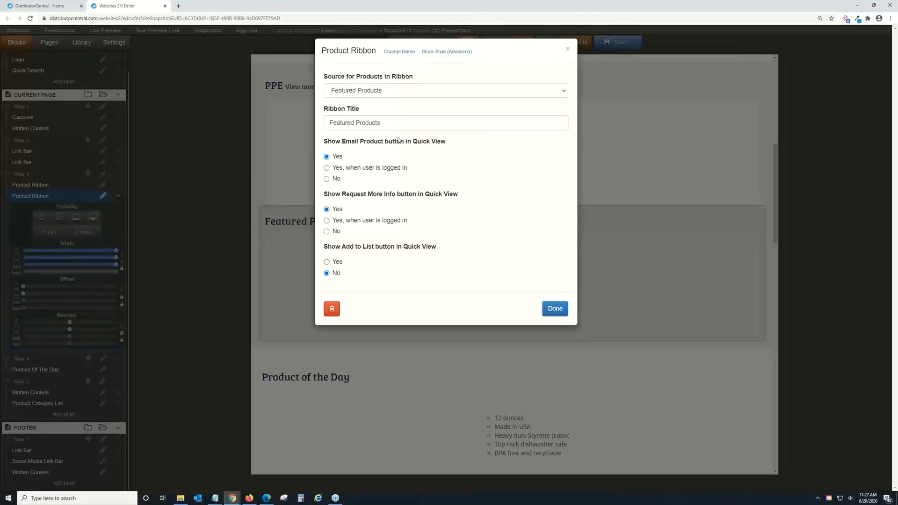
left_click(358, 92)
left_click(356, 115)
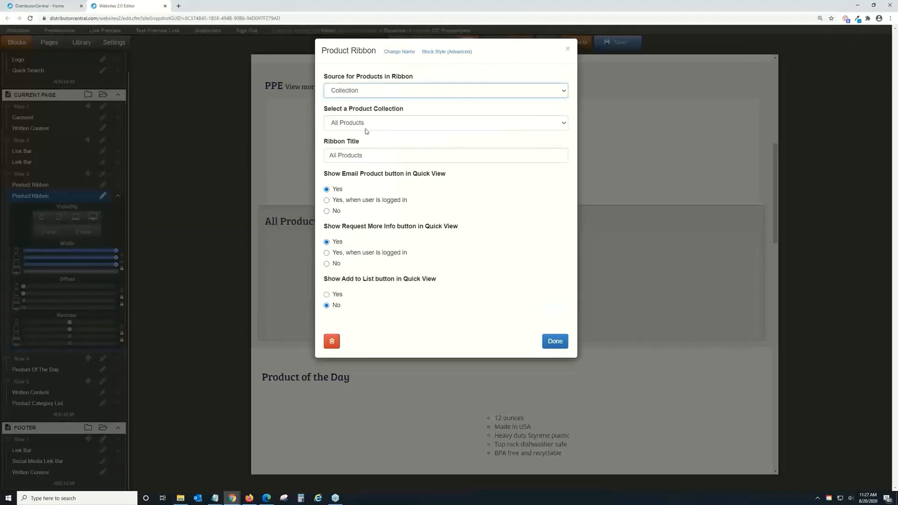
left_click(367, 127)
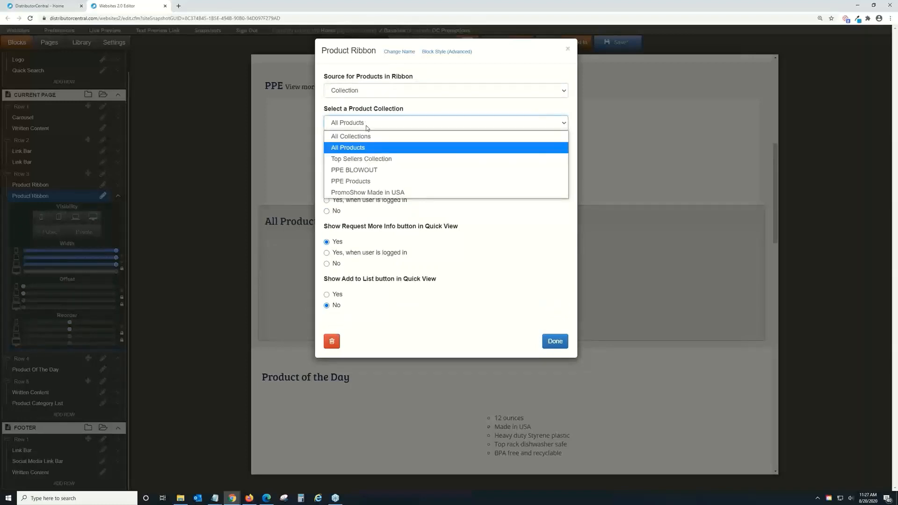
left_click(369, 192)
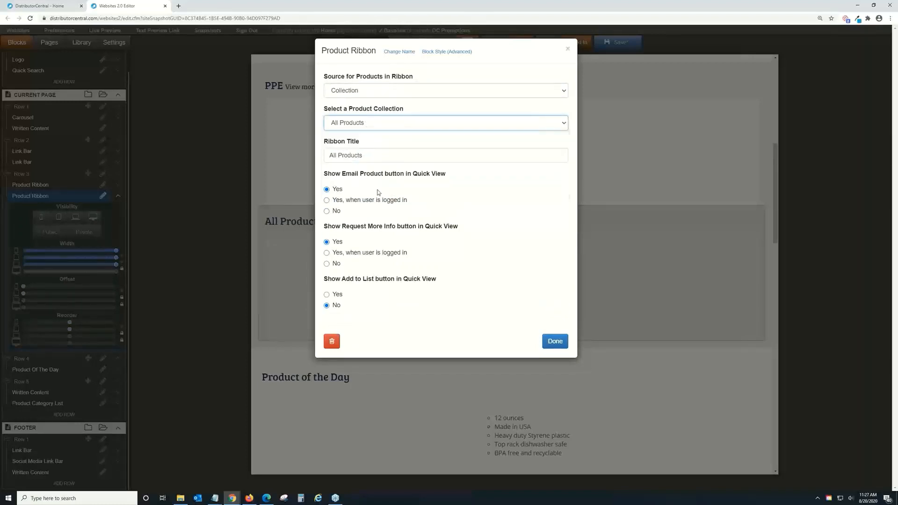
Step: Change the second Product Ribbon's title to "USA Made" and apply the edits
left_click_drag(404, 158, 328, 158)
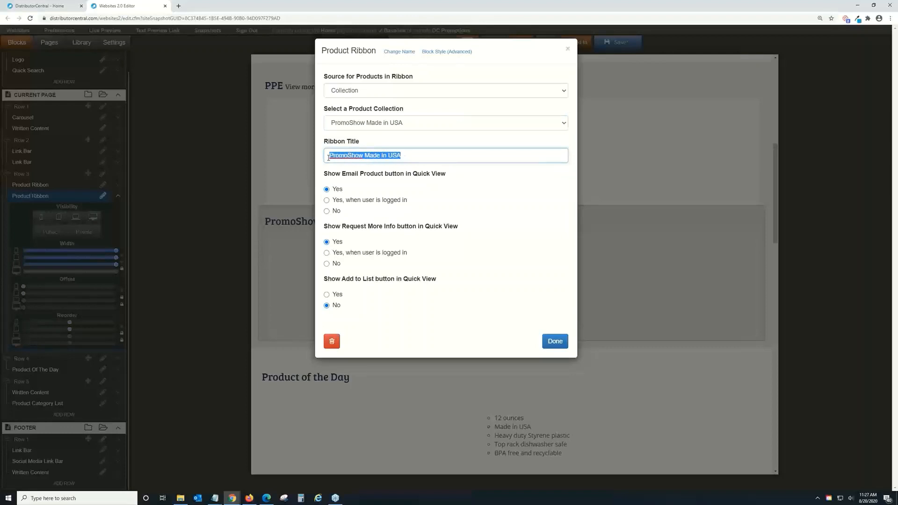
type("USA Made")
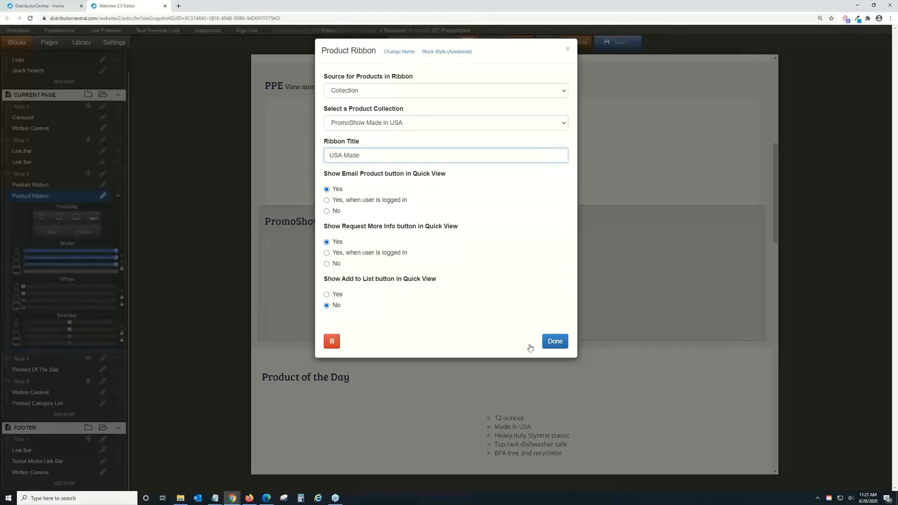
left_click(560, 344)
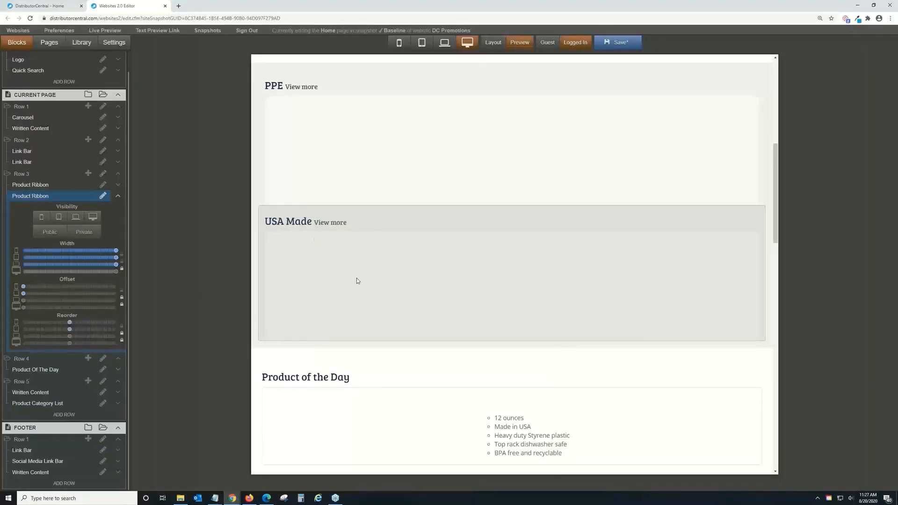
Step: Compare the Product of the Day block with the one on the DistributorCentral home page and return to the website editor
scroll(359, 284, "down", 2)
scroll(359, 287, "up", 3)
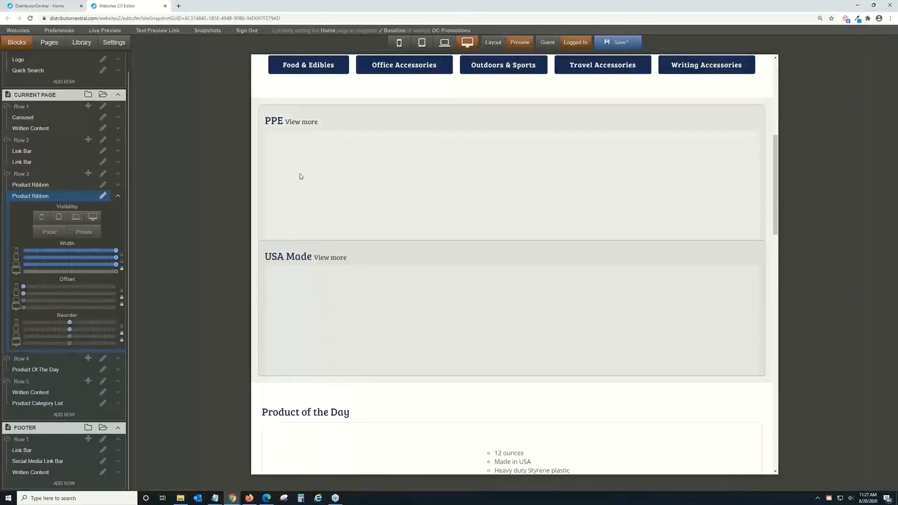
scroll(352, 177, "down", 5)
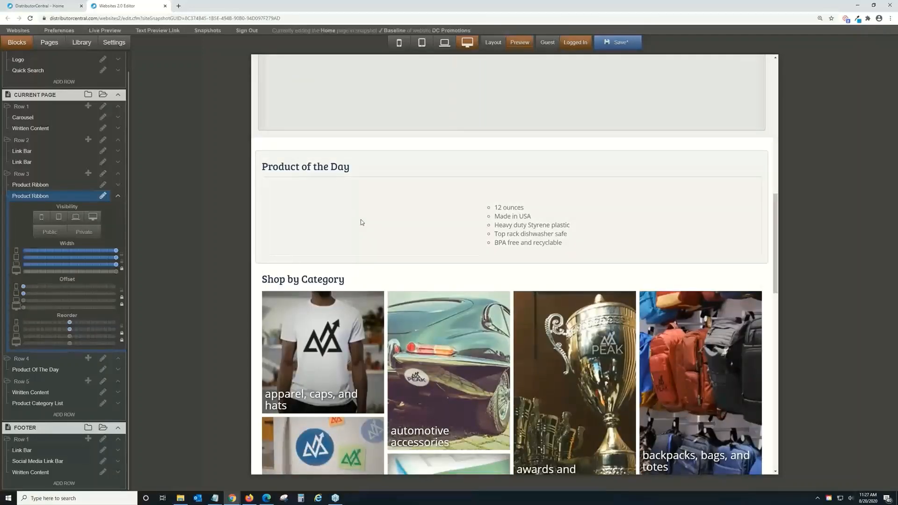
left_click(30, 7)
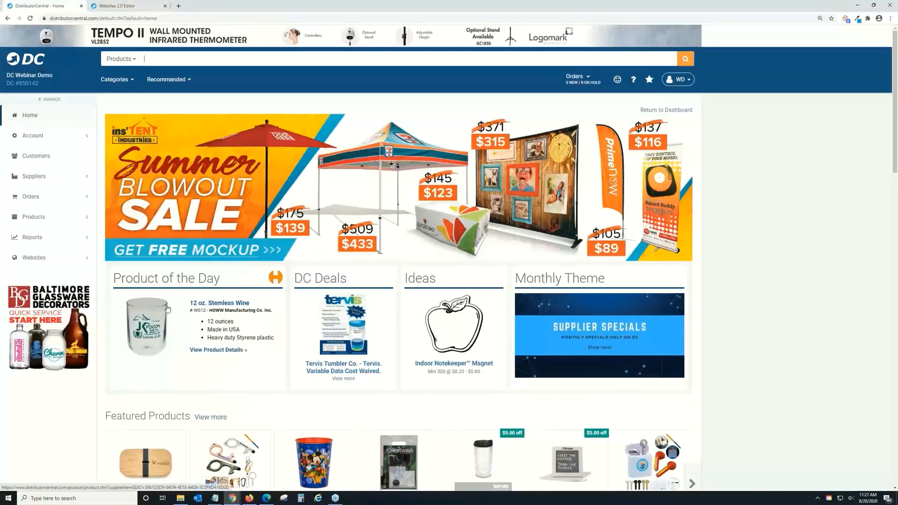
left_click(120, 5)
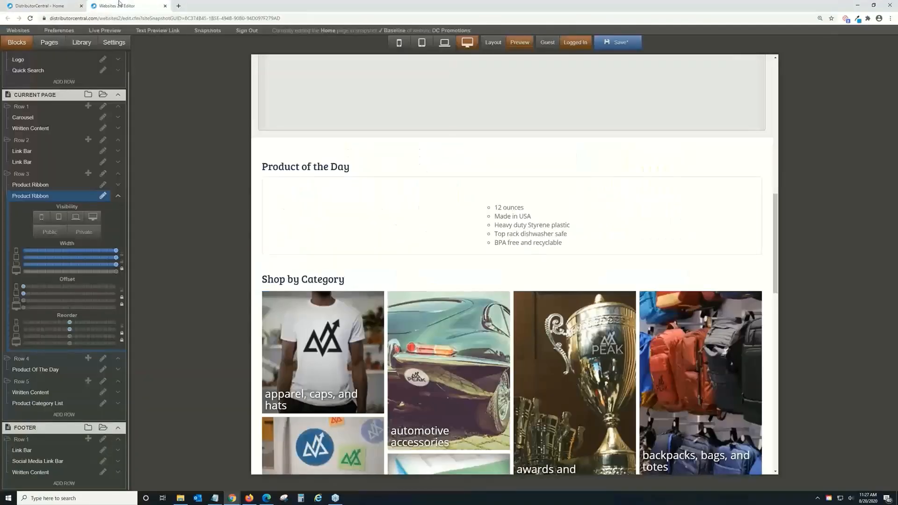
Step: Set the Product Of The Day block's title to "Featured Product of the Day" and apply the edit
left_click(415, 238)
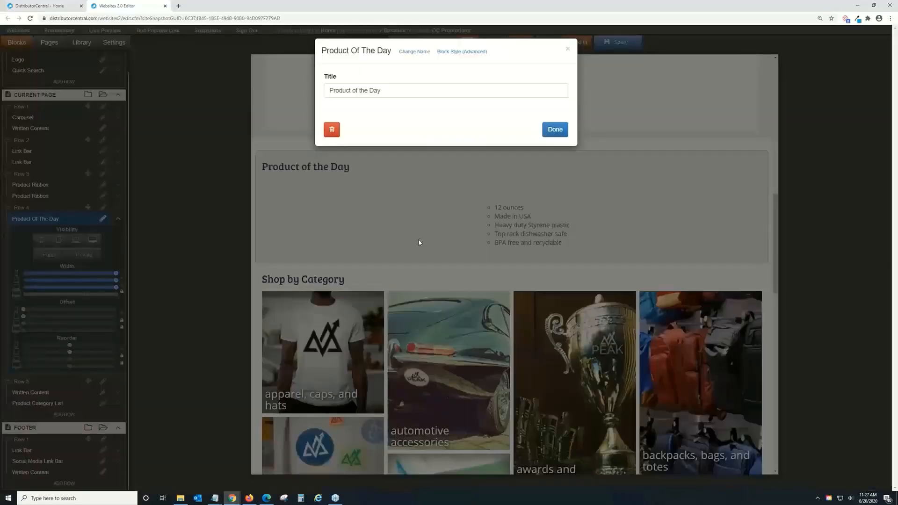
double_click(376, 90)
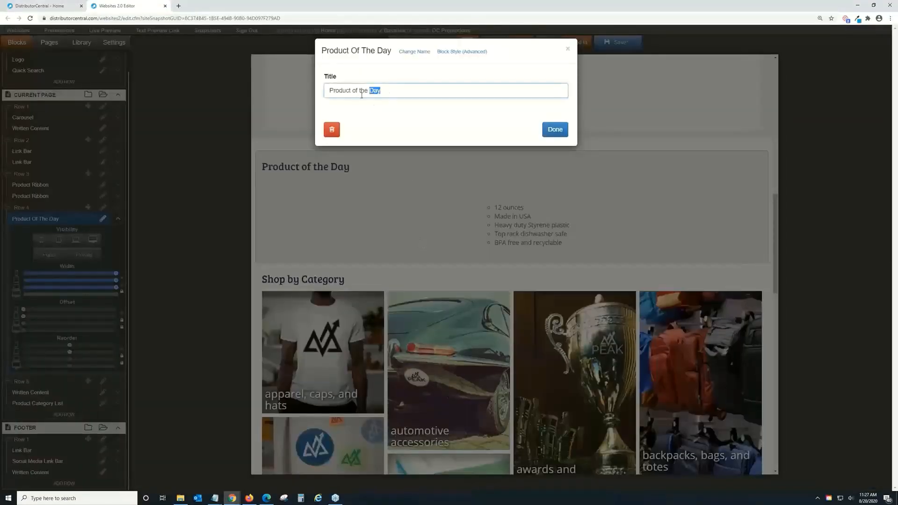
left_click(329, 89)
type("Featured")
left_click(552, 129)
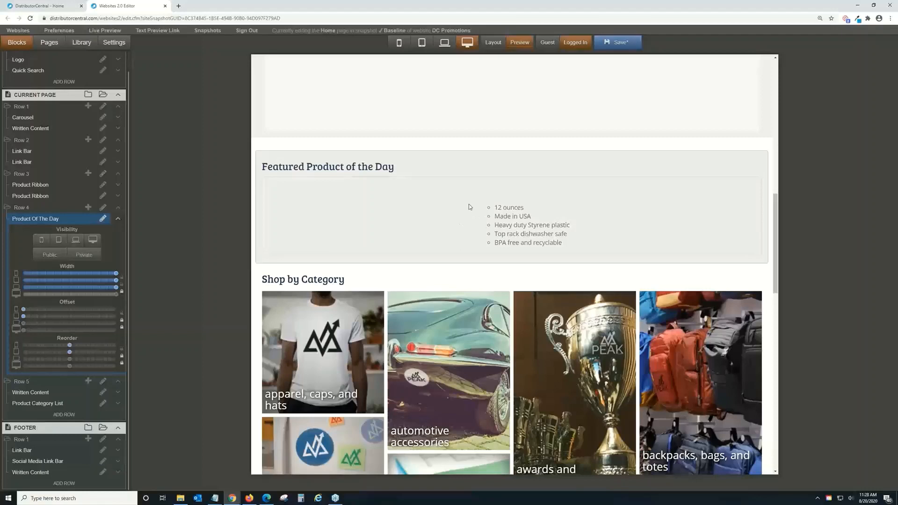
scroll(468, 206, "down", 2)
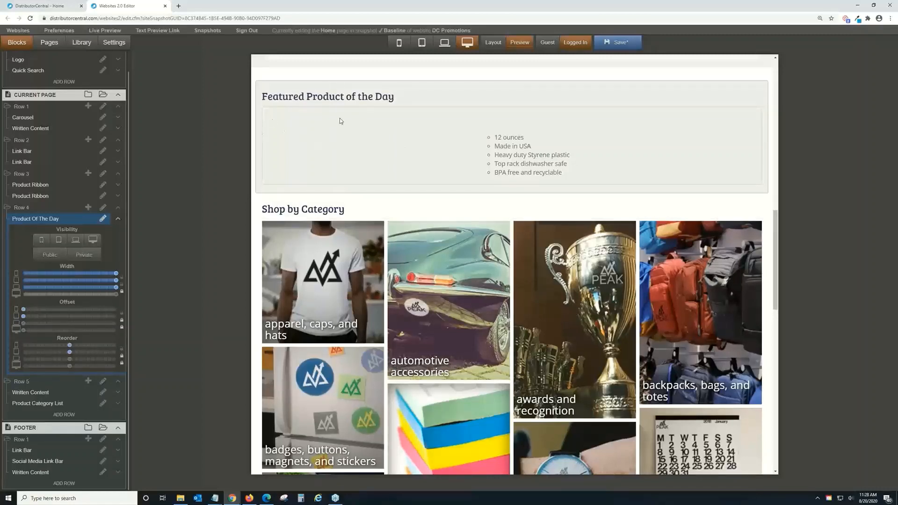
Step: Set the Product Category List block's category list type to Master and apply the edit
scroll(402, 134, "down", 2)
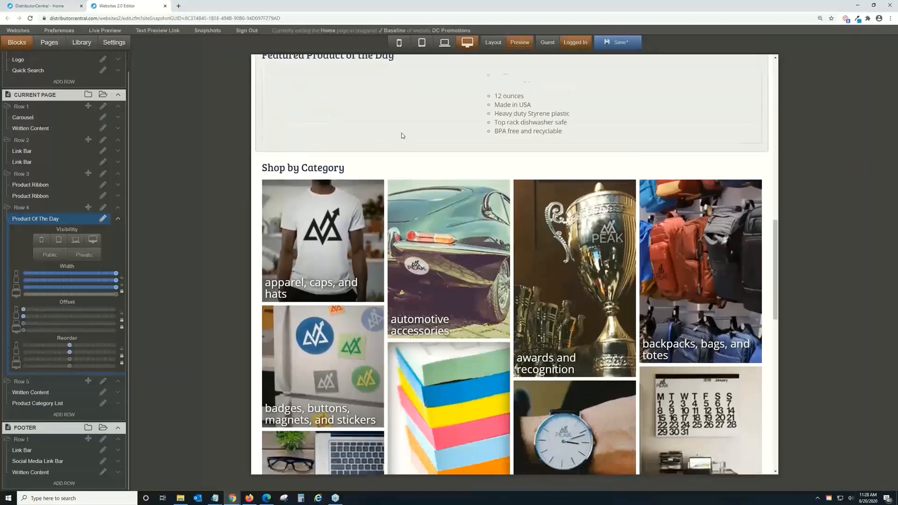
left_click(364, 164)
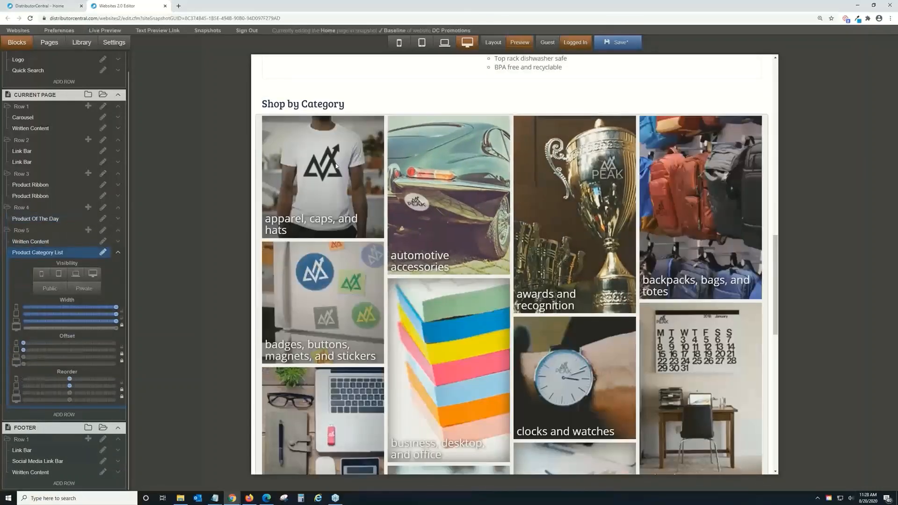
left_click(102, 252)
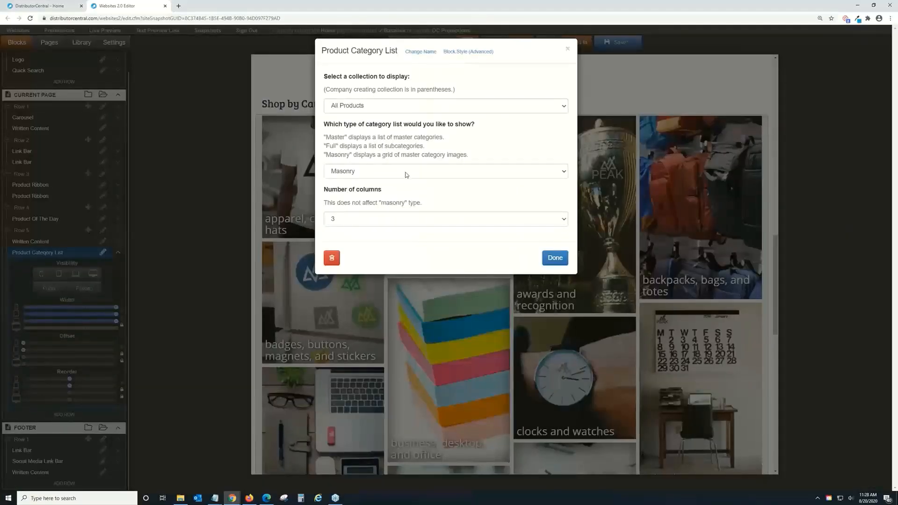
left_click(392, 172)
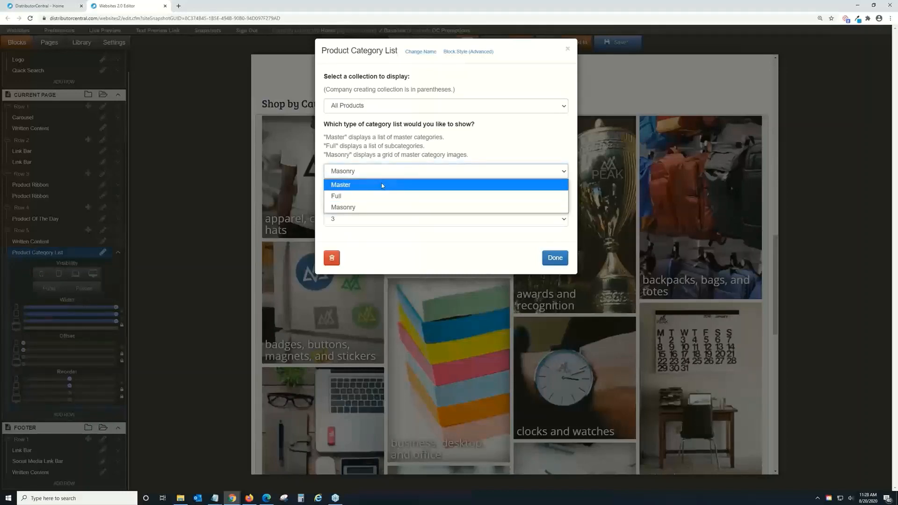
left_click(382, 186)
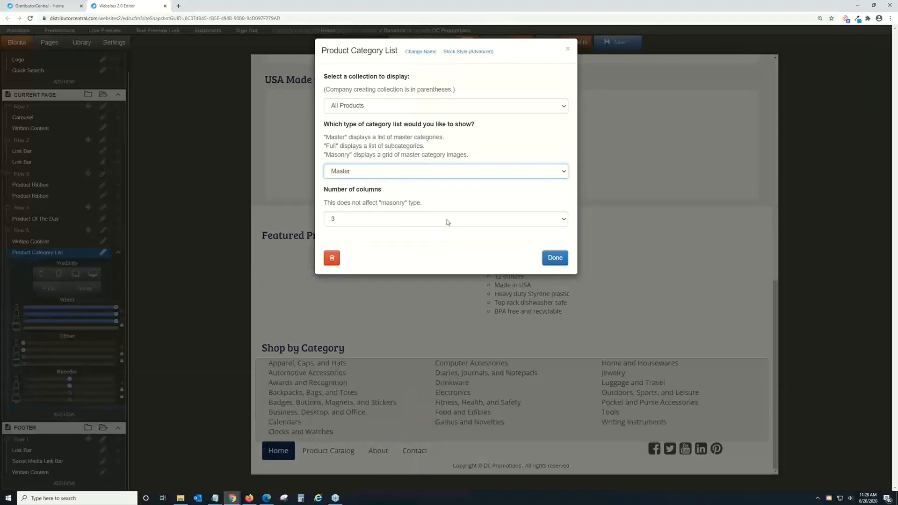
left_click(551, 258)
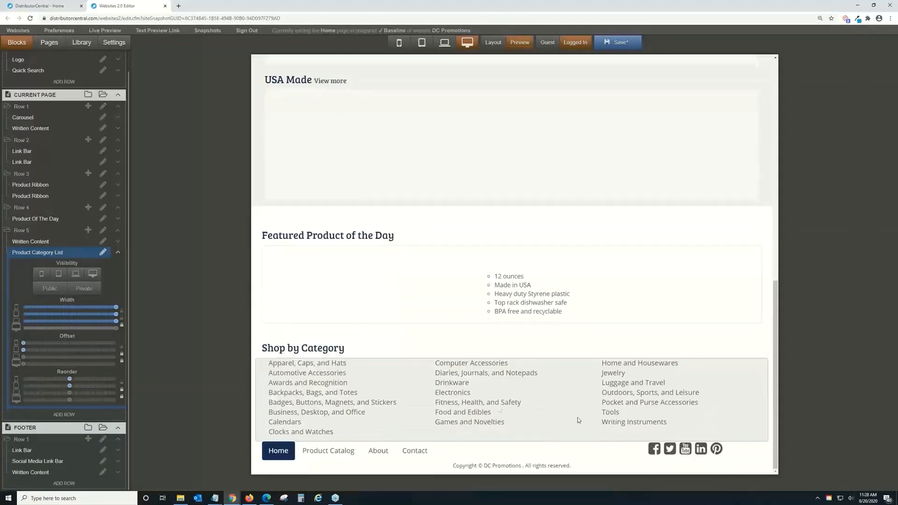
Step: Change the Shop by Category list type to Full so it displays subcategories, and apply the edit
left_click(350, 389)
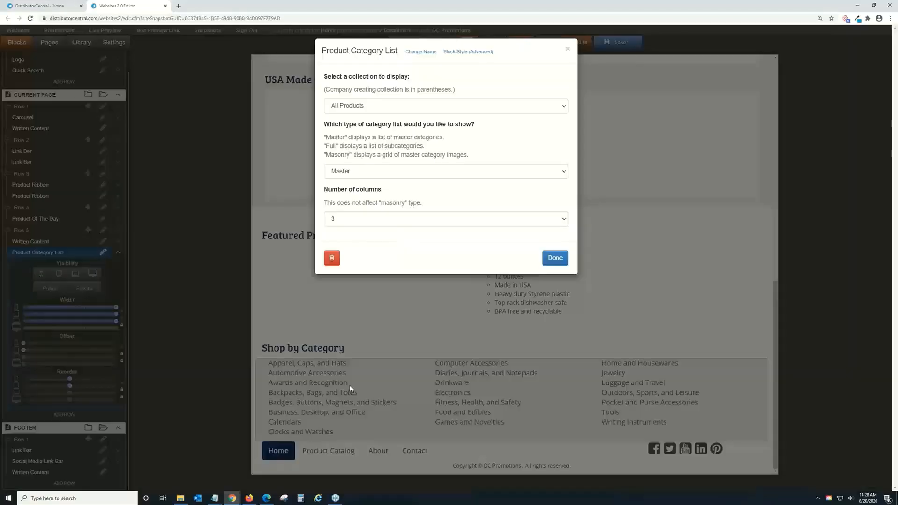
left_click(407, 172)
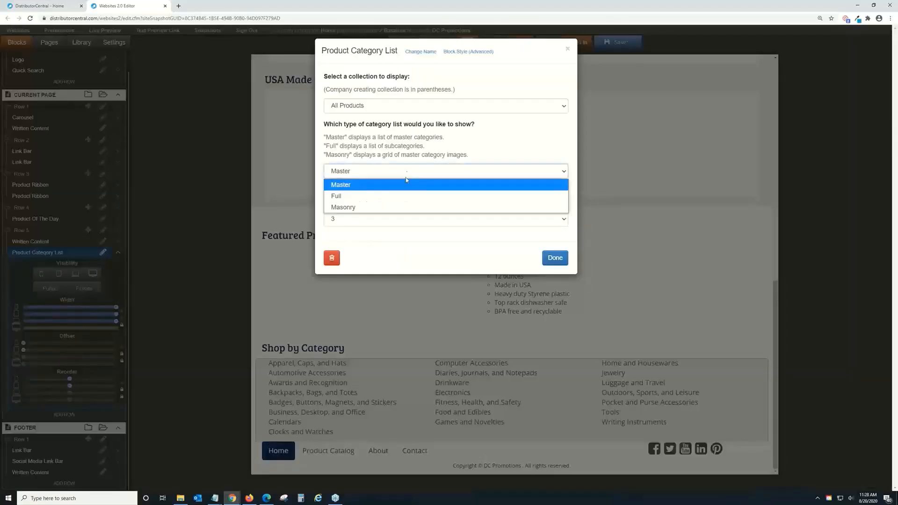
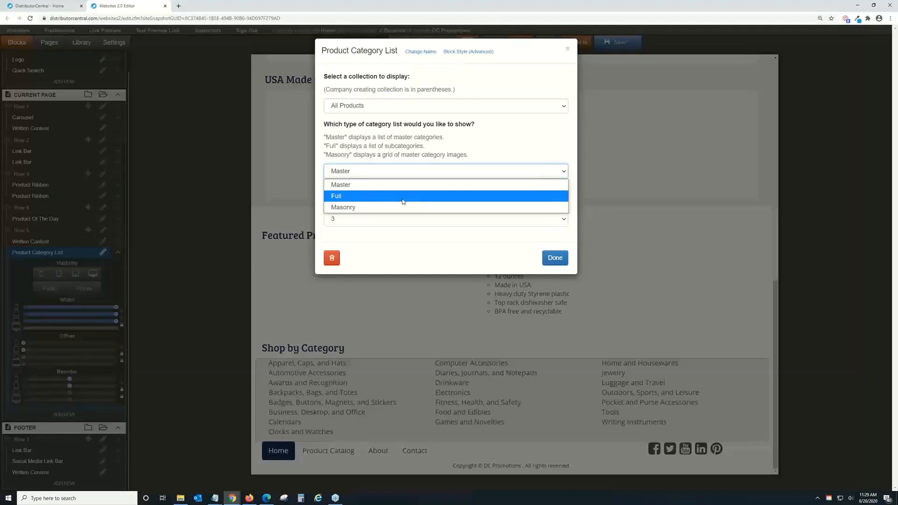
left_click(403, 201)
left_click(553, 260)
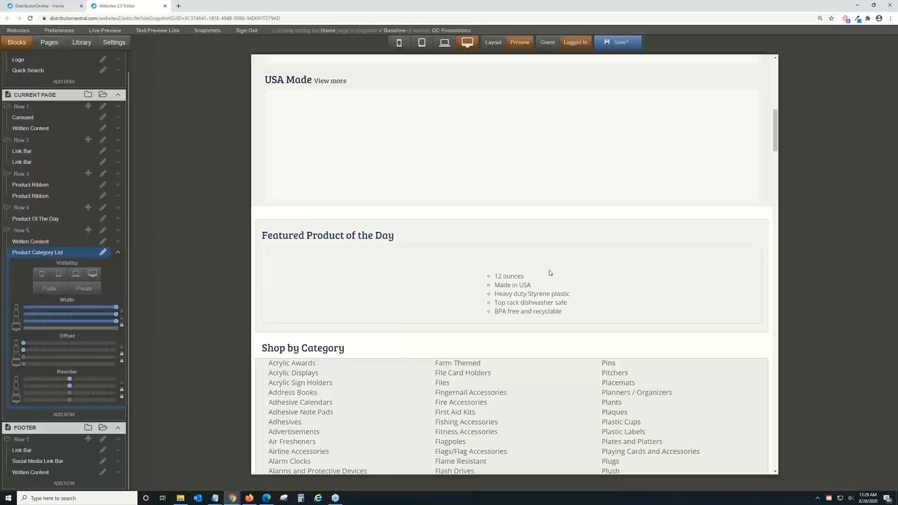
Step: Examine the full list of subcategories under Shop by Category from beginning to end
scroll(549, 271, "down", 20)
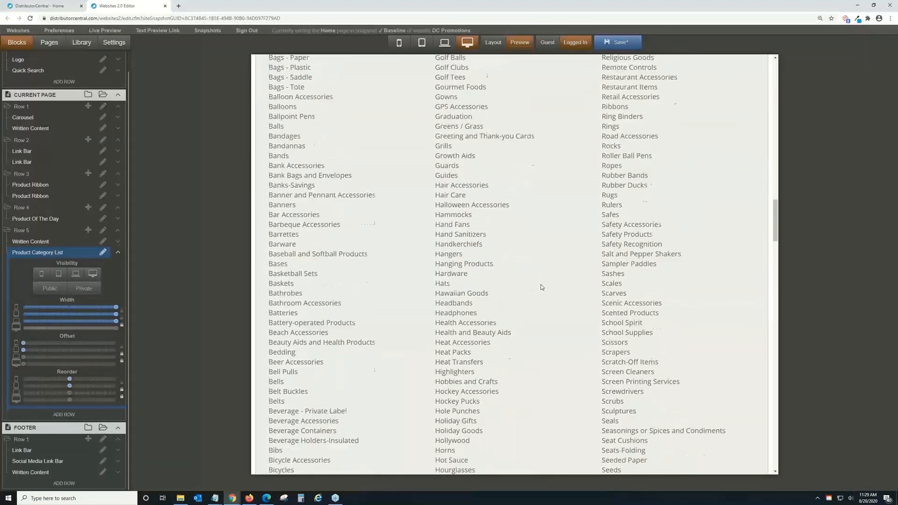
scroll(541, 286, "down", 20)
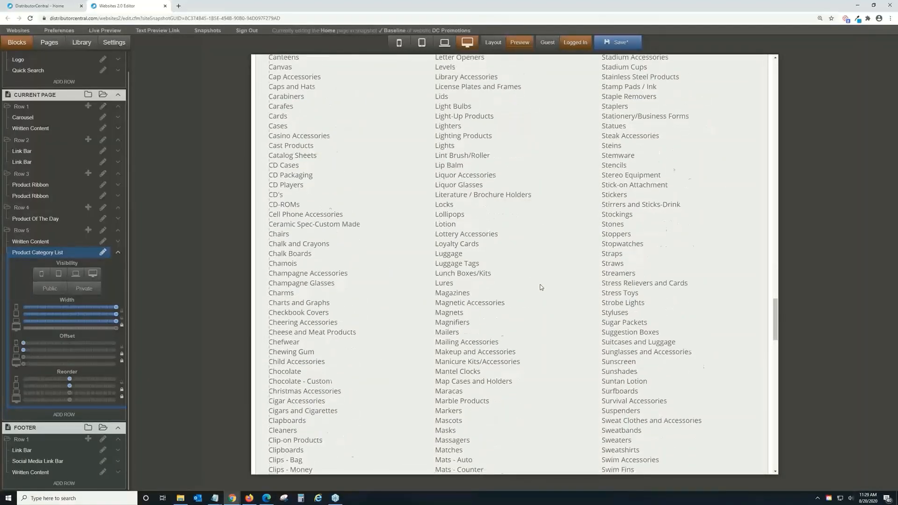
scroll(540, 286, "down", 4)
scroll(540, 287, "up", 8)
scroll(540, 287, "down", 2)
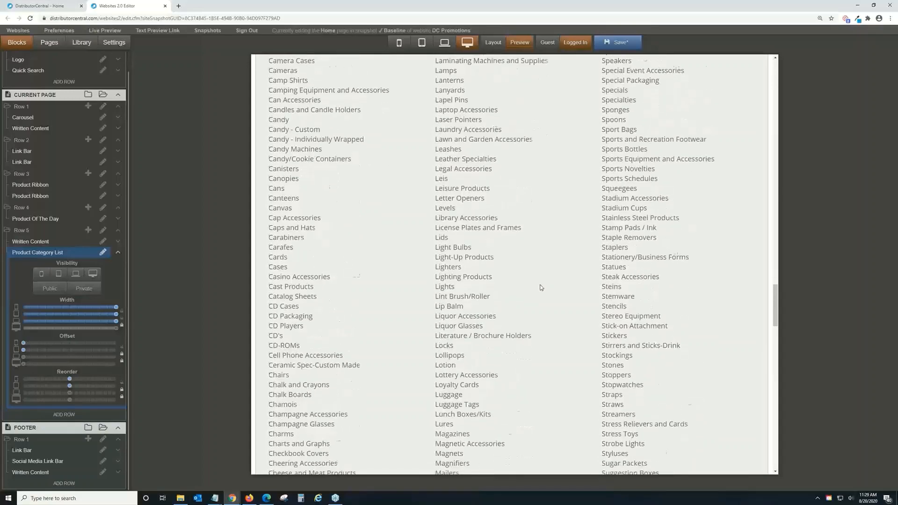
scroll(540, 286, "down", 15)
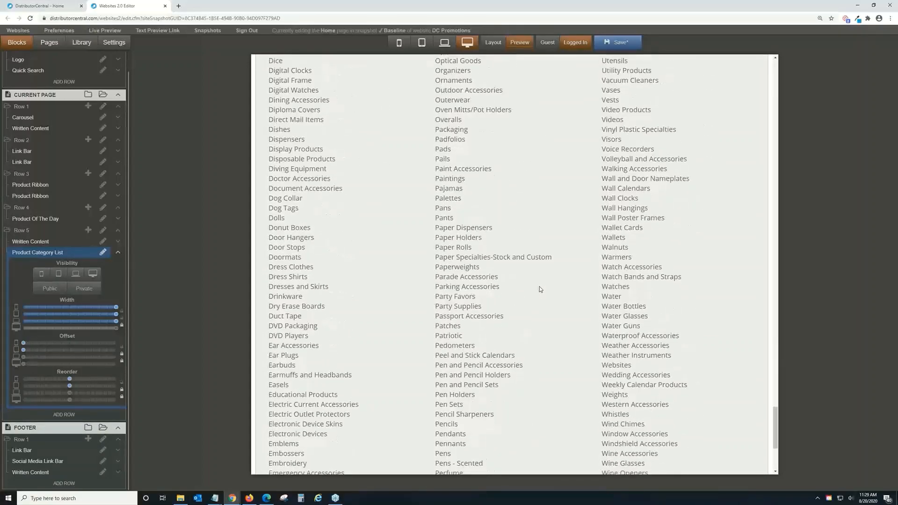
scroll(539, 286, "up", 13)
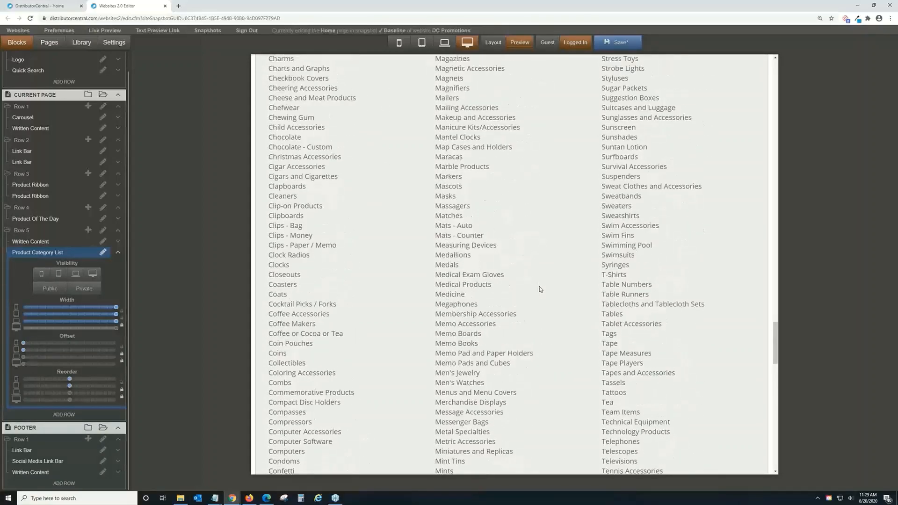
scroll(540, 287, "up", 15)
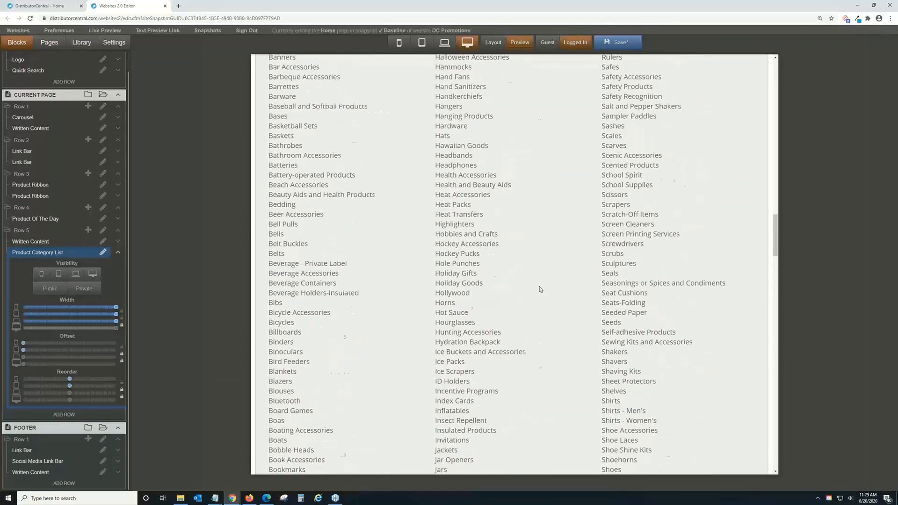
scroll(539, 289, "up", 15)
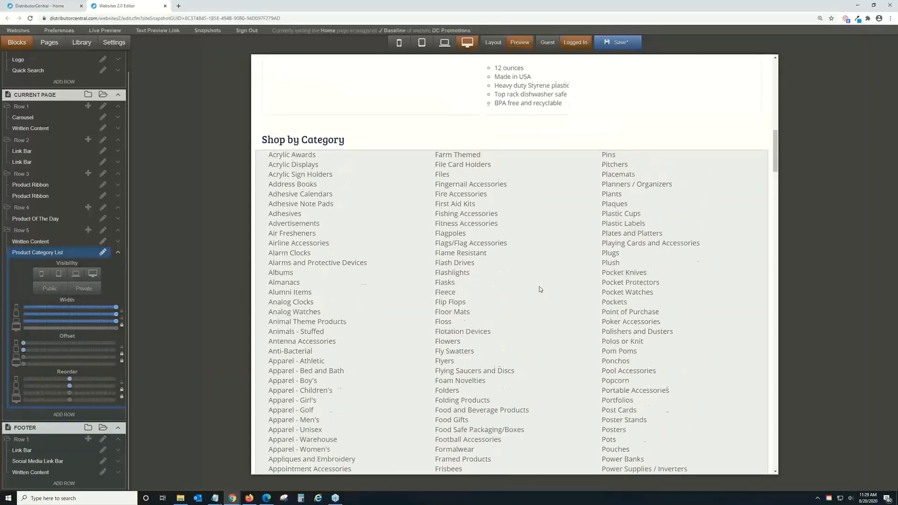
scroll(540, 288, "up", 5)
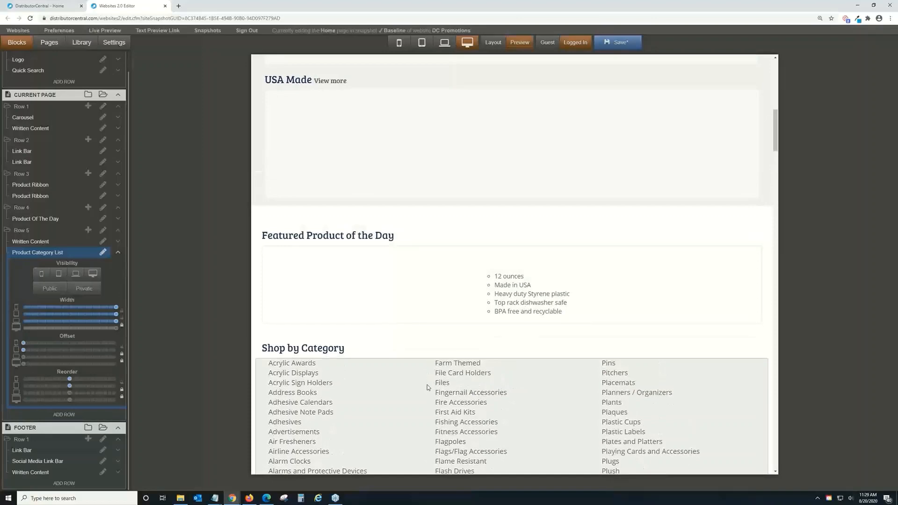
Step: Set the Product Category List type back to Masonry and apply the edit
left_click(427, 384)
left_click(346, 169)
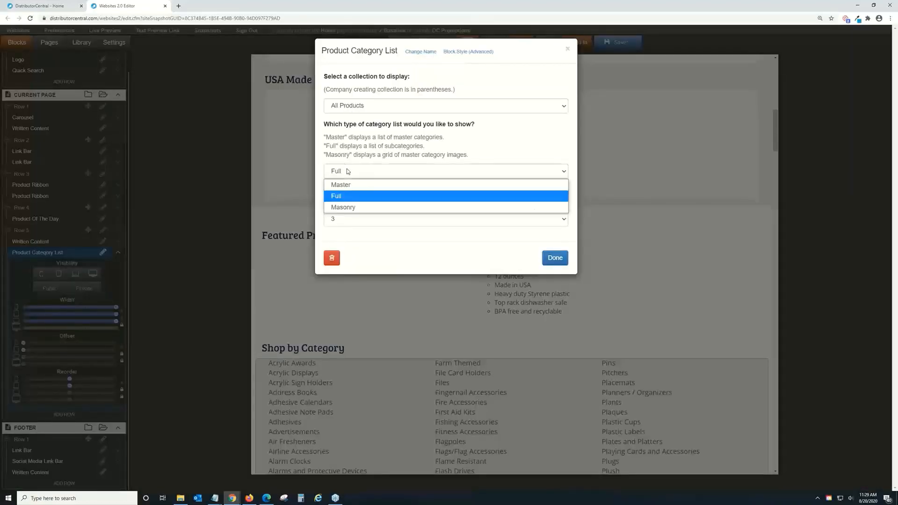
left_click(351, 203)
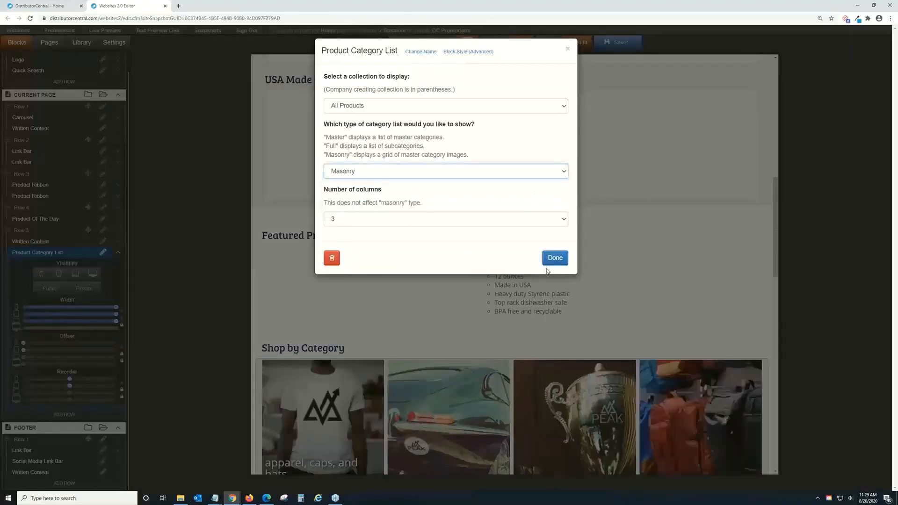
left_click(553, 258)
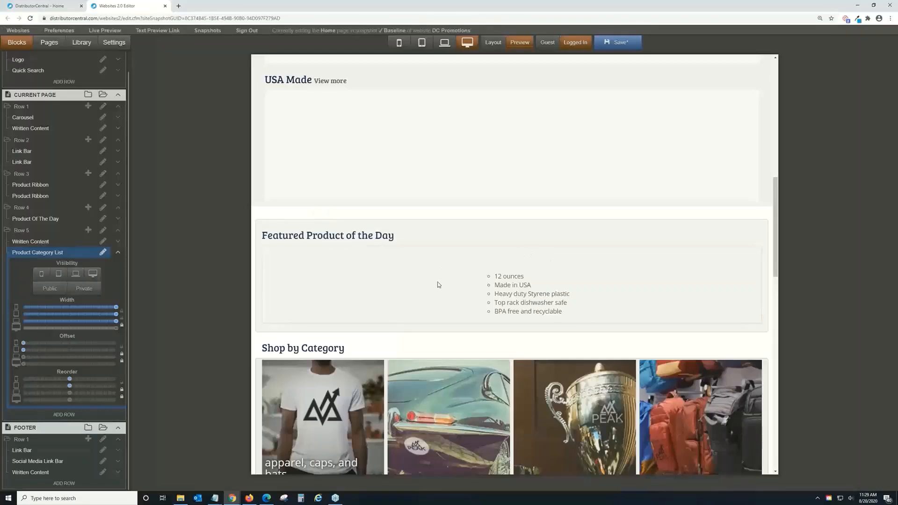
Step: Check the column count setting of the Product Category List block and close its settings
scroll(439, 285, "down", 3)
left_click(431, 241)
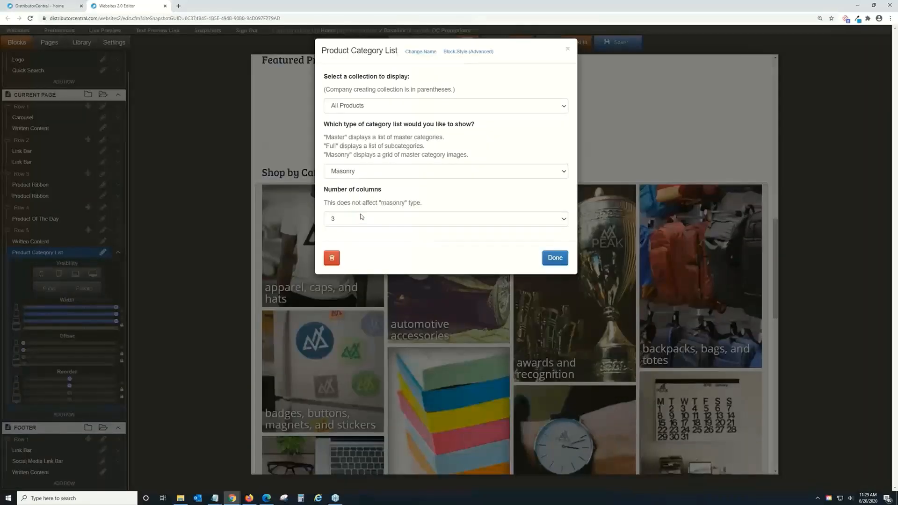
left_click(567, 260)
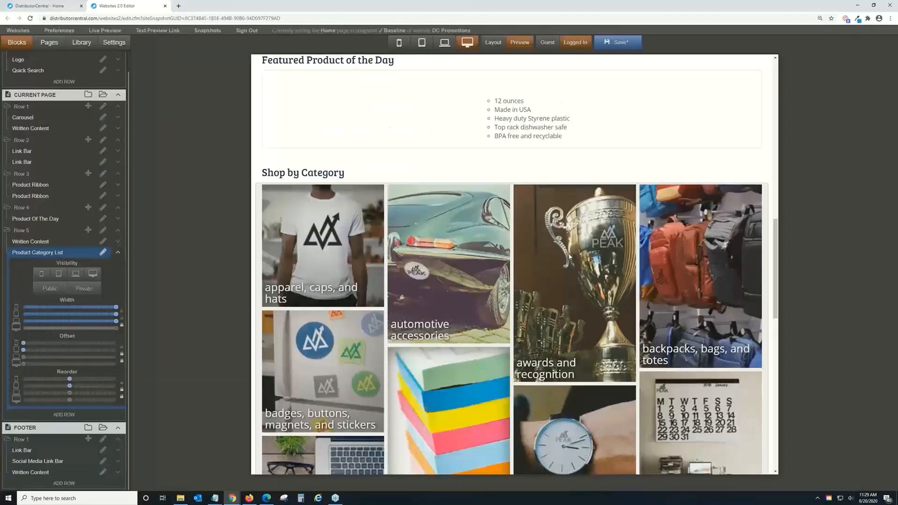
Step: Review the menu orientation and links of the footer's Link Bar and close its settings
scroll(571, 252, "down", 6)
scroll(571, 255, "down", 6)
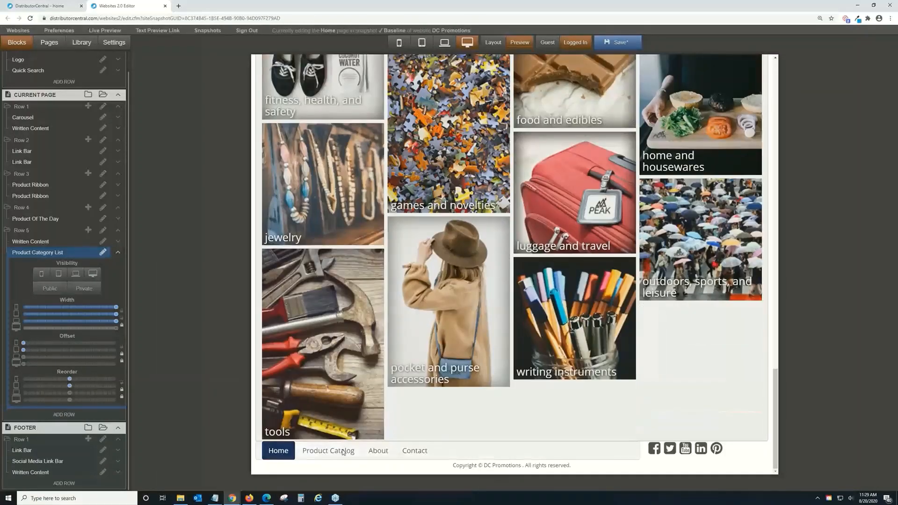
left_click(343, 452)
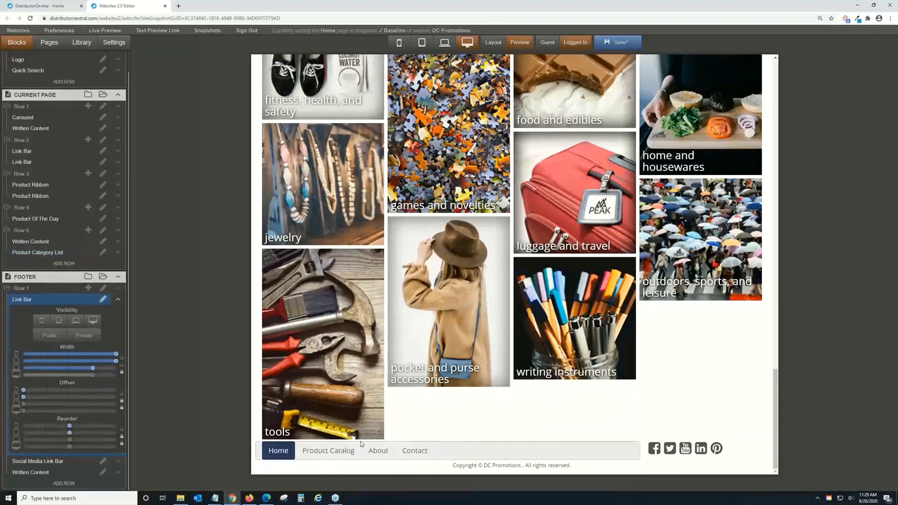
left_click(103, 300)
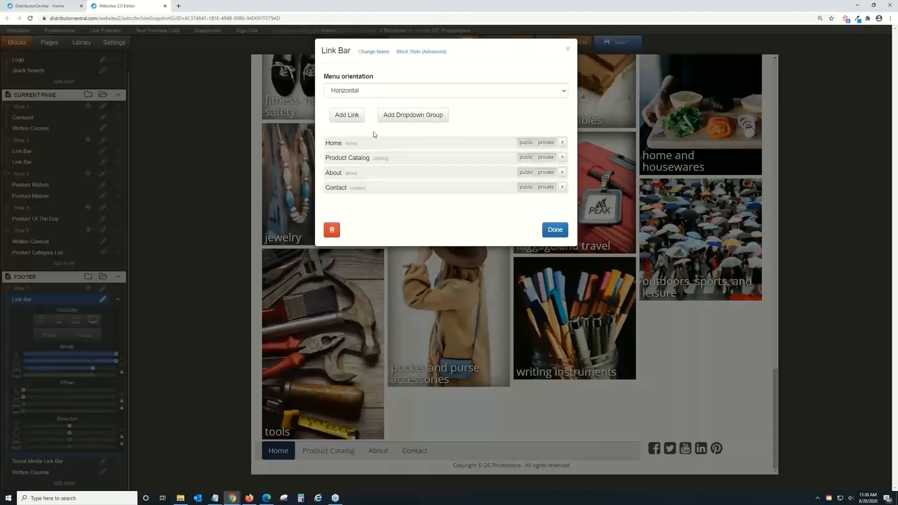
left_click(553, 229)
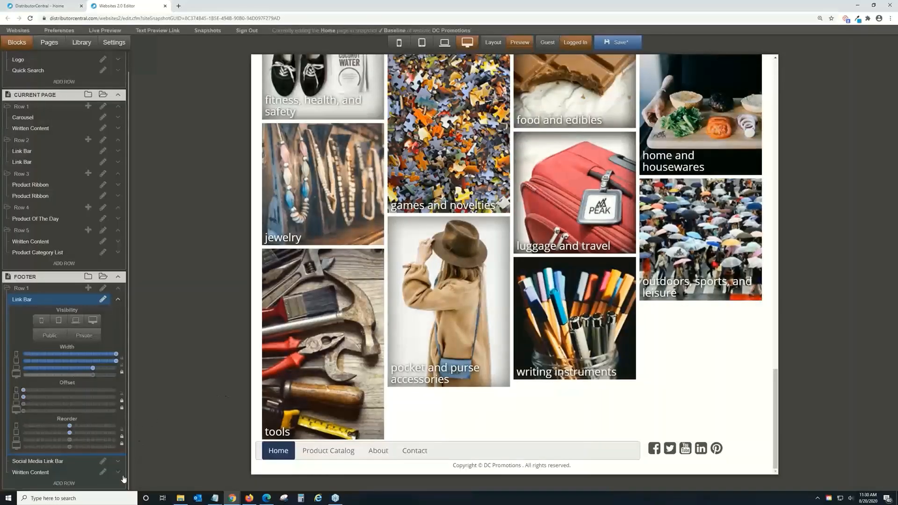
Step: Review the footer's Social Media Link Bar, checking the icon choices and URL of the Facebook link, and close its settings
left_click(103, 462)
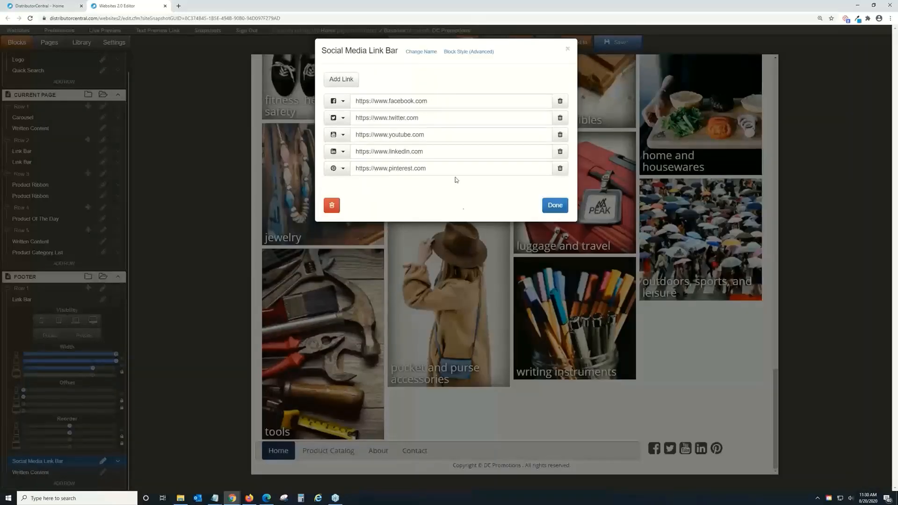
left_click(344, 102)
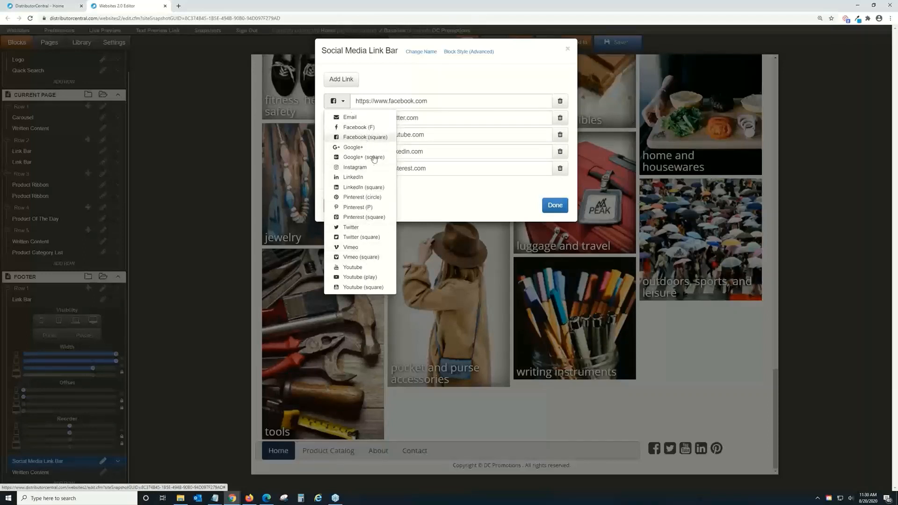
left_click(444, 185)
left_click_drag(439, 101, 355, 103)
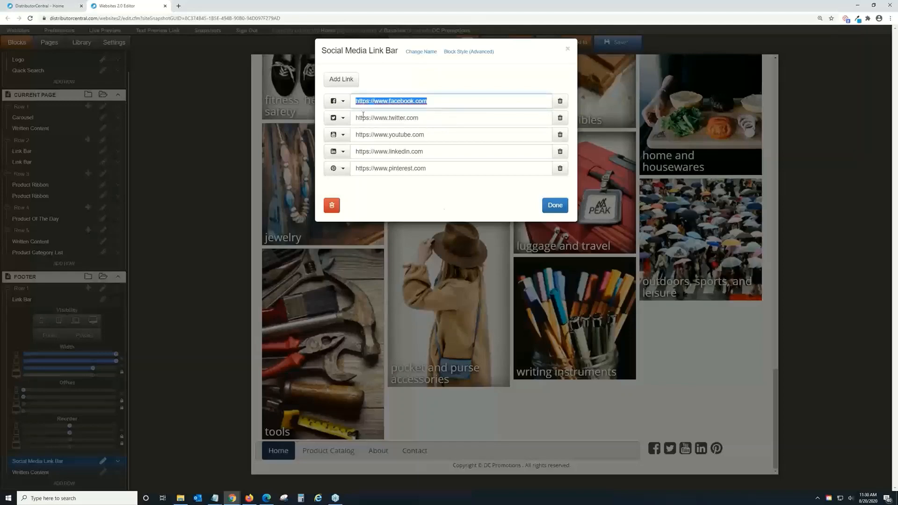
left_click(558, 206)
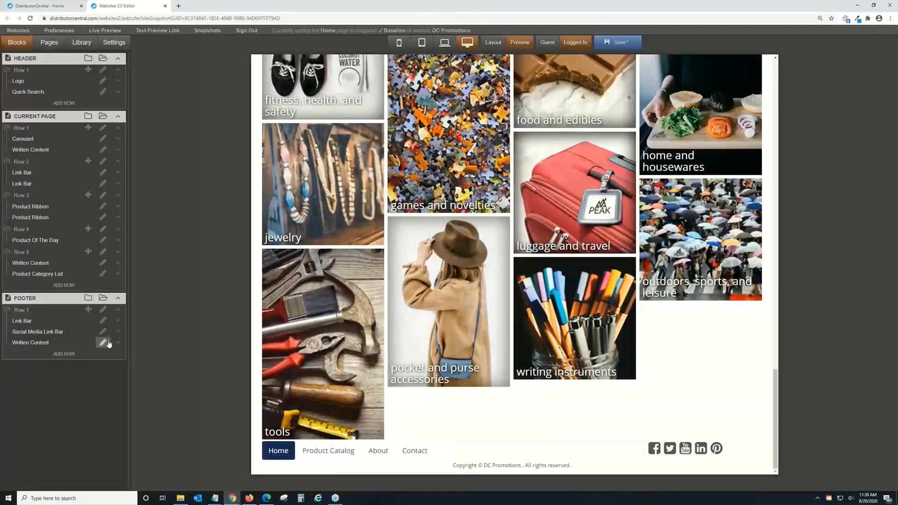
Step: Remove the YouTube link from the footer's Social Media Link Bar
left_click(103, 331)
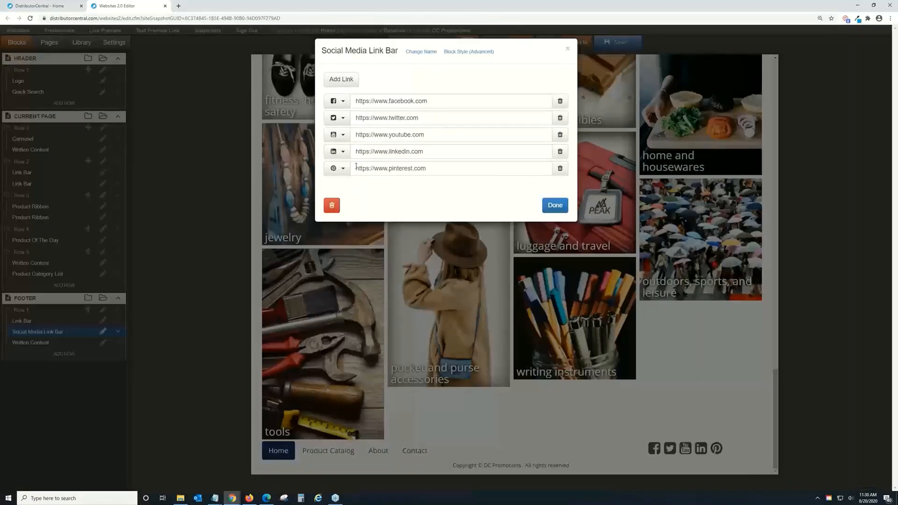
left_click(559, 135)
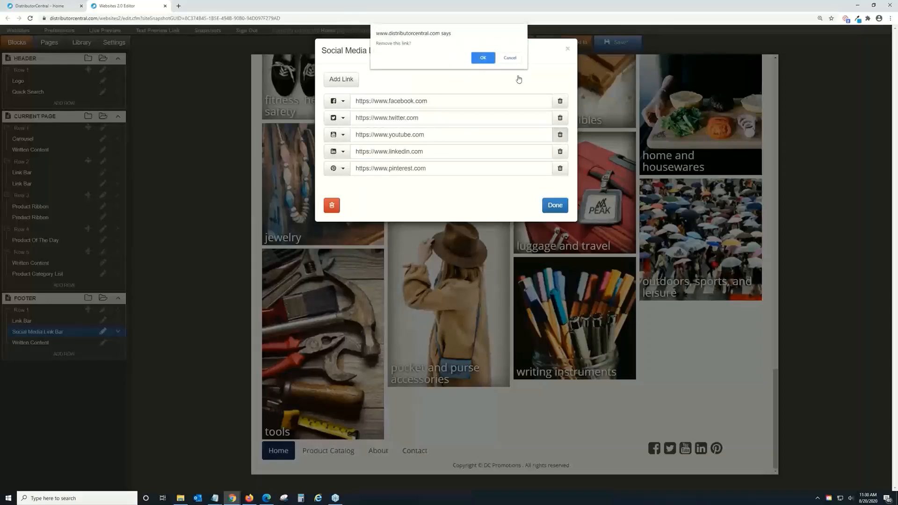
left_click(481, 59)
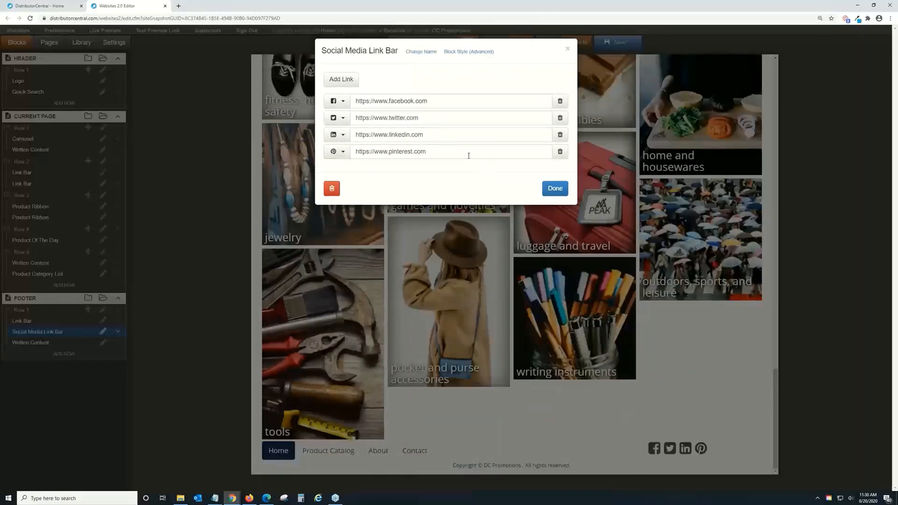
Step: Try the Google+ icon on the LinkedIn link, set it back to LinkedIn (square), and finish editing the Social Media Link Bar
left_click(338, 135)
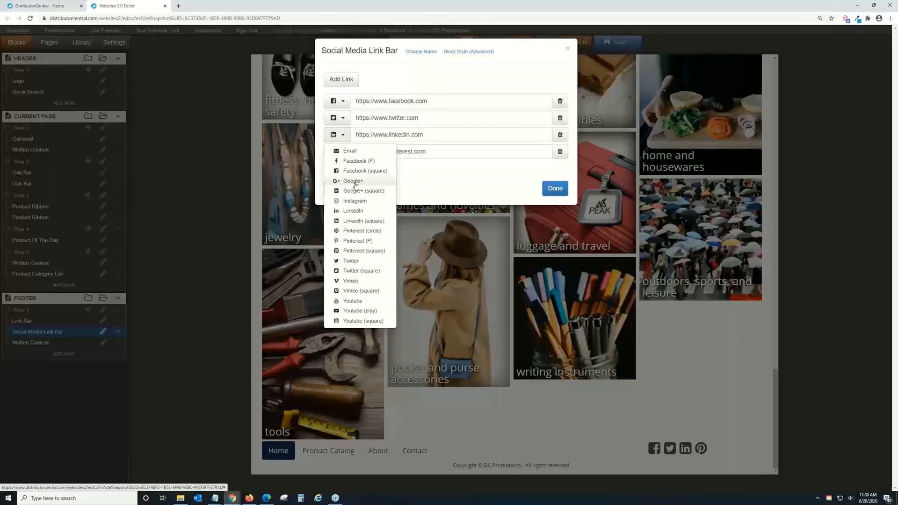
left_click(355, 181)
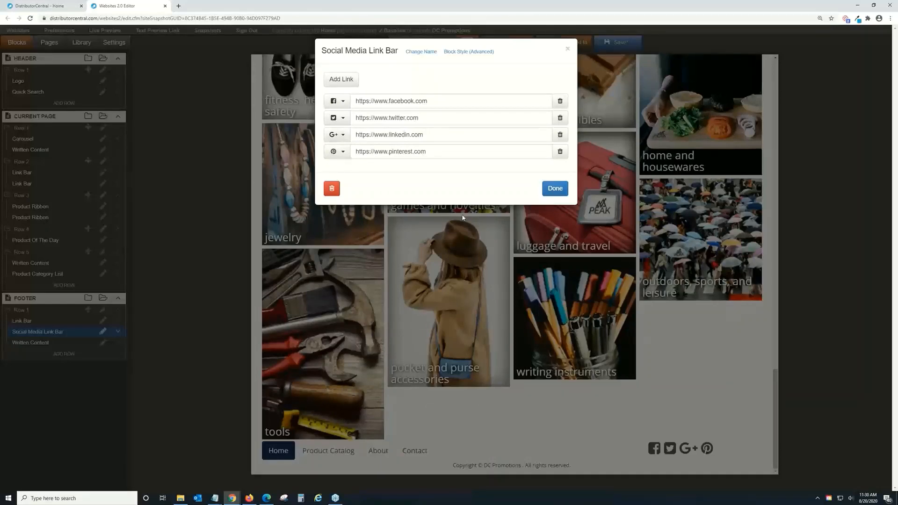
left_click(344, 135)
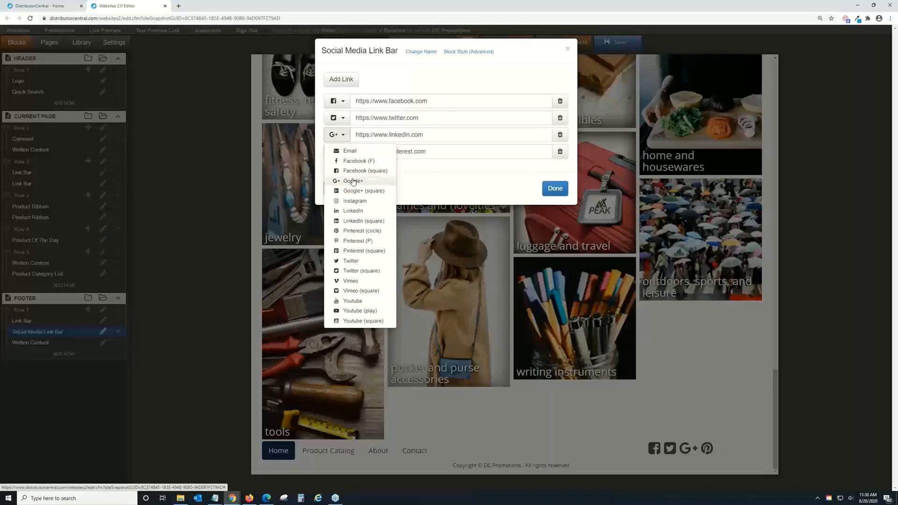
left_click(356, 221)
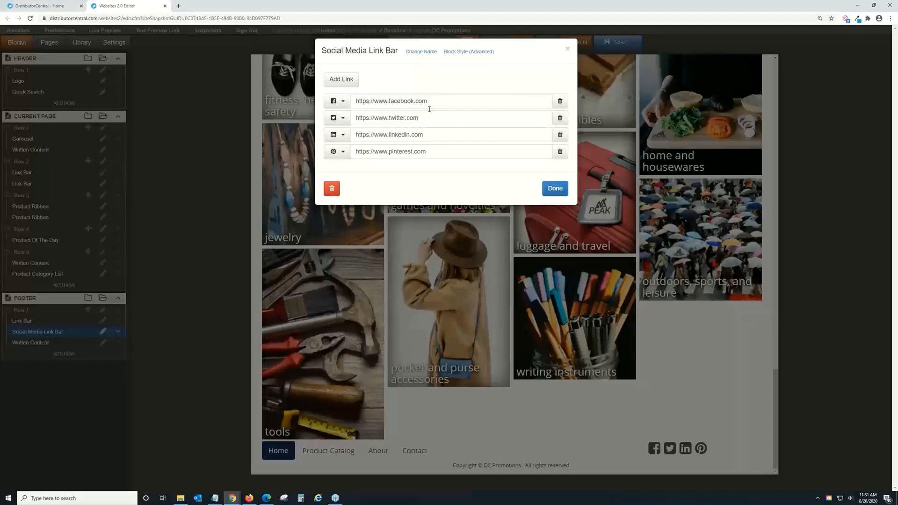
left_click(555, 191)
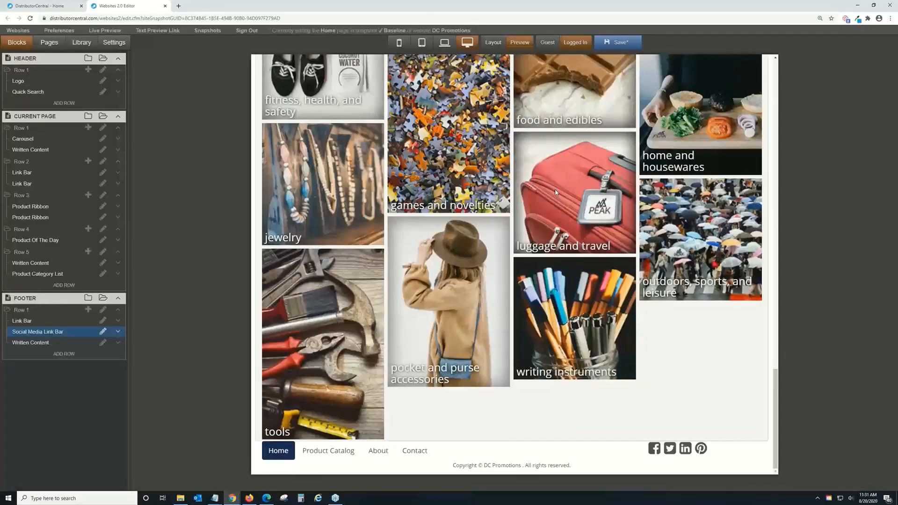
Step: Review the footer's copyright Written Content block, including its HTML source, and close its settings
left_click(539, 466)
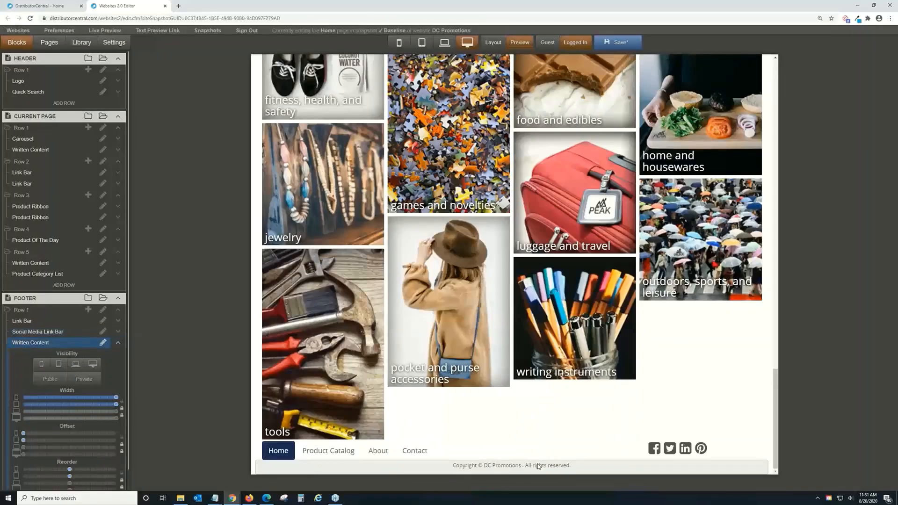
left_click(103, 343)
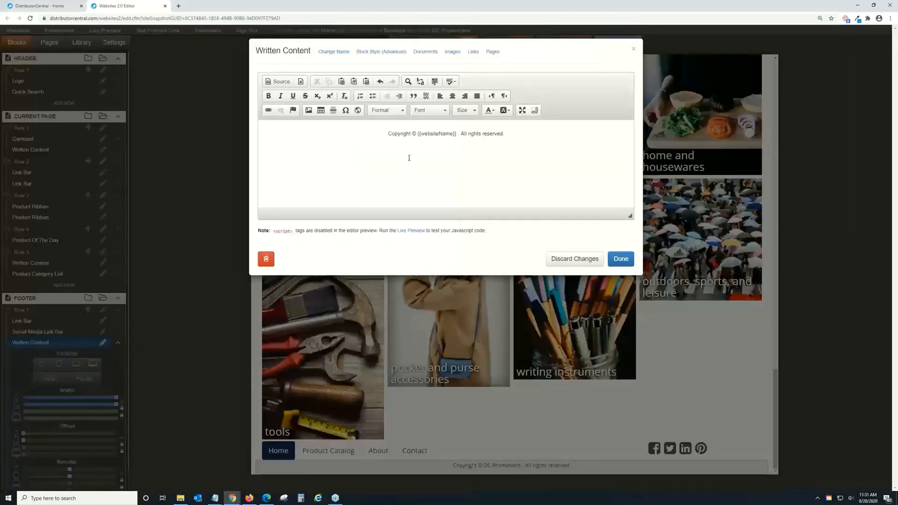
left_click(278, 82)
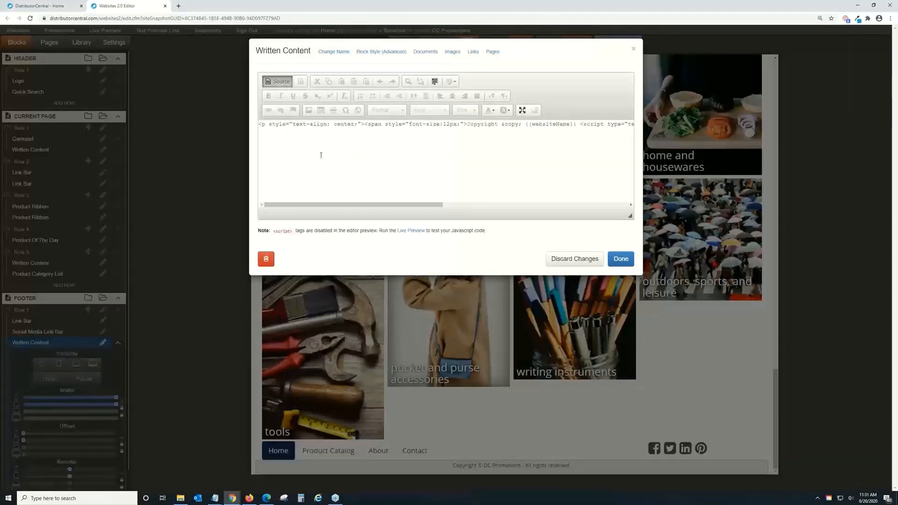
left_click(266, 81)
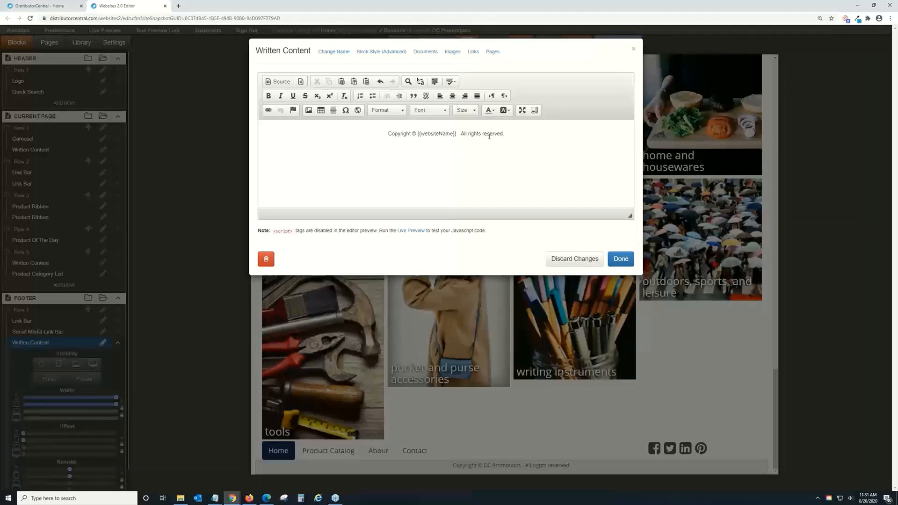
left_click(620, 259)
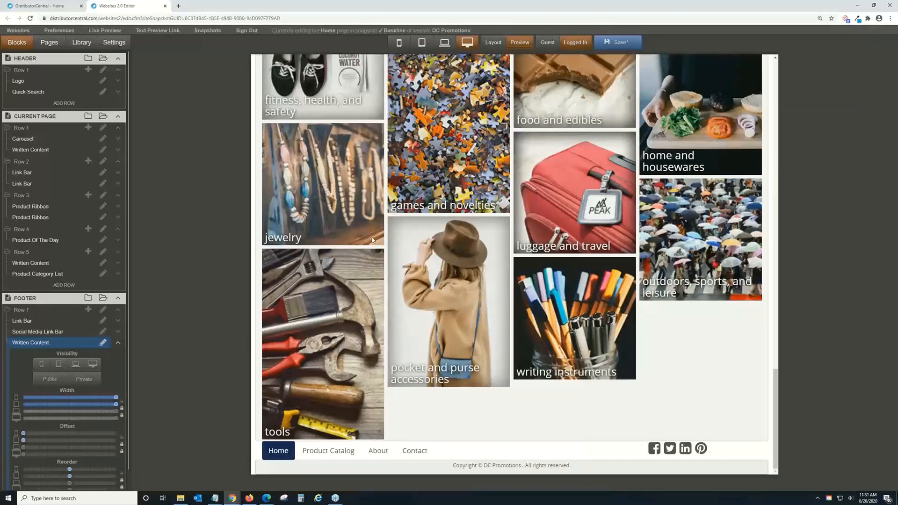
Step: Save the edited Home page
scroll(372, 240, "up", 8)
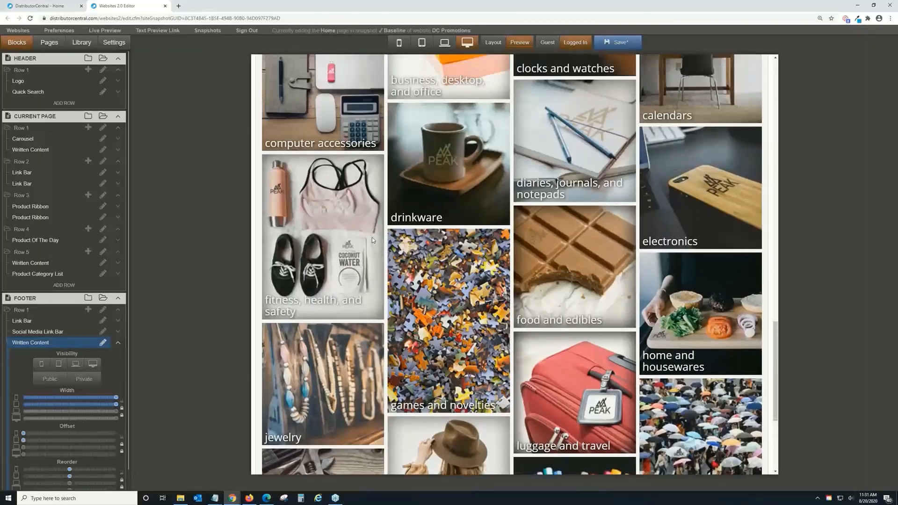
scroll(373, 240, "up", 15)
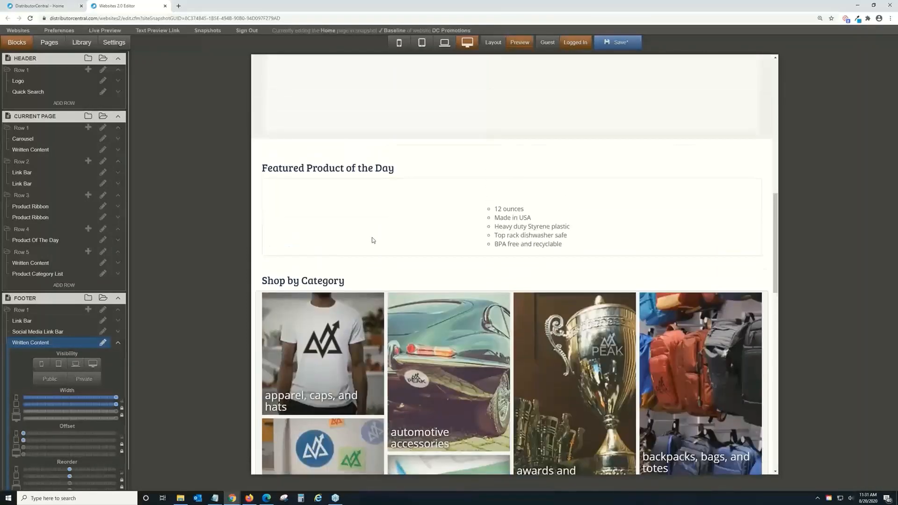
scroll(373, 240, "up", 3)
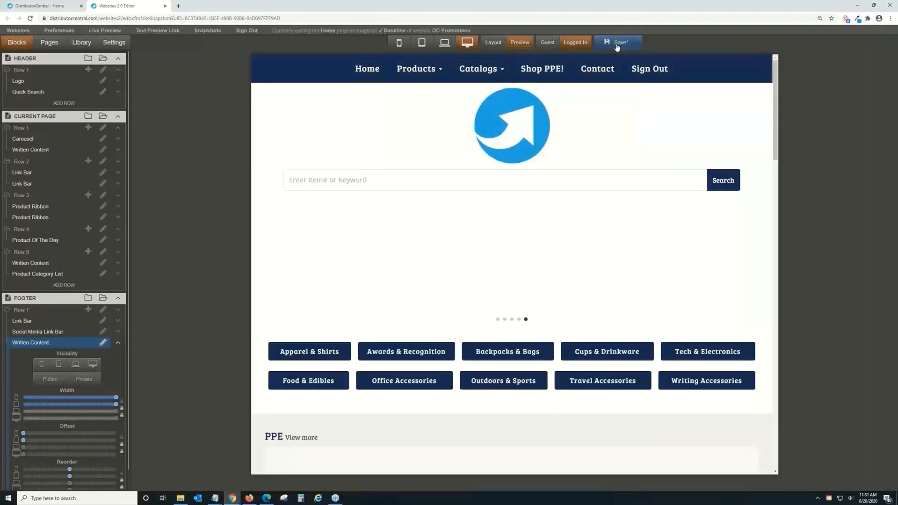
left_click(616, 43)
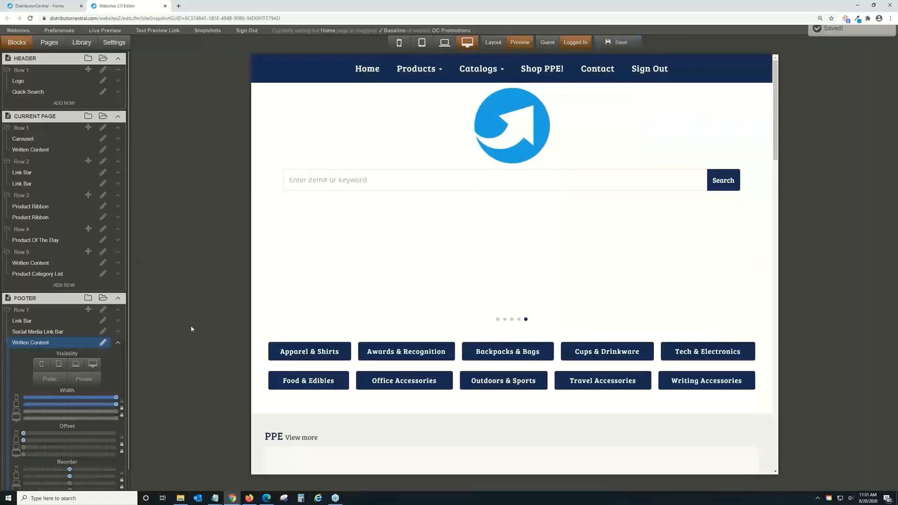
Step: Open the live preview of the Home page and review the Catalogs menu, carousel, product ribbons and category list
left_click(105, 31)
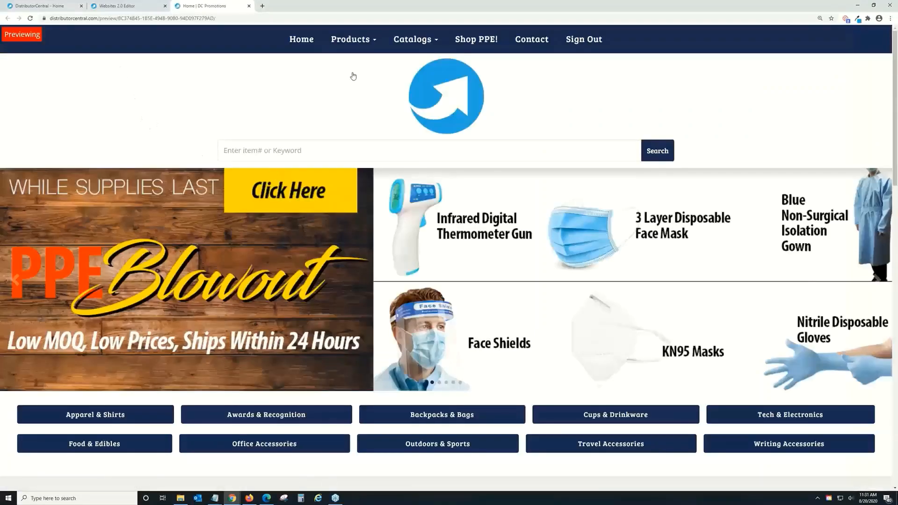
left_click(427, 47)
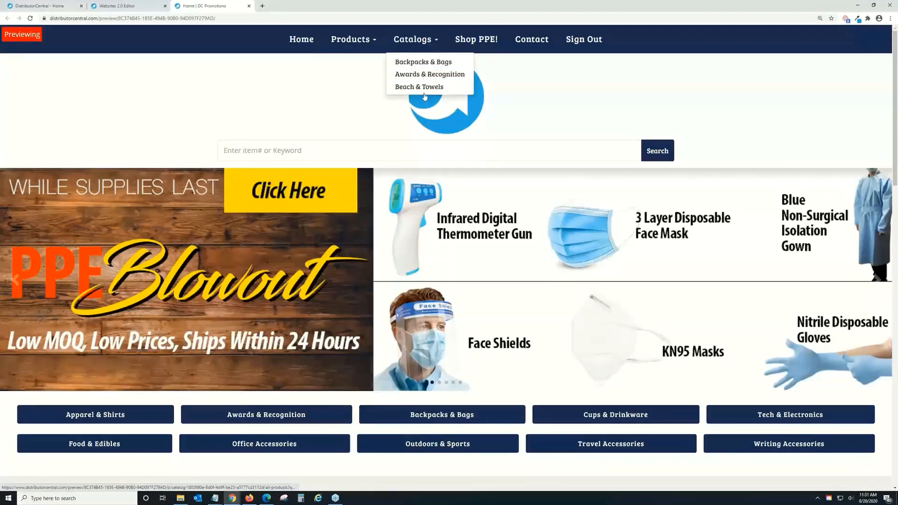
left_click(299, 74)
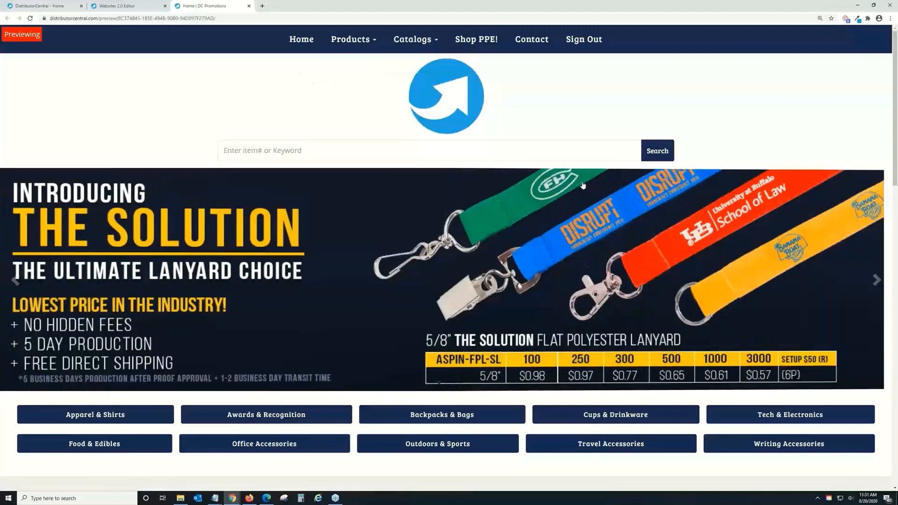
scroll(583, 186, "down", 15)
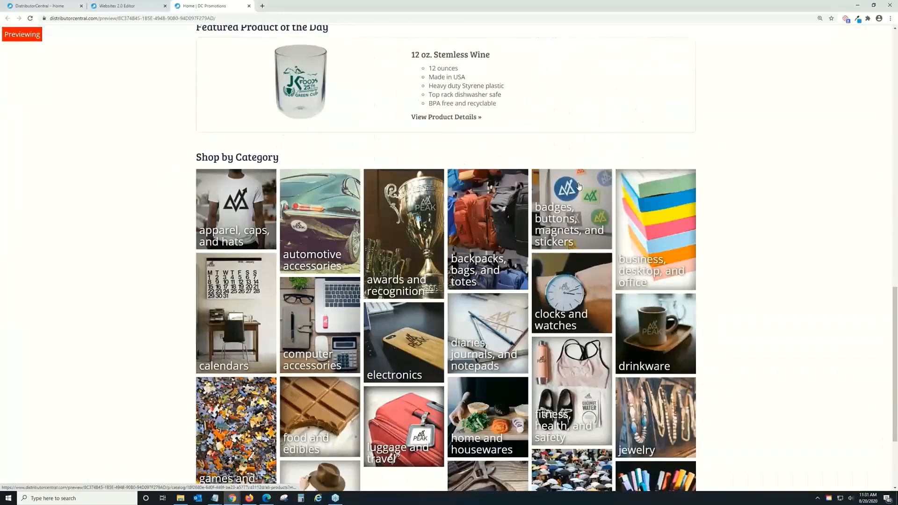
scroll(579, 186, "up", 11)
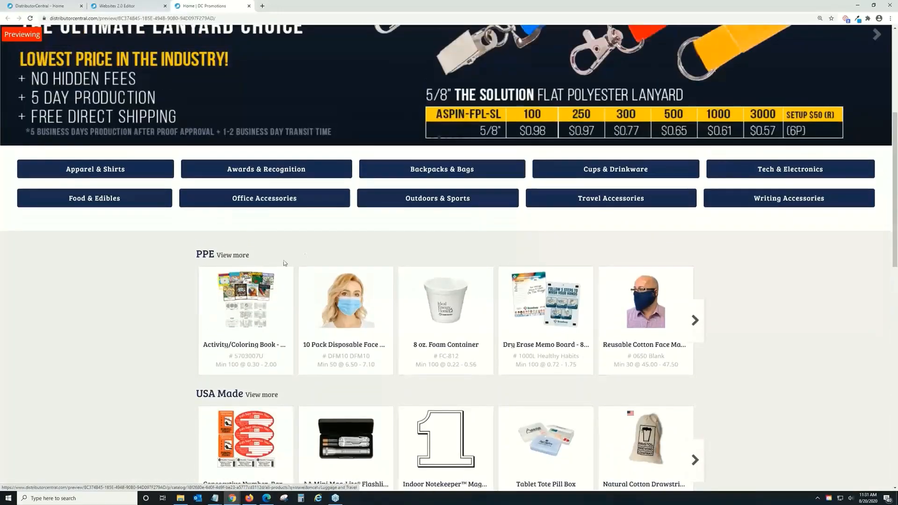
scroll(283, 262, "down", 2)
scroll(356, 334, "up", 4)
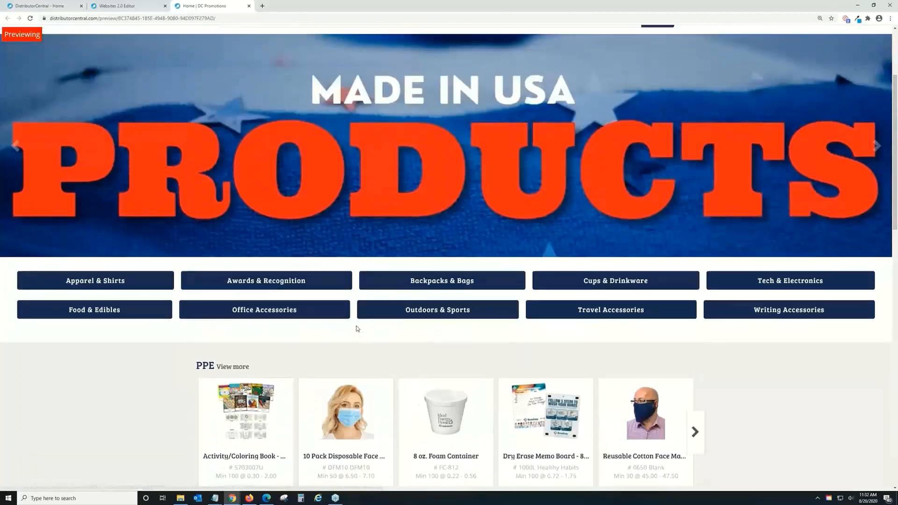
scroll(357, 328, "up", 3)
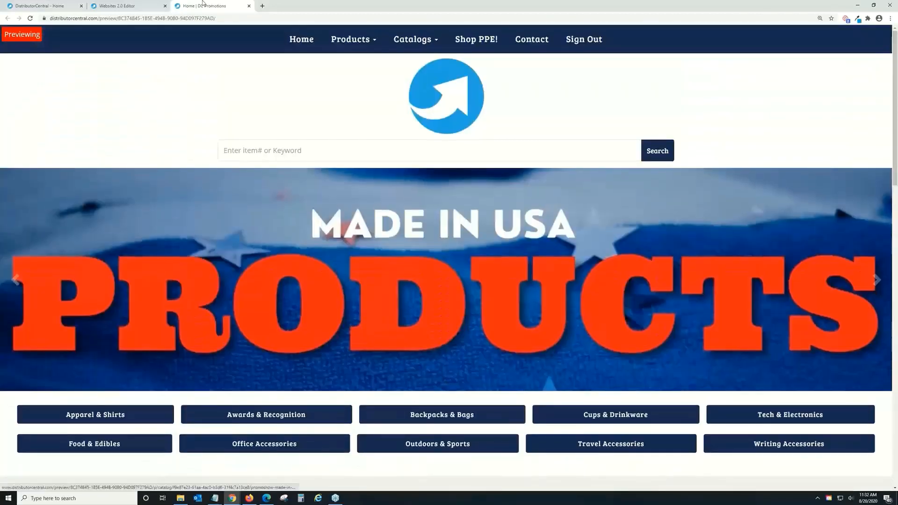
Step: Close the site preview and show the contact page's blocks in the editor, collapsing the footer's Written Content options
left_click(248, 6)
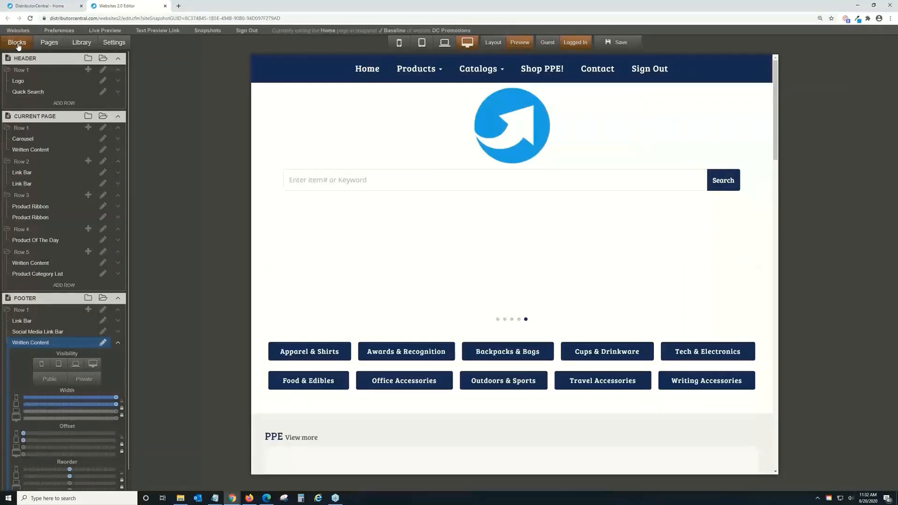
left_click(49, 43)
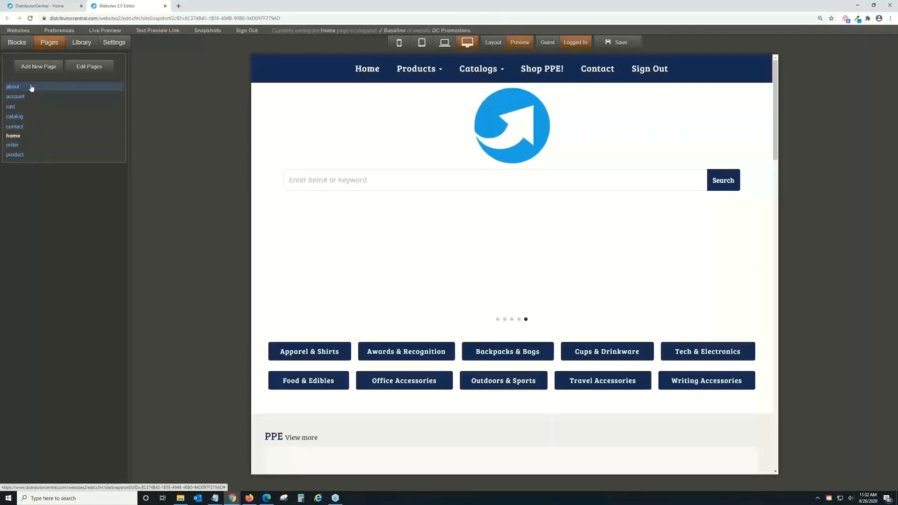
left_click(30, 128)
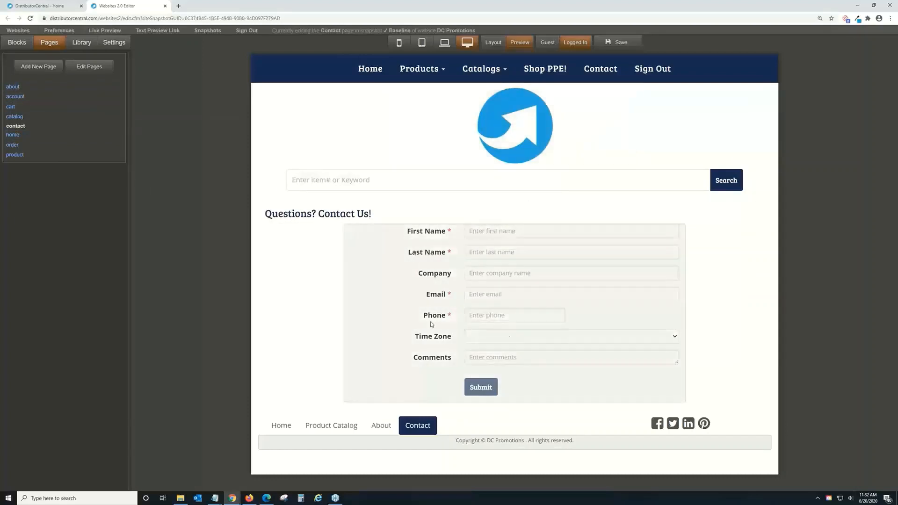
left_click(17, 42)
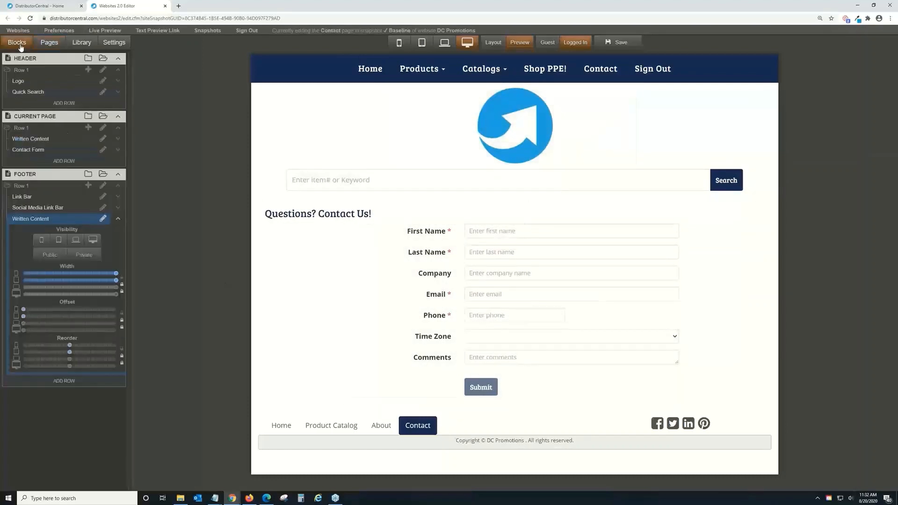
left_click(117, 218)
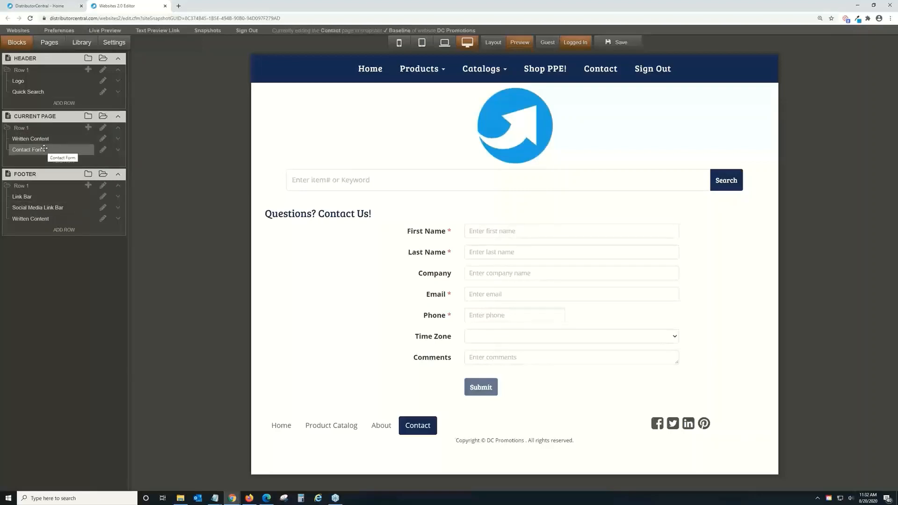
Step: Review the Contact Form block's email notification, reply message, submitted message and form field settings
double_click(619, 266)
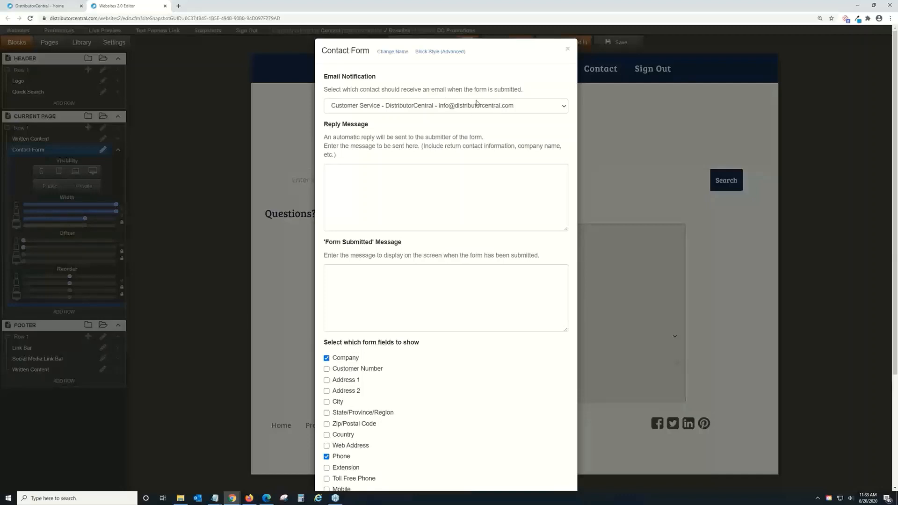
scroll(461, 101, "down", 2)
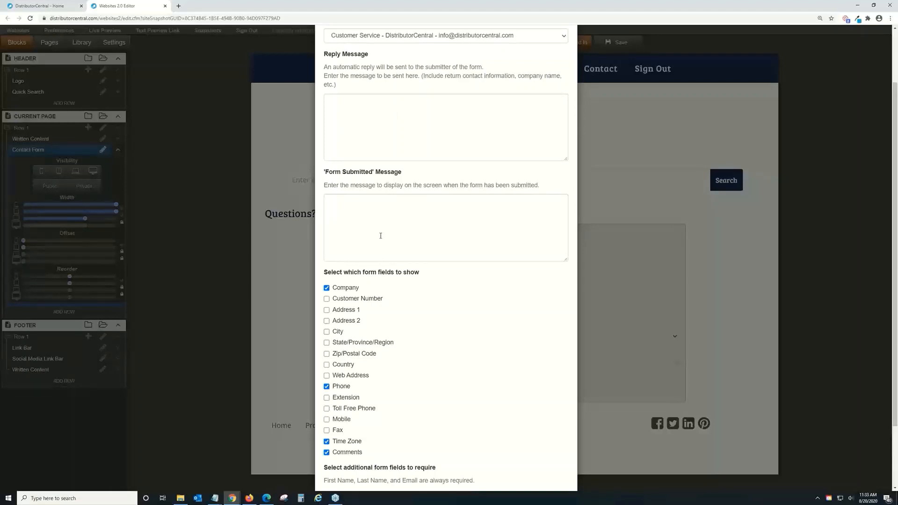
scroll(380, 236, "down", 2)
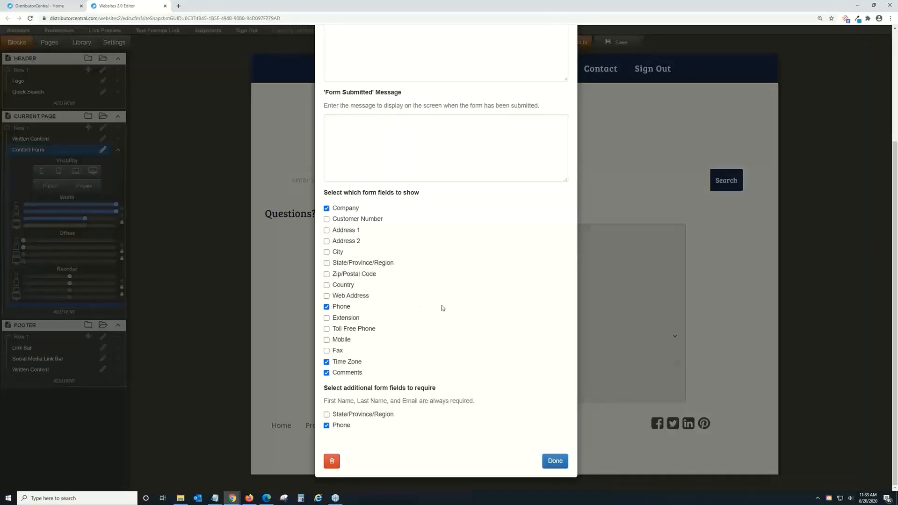
left_click(555, 462)
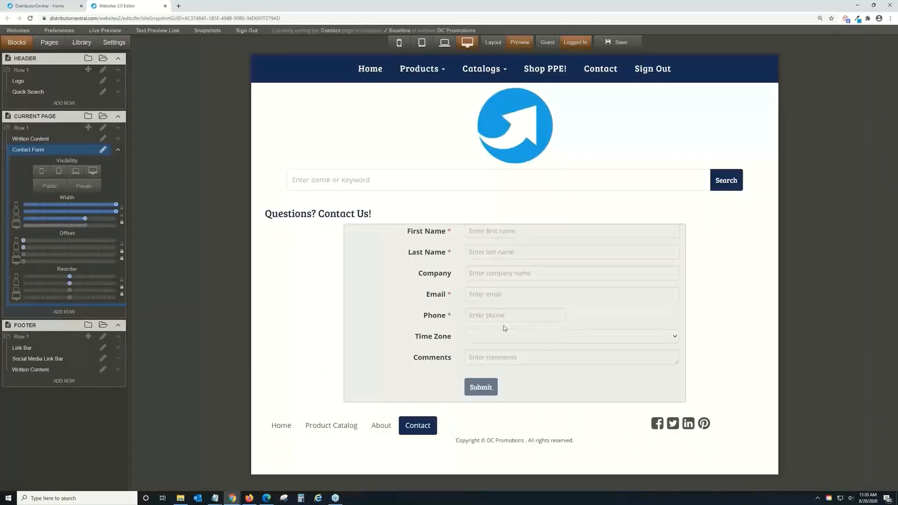
Step: Check the Customer Requests section of the Orders summary on the DistributorCentral home page, and return to the website editor
left_click(55, 5)
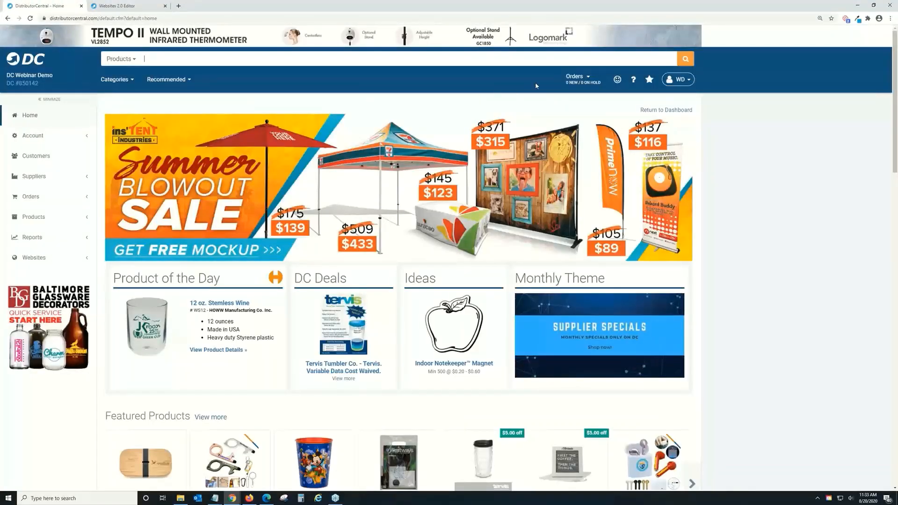
left_click(575, 81)
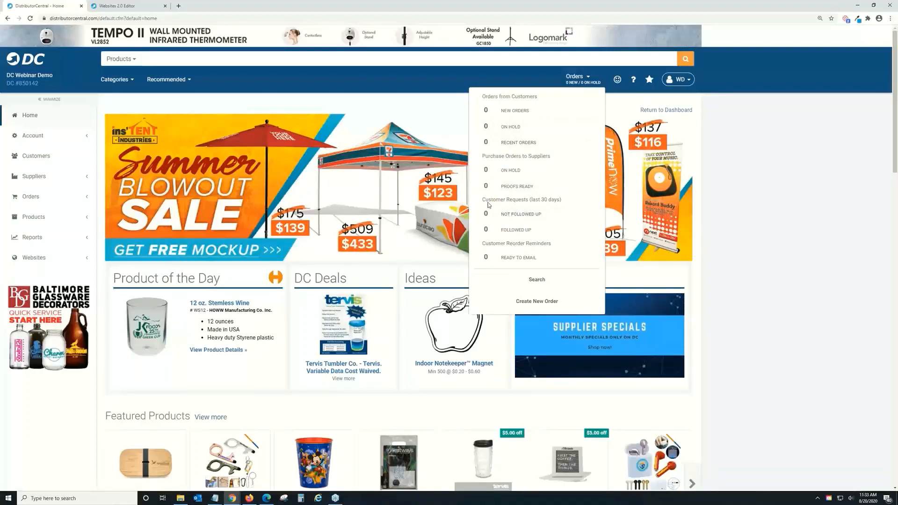
left_click_drag(480, 201, 530, 206)
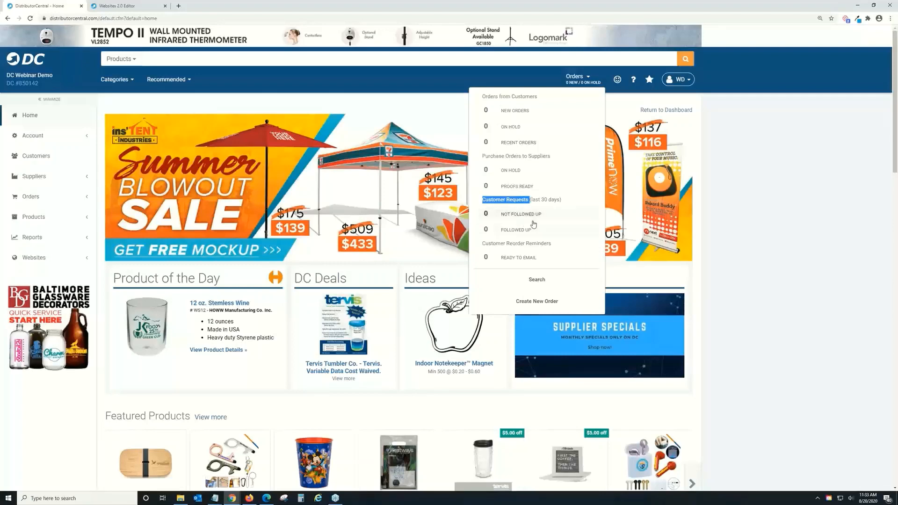
left_click(128, 6)
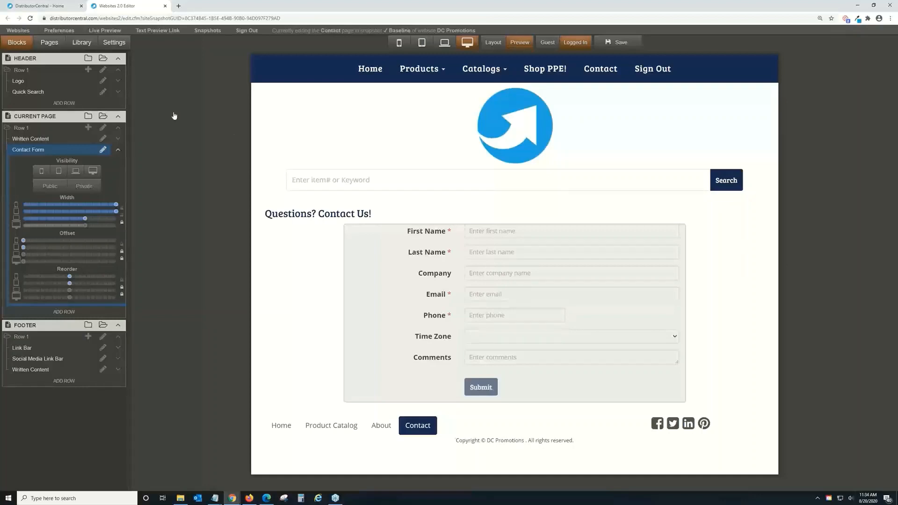
Step: Start adding a new website page and name it "full catalog"
left_click(49, 42)
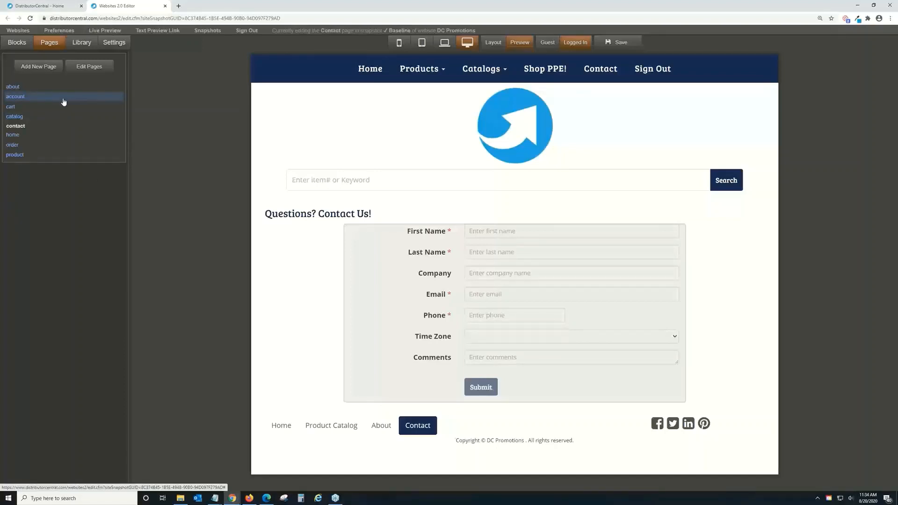
left_click(42, 67)
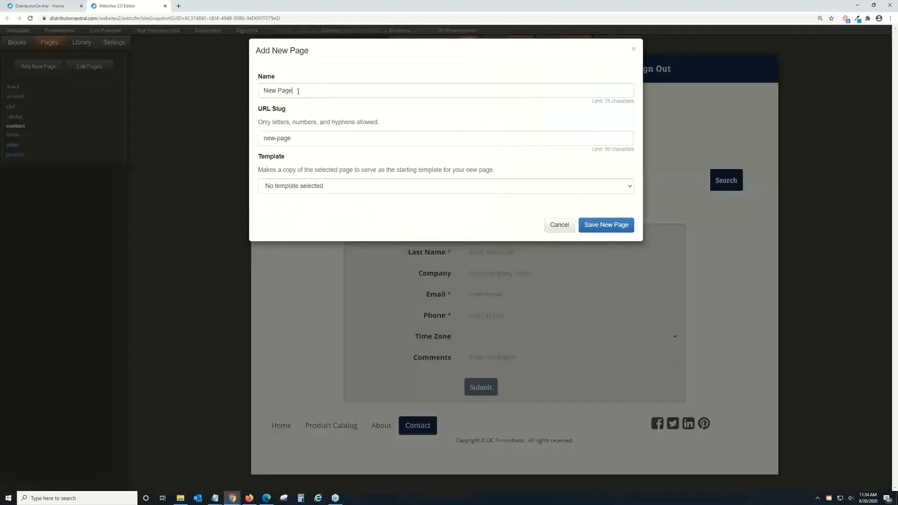
key("BackSpace")
key("BackSpace")
key("BackSpace")
key("BackSpace")
key("BackSpace")
key("BackSpace")
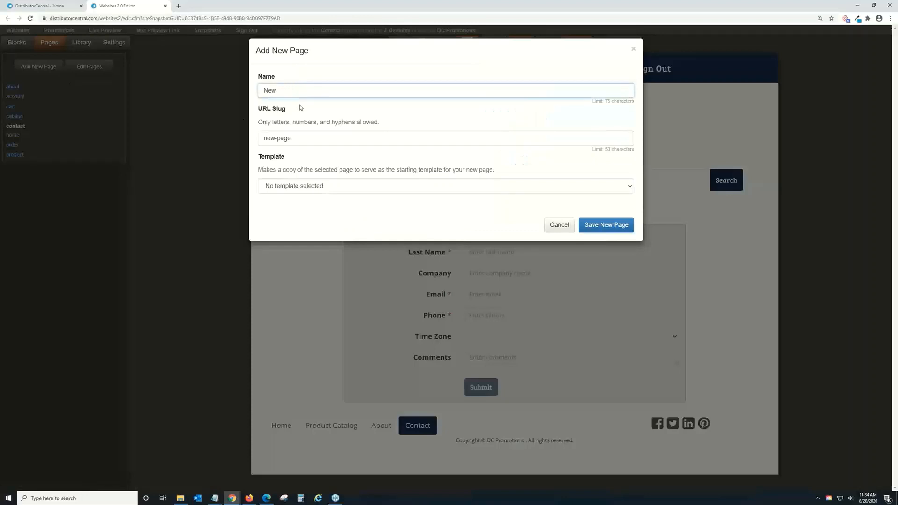
type("full catalog")
Step: Set the new page's URL slug to "full-catalog" and save the page without a template
left_click(299, 143)
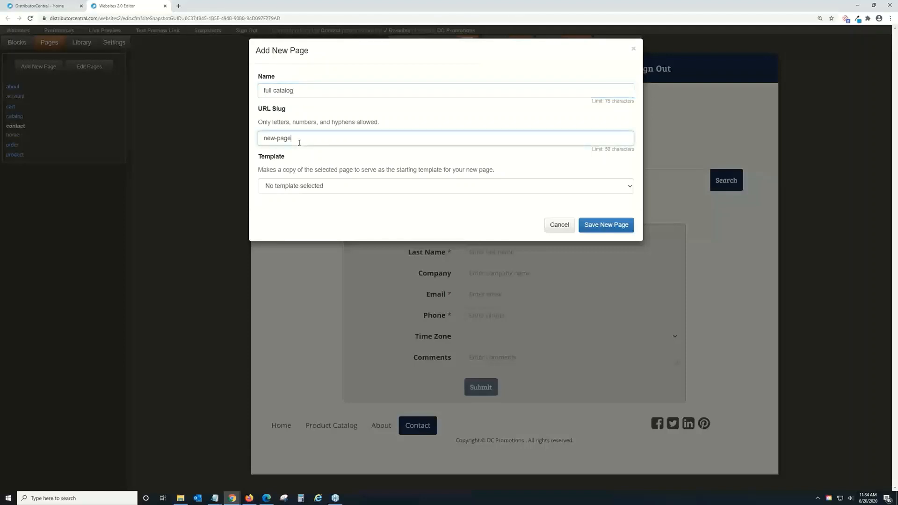
key("BackSpace")
key("BackSpace")
key("BackSpace")
key("BackSpace")
type("full-catalog")
left_click(603, 225)
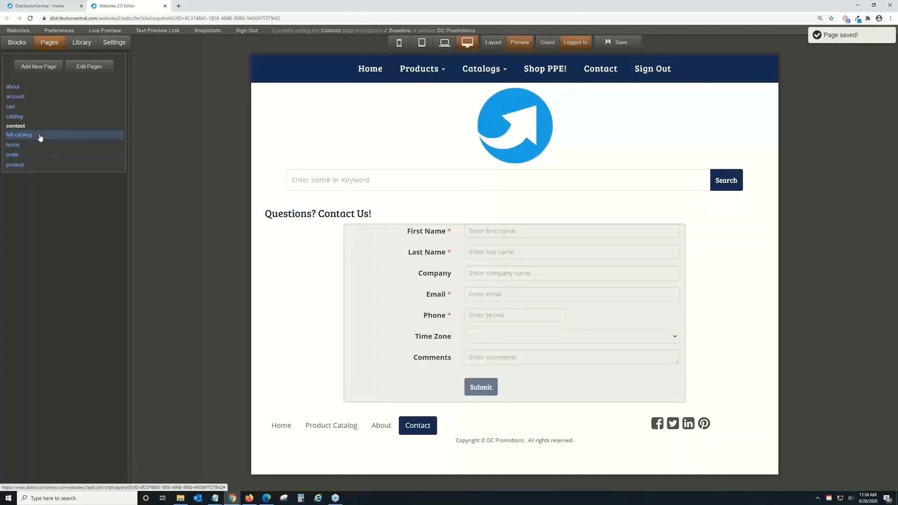
Step: Open the full-catalog page and add a Product Category List block to the first row of its current page section
left_click(18, 134)
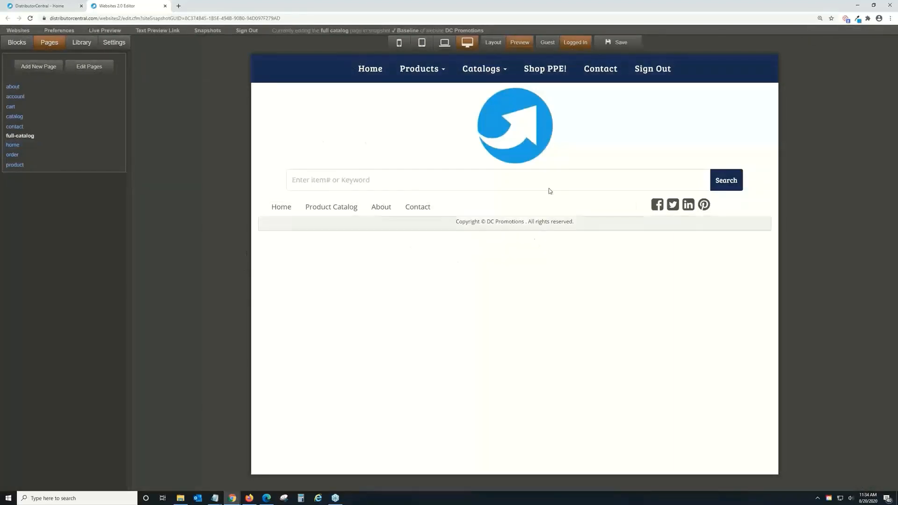
left_click(23, 45)
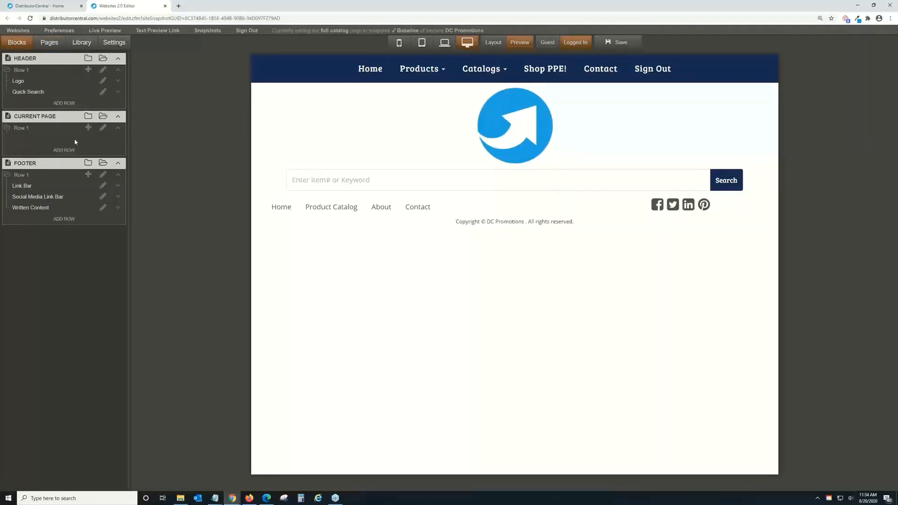
left_click(88, 127)
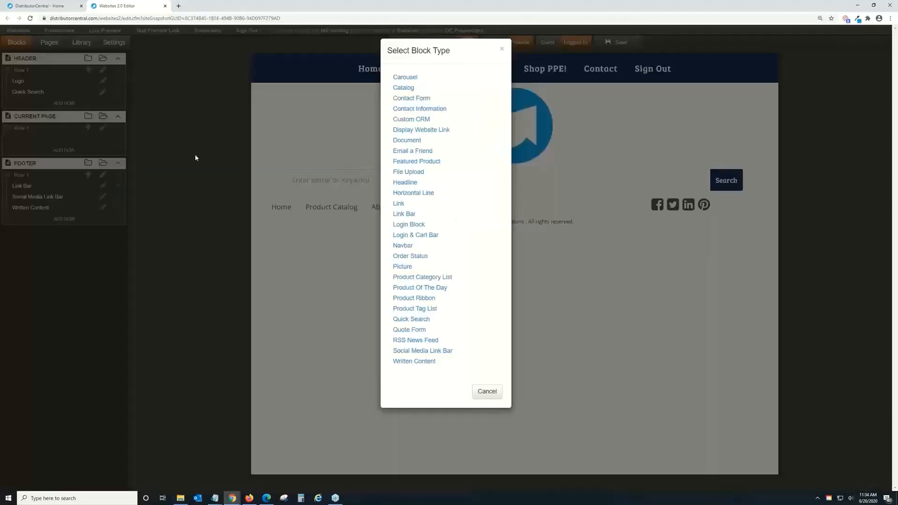
left_click(447, 277)
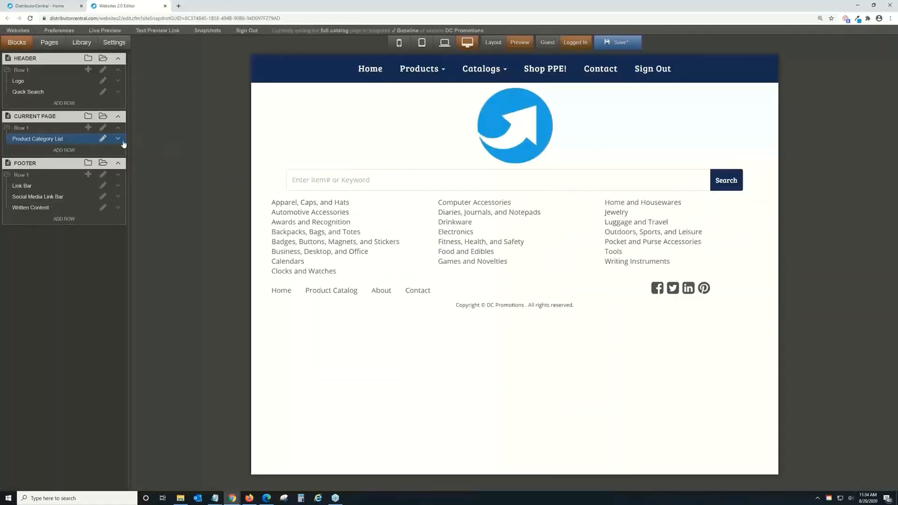
Step: Set the Product Category List block to the All Products collection with the Full category list type, and save the page
left_click(102, 139)
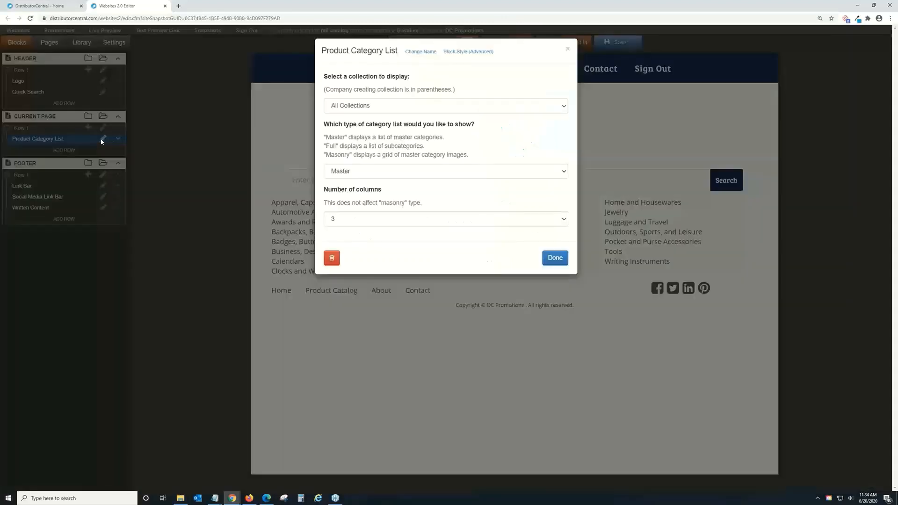
left_click(377, 106)
left_click(374, 129)
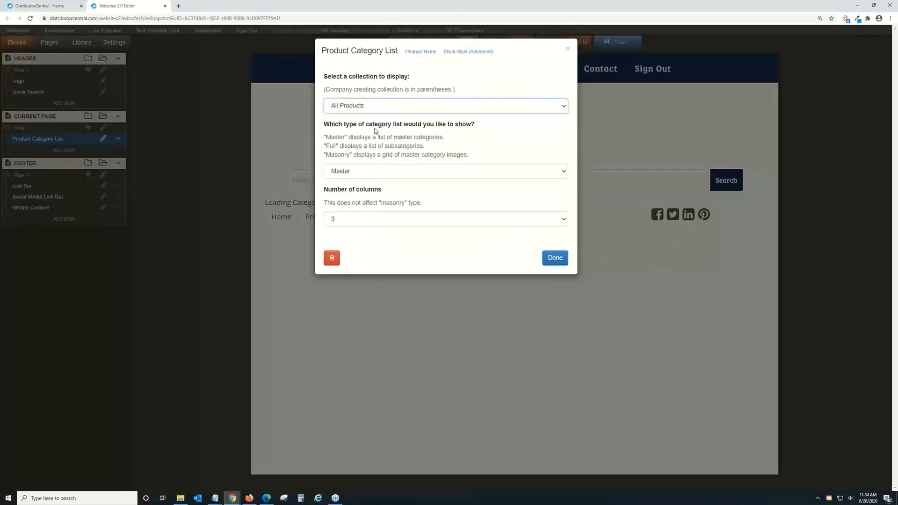
left_click(382, 175)
left_click(382, 197)
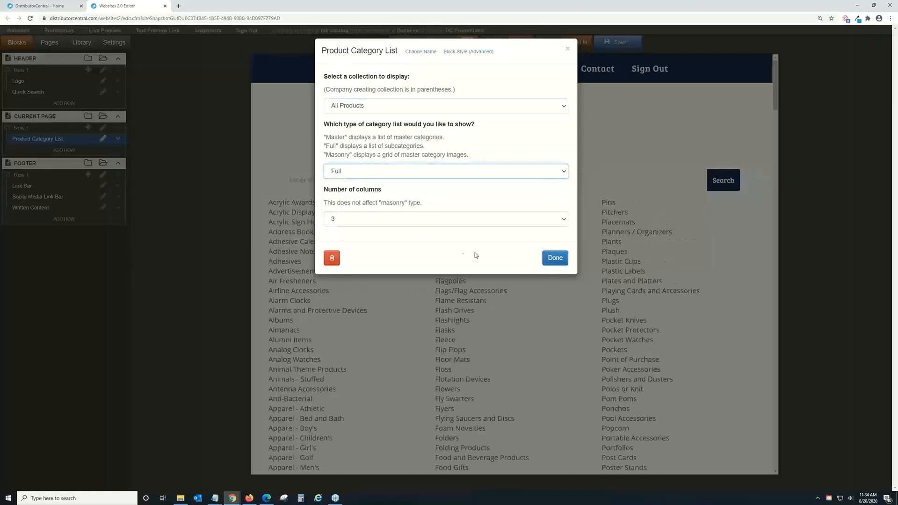
left_click(557, 257)
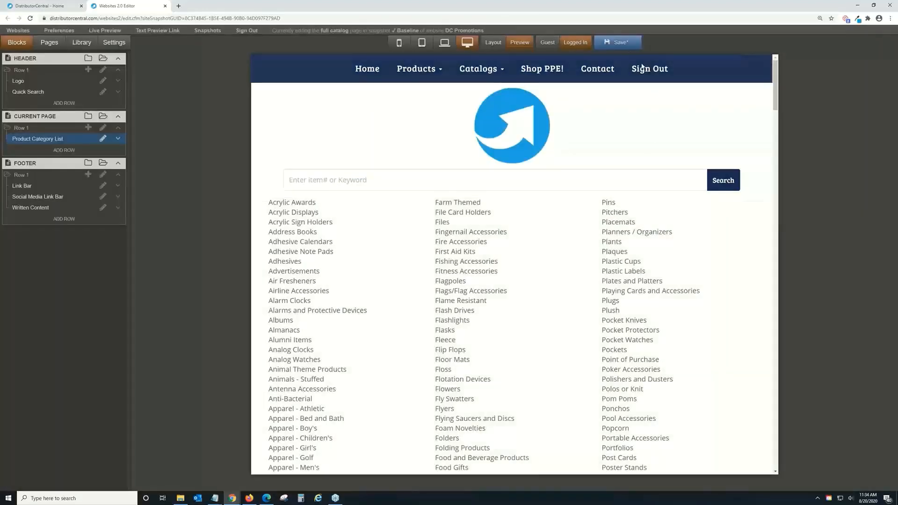
left_click(618, 42)
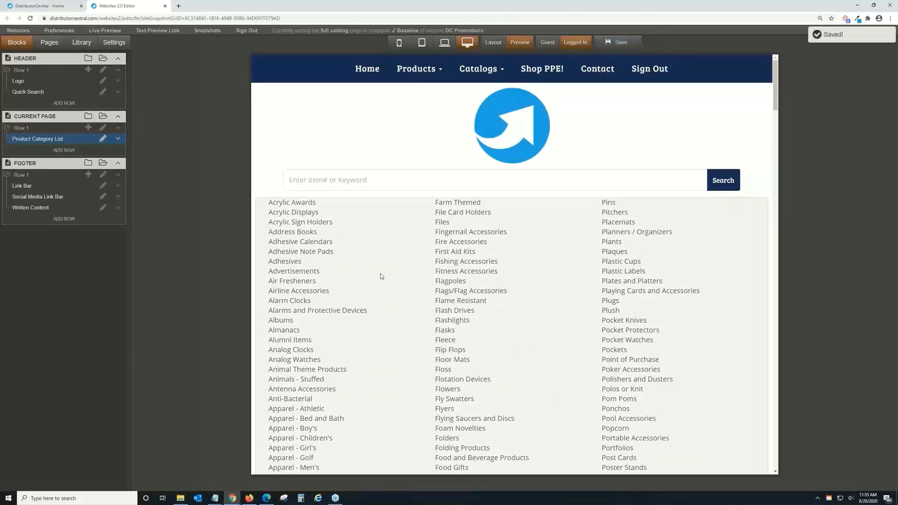
scroll(388, 311, "down", 3)
scroll(391, 330, "up", 3)
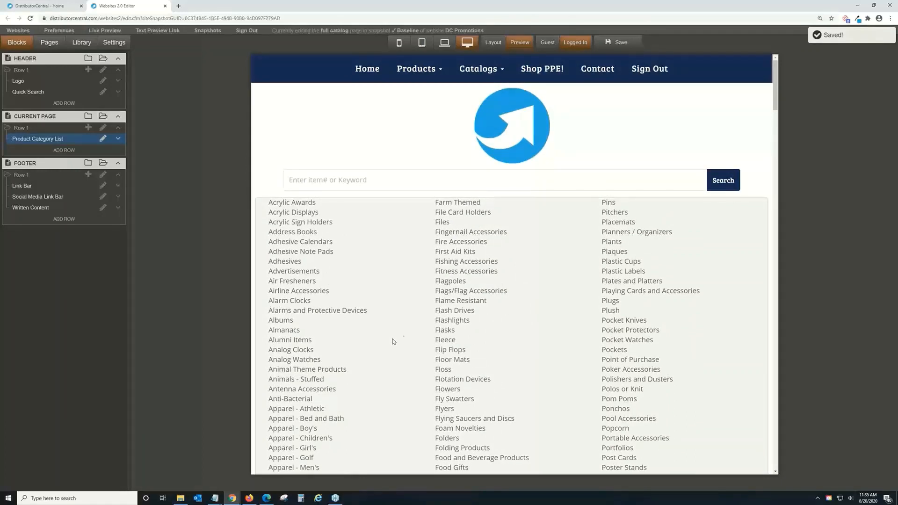
Step: Delete the Catalogs dropdown menu from the global navbar
left_click(444, 74)
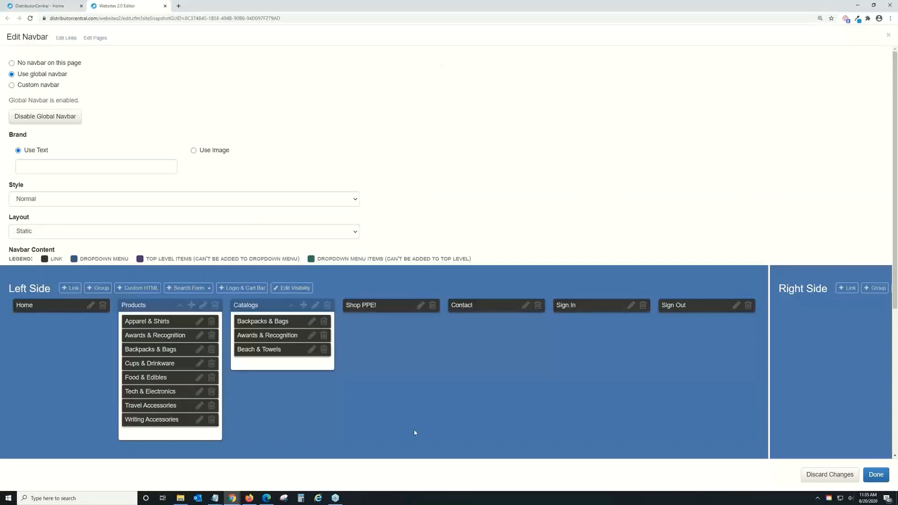
left_click(328, 305)
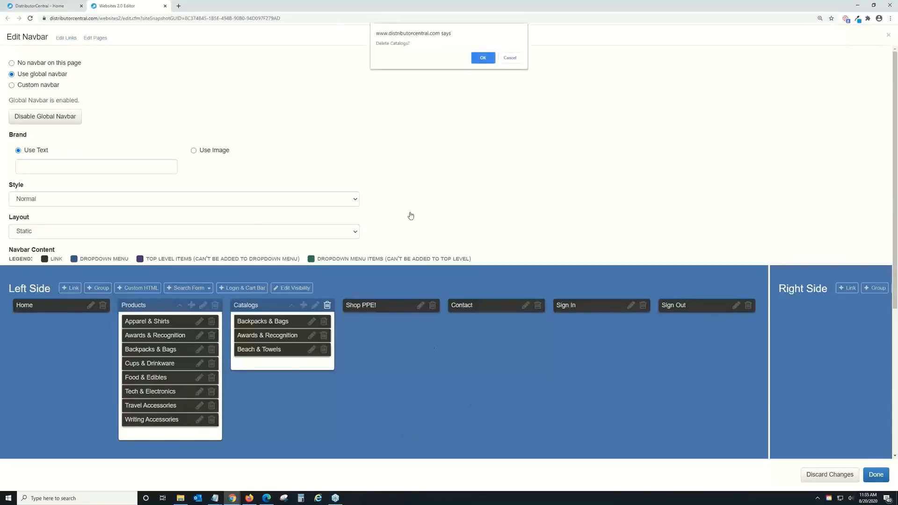
left_click(478, 59)
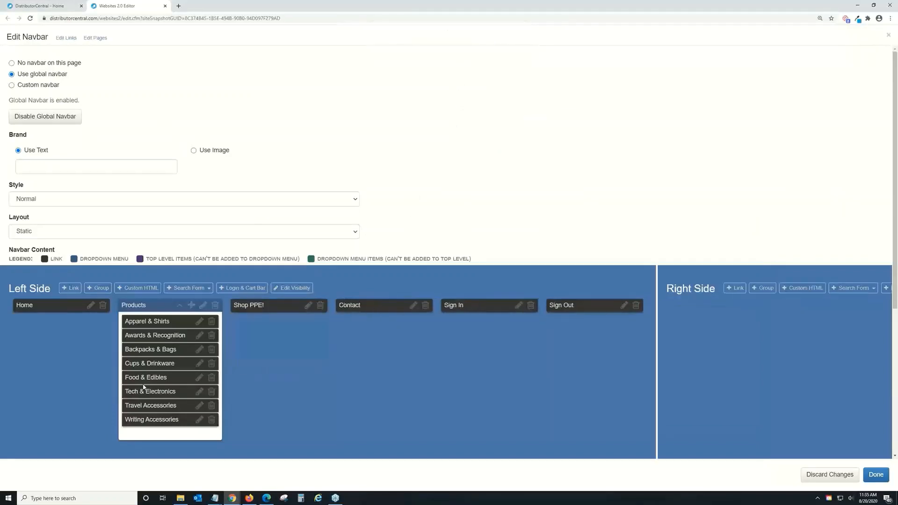
Step: Add the full catalog page link to the navbar's left side and place it between Products and Shop PPE!
left_click(70, 289)
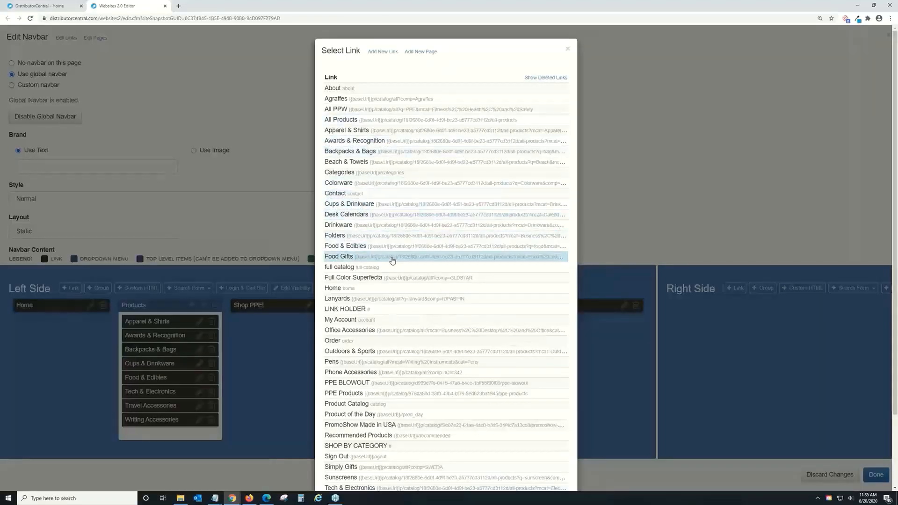
left_click(380, 267)
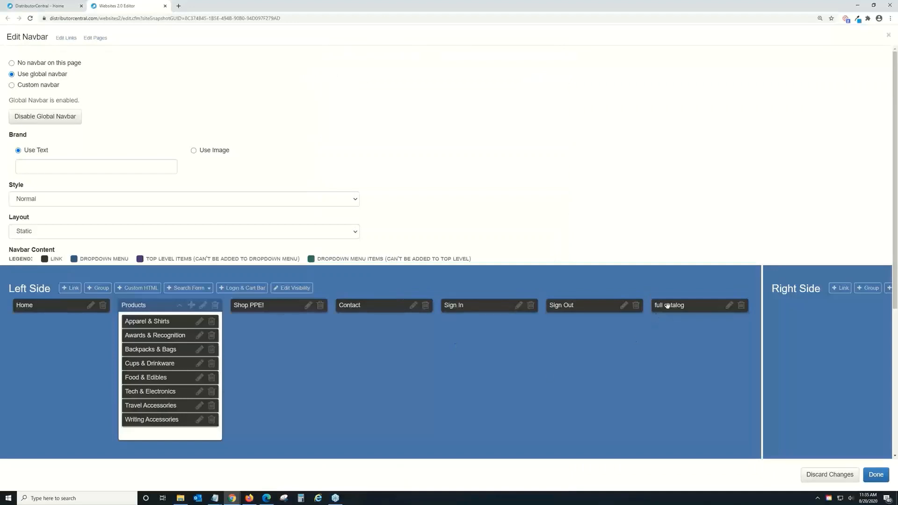
left_click_drag(667, 304, 252, 306)
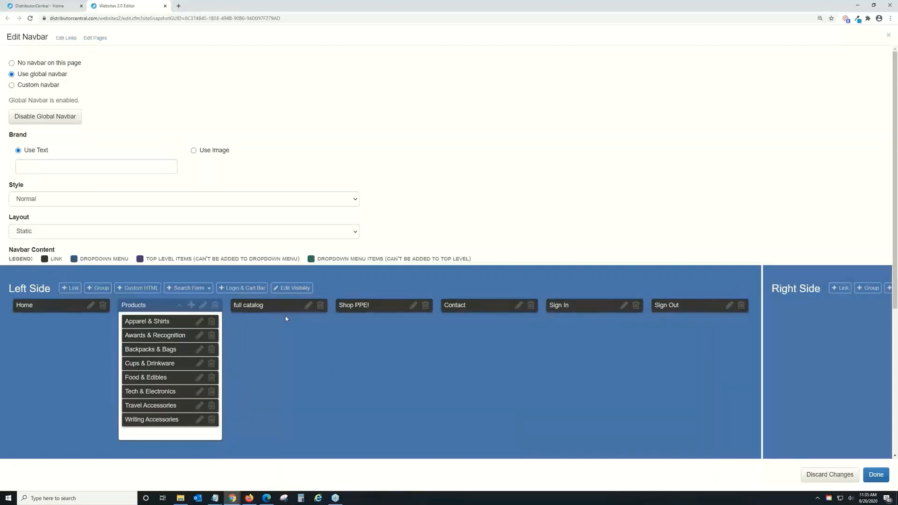
Step: Customize the full catalog link's text to "Entire Catalog List" and finish editing the navbar
left_click(308, 306)
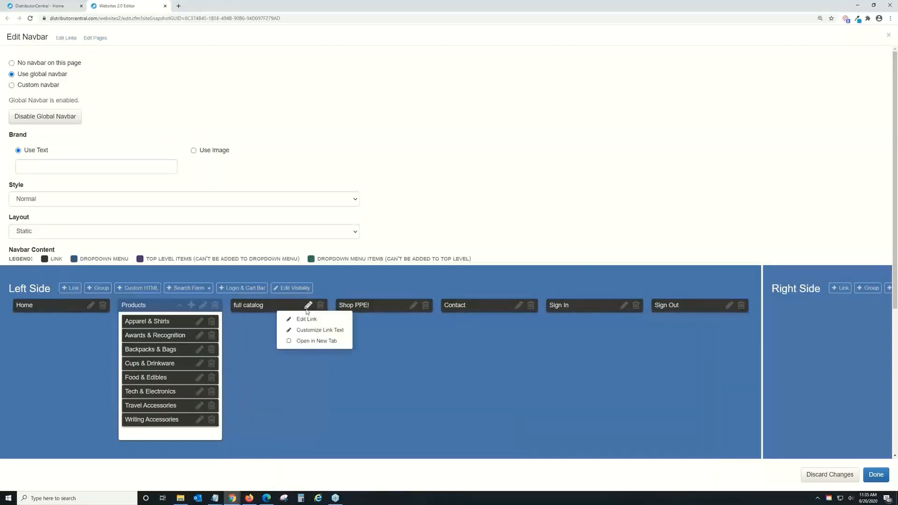
left_click(306, 331)
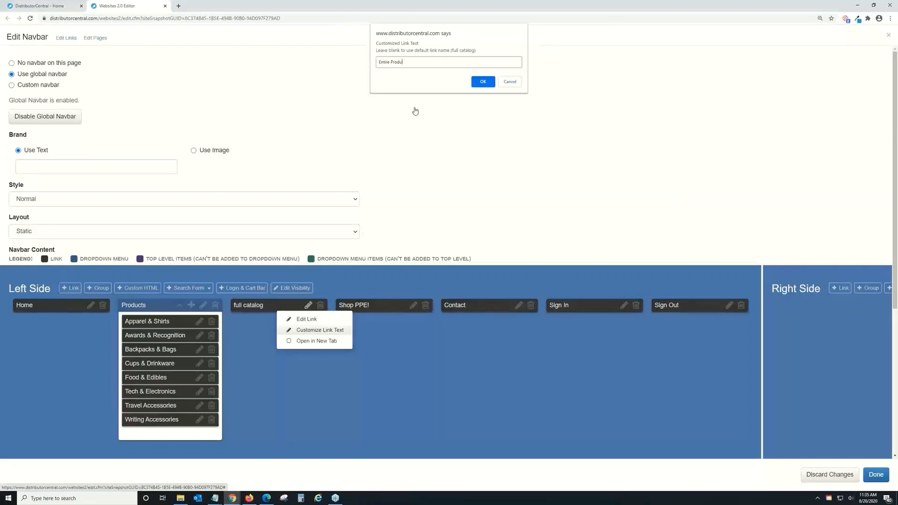
key("BackSpace")
key("BackSpace")
type("og")
left_click(483, 82)
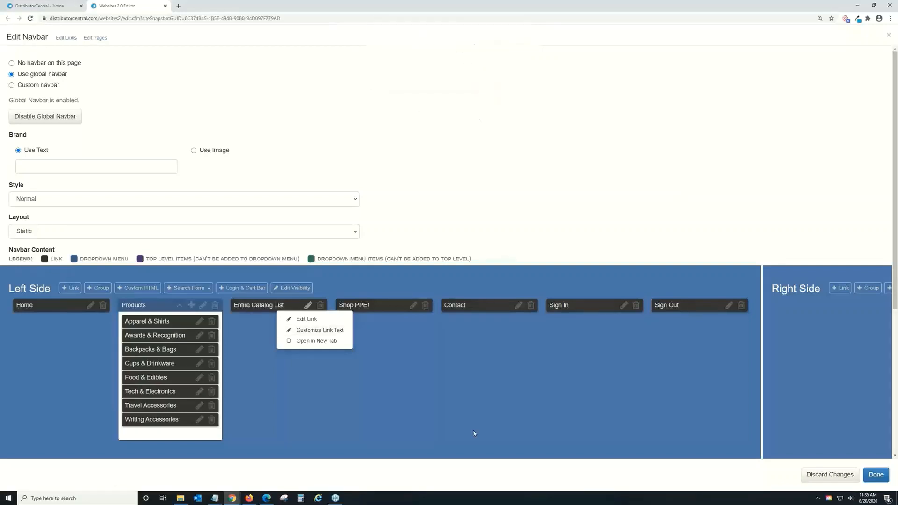
left_click(247, 352)
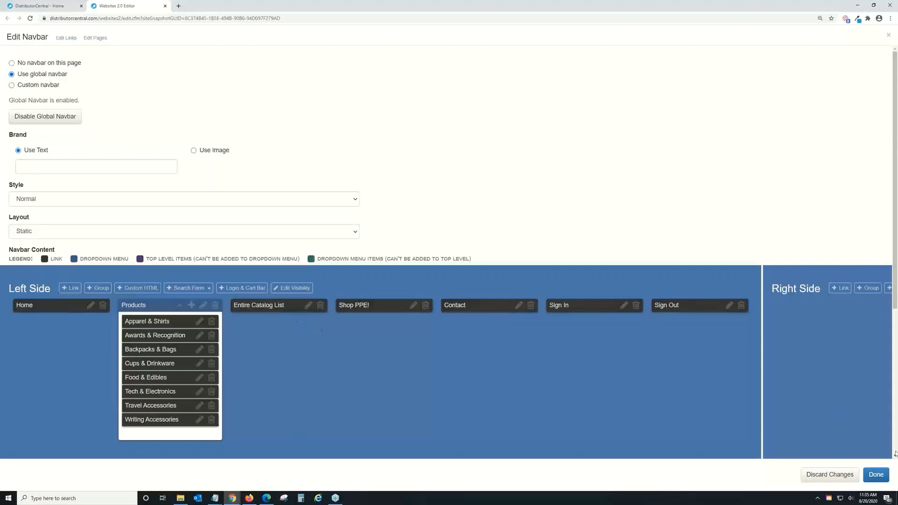
left_click(876, 474)
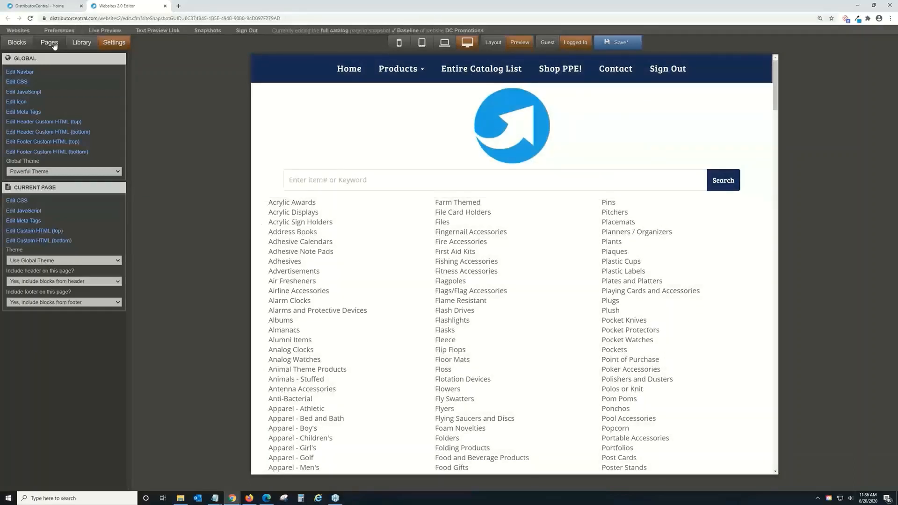
Step: Open the home page for editing, and check the full-catalog page's name and URL slug in the page settings
left_click(50, 43)
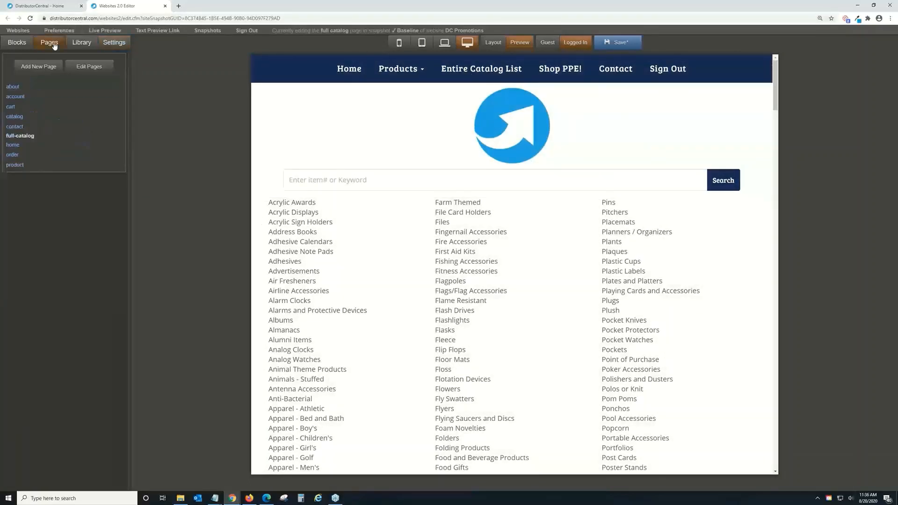
left_click(15, 146)
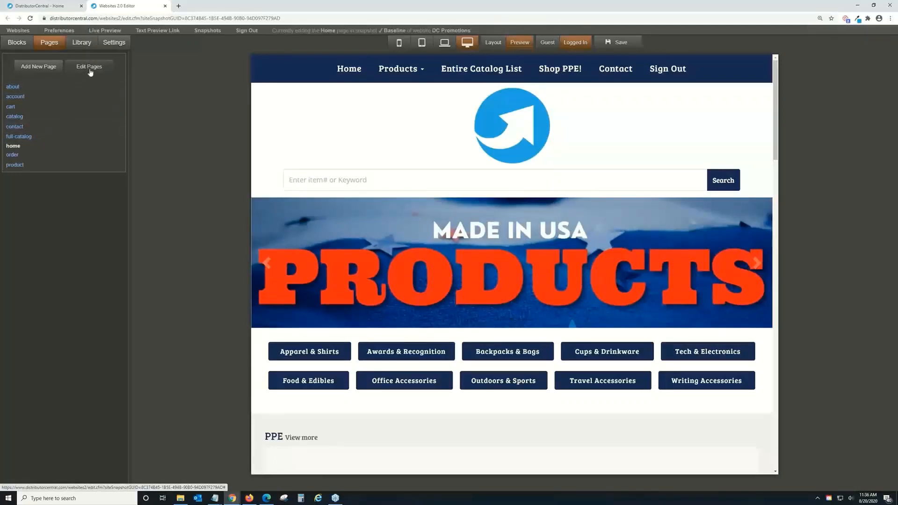
left_click(89, 69)
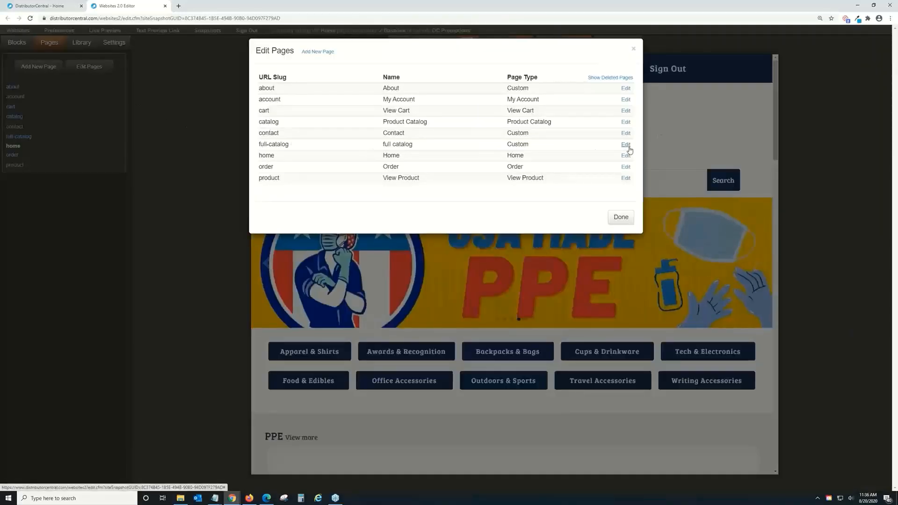
left_click(626, 144)
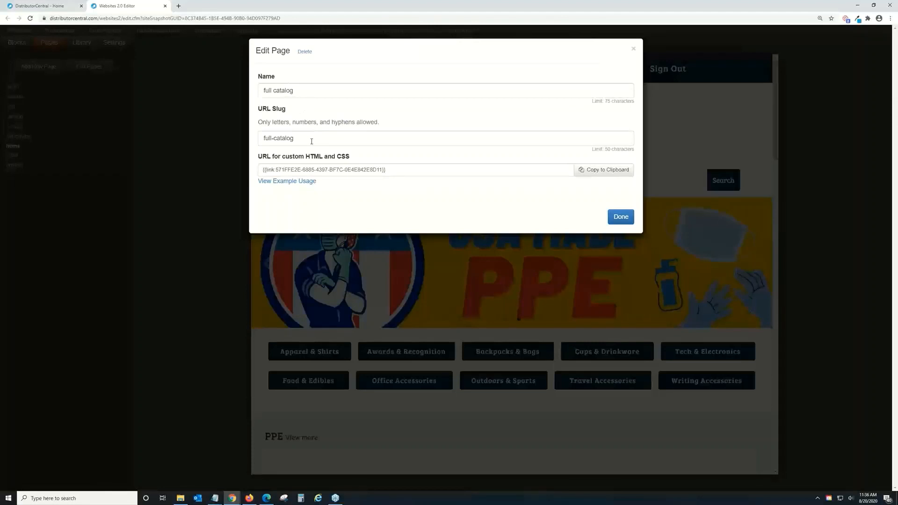
left_click(626, 217)
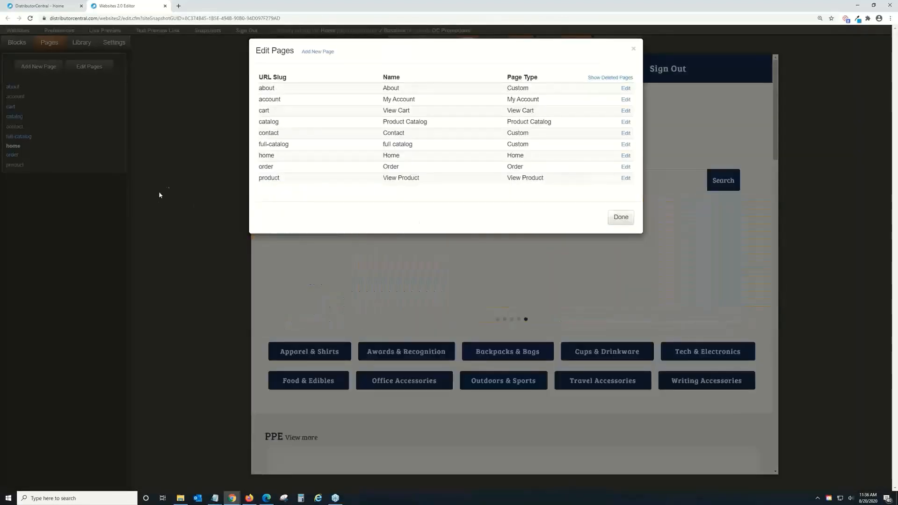
left_click(167, 181)
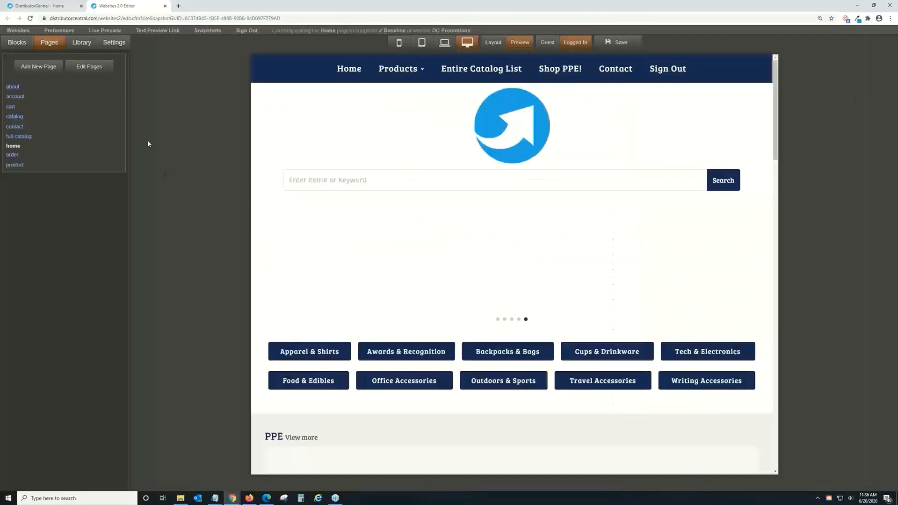
Step: Review the options for adding a new custom URL in the library, and leave without saving one
left_click(85, 42)
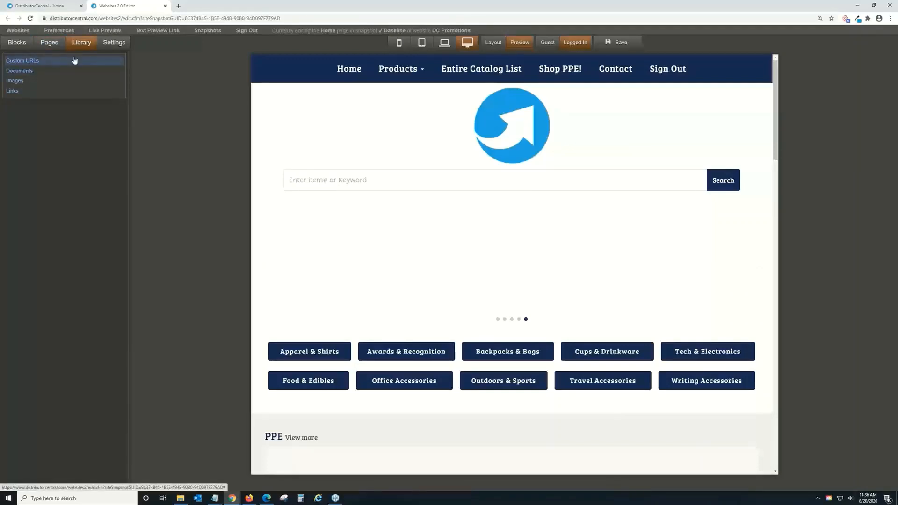
left_click(74, 60)
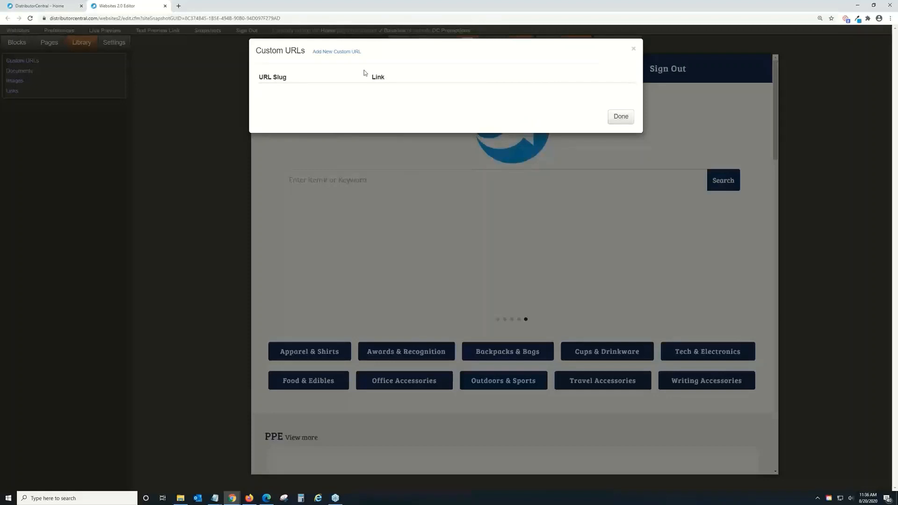
left_click(340, 52)
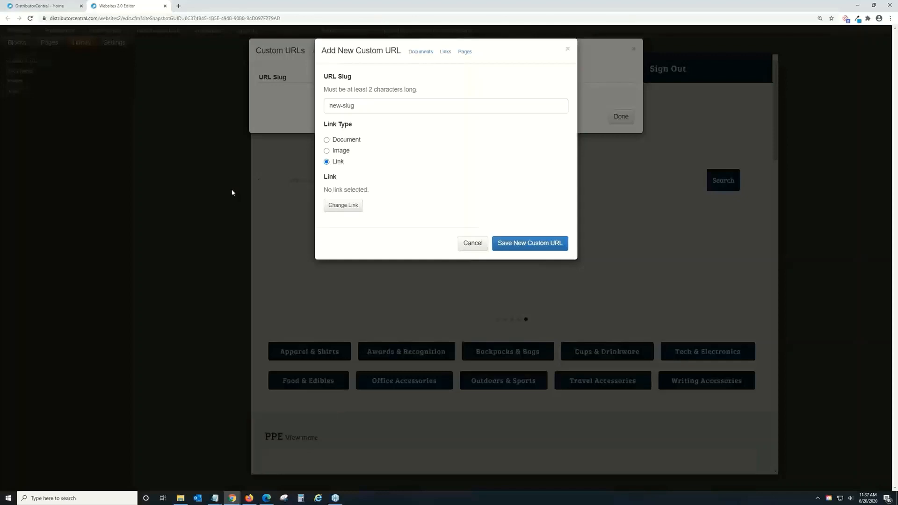
left_click(64, 6)
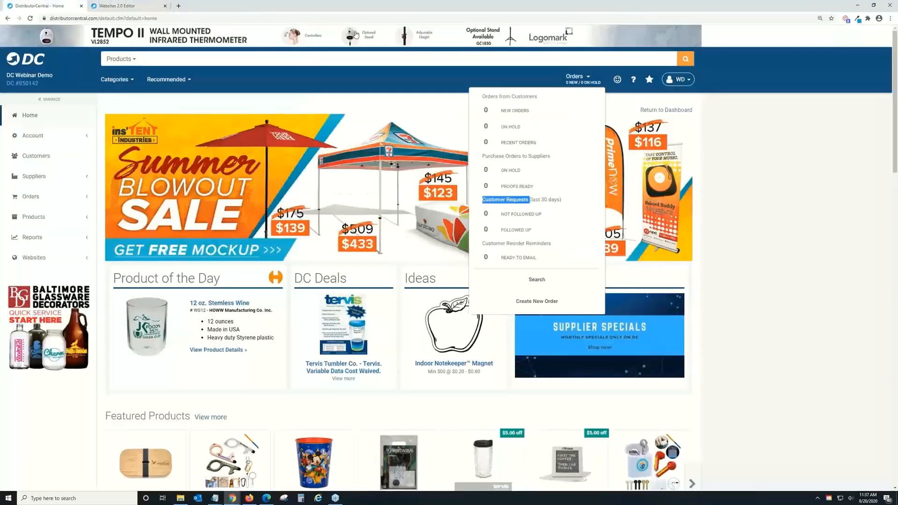
left_click(777, 147)
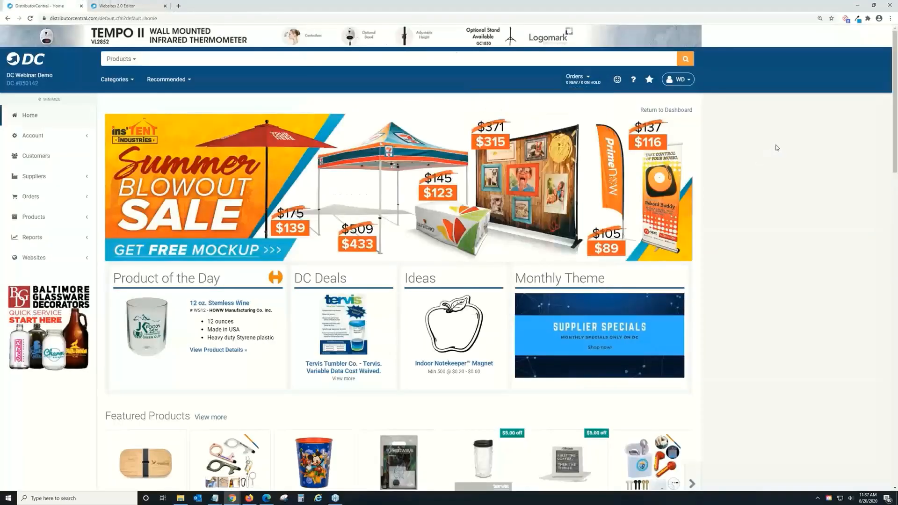
left_click(116, 6)
left_click(198, 180)
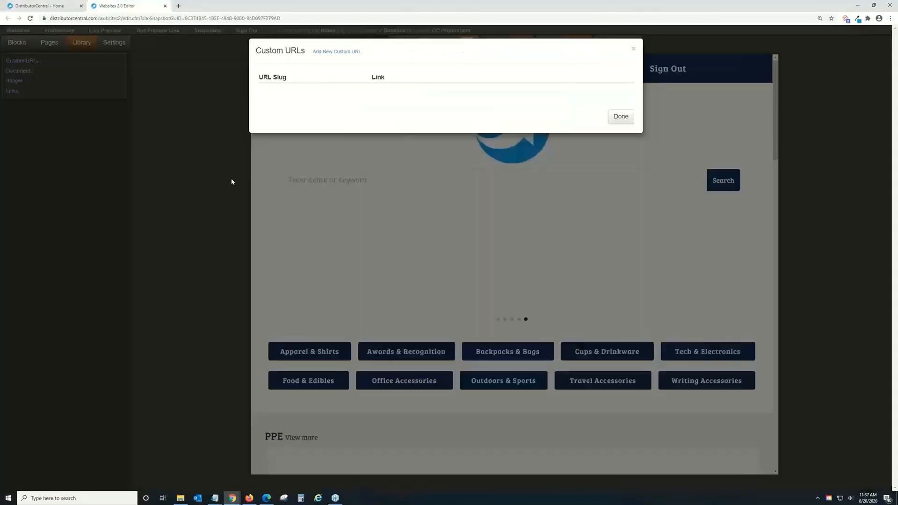
left_click(617, 117)
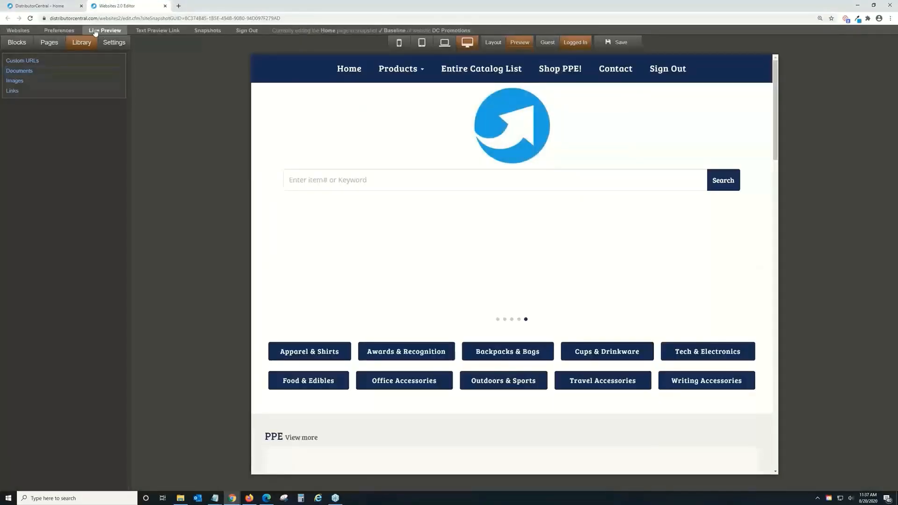
Step: Open the live preview of the site, go to the USA Made 20" Dye-Sublimated Head and Neck Sleeve product, and copy its page address
left_click(51, 42)
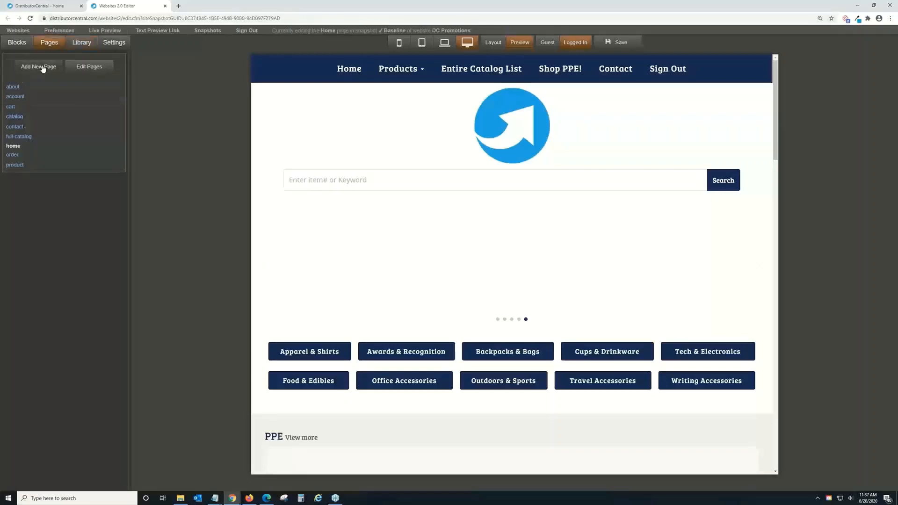
left_click(103, 30)
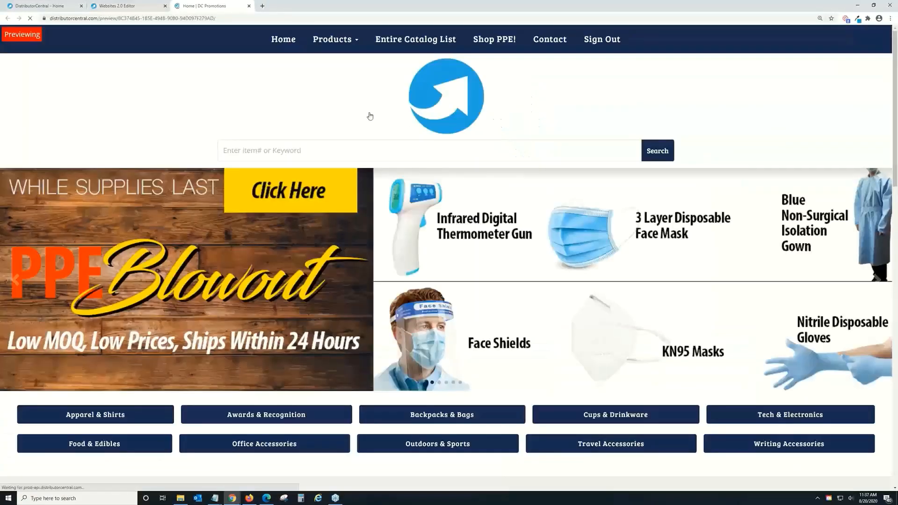
scroll(367, 115, "down", 7)
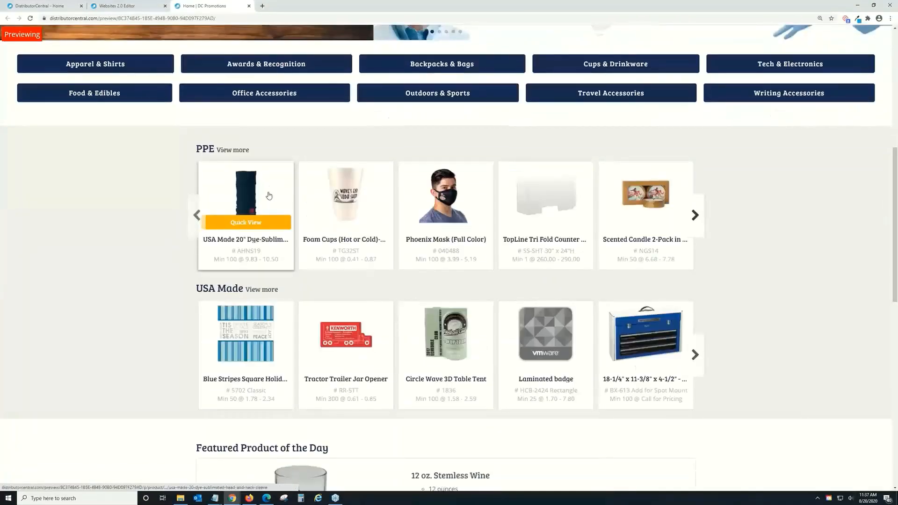
mouse_move(508, 339)
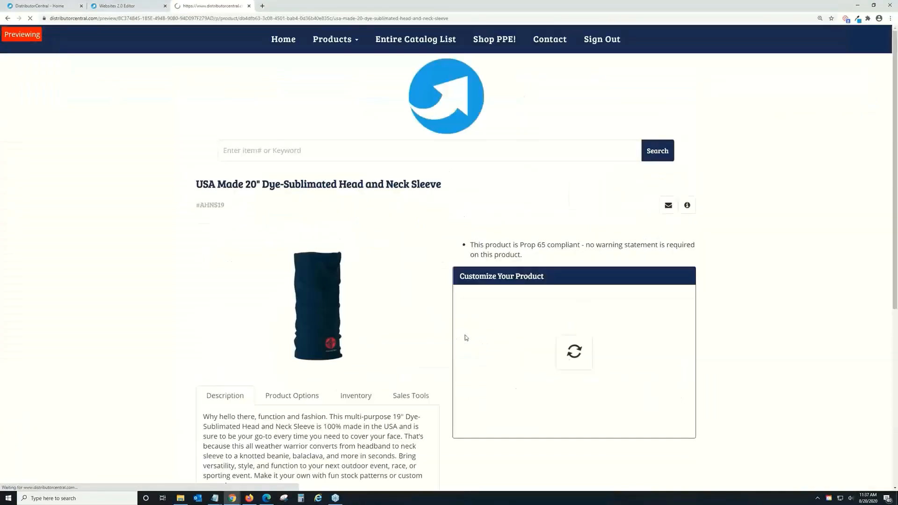
left_click(326, 18)
right_click(327, 18)
left_click(347, 53)
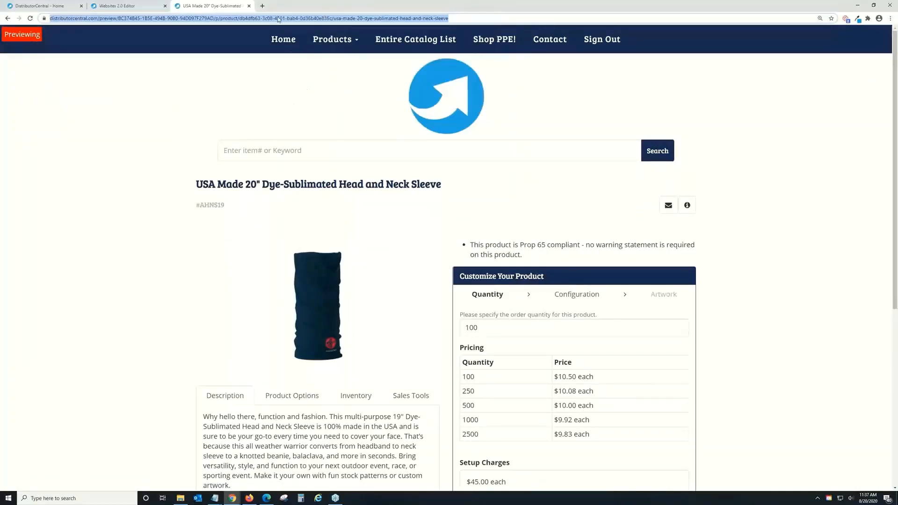
Step: Return to the website editor and review the library's custom URLs and documents, comparing with the previewed product page's address
left_click(117, 6)
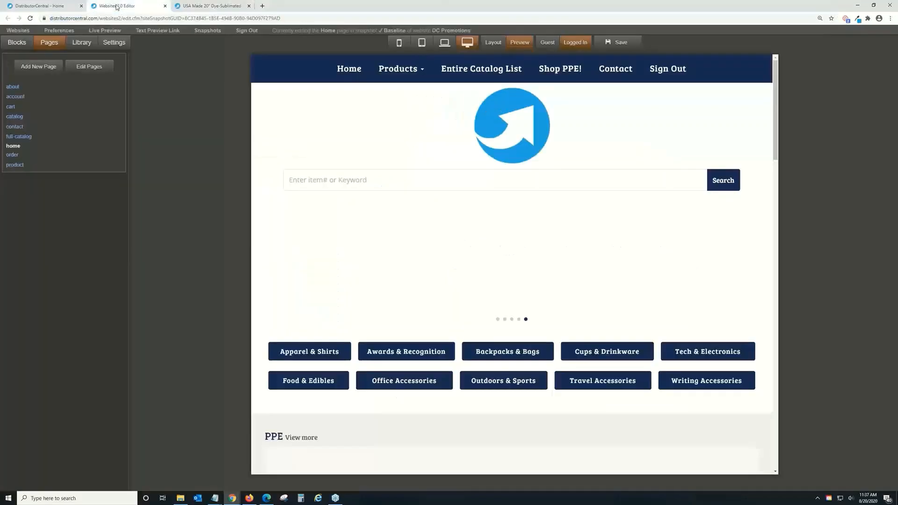
left_click(75, 43)
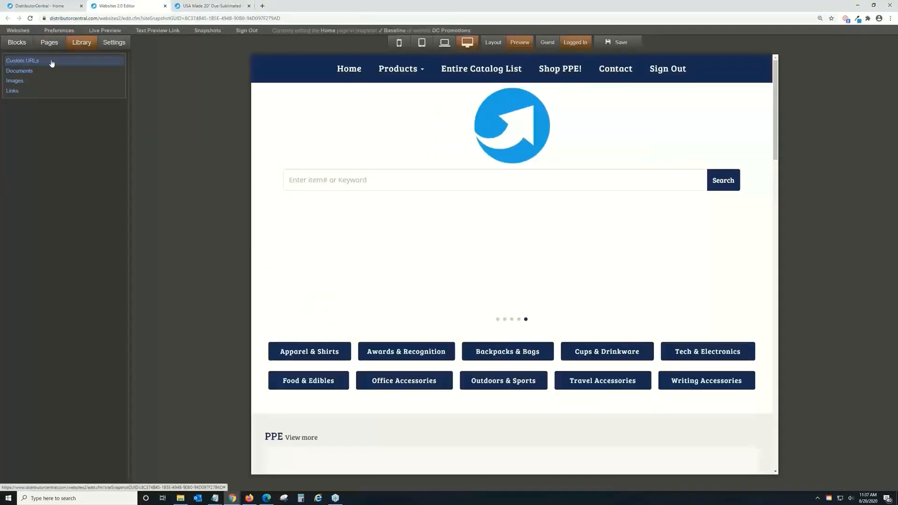
left_click(28, 61)
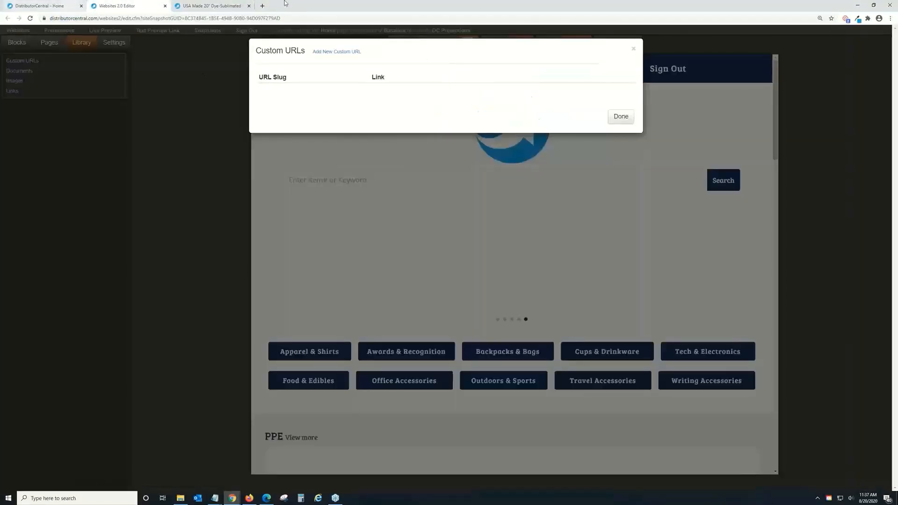
left_click(211, 5)
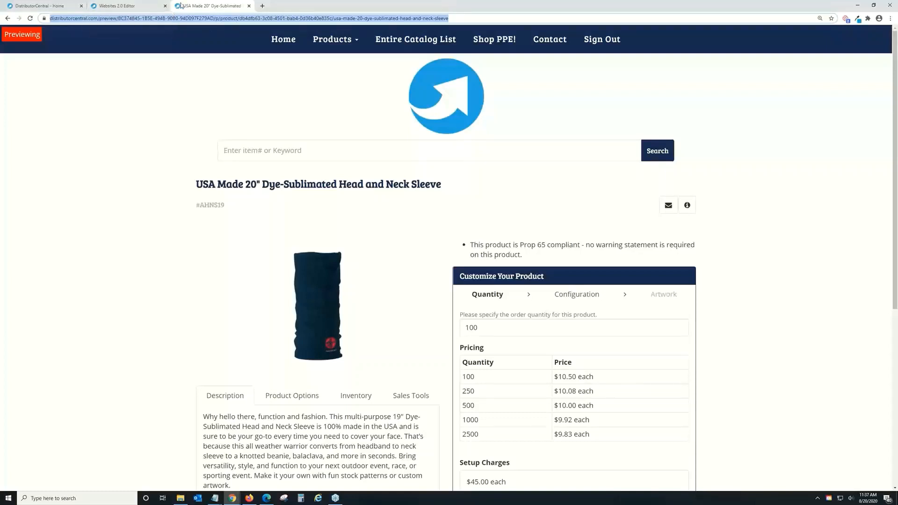
left_click(126, 6)
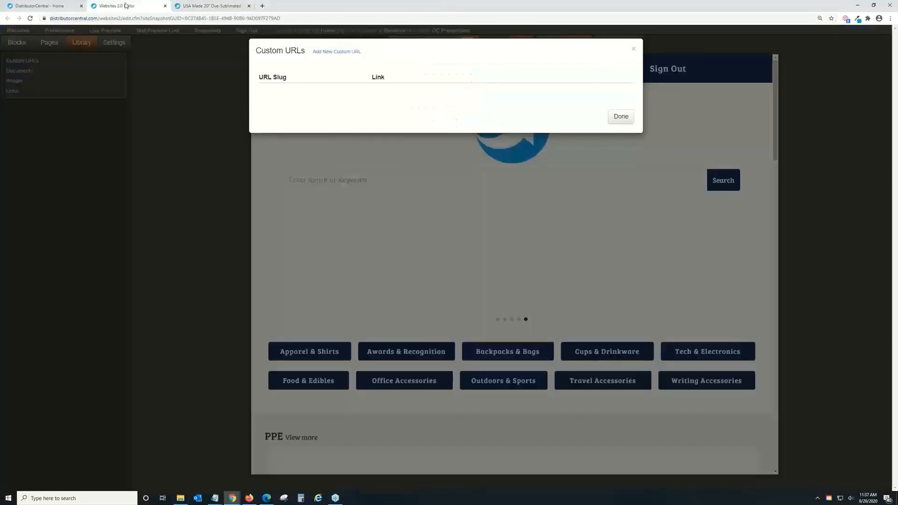
left_click(207, 64)
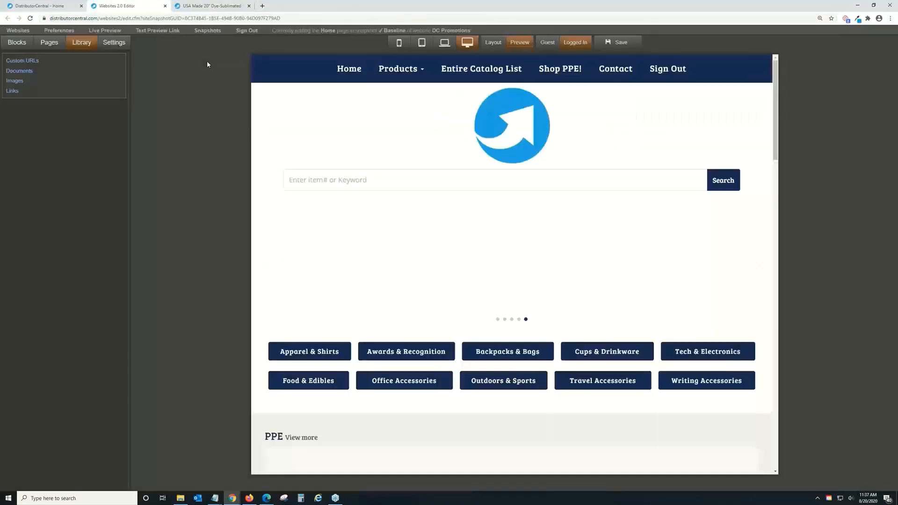
left_click(52, 77)
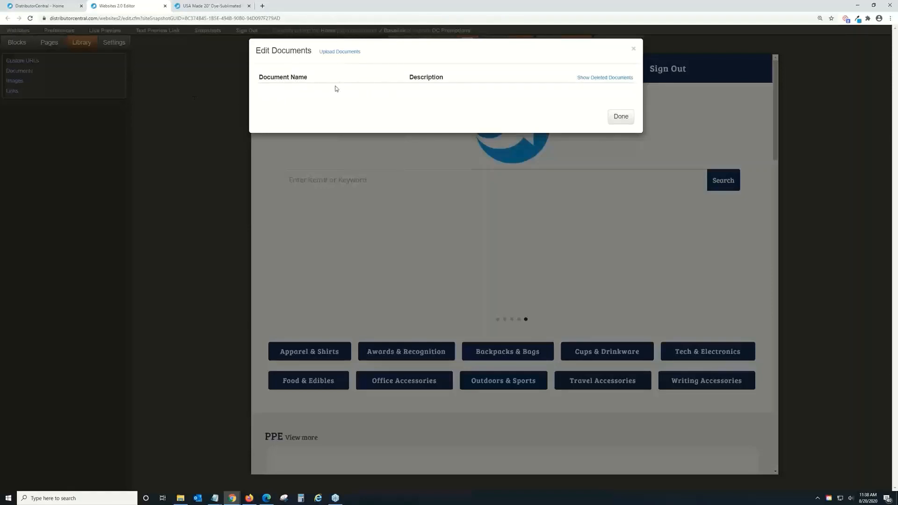
left_click(208, 92)
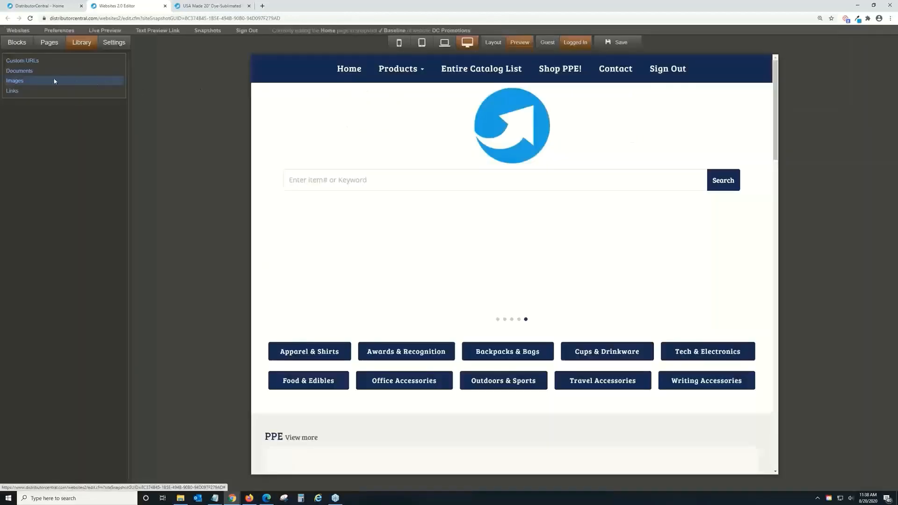
Step: Start an image upload in the website's image library and browse to the Images folder inside the Desktop's DC folder
left_click(53, 79)
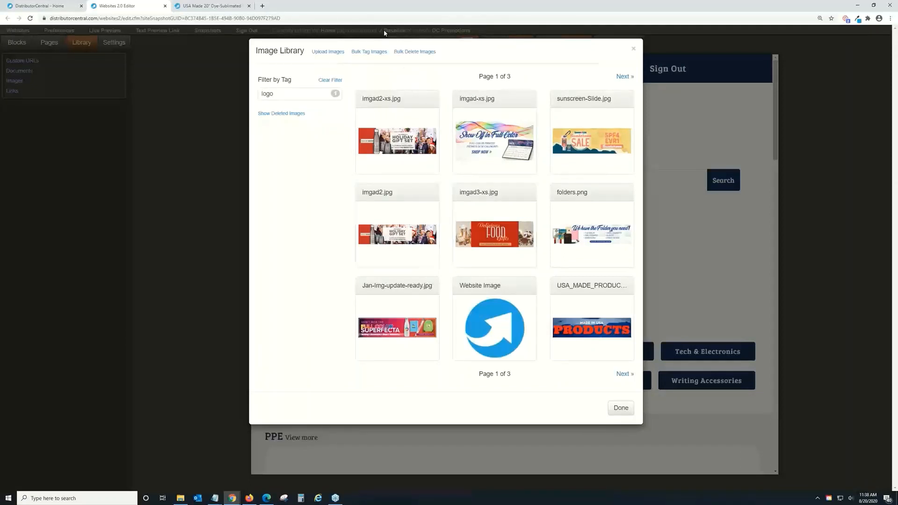
left_click(329, 52)
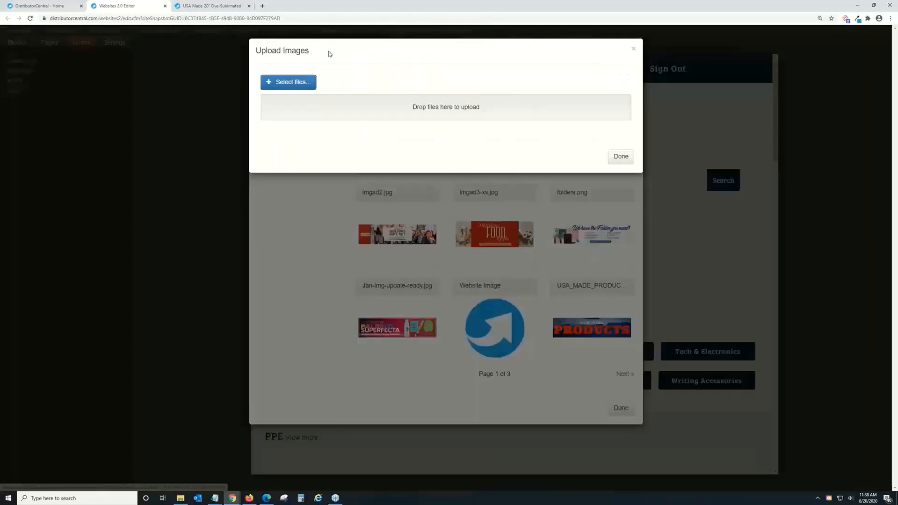
left_click(308, 84)
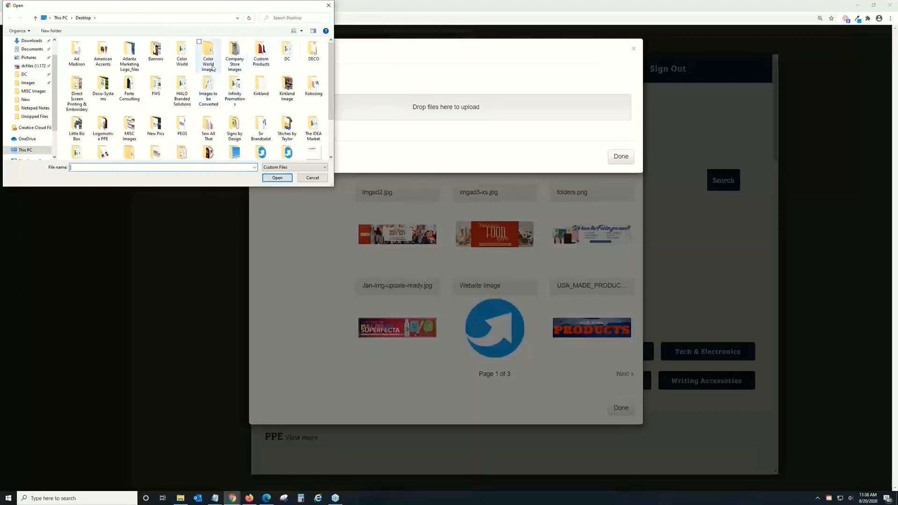
left_click(276, 56)
double_click(282, 55)
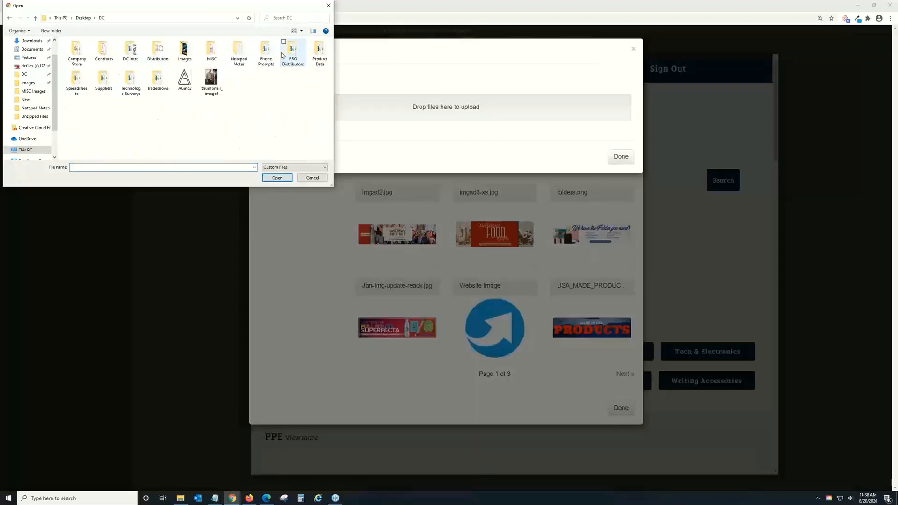
double_click(185, 51)
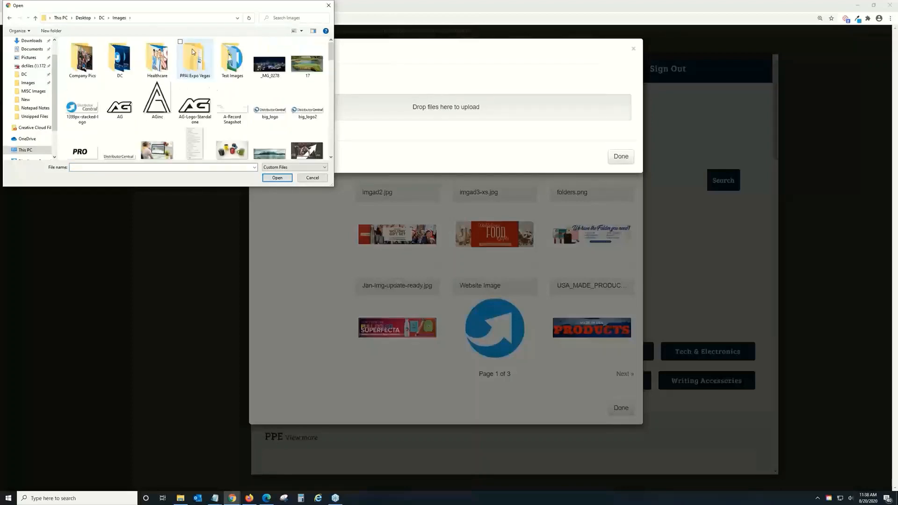
Step: Upload the DC Logo2 image to the image library, and close the library when the upload is done
scroll(232, 79, "down", 3)
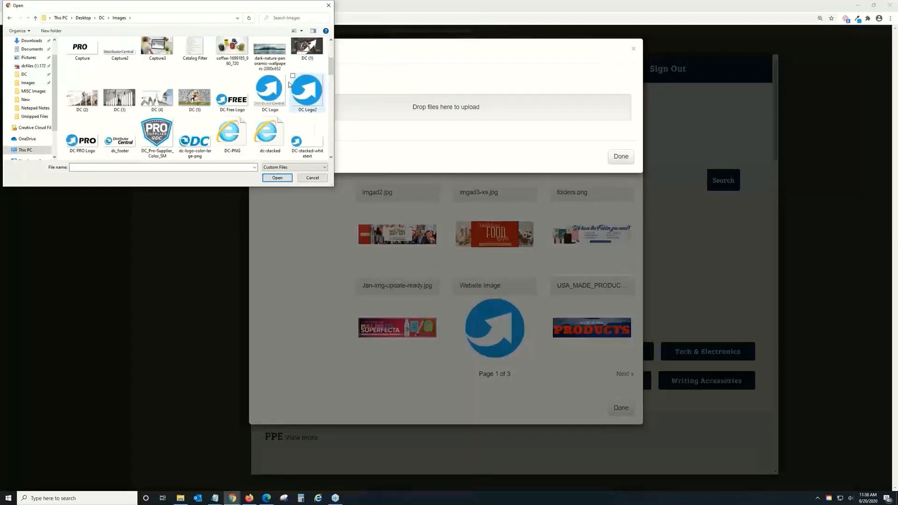
scroll(229, 77, "down", 2)
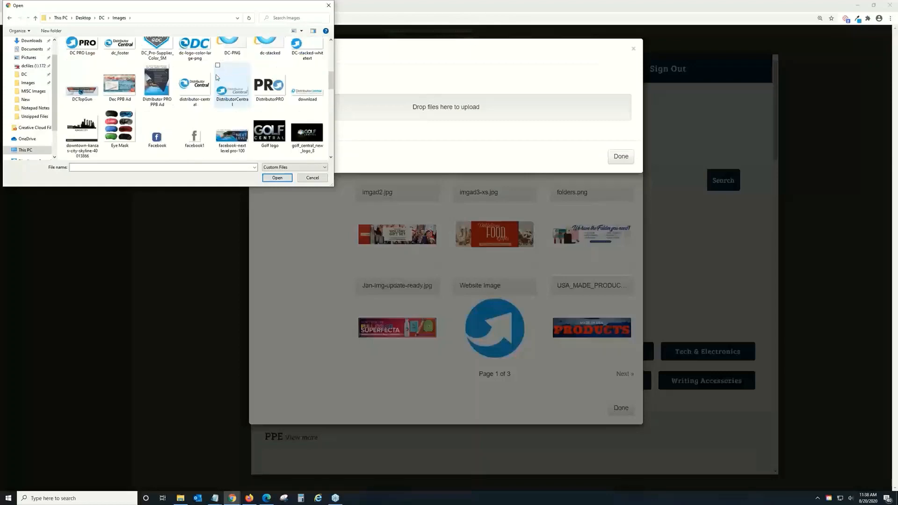
scroll(217, 77, "up", 2)
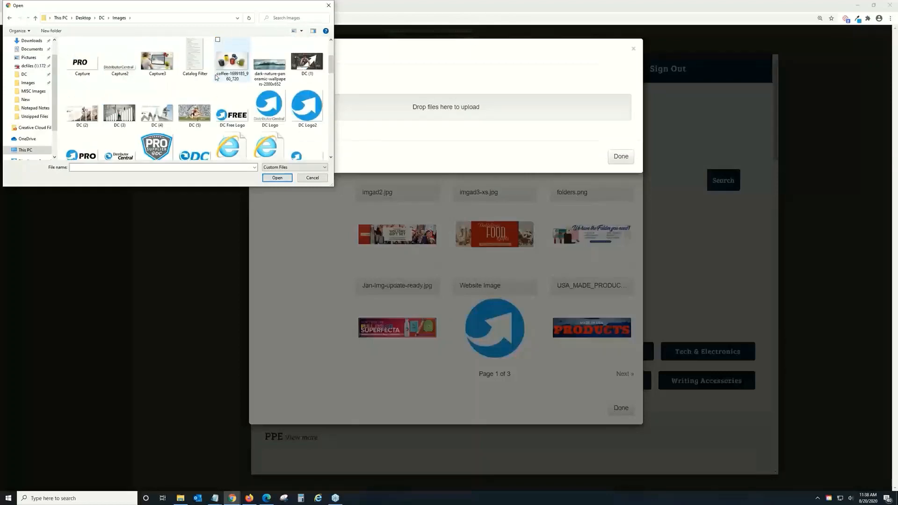
left_click(310, 111)
left_click(281, 178)
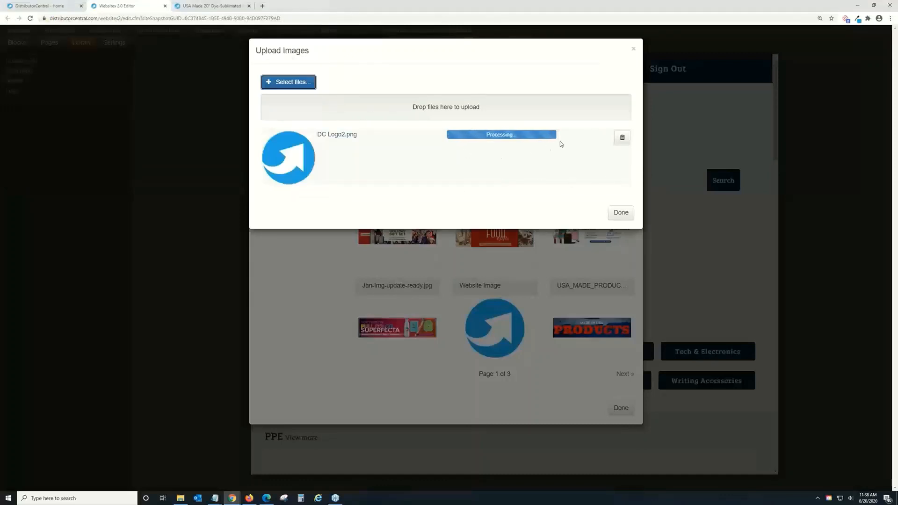
left_click(620, 204)
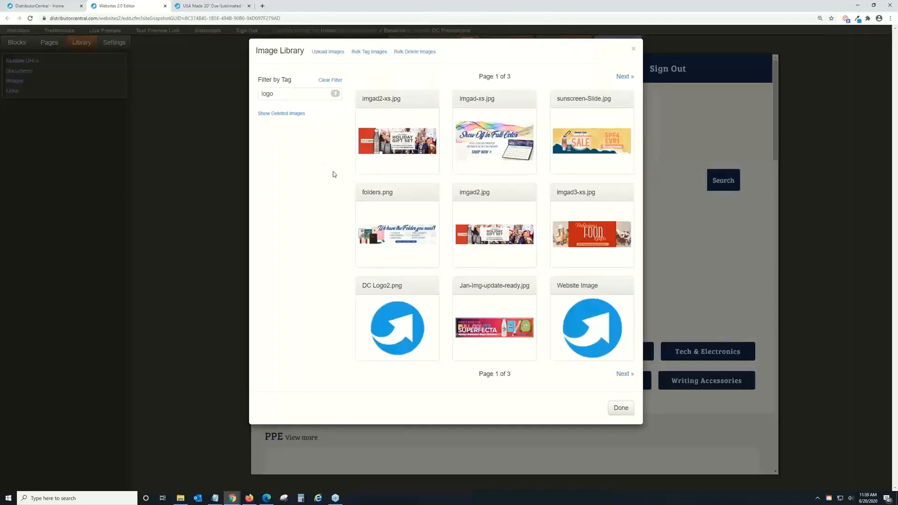
left_click(619, 414)
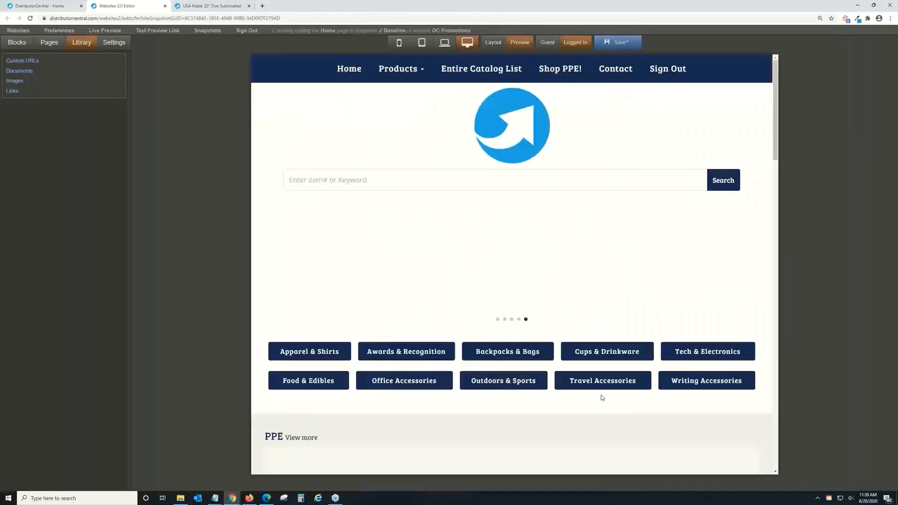
Step: Review the library's existing links and the options for adding a new link, without saving one
left_click(60, 91)
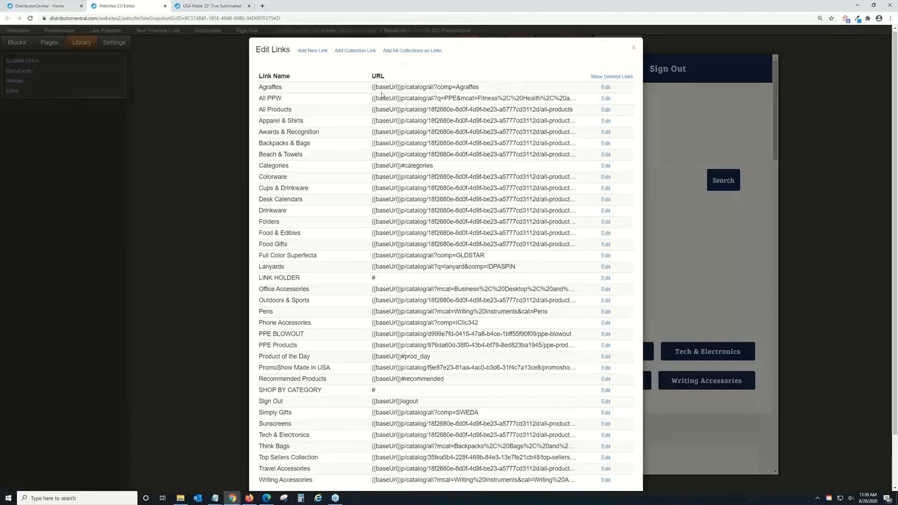
scroll(382, 95, "down", 1)
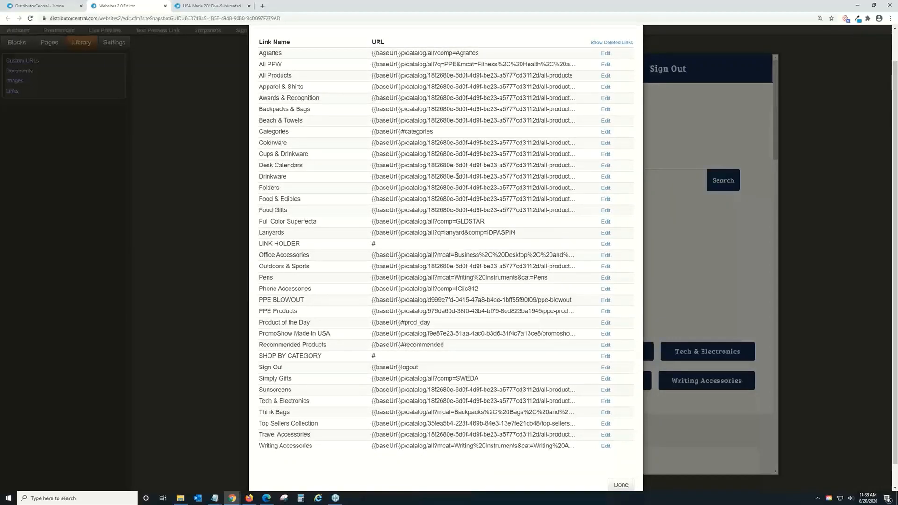
scroll(457, 246, "up", 1)
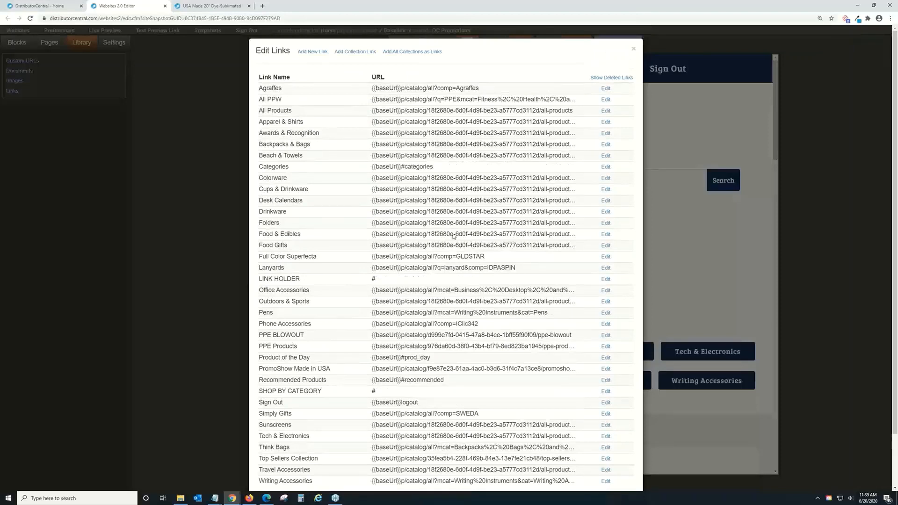
scroll(453, 223, "down", 1)
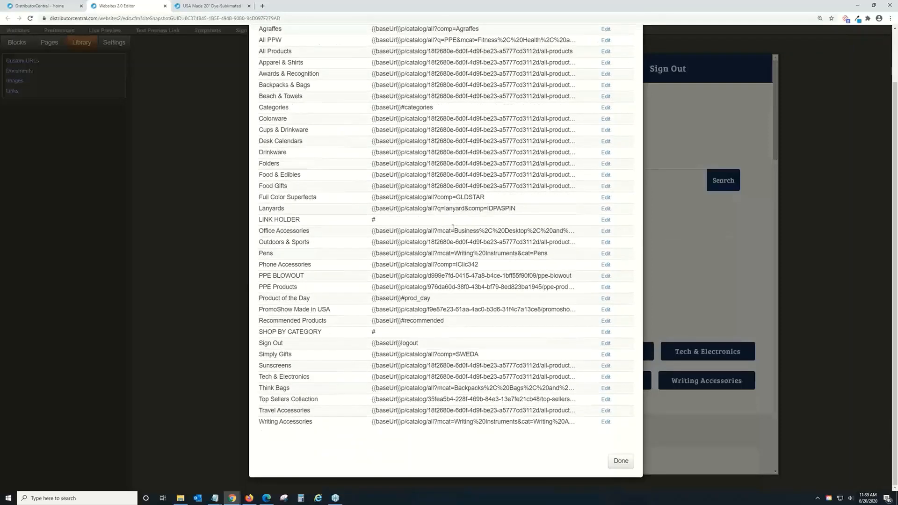
scroll(451, 229, "up", 1)
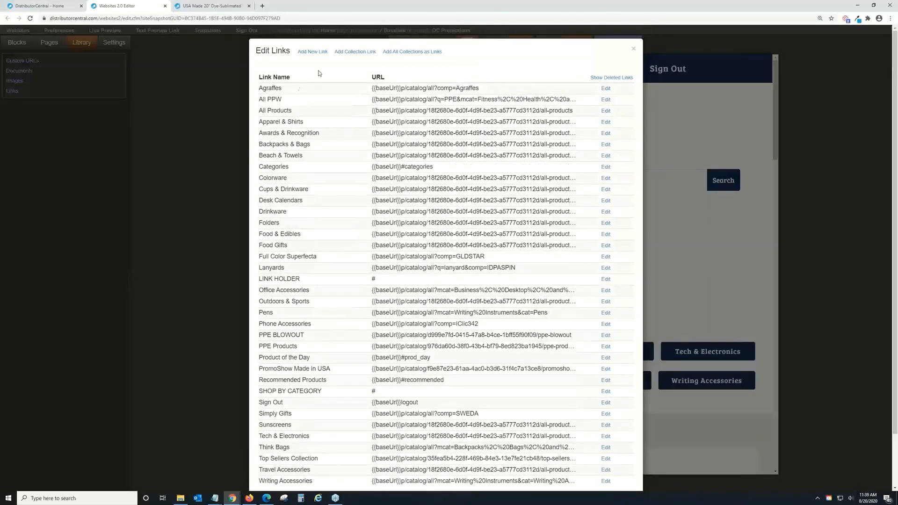
left_click(319, 53)
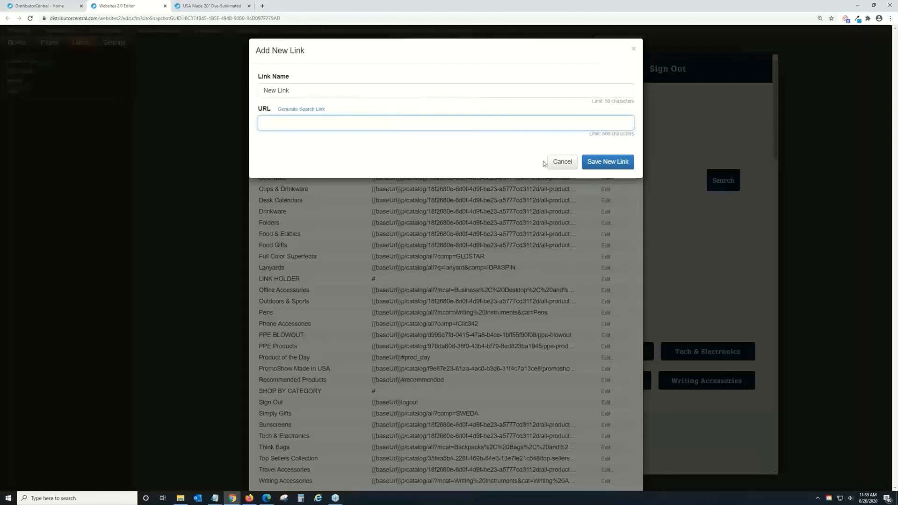
left_click(557, 164)
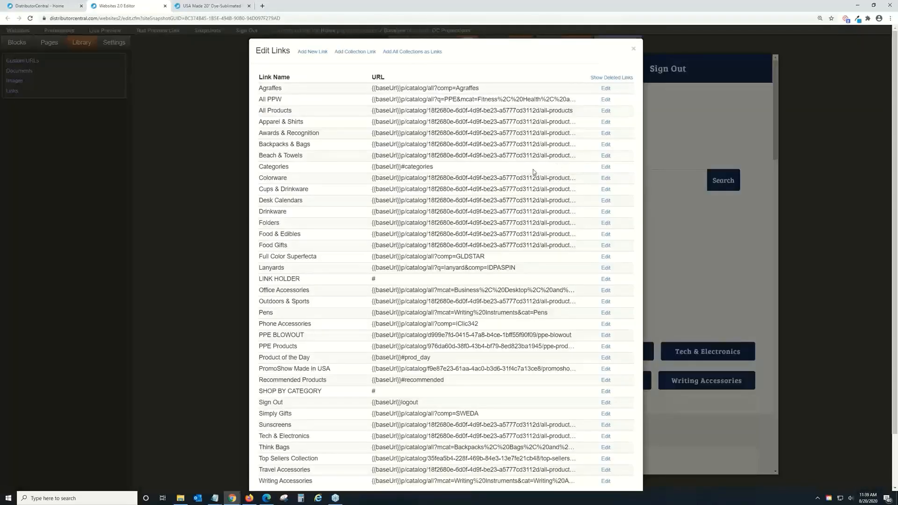
Step: Return to the DistributorCentral home page and open the DC Promotions website's product collections through the Hosting Manager
left_click(58, 7)
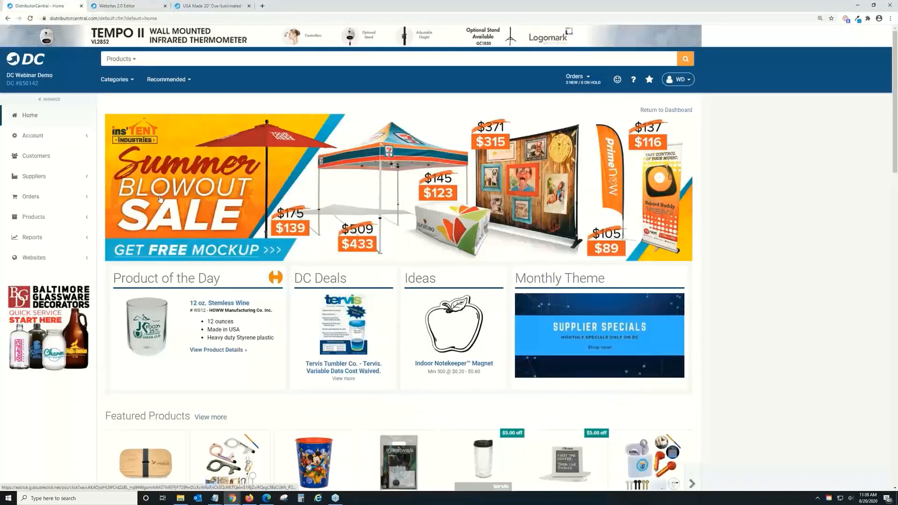
left_click(59, 262)
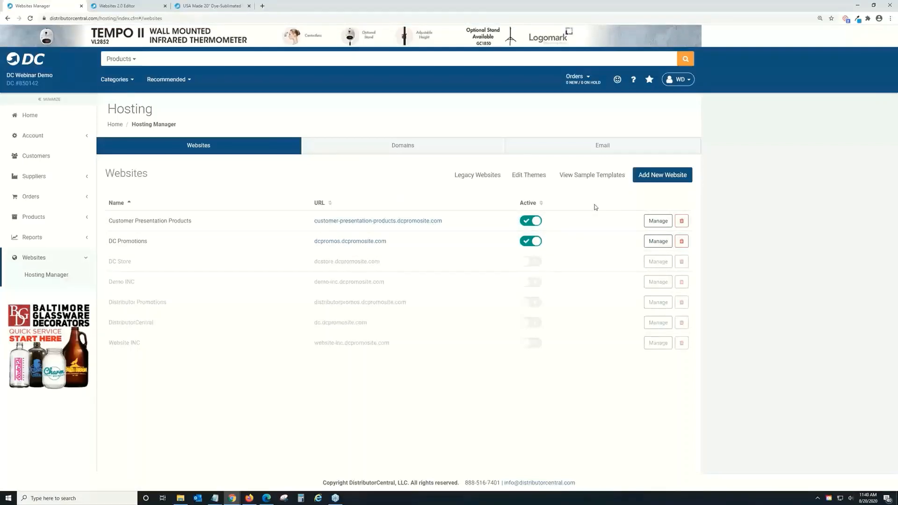
left_click(660, 241)
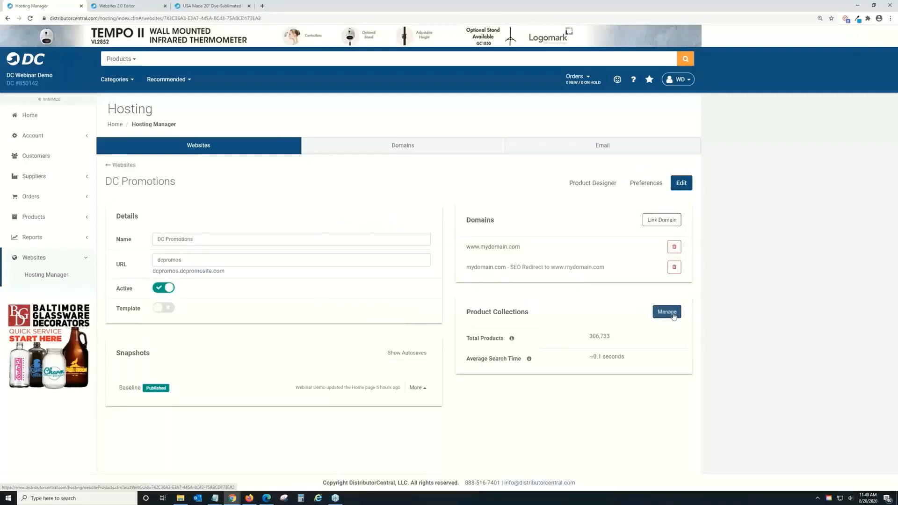
left_click(673, 316)
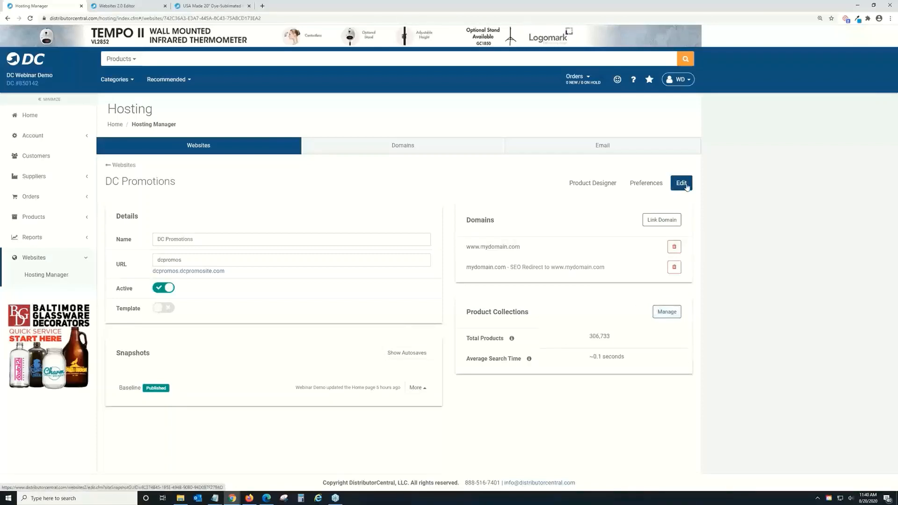
left_click(668, 312)
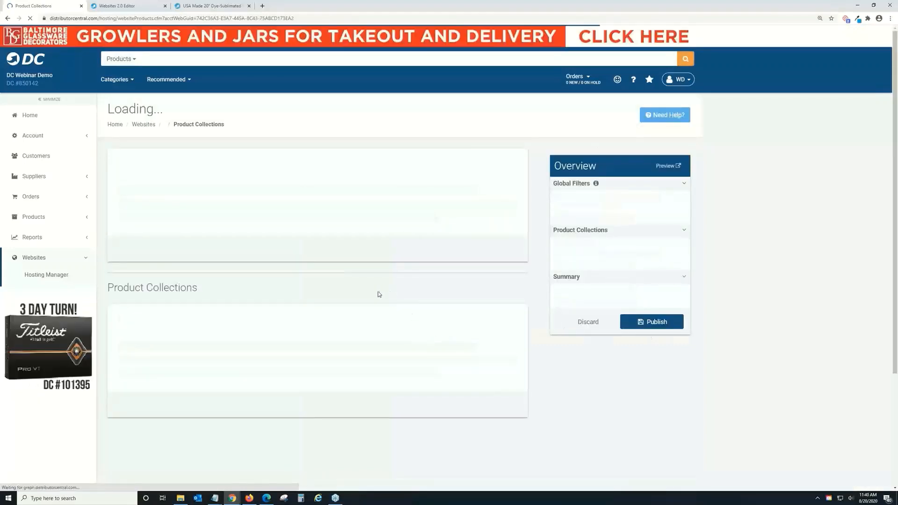
Step: Look through the existing product collections, and add a new collection named USA
scroll(378, 293, "down", 5)
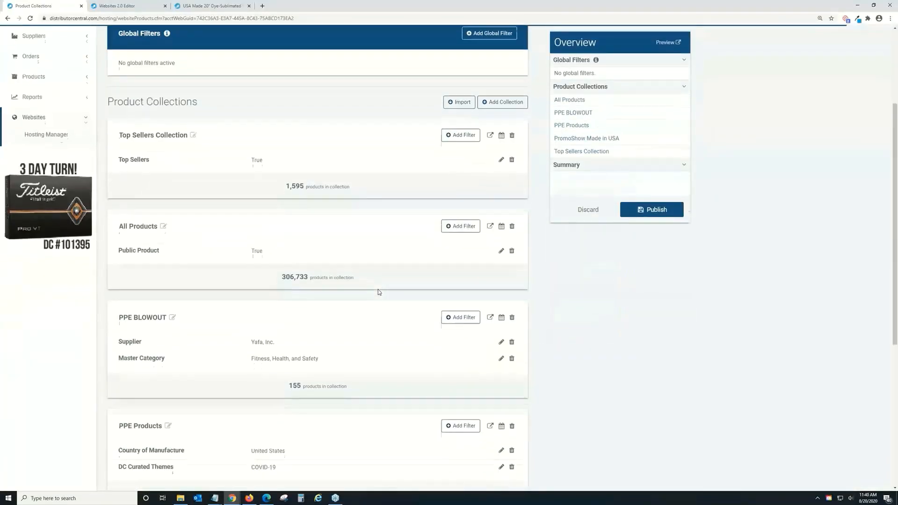
scroll(379, 292, "down", 4)
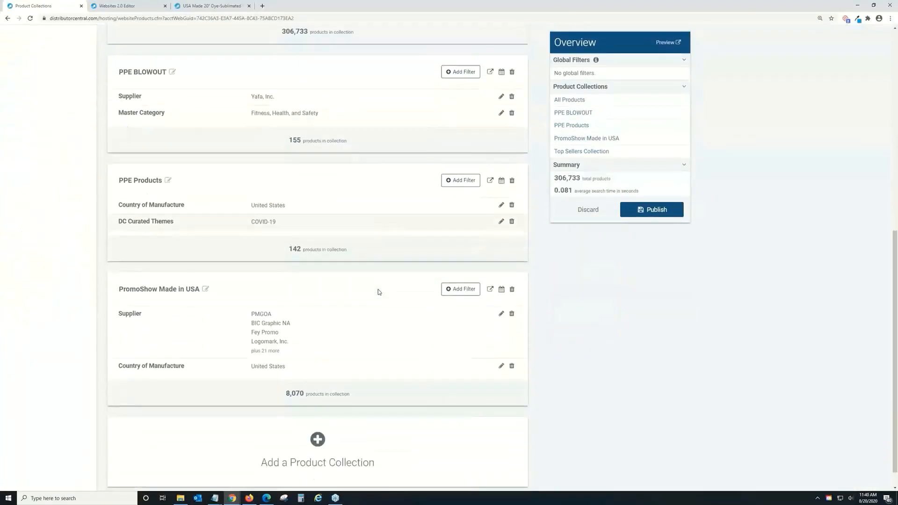
scroll(378, 292, "up", 5)
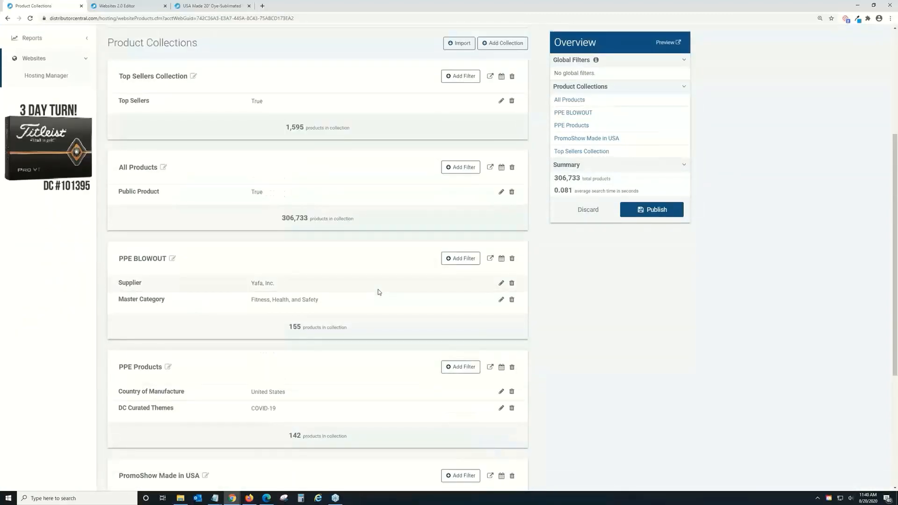
scroll(378, 292, "down", 5)
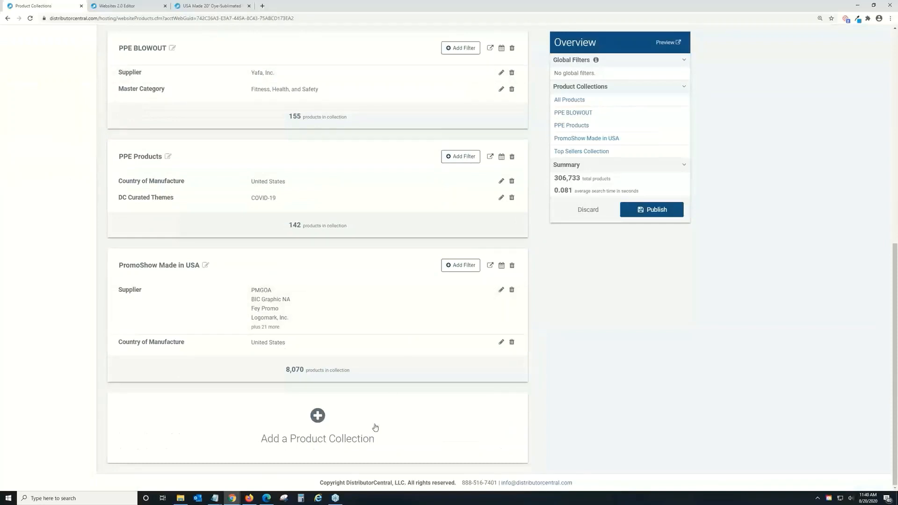
left_click(354, 415)
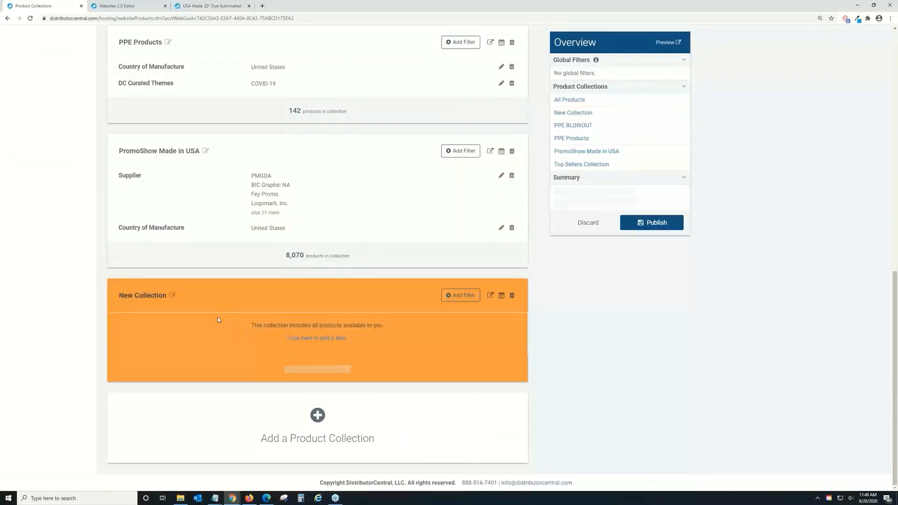
left_click(172, 295)
left_click_drag(174, 296, 118, 291)
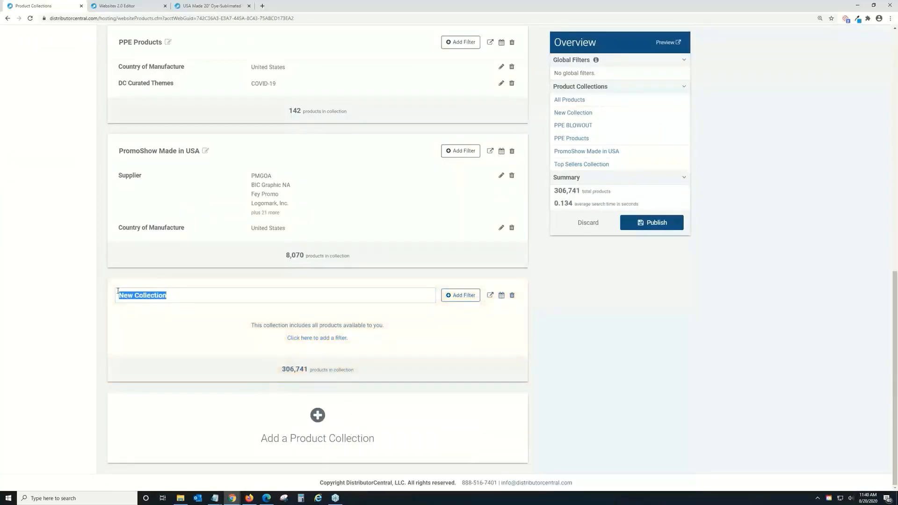
type("USA")
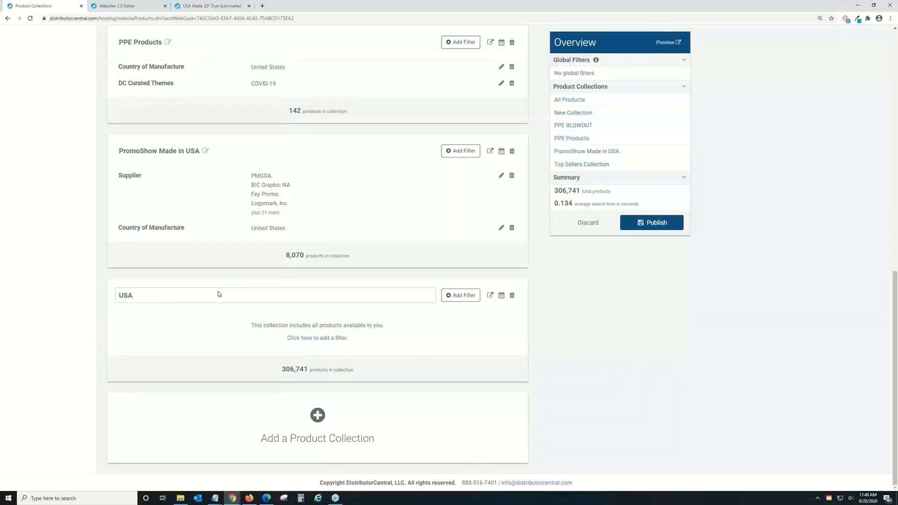
Step: Filter the USA collection to include only products with United States as country of manufacture, and publish all changes
left_click(445, 295)
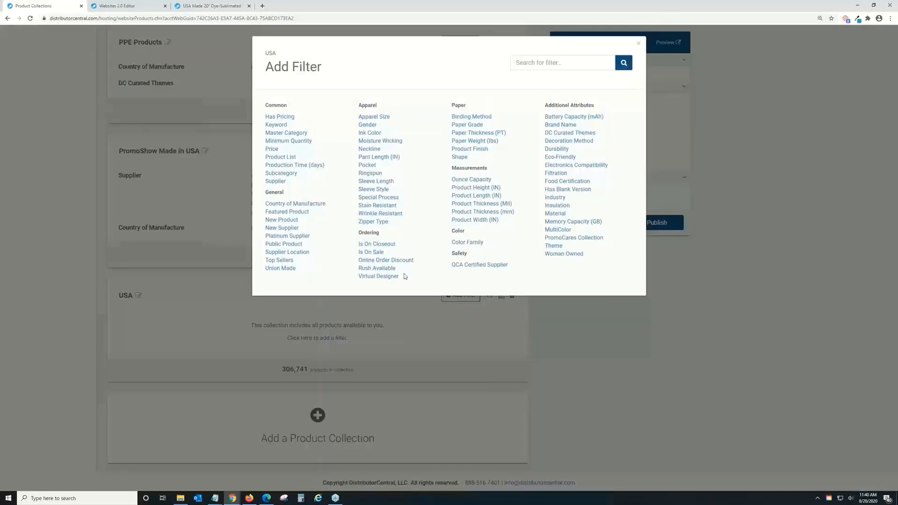
left_click(304, 203)
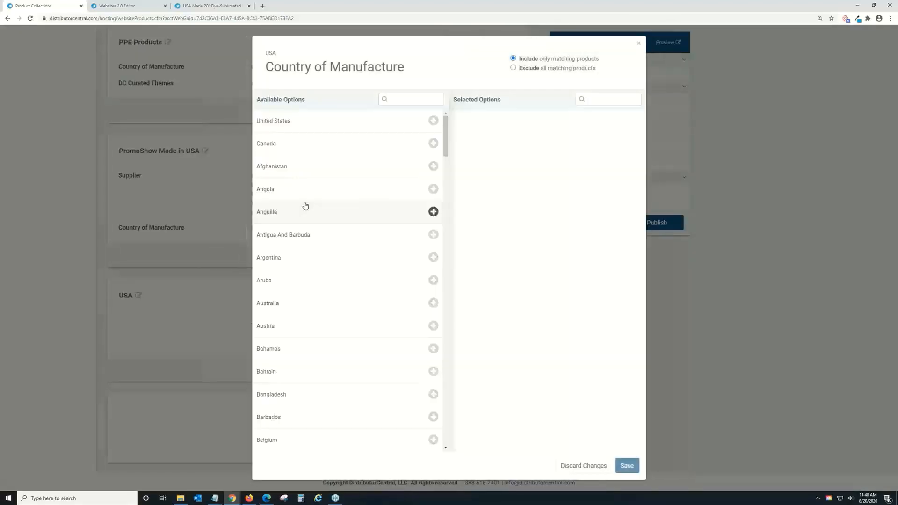
left_click(430, 123)
left_click(627, 465)
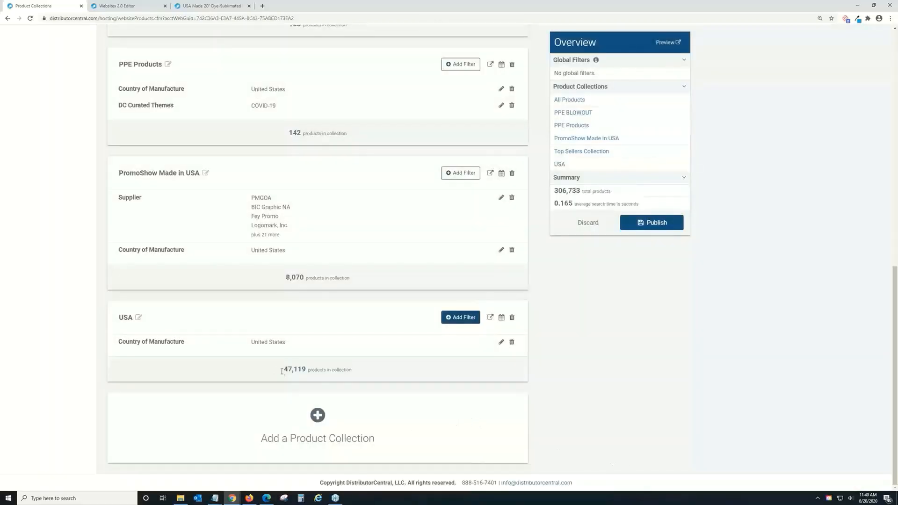
left_click(657, 224)
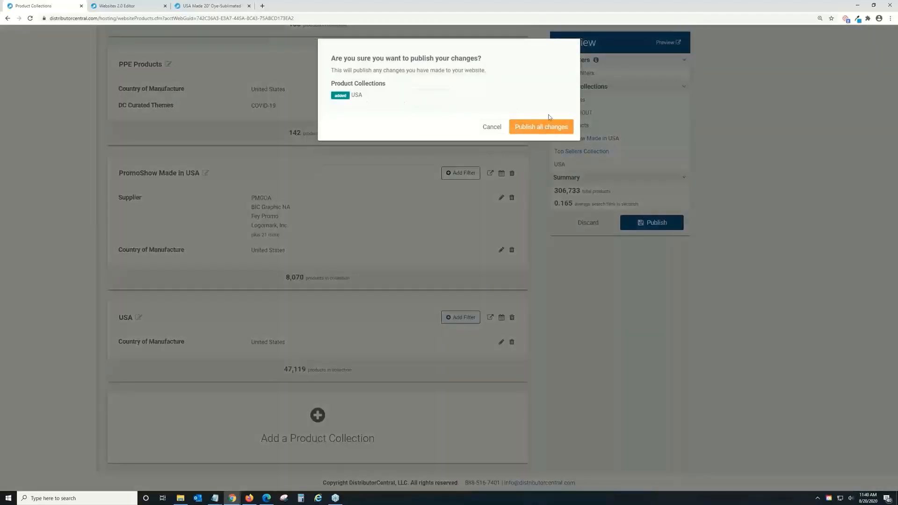
left_click(561, 131)
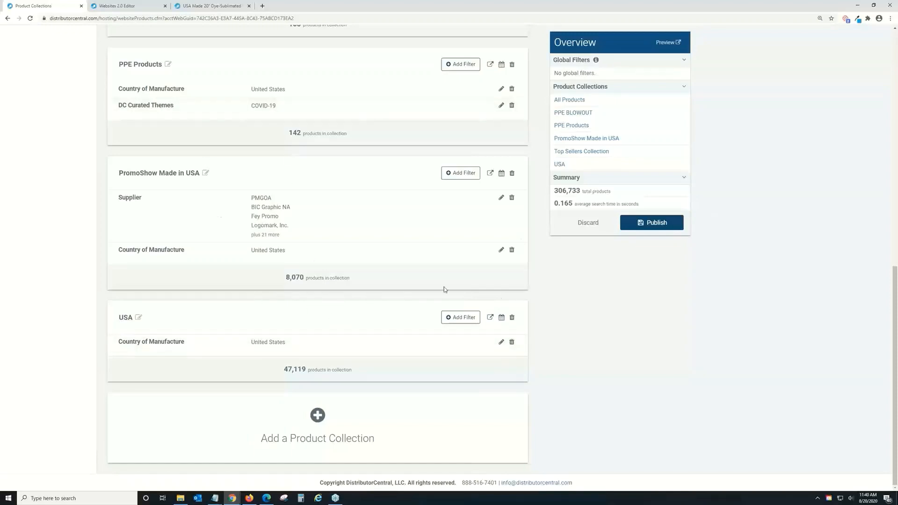
Step: Return to the website editor, reload it, and add the USA collection as a link in the library
left_click(132, 6)
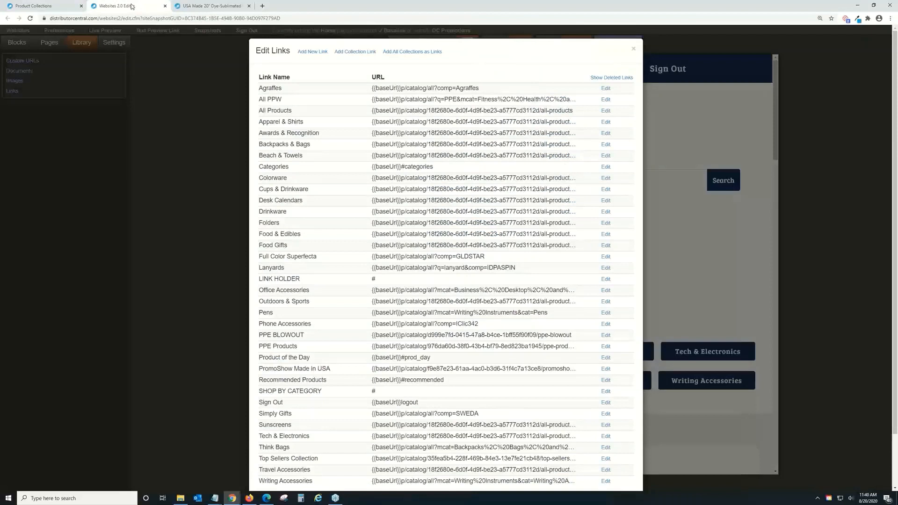
left_click(164, 138)
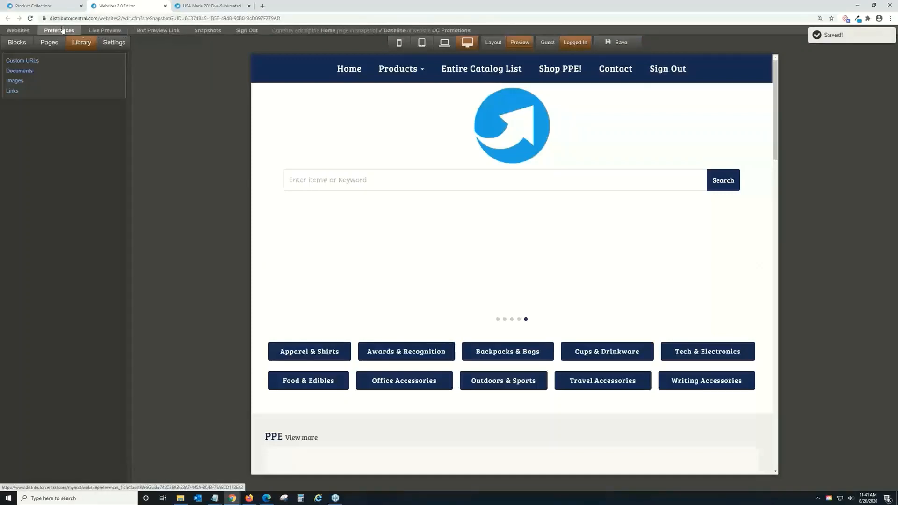
left_click(30, 19)
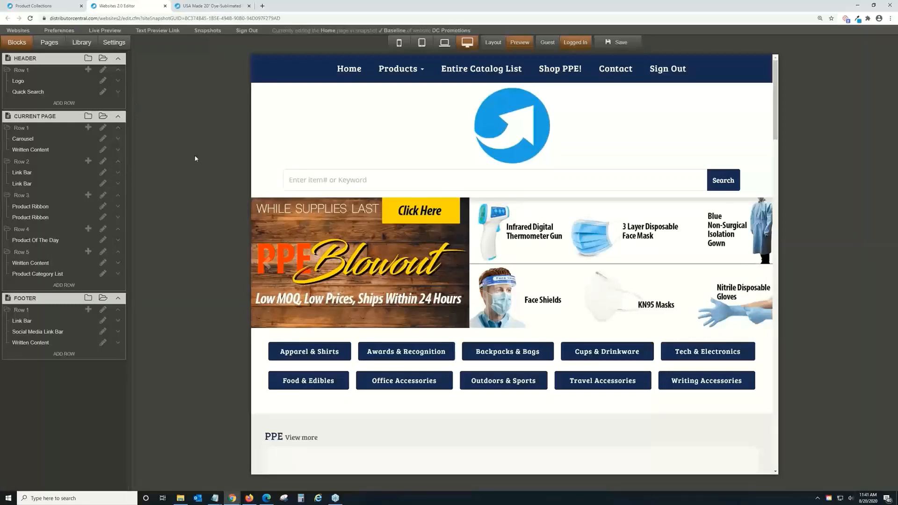
left_click(80, 46)
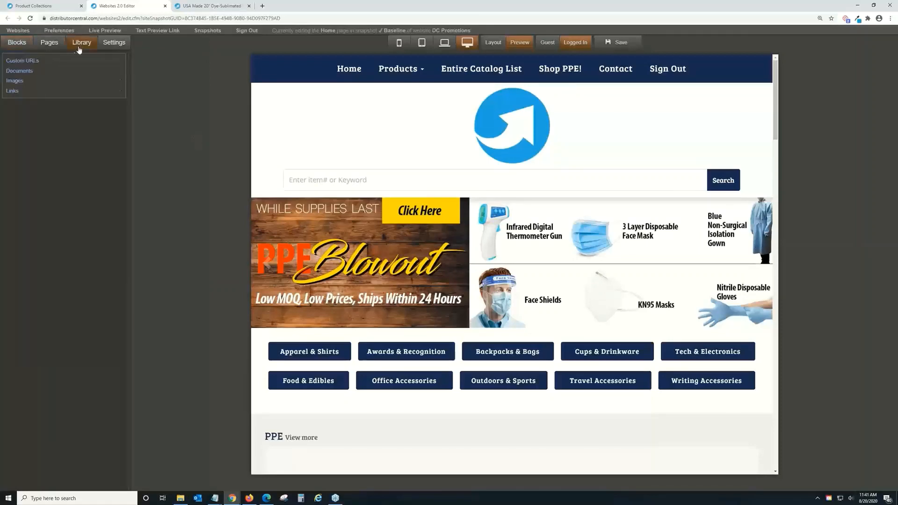
left_click(20, 91)
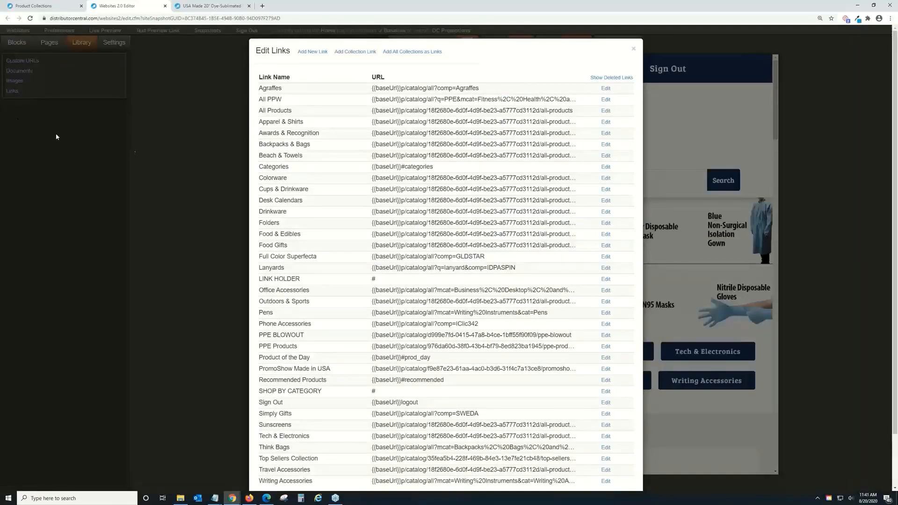
left_click(341, 52)
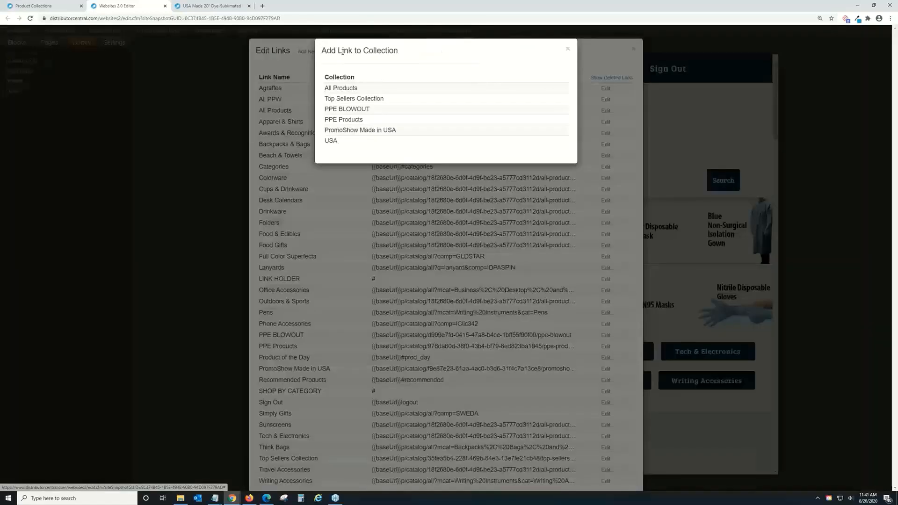
left_click(340, 141)
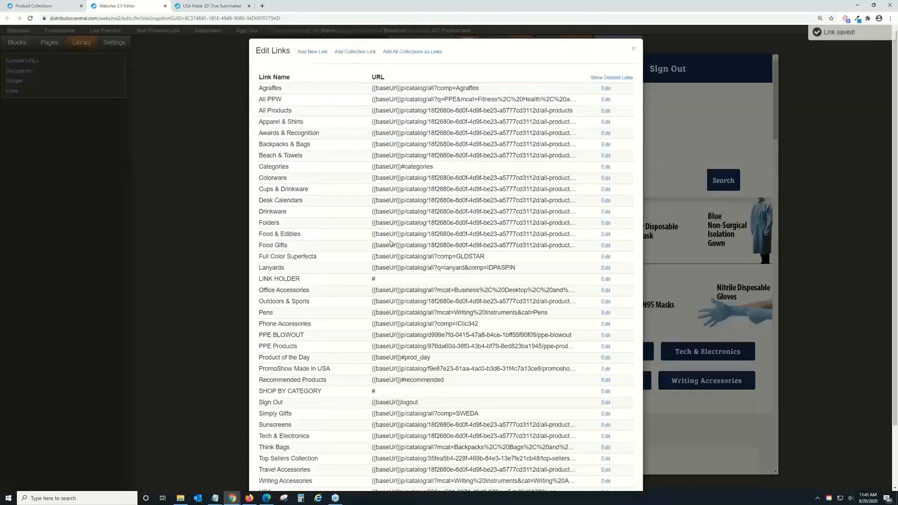
Step: Check the library's link list, add all collections as links, and close the list
scroll(391, 240, "down", 2)
scroll(391, 240, "up", 2)
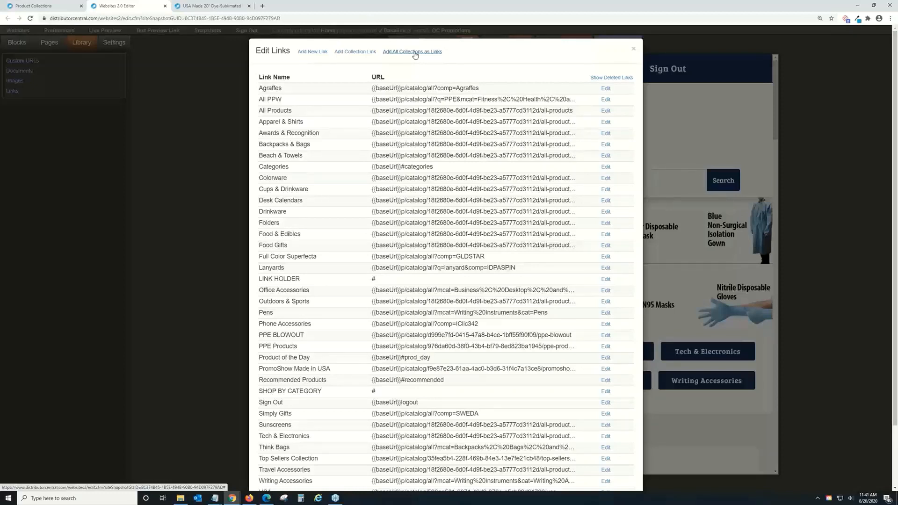
left_click(414, 53)
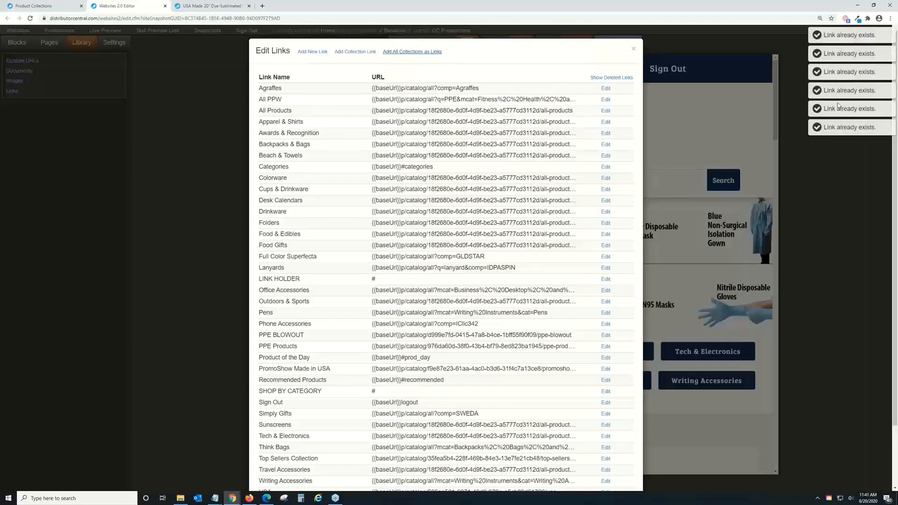
left_click(819, 218)
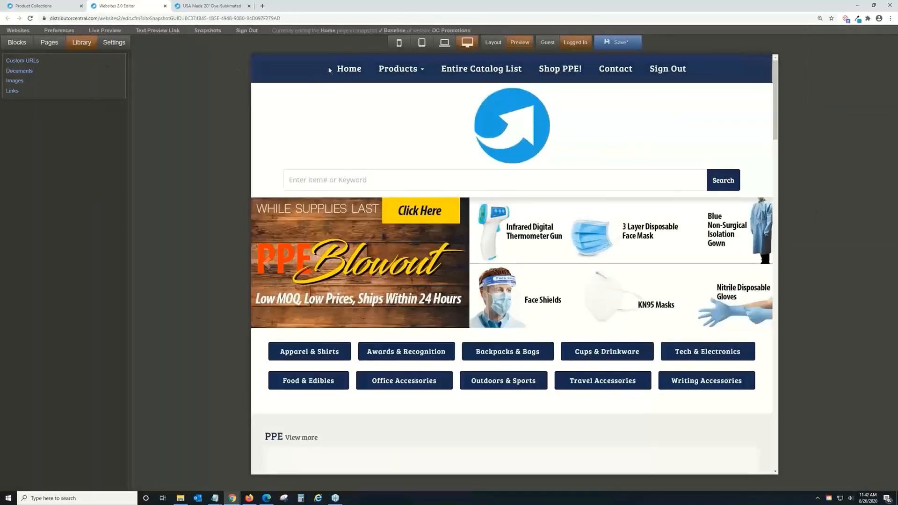
Step: Add the USA link to the Products dropdown in the global navbar
left_click(310, 77)
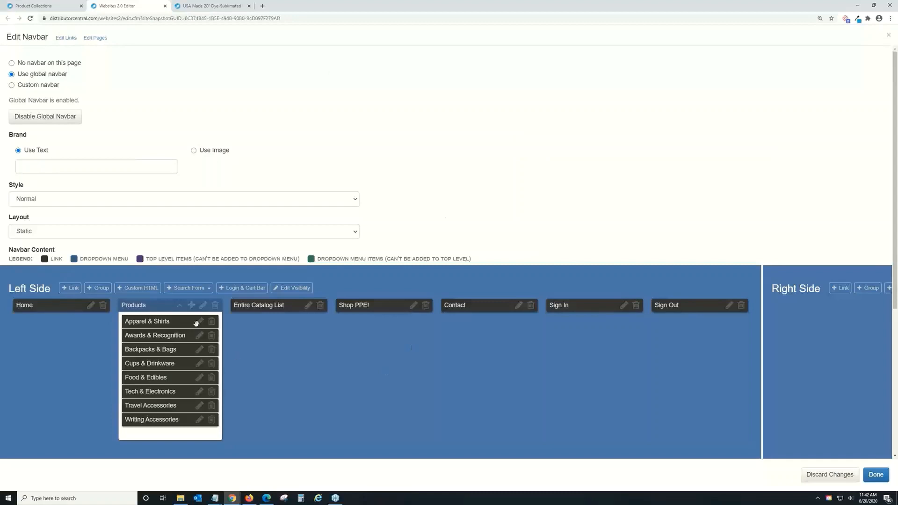
left_click(191, 306)
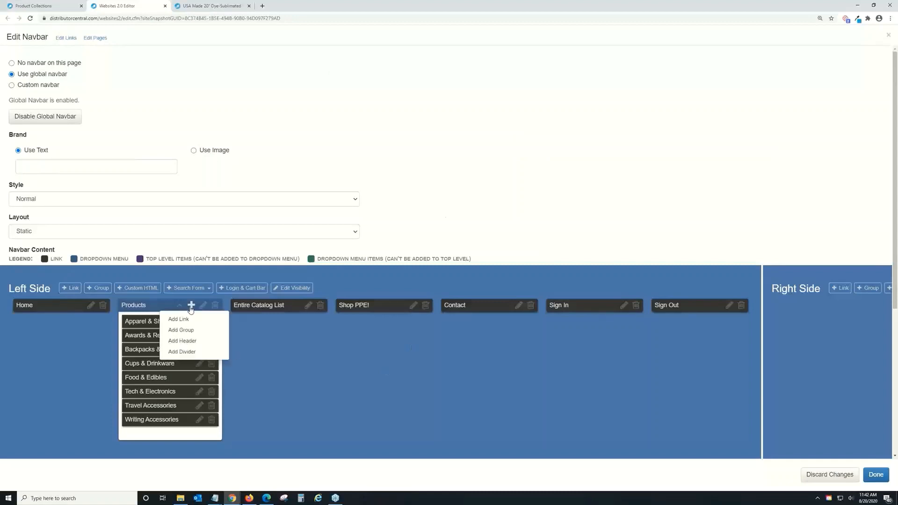
left_click(197, 320)
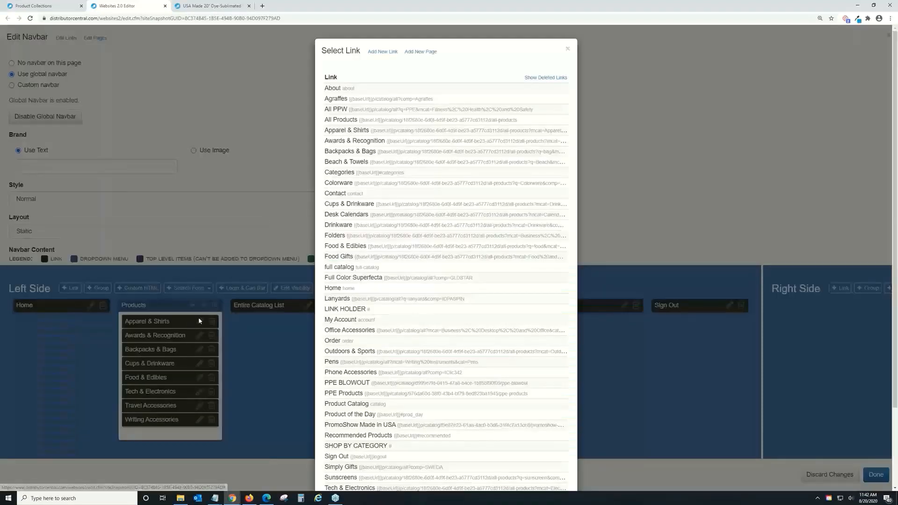
scroll(393, 210, "down", 3)
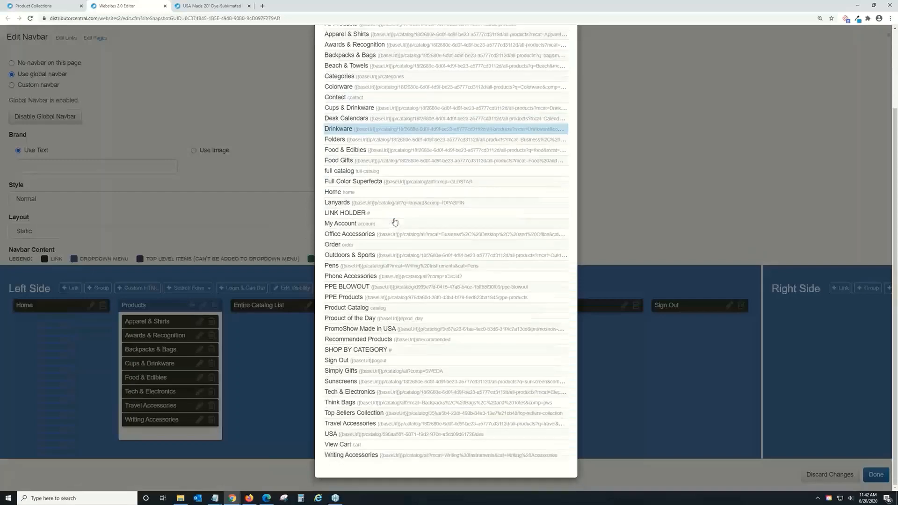
left_click(377, 434)
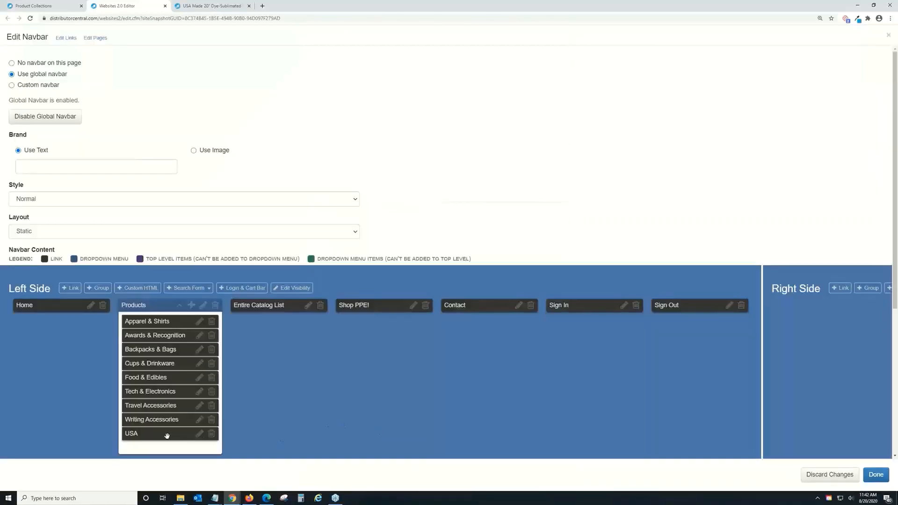
Step: Move the USA link above Apparel & Shirts in the Products dropdown, and save the website
left_click_drag(166, 436, 164, 316)
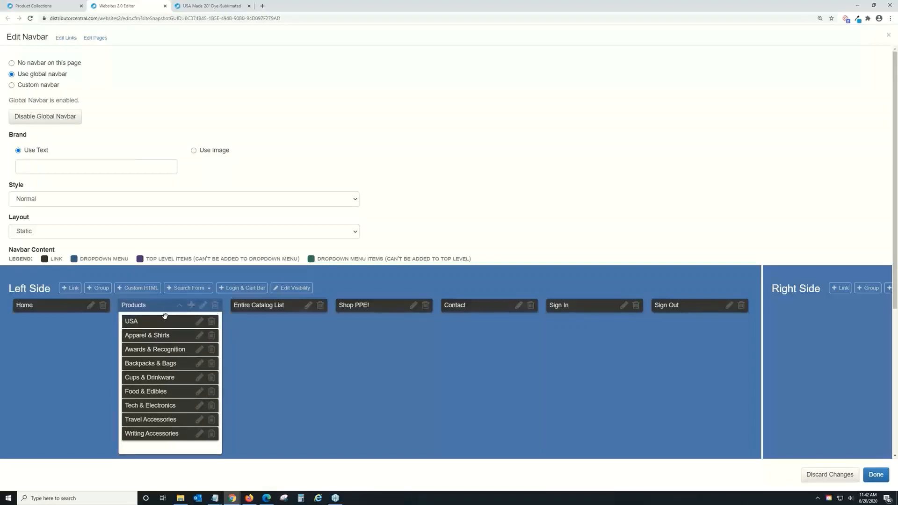
left_click(875, 474)
left_click(619, 42)
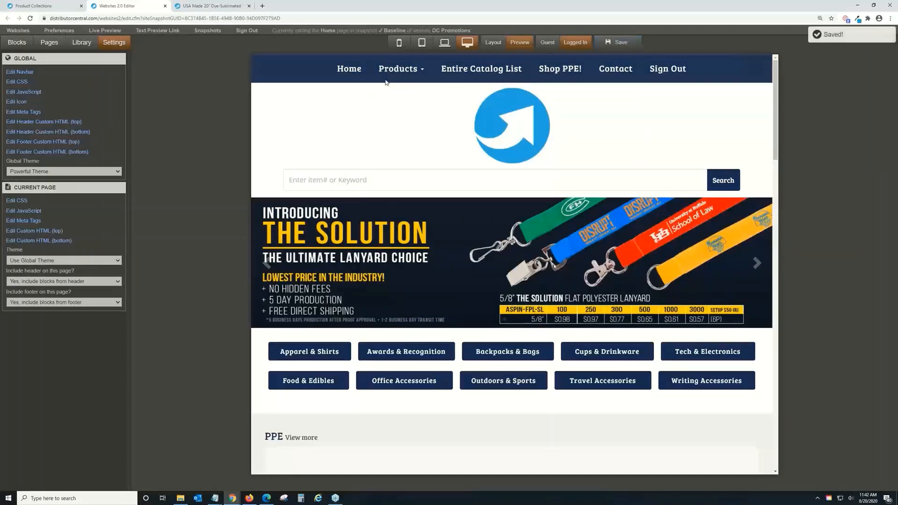
Step: Set the USA Made product ribbon to use the USA collection, title it USA Made, and save the website
scroll(386, 83, "down", 6)
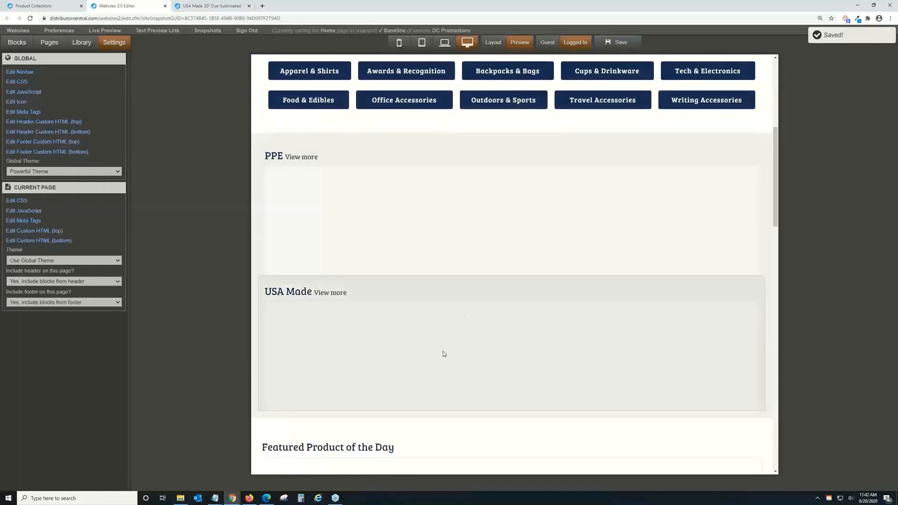
double_click(440, 352)
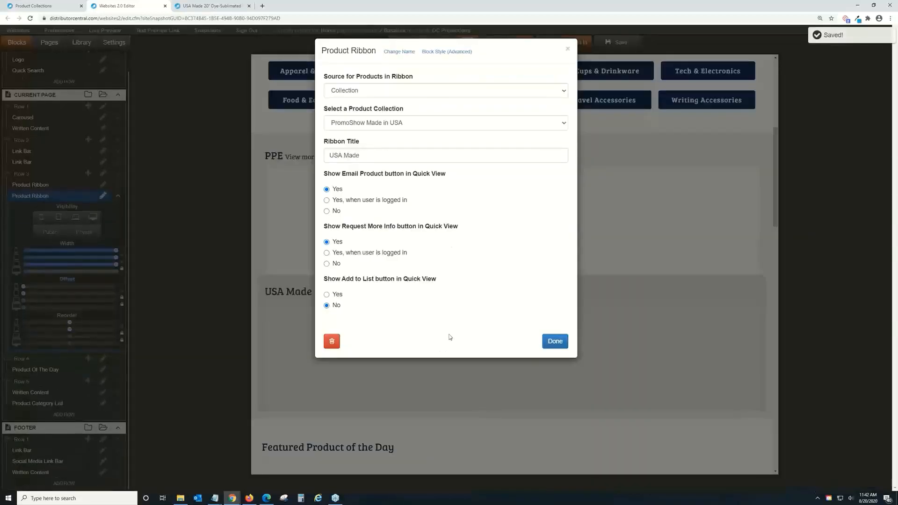
left_click(375, 91)
left_click(378, 115)
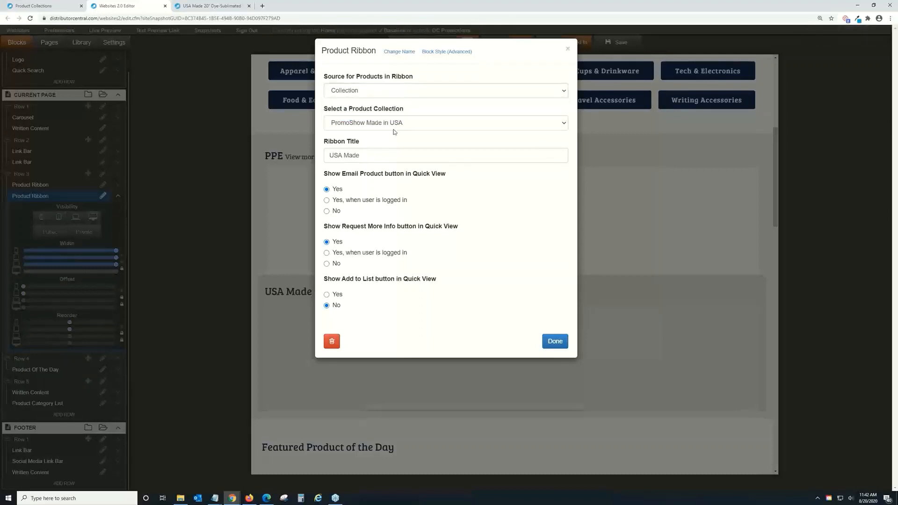
left_click(394, 124)
left_click(364, 208)
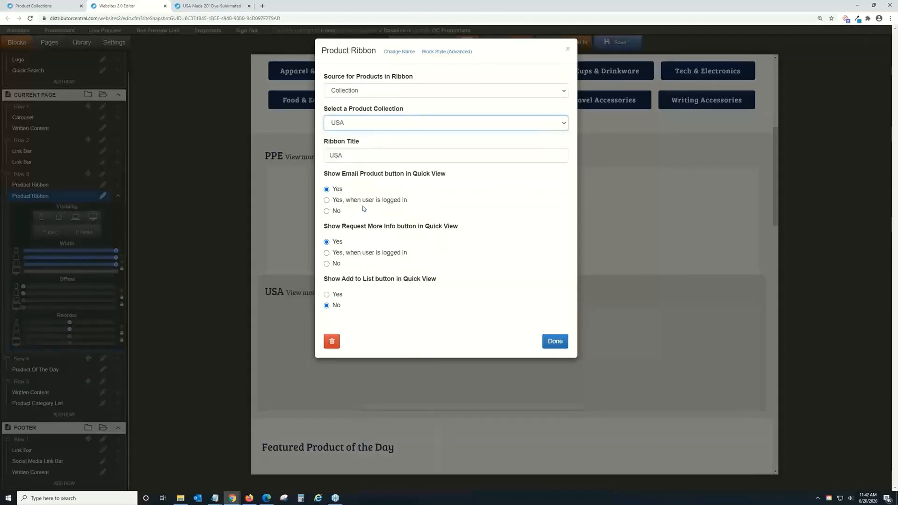
left_click(350, 161)
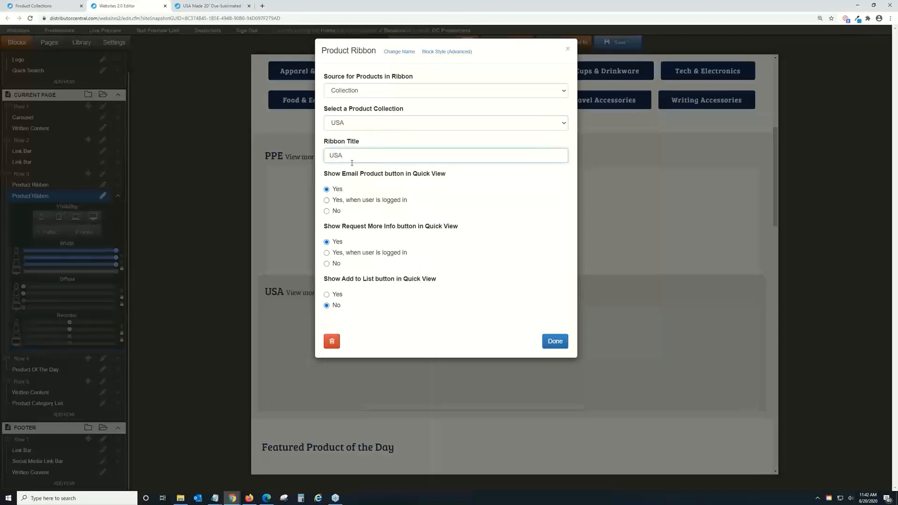
type("Made")
left_click(557, 341)
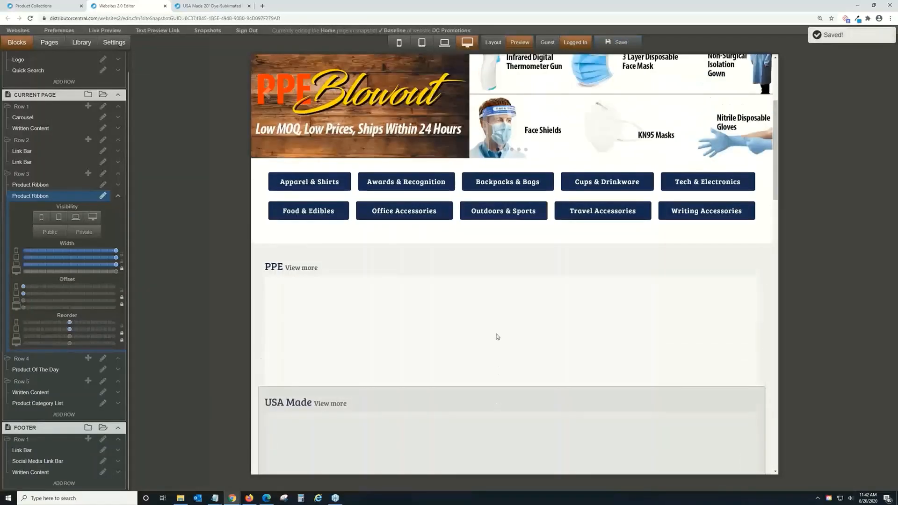
Step: Open the CSS editor from the website settings, and review the global and current page CSS
scroll(496, 336, "up", 3)
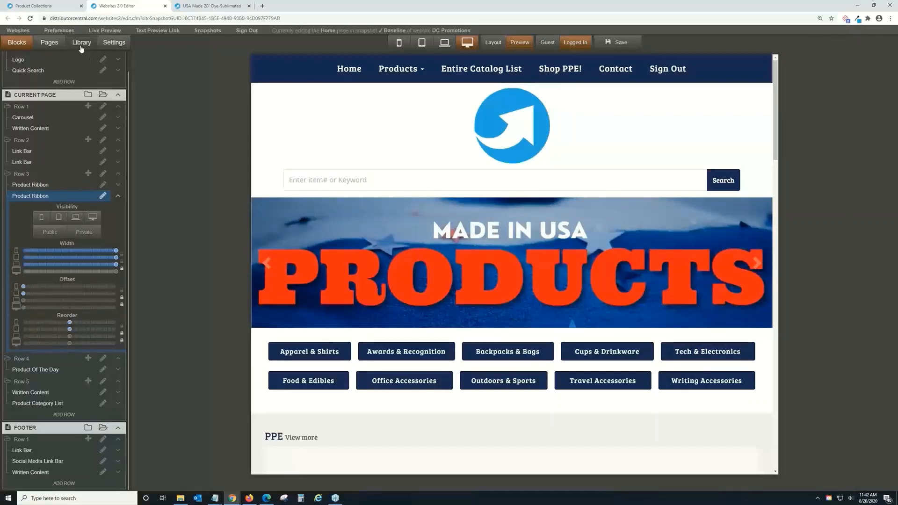
left_click(81, 43)
left_click(111, 47)
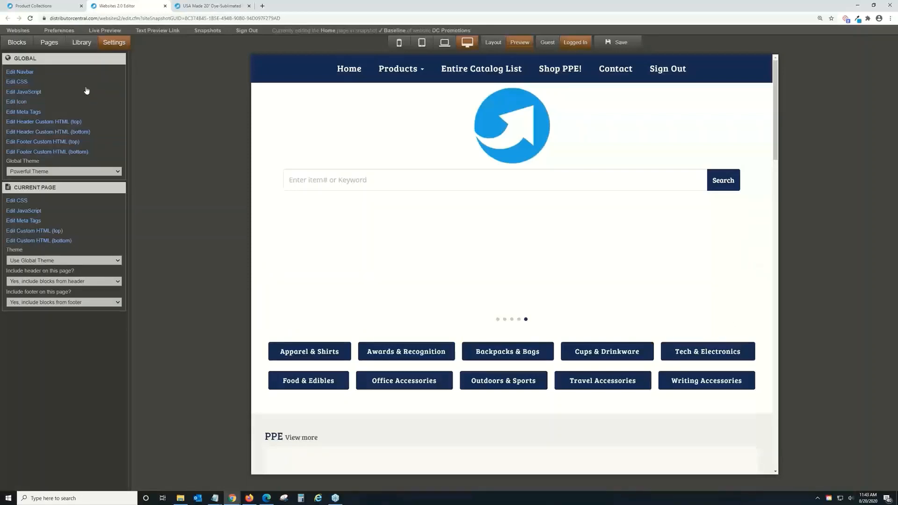
left_click(47, 83)
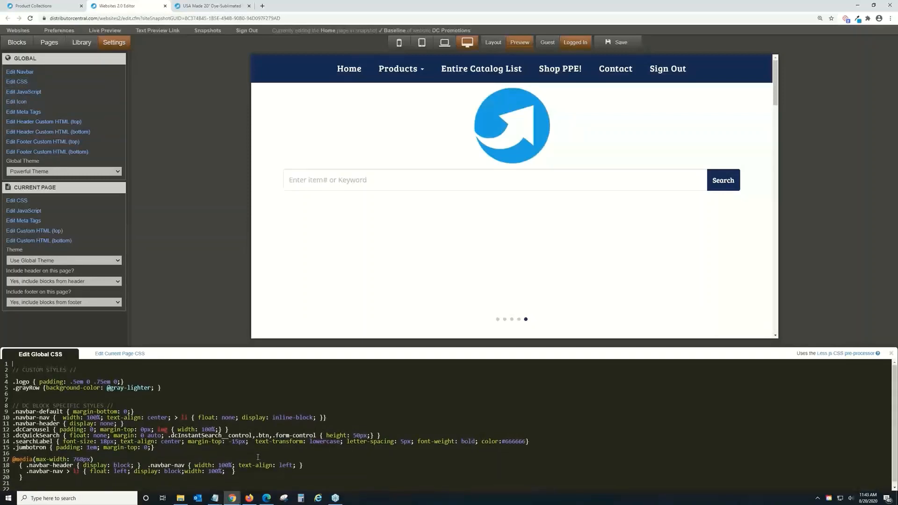
left_click(133, 354)
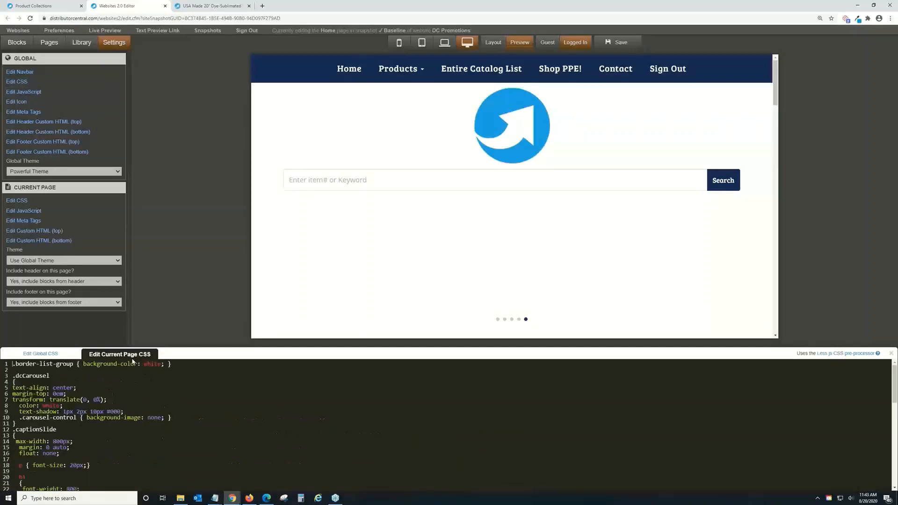
left_click(66, 359)
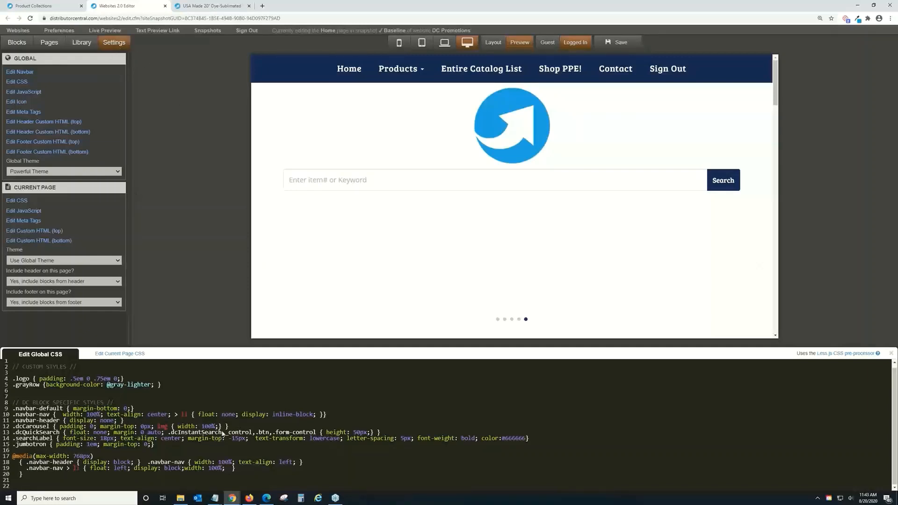
Step: Examine the Quick Search block's advanced style for its CSS ID, default classes and custom classes, and return to the website settings
left_click(24, 45)
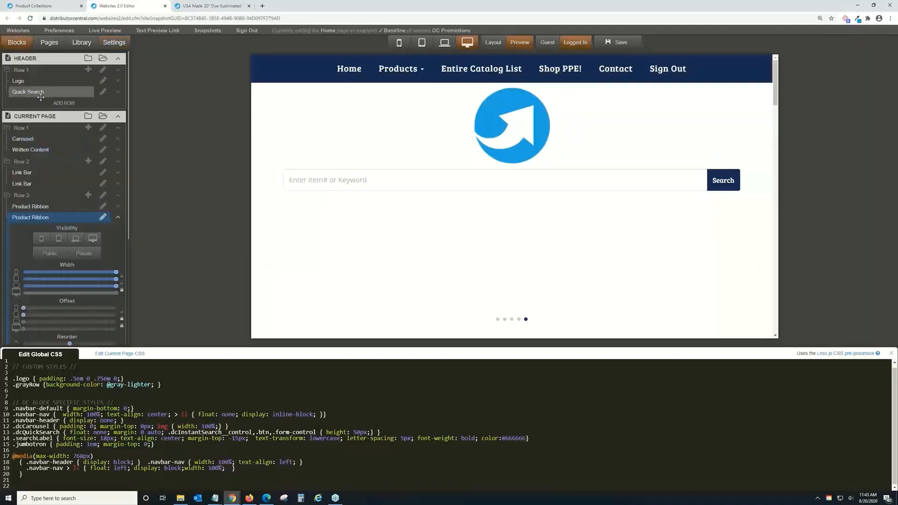
left_click(102, 92)
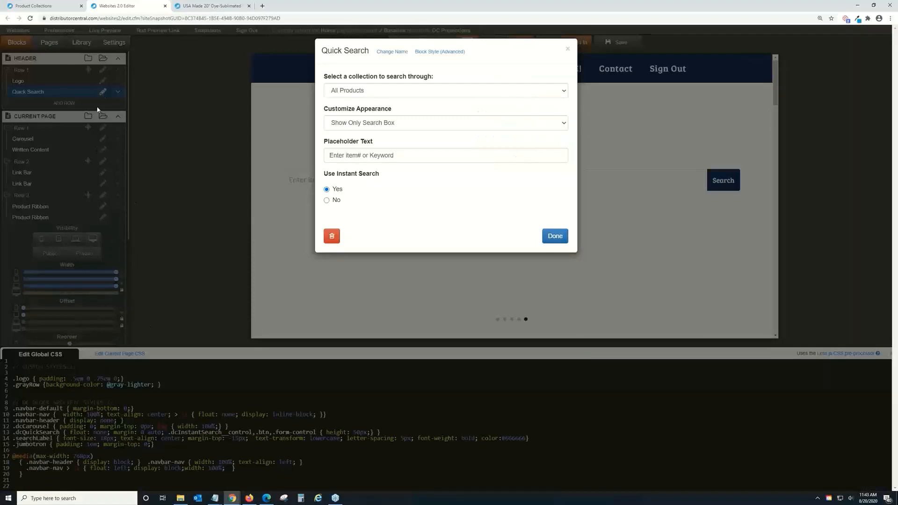
left_click(432, 52)
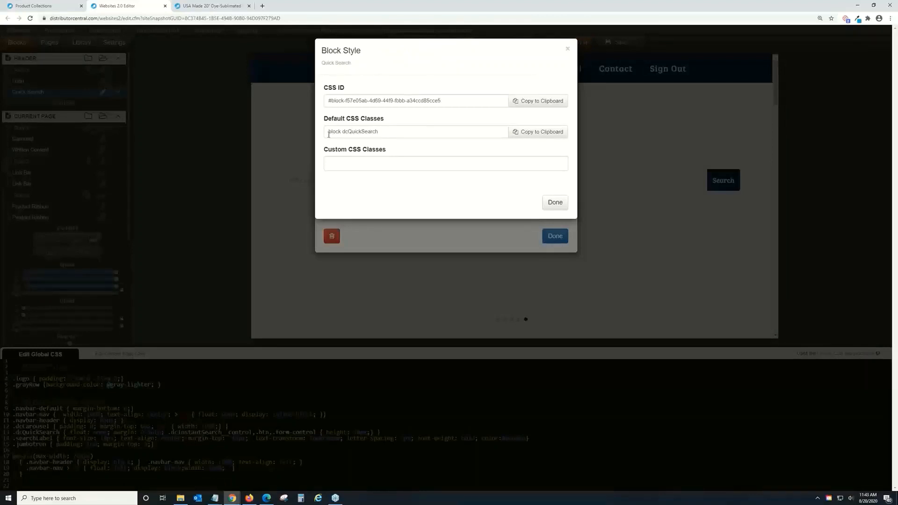
left_click_drag(346, 132, 377, 131)
left_click(364, 162)
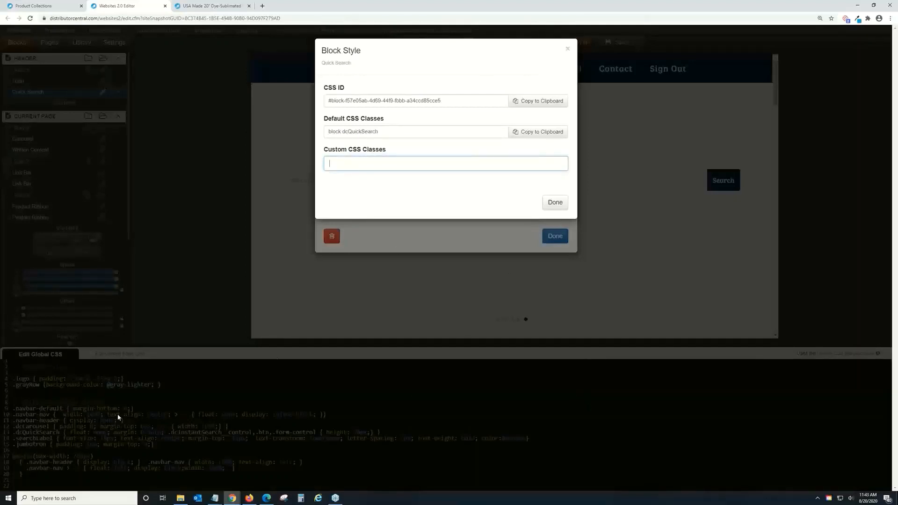
left_click(555, 202)
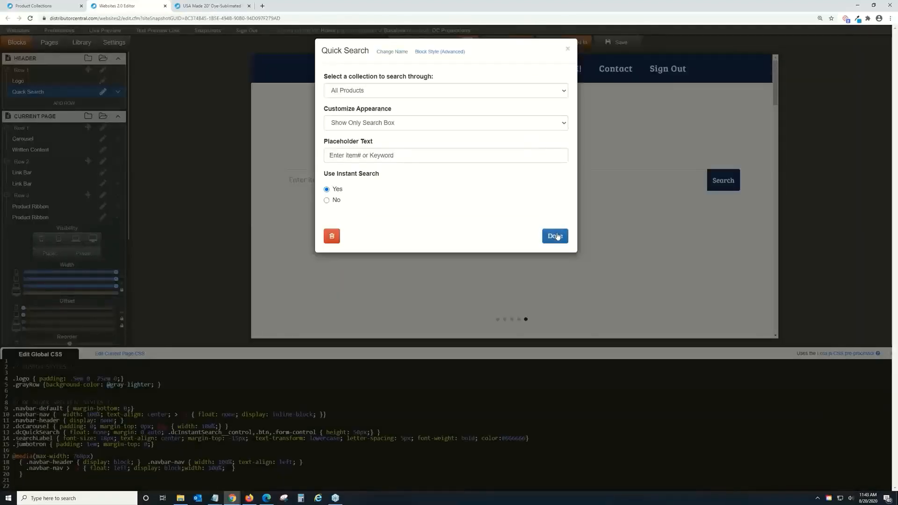
left_click(555, 236)
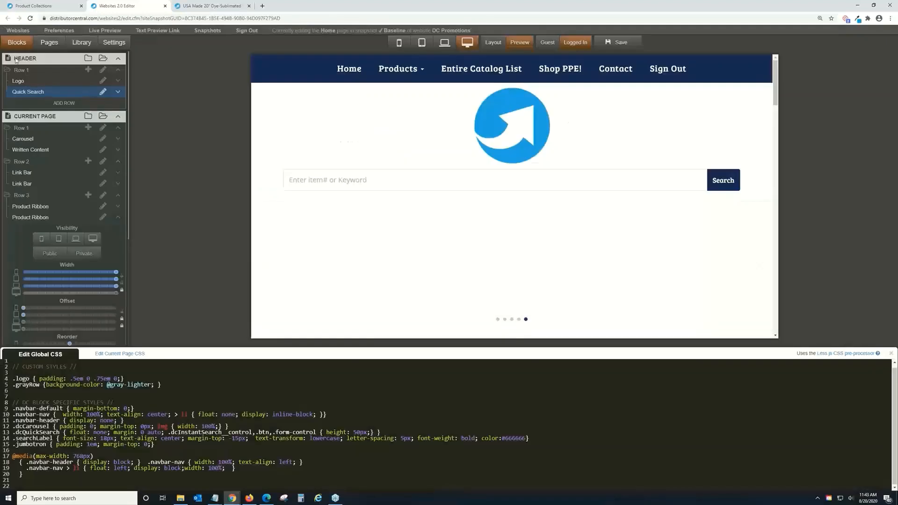
left_click(113, 42)
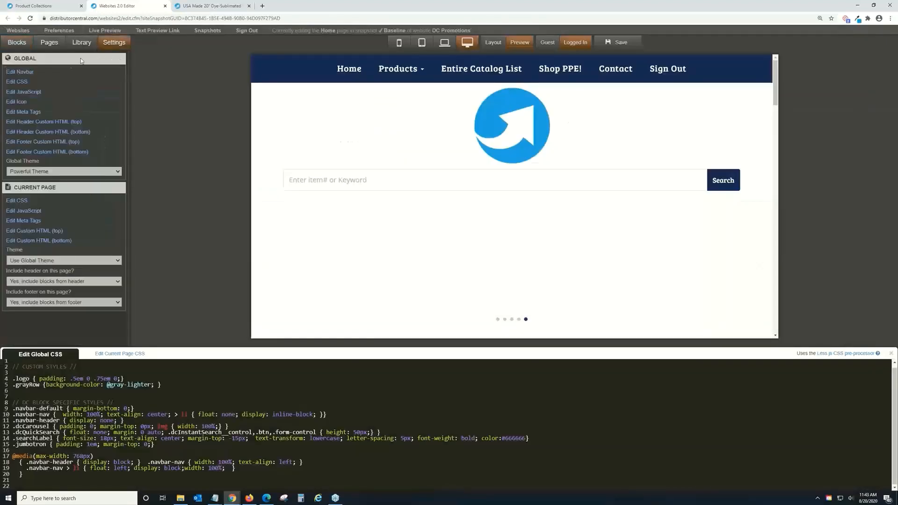
Step: View the website's icon setting, and return to the website settings to look over the home page preview
left_click(38, 102)
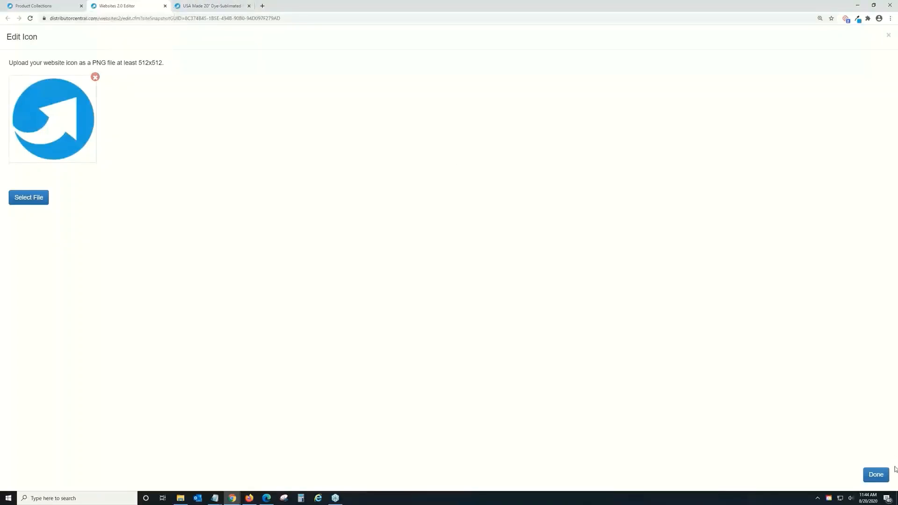
left_click(876, 474)
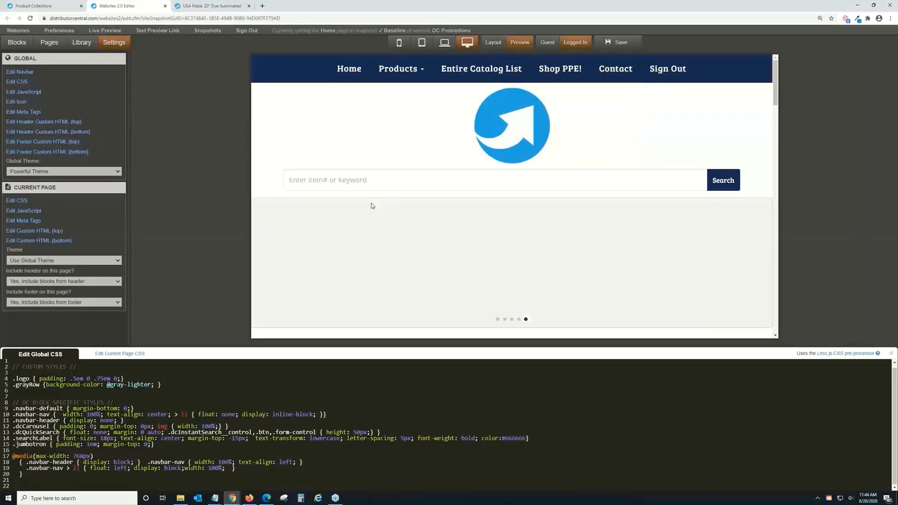
left_click(49, 43)
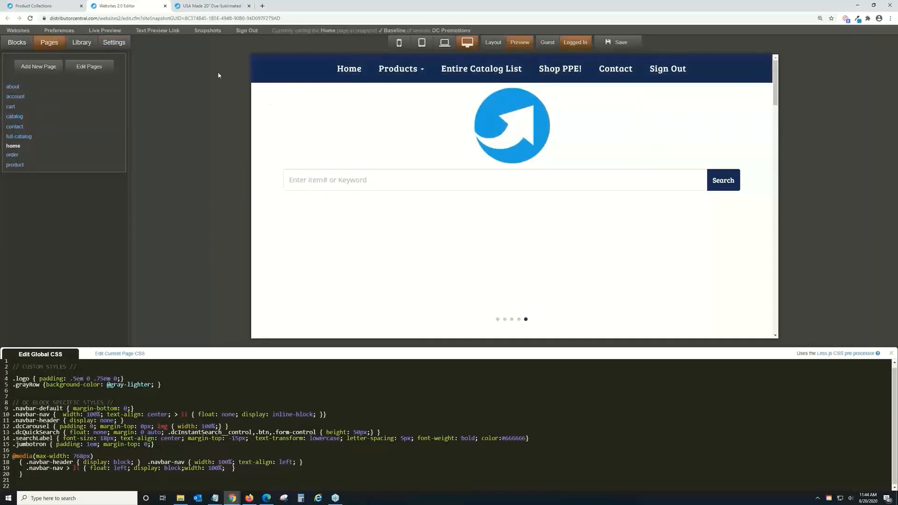
left_click(73, 47)
left_click(113, 44)
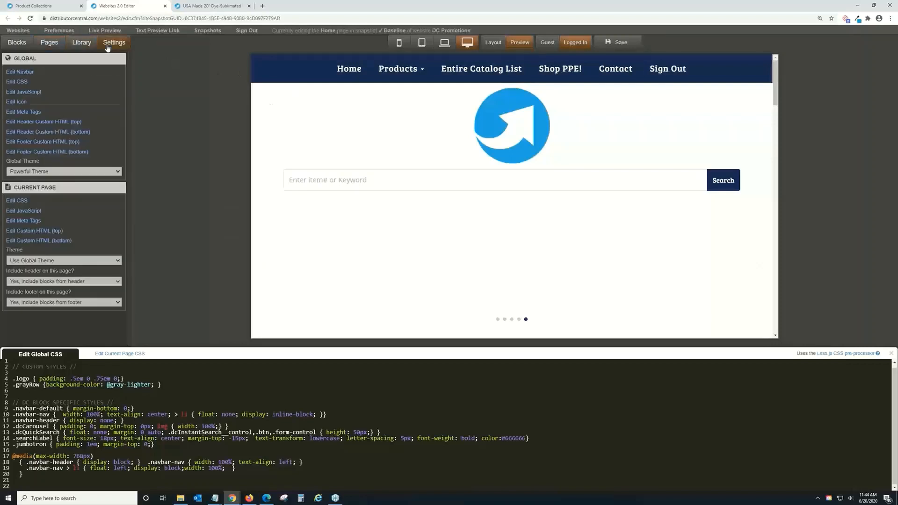
scroll(425, 166, "down", 12)
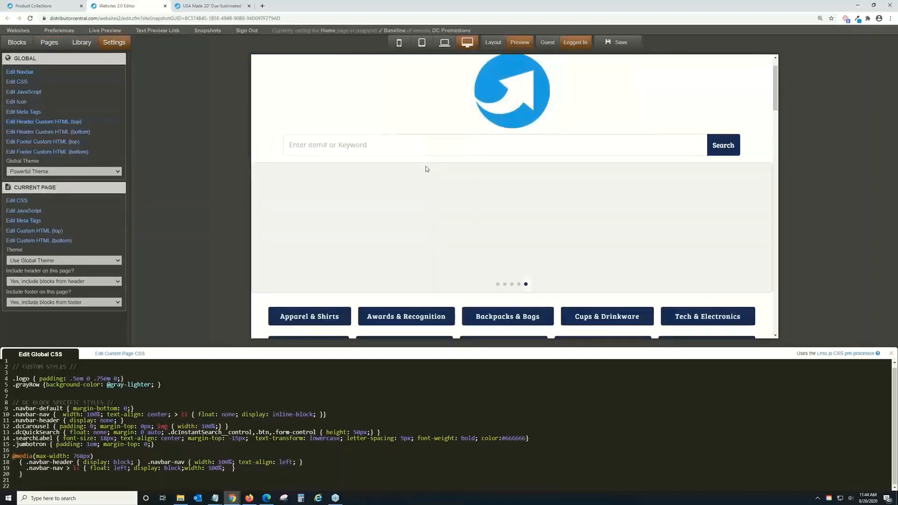
scroll(425, 165, "up", 12)
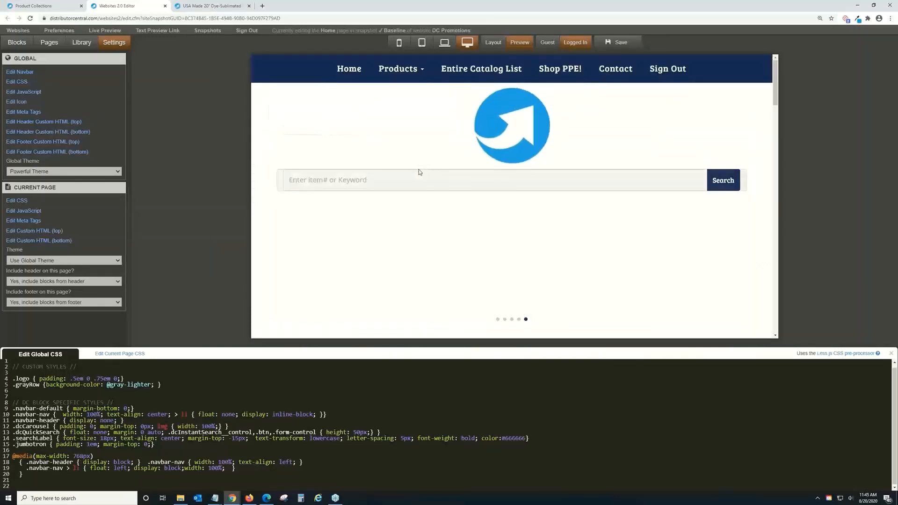
Step: Try the Starter-Black theme as the website's global theme
left_click(88, 172)
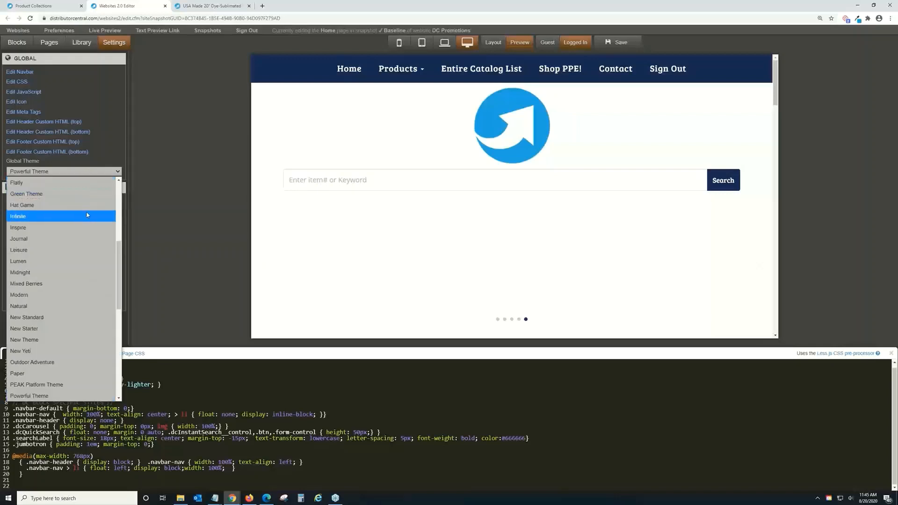
scroll(87, 214, "up", 1)
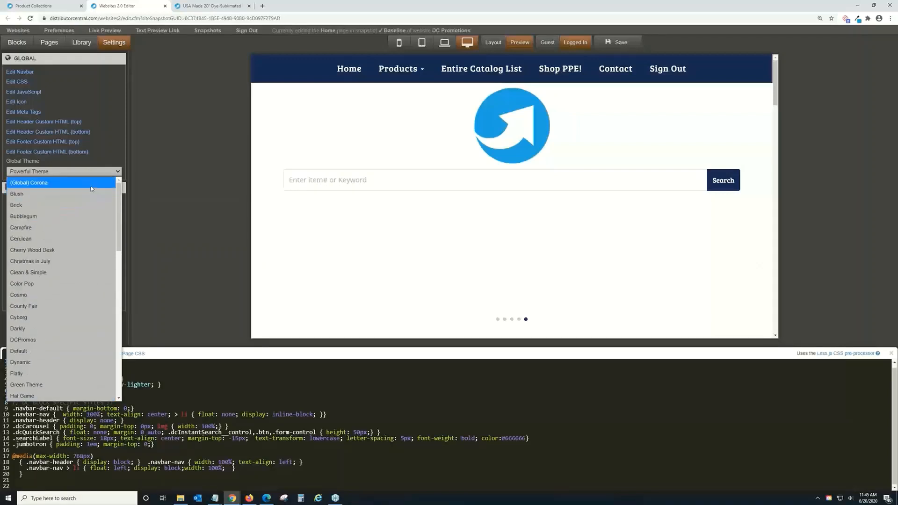
scroll(52, 269, "down", 10)
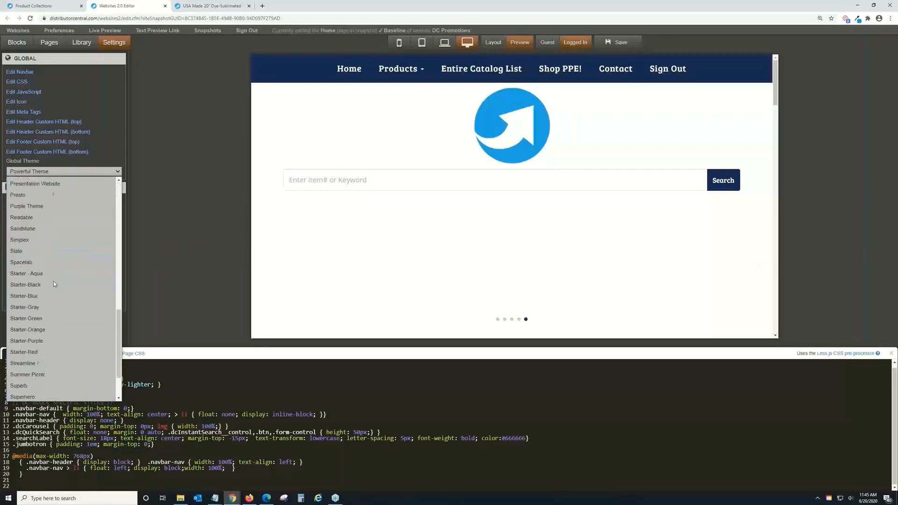
scroll(53, 281, "down", 1)
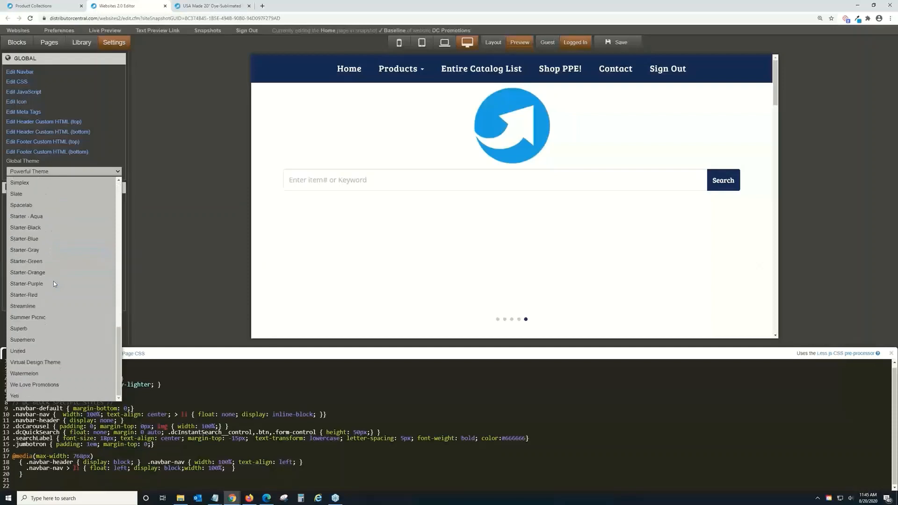
left_click(53, 227)
Step: Set the global theme to Yeti, check its look on the home page preview, and save the website
left_click(79, 172)
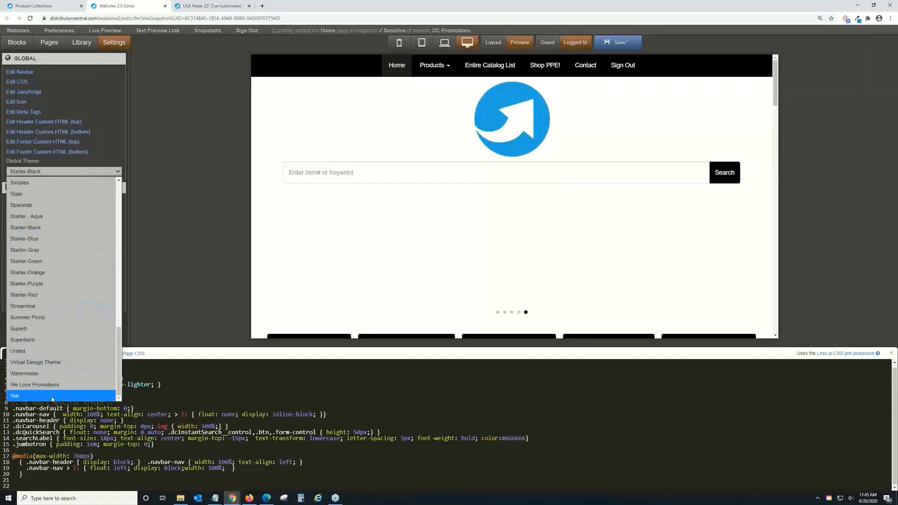
left_click(51, 395)
scroll(411, 187, "down", 3)
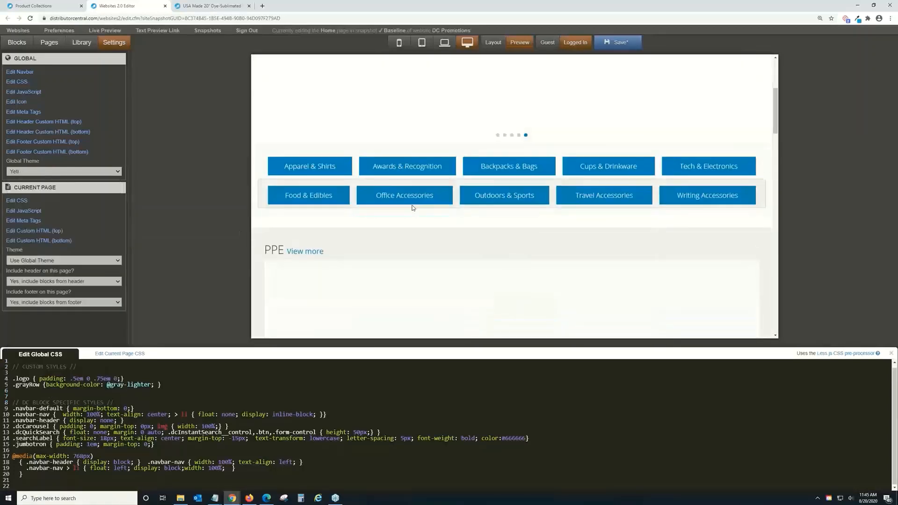
scroll(470, 195, "up", 2)
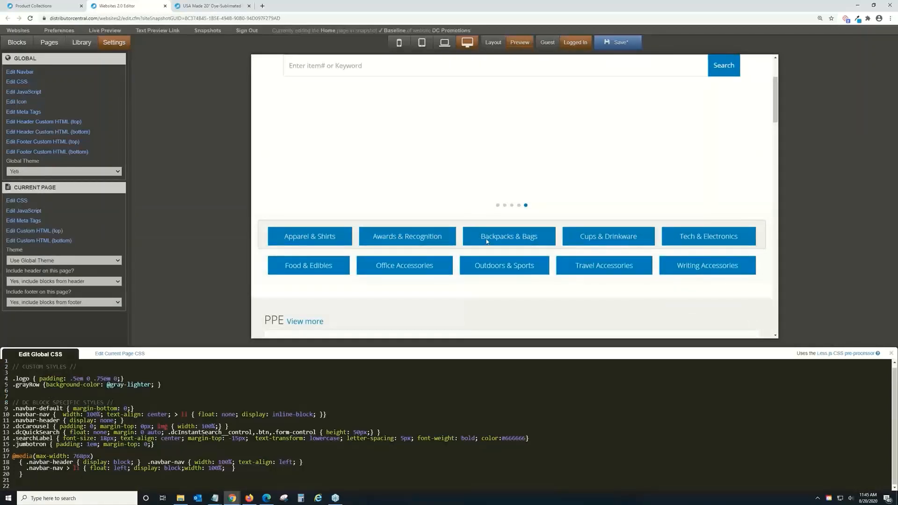
scroll(476, 181, "up", 3)
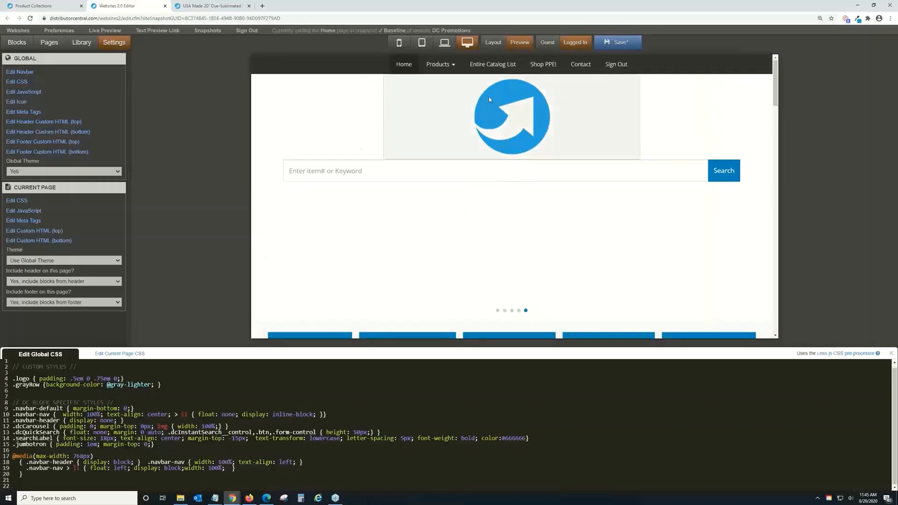
scroll(489, 101, "down", 3)
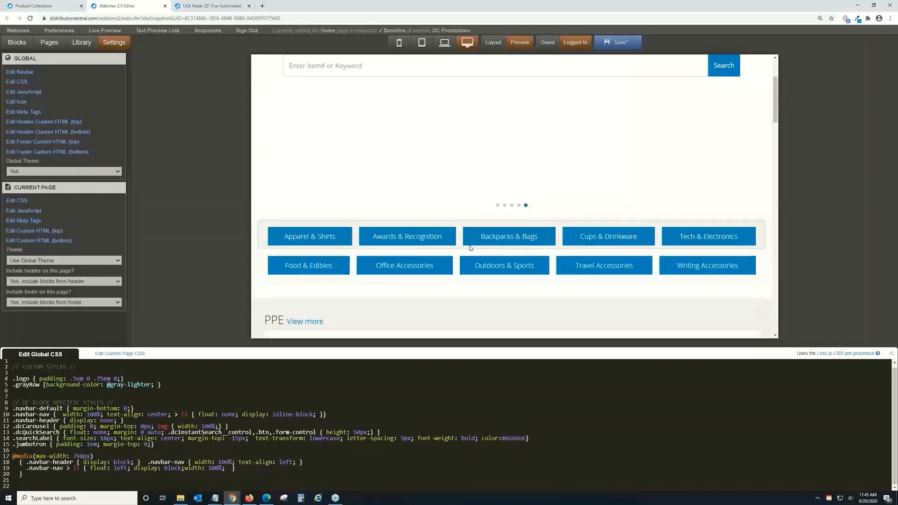
left_click(615, 42)
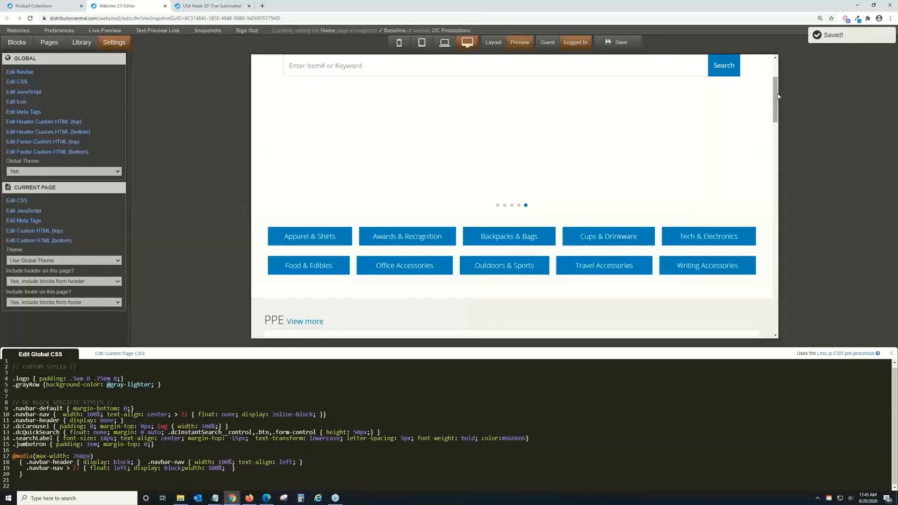
scroll(778, 95, "up", 3)
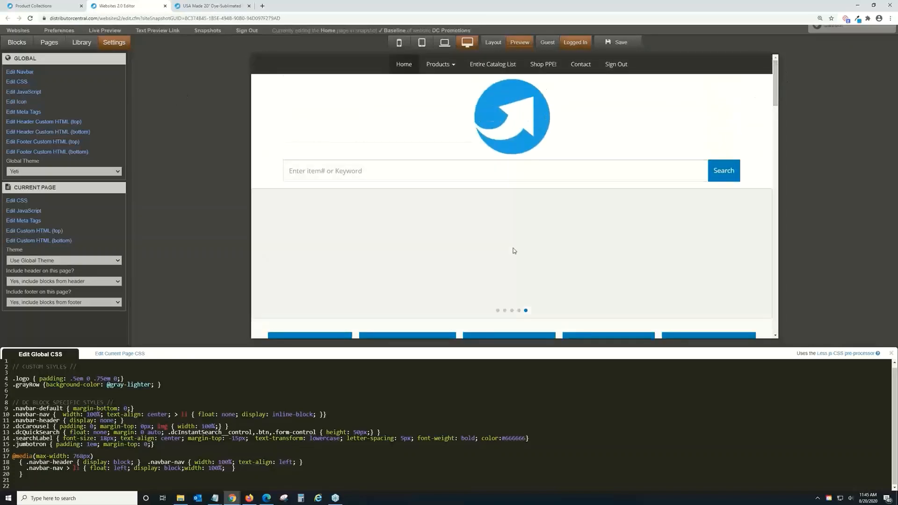
Step: Close the USA Made product page, and open the theme list for editing from the Hosting Manager
left_click(43, 6)
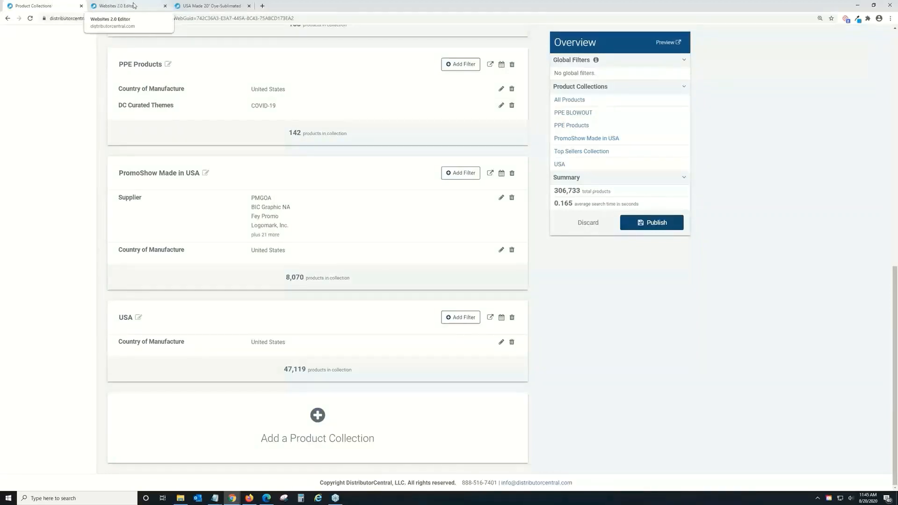
left_click(249, 6)
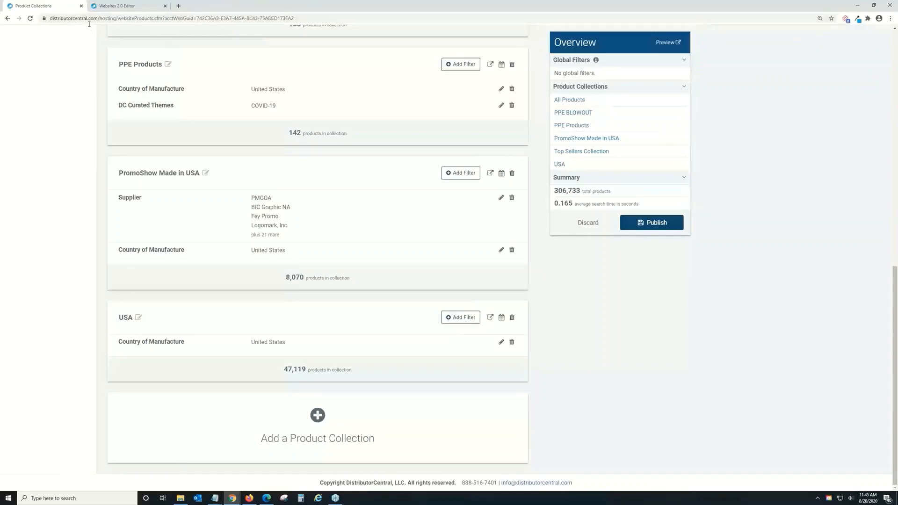
scroll(75, 197, "up", 10)
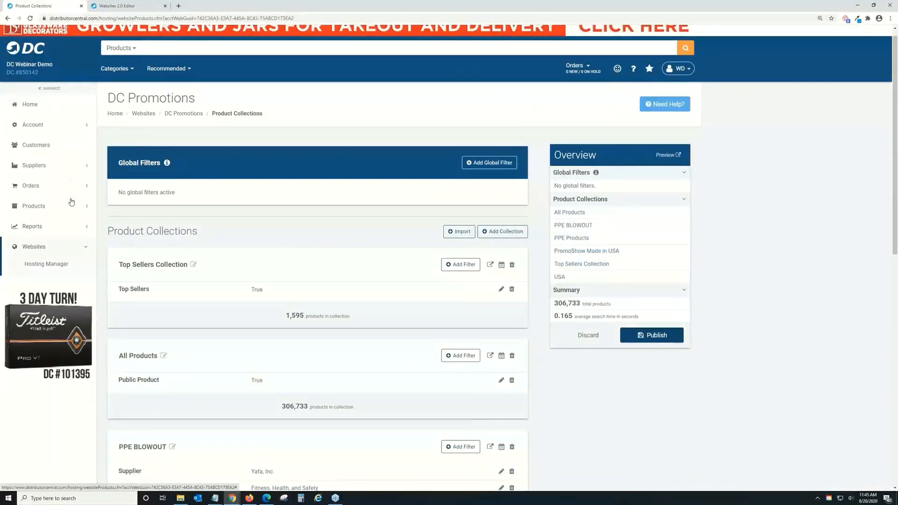
left_click(51, 265)
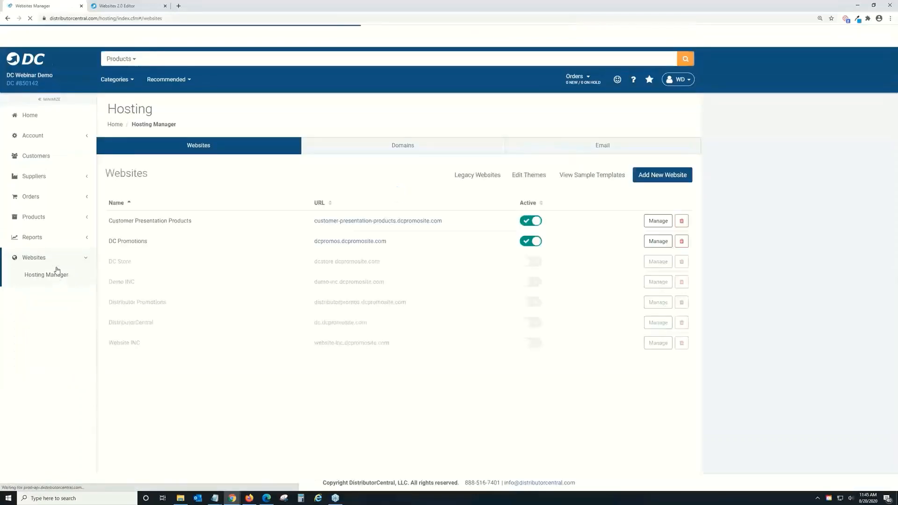
left_click(532, 176)
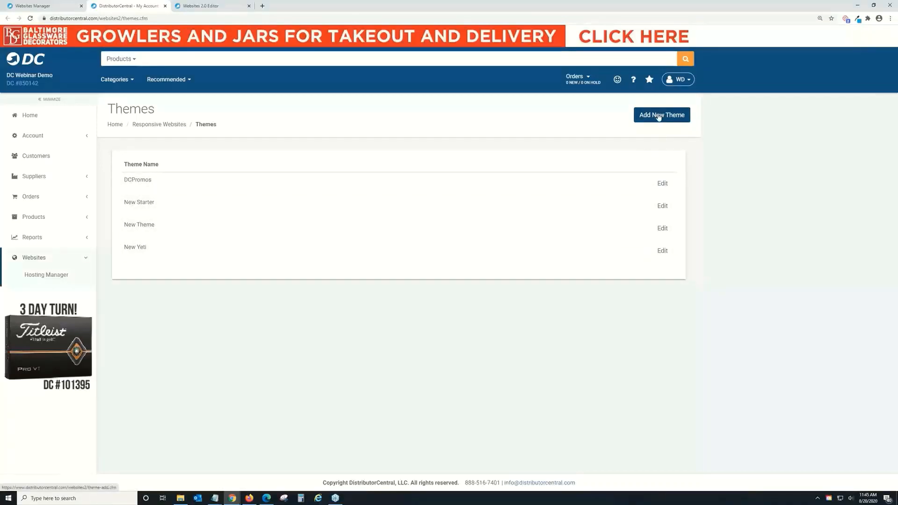
Step: Start a new theme named DC NEW with Powerful Theme as its base theme
left_click(655, 115)
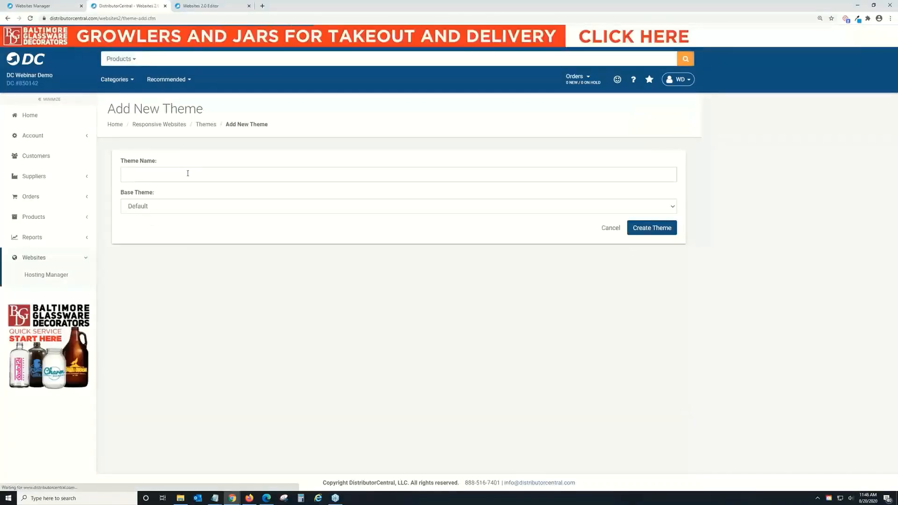
left_click(187, 174)
type("DC NEW")
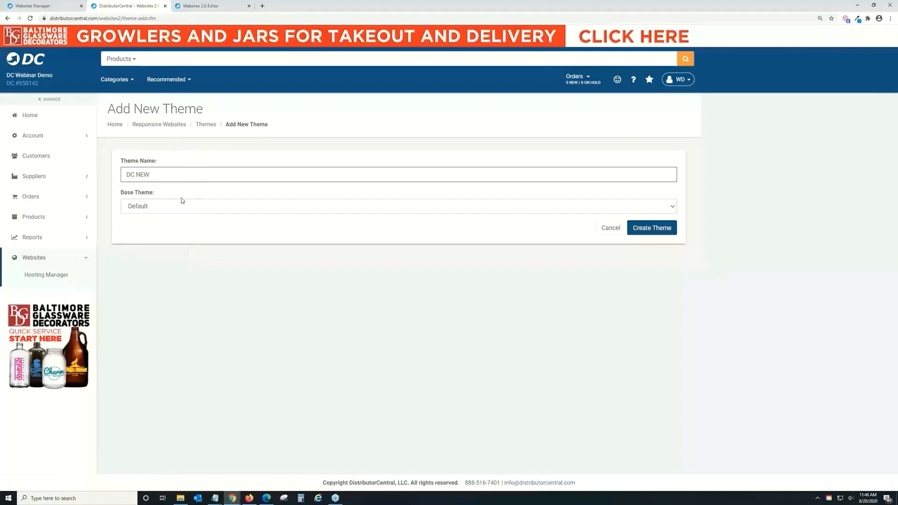
left_click(167, 206)
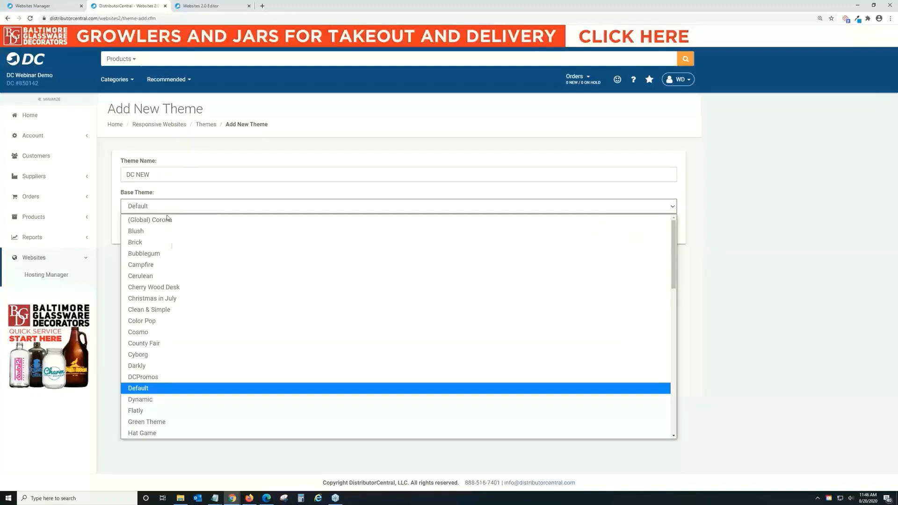
scroll(180, 289, "down", 3)
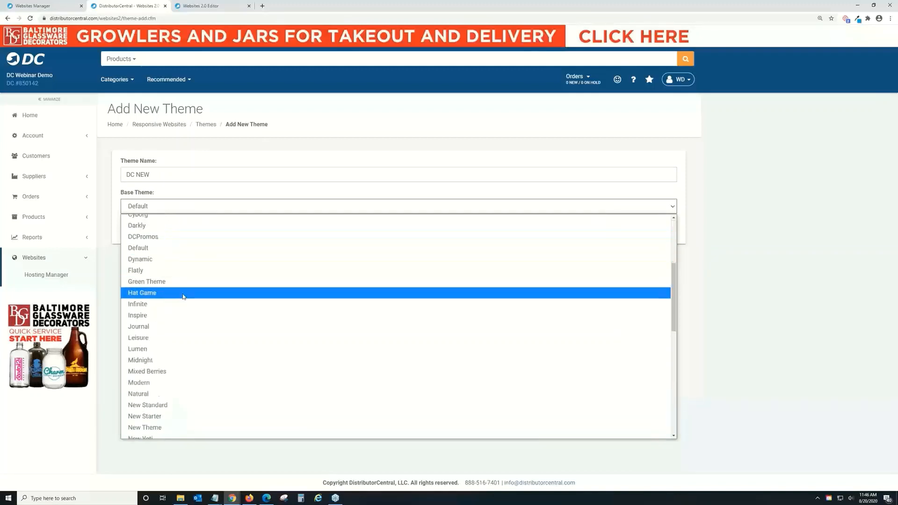
scroll(185, 299, "down", 3)
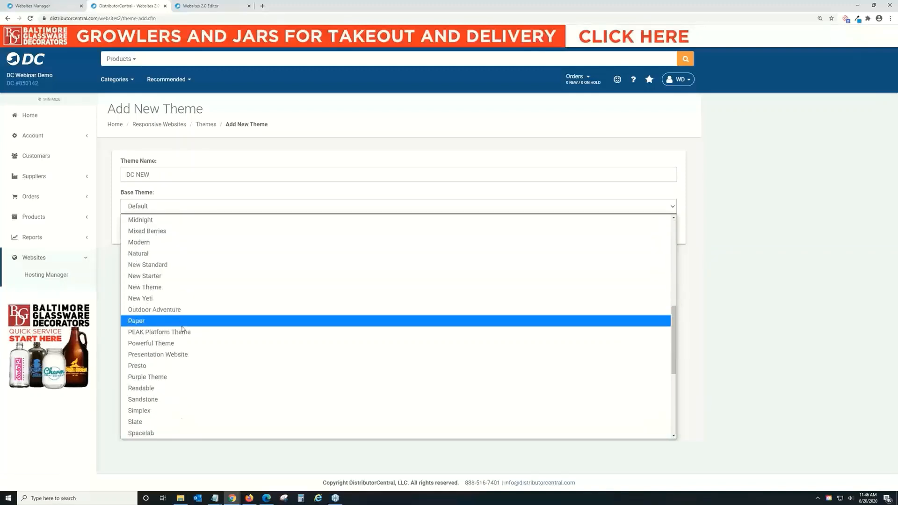
left_click(183, 343)
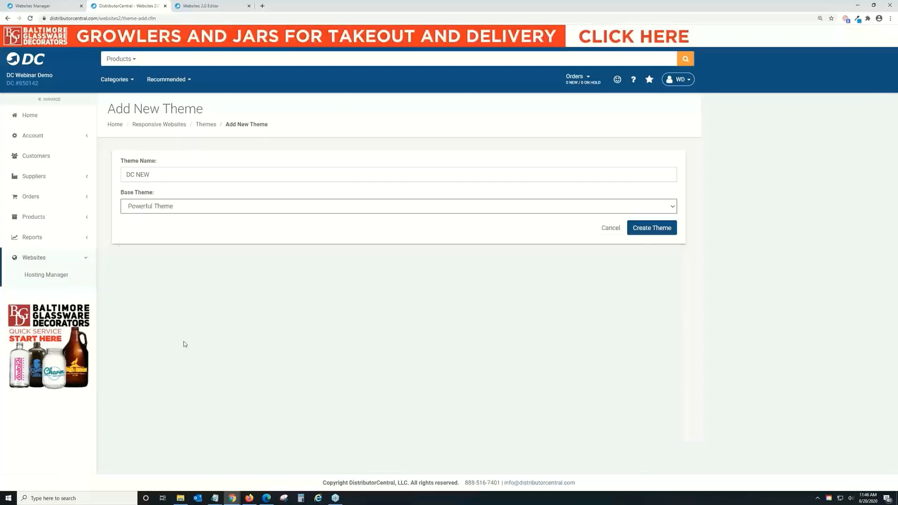
Step: Look through the available global themes in the website editor's settings
left_click(200, 7)
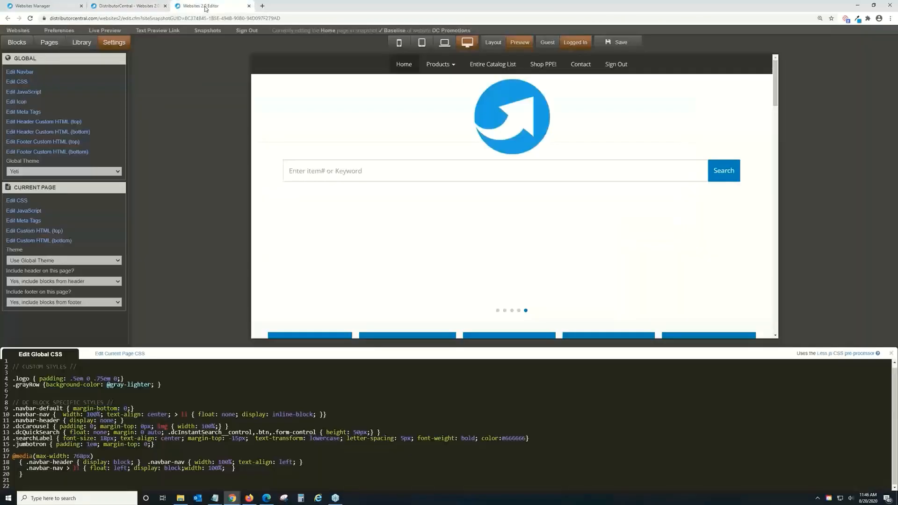
left_click(40, 172)
scroll(86, 316, "up", 5)
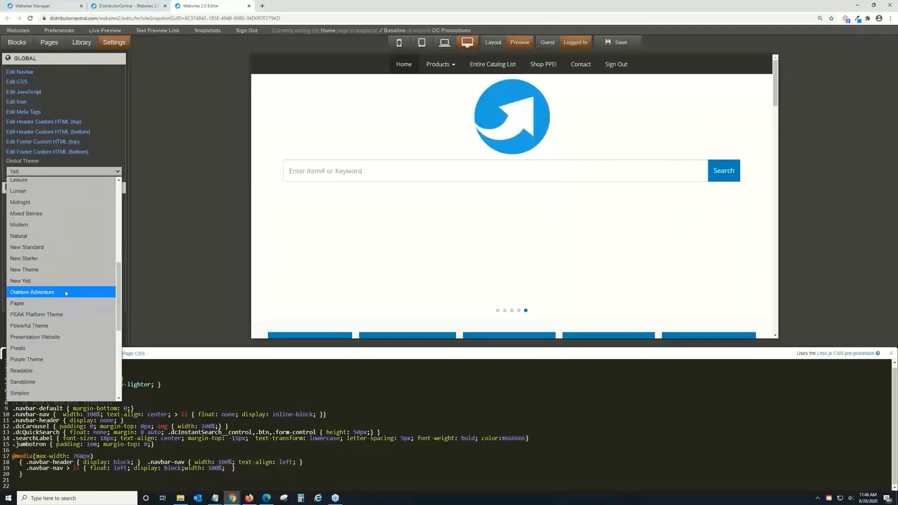
scroll(66, 292, "down", 2)
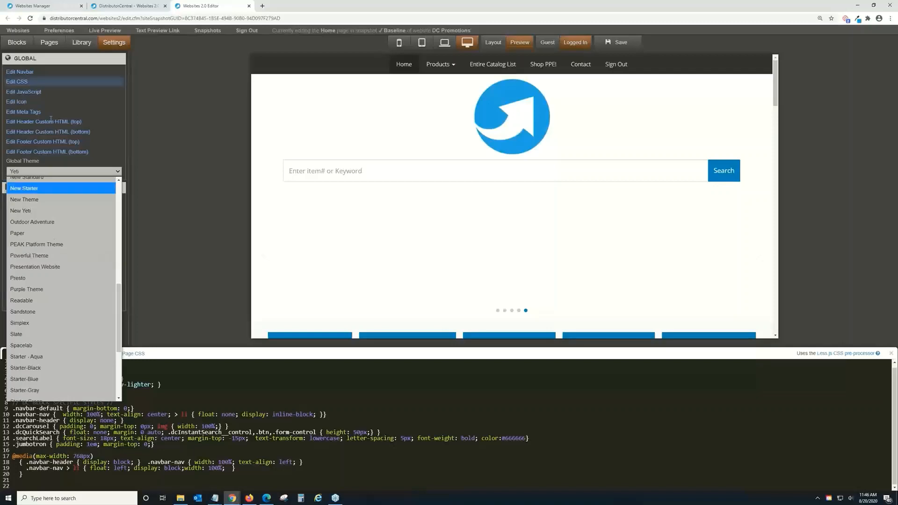
left_click(52, 6)
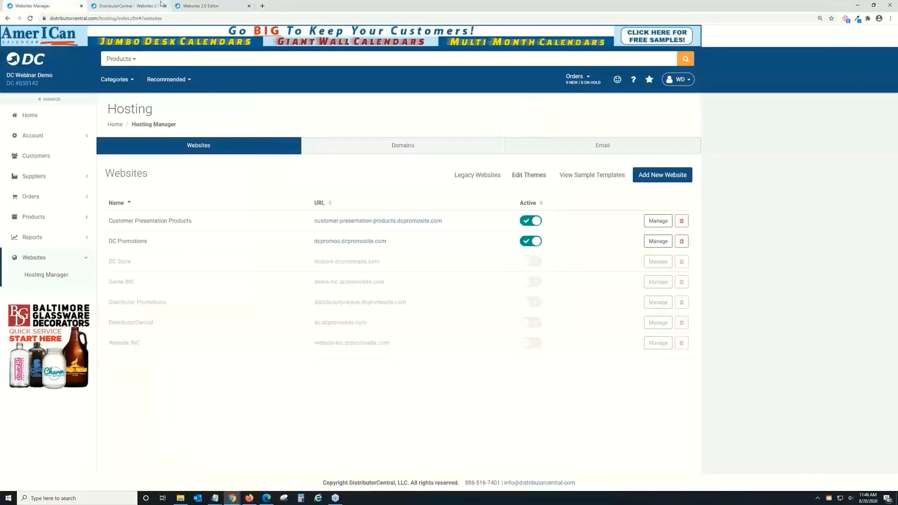
left_click(206, 6)
Step: Create the DC NEW theme from the filled-in form, and return to the website editor
left_click(131, 6)
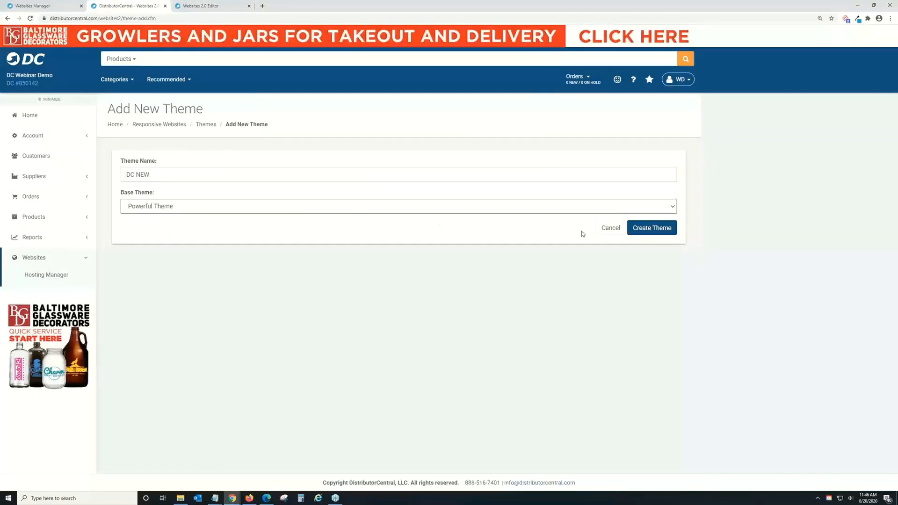
left_click(671, 232)
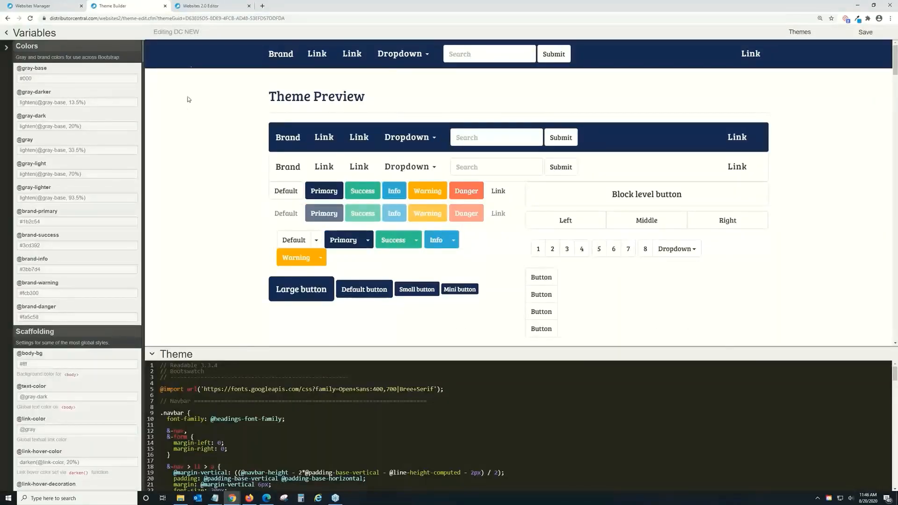
left_click(199, 6)
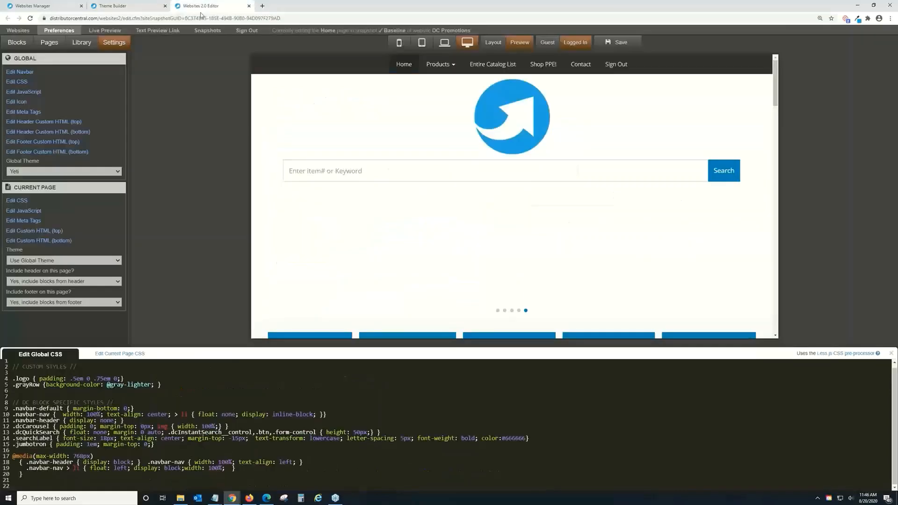
Step: Set the website's global theme to Powerful Theme and save the site
left_click(94, 171)
scroll(83, 279, "up", 2)
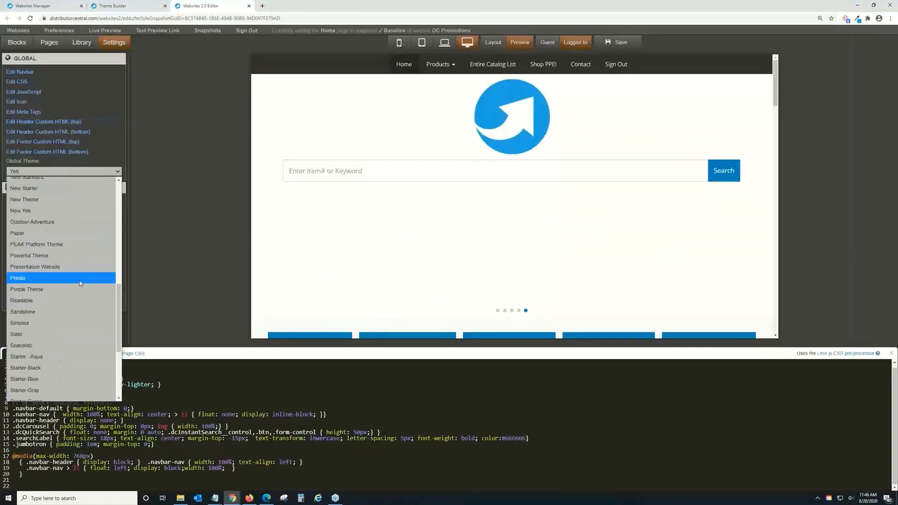
left_click(70, 255)
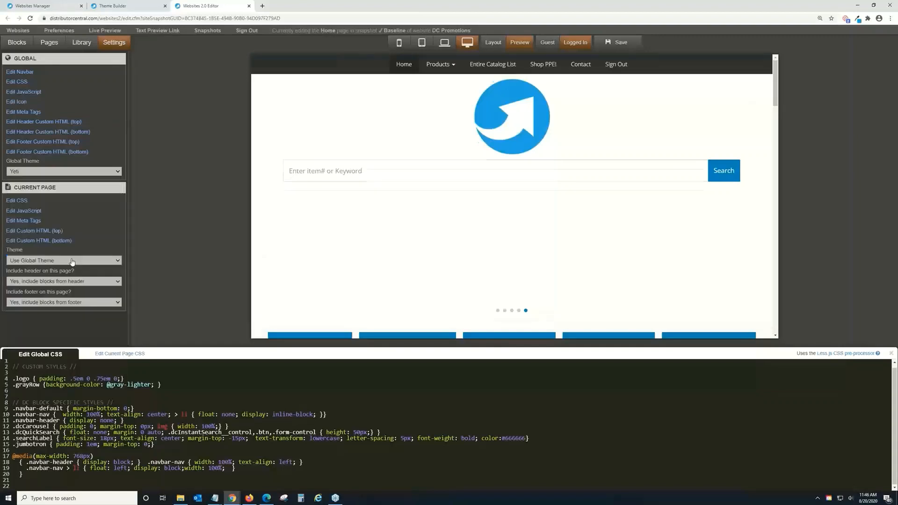
left_click(617, 46)
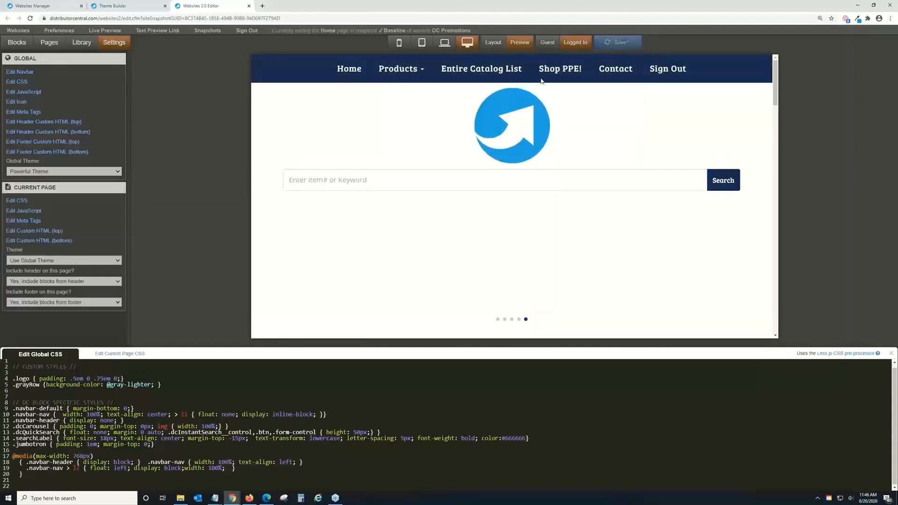
Step: Open the live preview of the site and examine the home page in the Powerful Theme
left_click(101, 30)
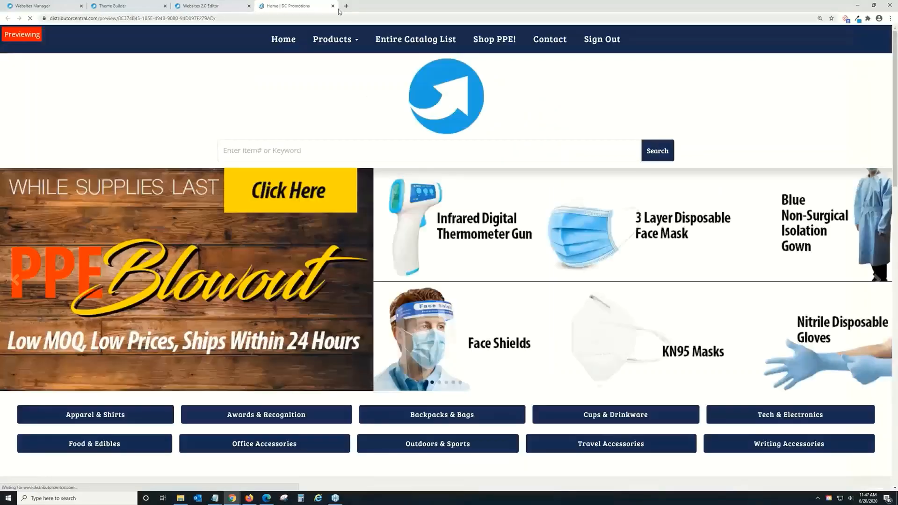
left_click(153, 5)
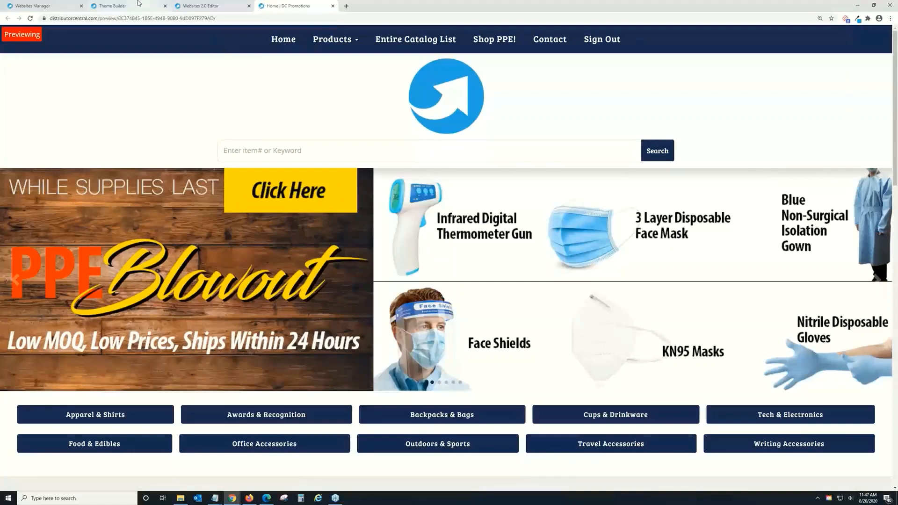
left_click(287, 6)
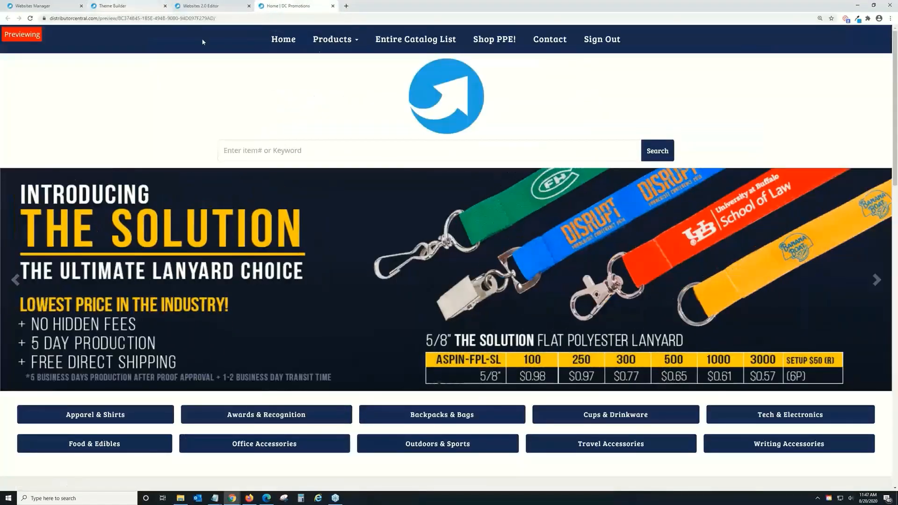
left_click(123, 6)
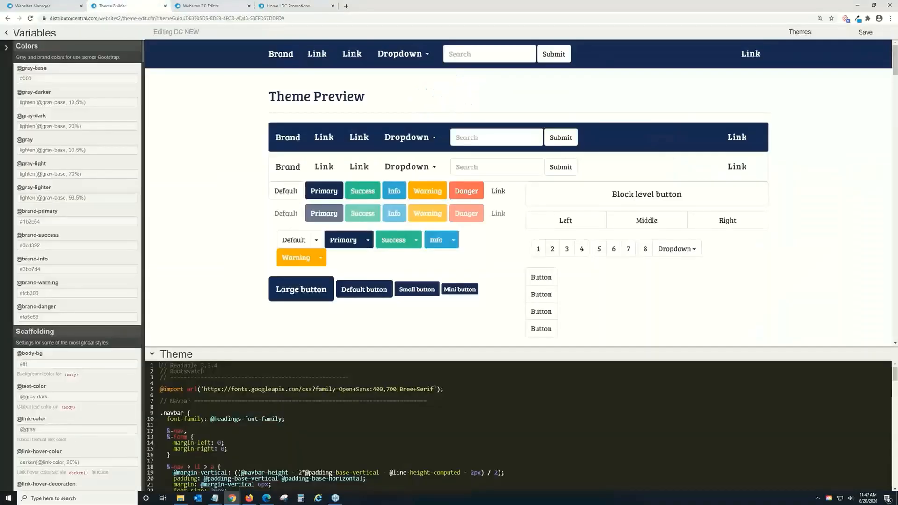
key("super+d")
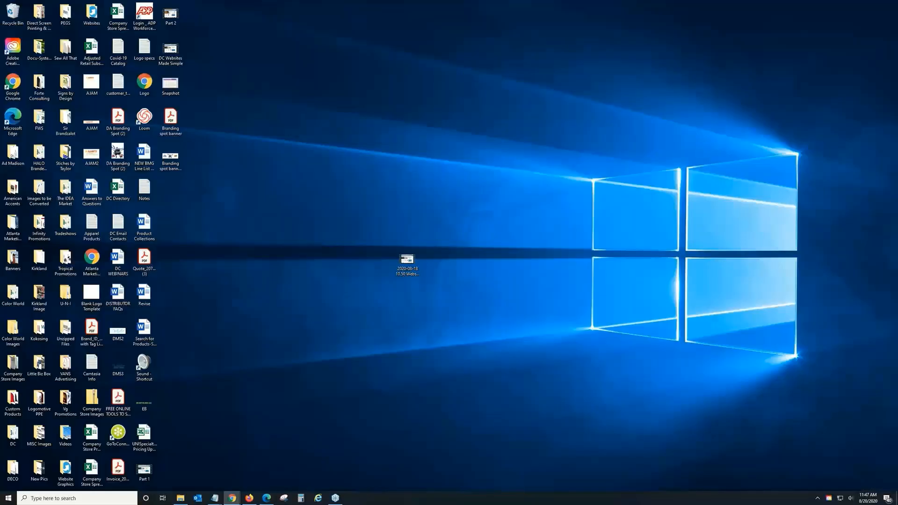
key("super+d")
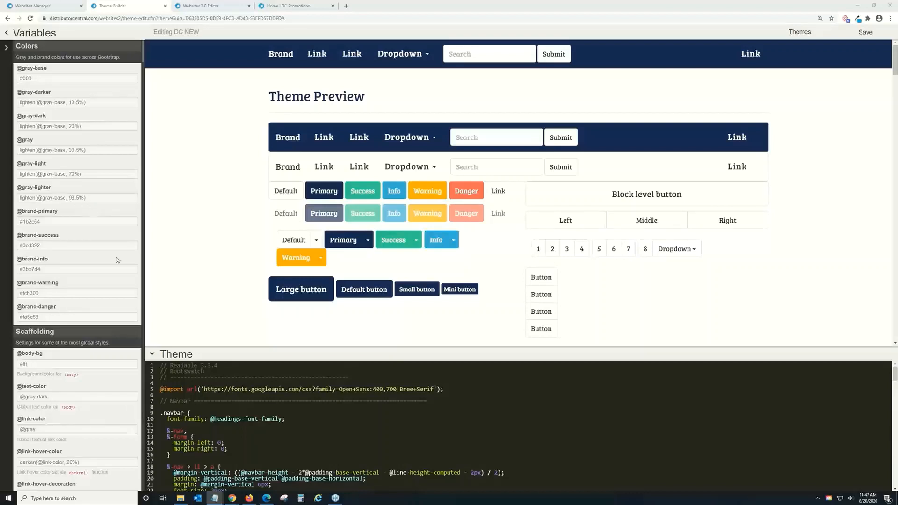
double_click(63, 222)
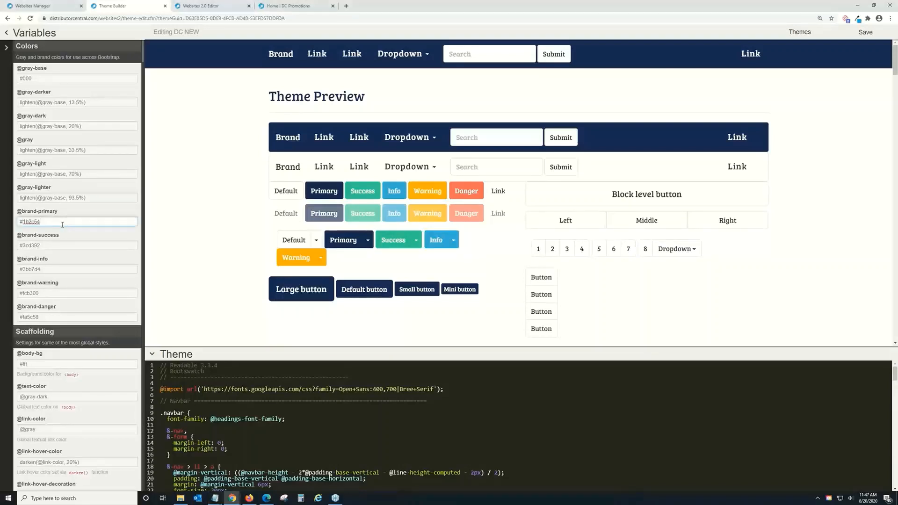
key("BackSpace")
type("28aae1")
left_click(90, 247)
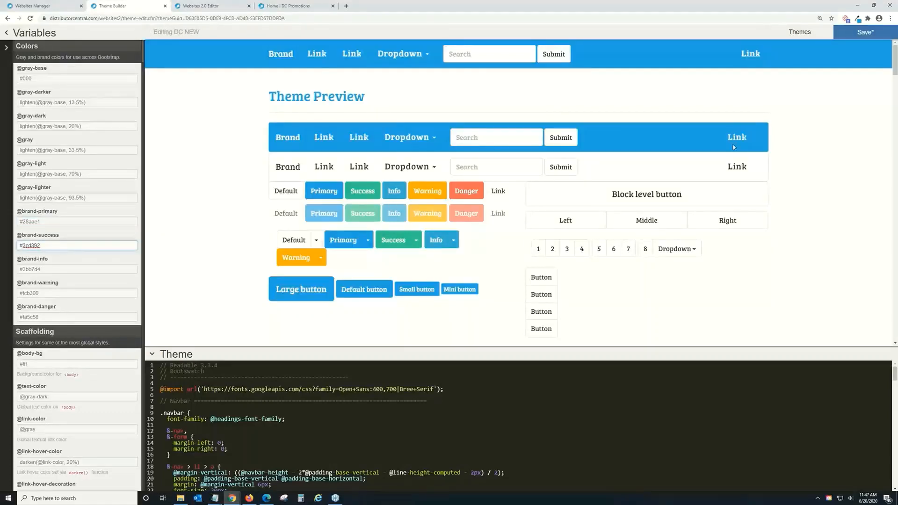
left_click(53, 222)
key("BackSpace")
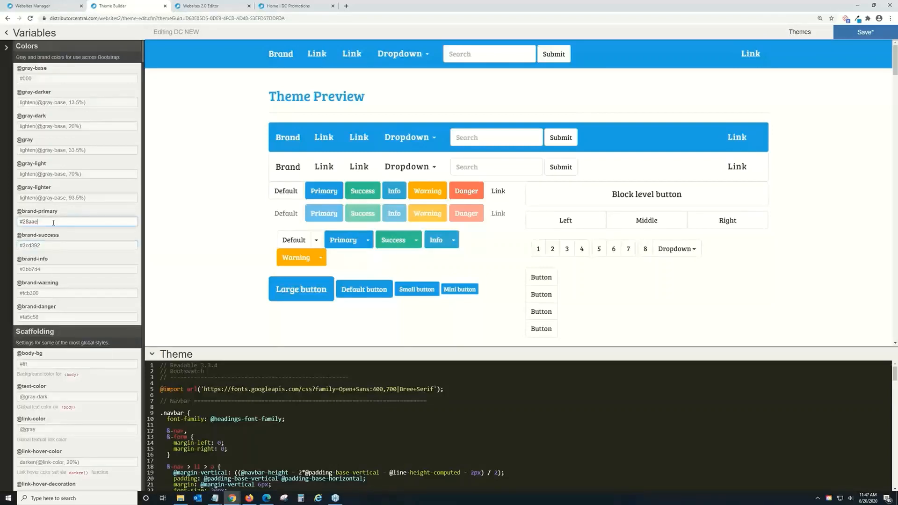
key("BackSpace")
key("BackSpace")
key("BackSpace")
left_click(63, 291)
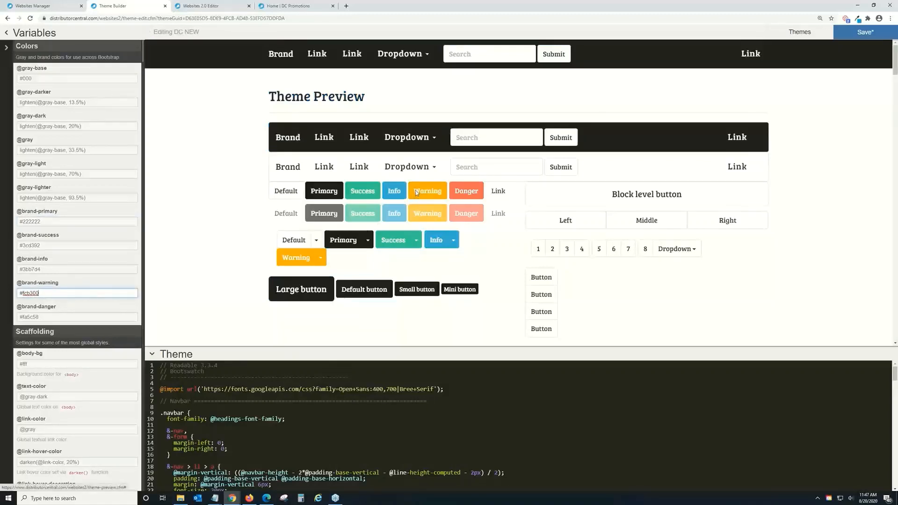
key("BackSpace")
key("BackSpace")
key("BackSpace")
key("BackSpace")
key("BackSpace")
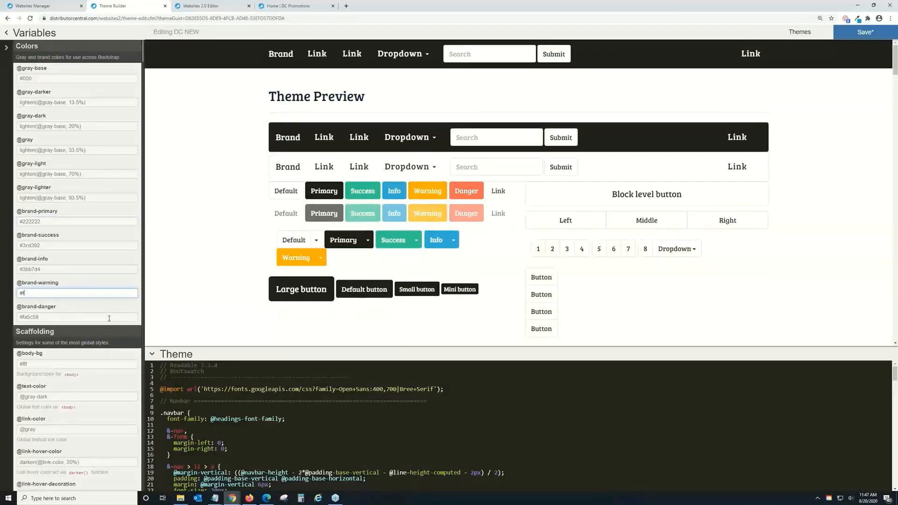
type("28aae1")
left_click(104, 269)
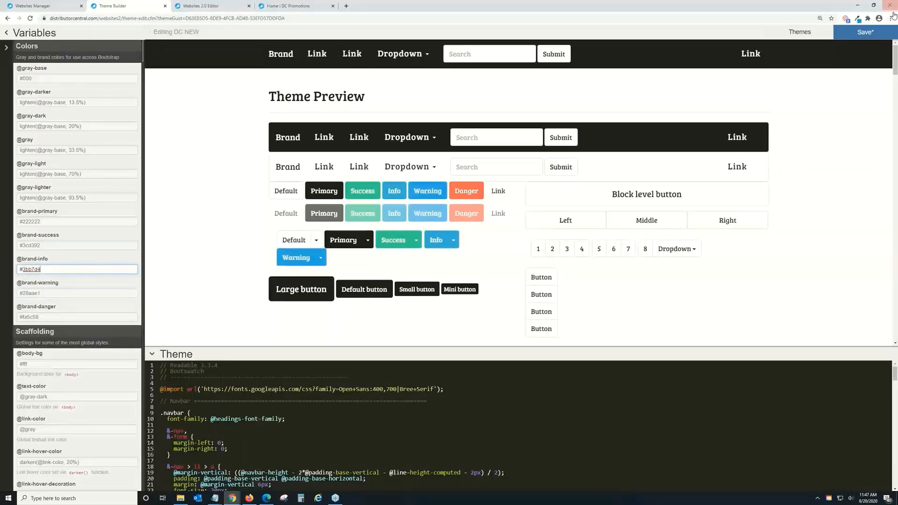
left_click(880, 34)
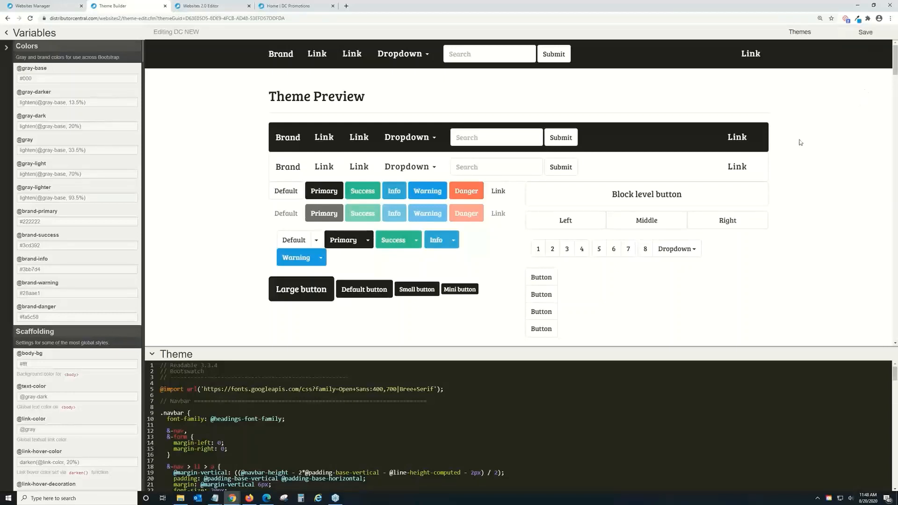
left_click(866, 40)
Step: Reload the website editor, set the site's global theme to DC NEW, and save the site
left_click(205, 6)
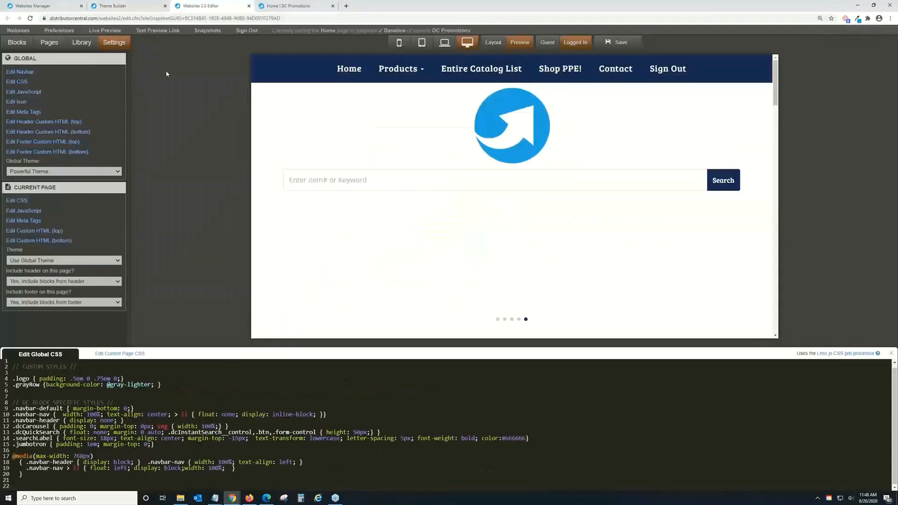
left_click(621, 42)
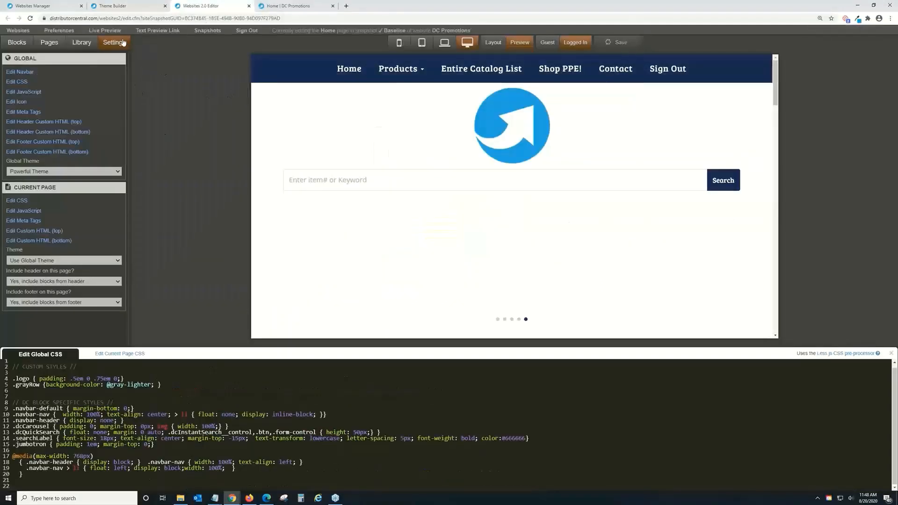
left_click(29, 19)
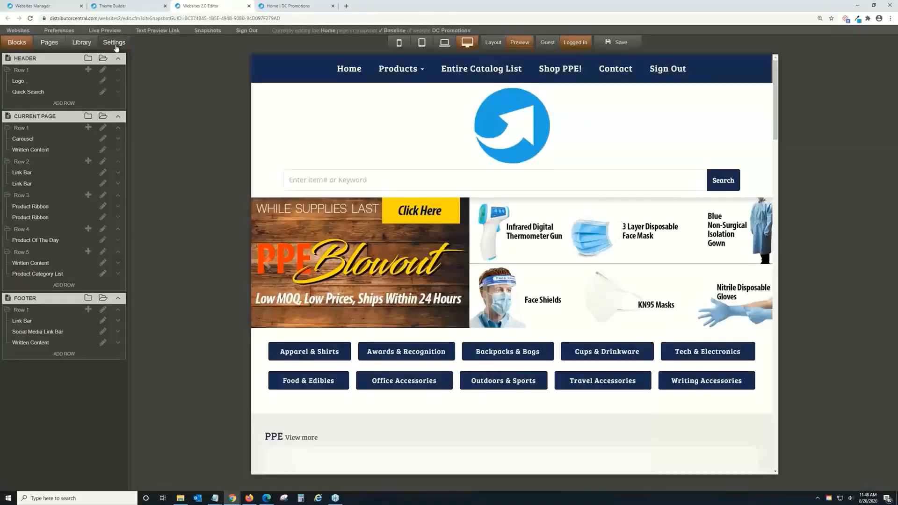
left_click(114, 43)
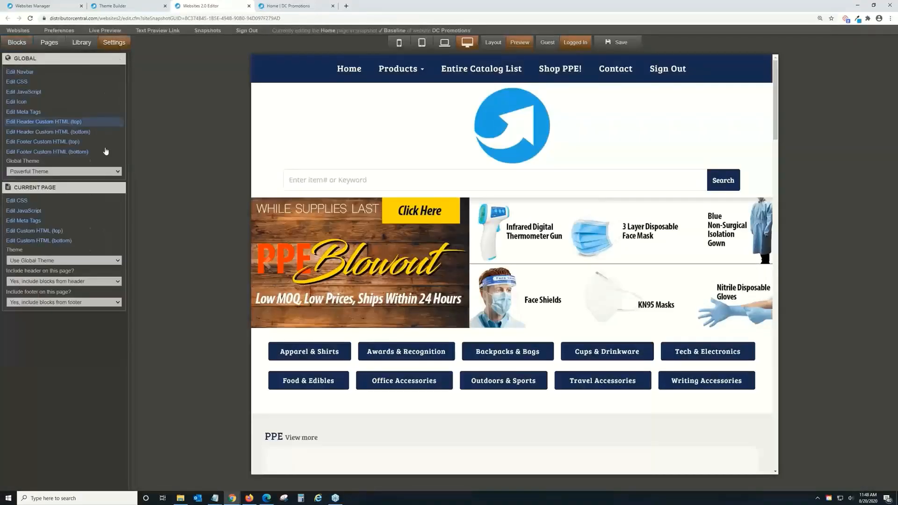
left_click(88, 172)
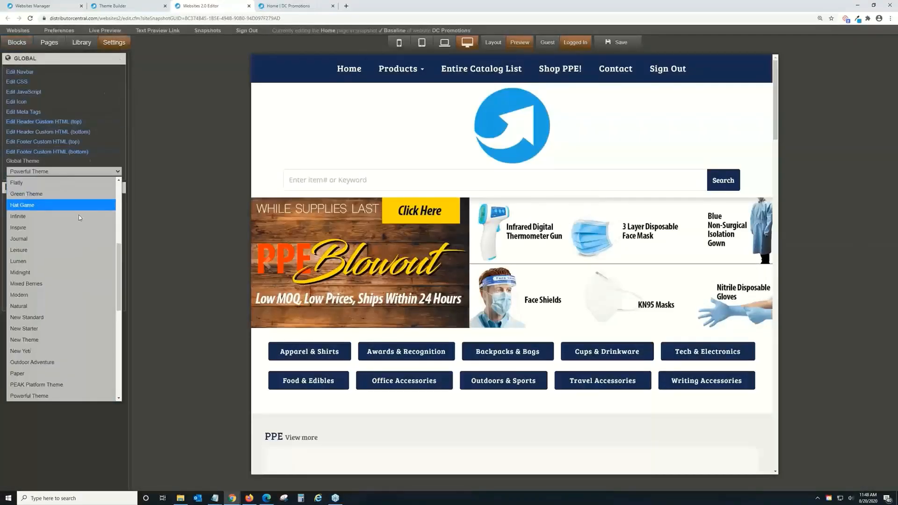
scroll(74, 244, "up", 5)
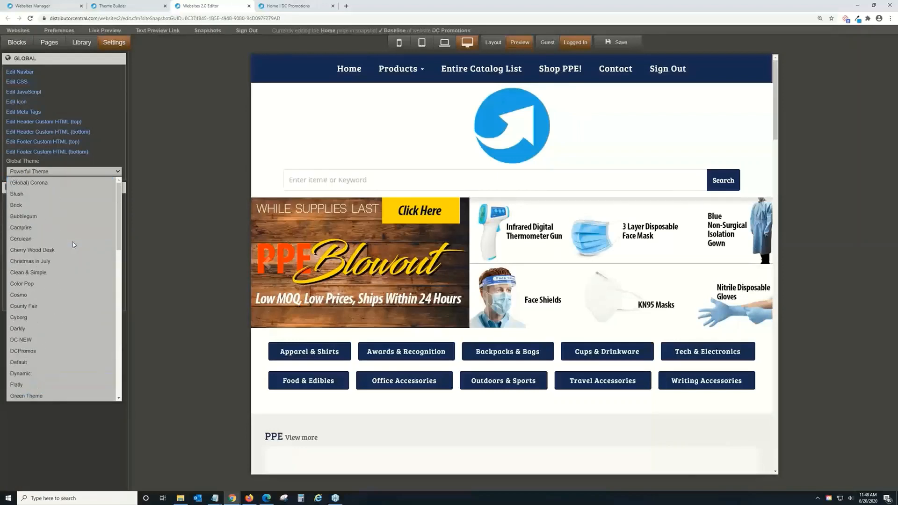
left_click(33, 340)
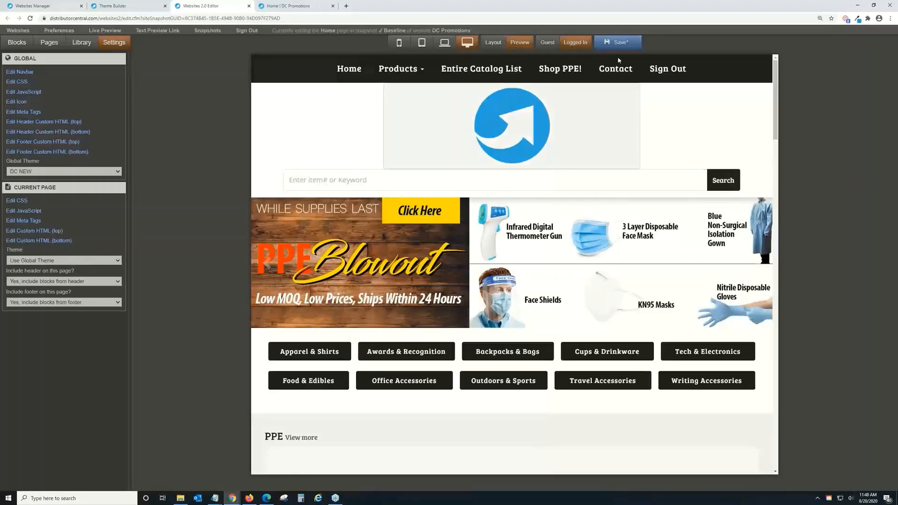
left_click(618, 42)
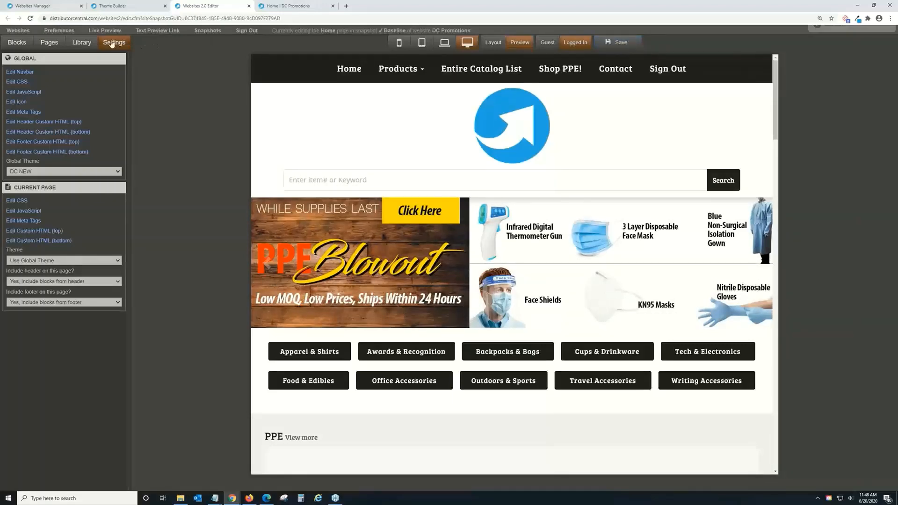
Step: Add a .btn.btn-primary rule at the end of the global CSS with background-color #28aae1!important and border none!important
left_click(18, 83)
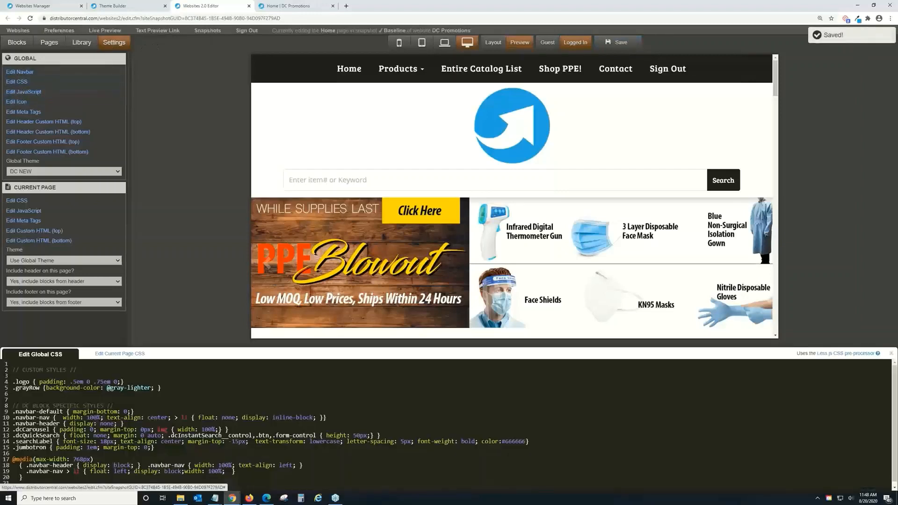
scroll(129, 420, "down", 1)
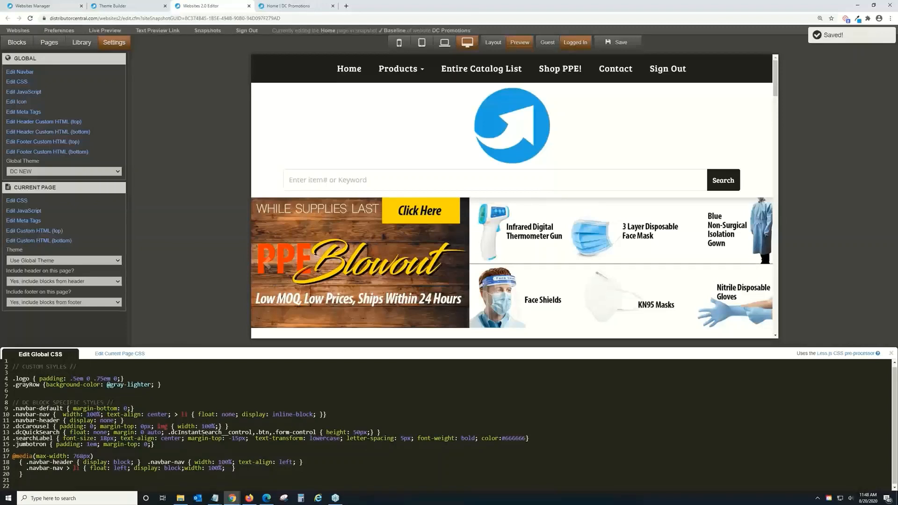
key("alt+Tab")
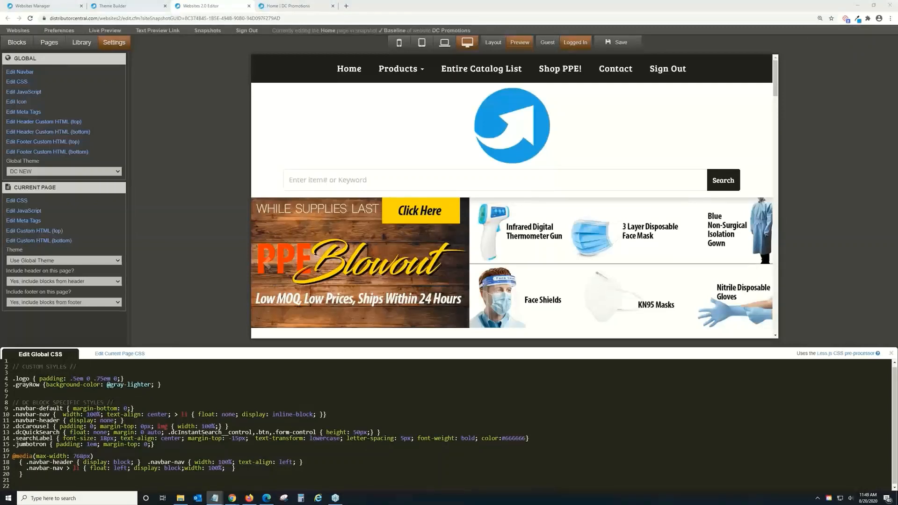
left_click(52, 484)
type(".btn.btn-primary {background-color: #28aae1!important; border: none!important;}")
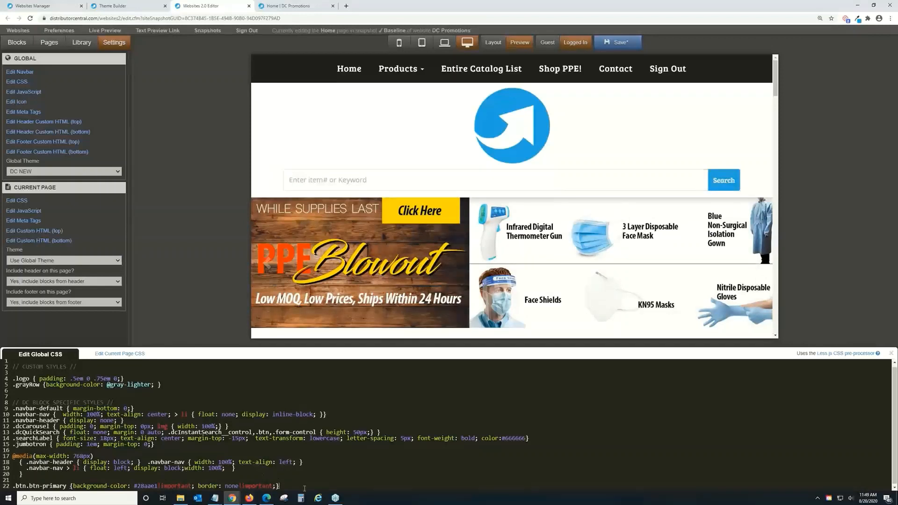
key("Return")
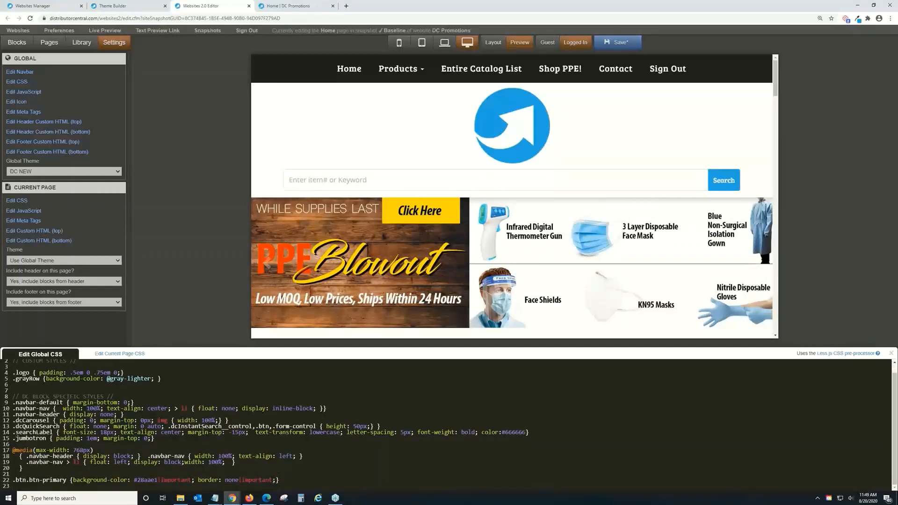
Step: Add global CSS rules giving hovered and focused .dropdown-menu links a #28aae1 background and hovered links #ffffff text, and save the site
key("alt+Tab")
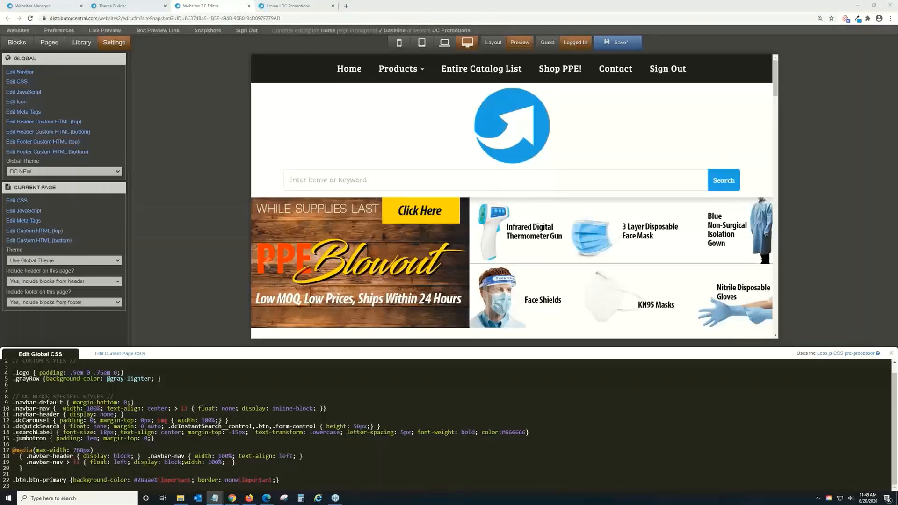
left_click(27, 488)
type(".dropdown-menu > li > a:hover, .dropdown-menu > li > a:focus {background-color: #28aae1}  .dropdown-menu > li > a:hover {color: #ffffff}")
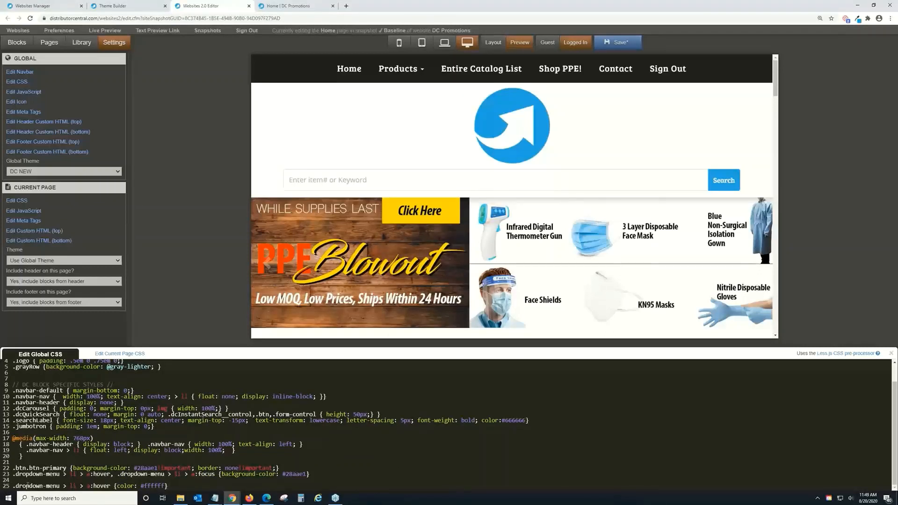
key("BackSpace")
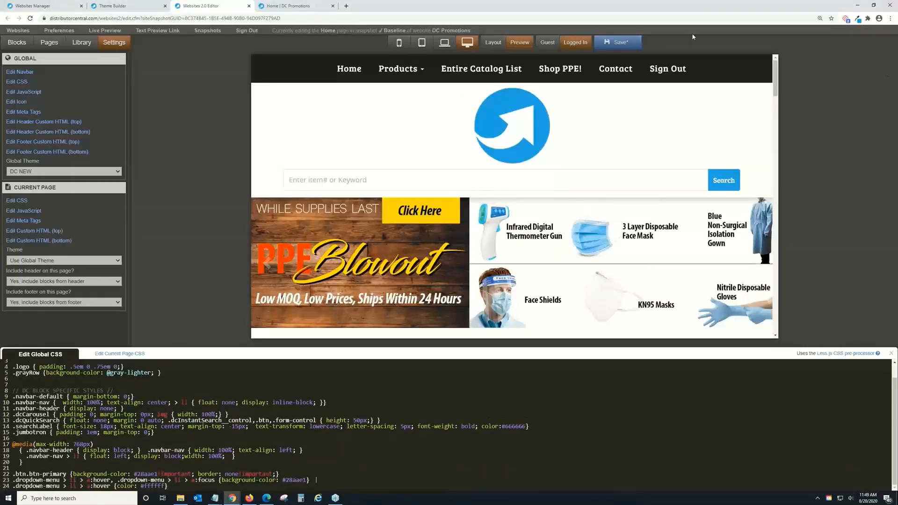
left_click(628, 44)
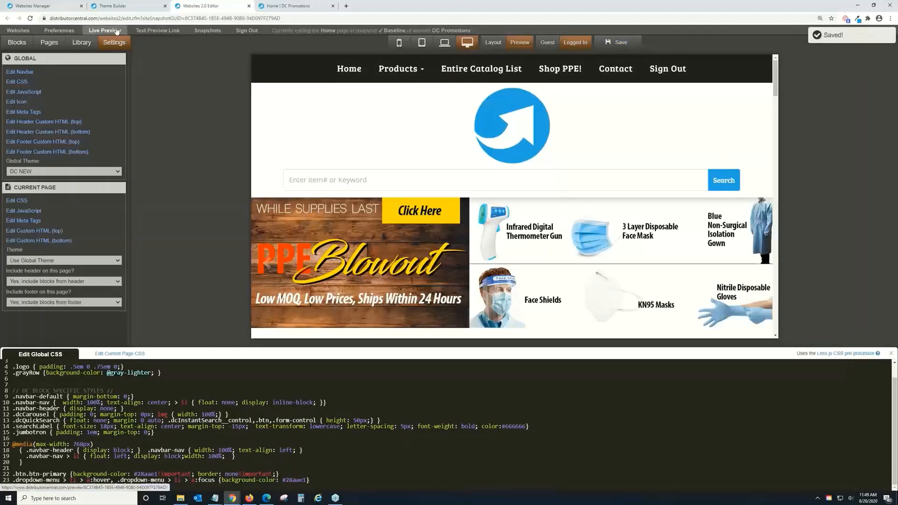
Step: Open a fresh live preview of the site and examine the home page's restyled buttons
left_click(148, 31)
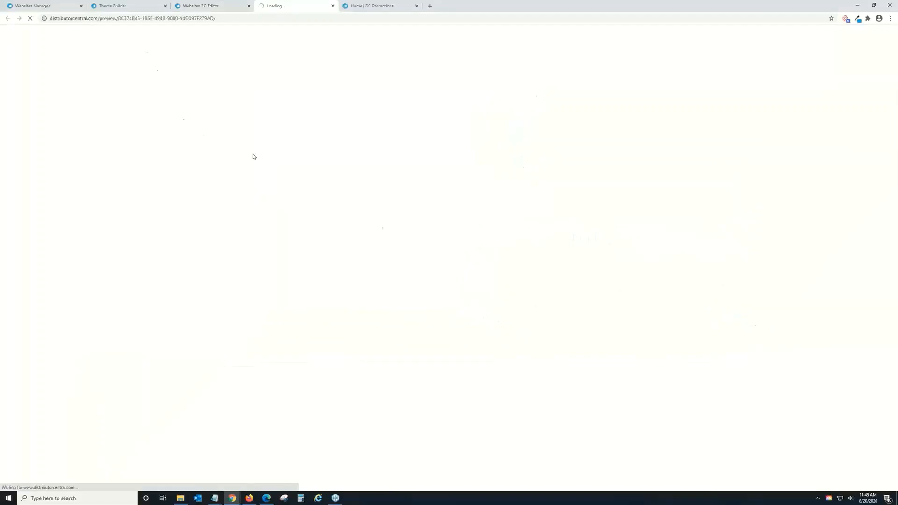
scroll(384, 236, "down", 1)
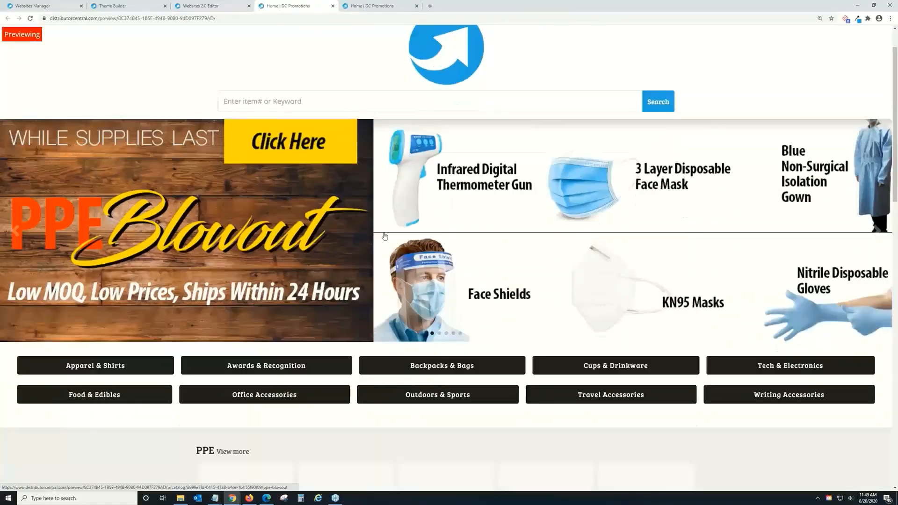
Step: Examine the preview home page's product ribbons, Quick View buttons, and Products dropdown styling
scroll(384, 236, "down", 6)
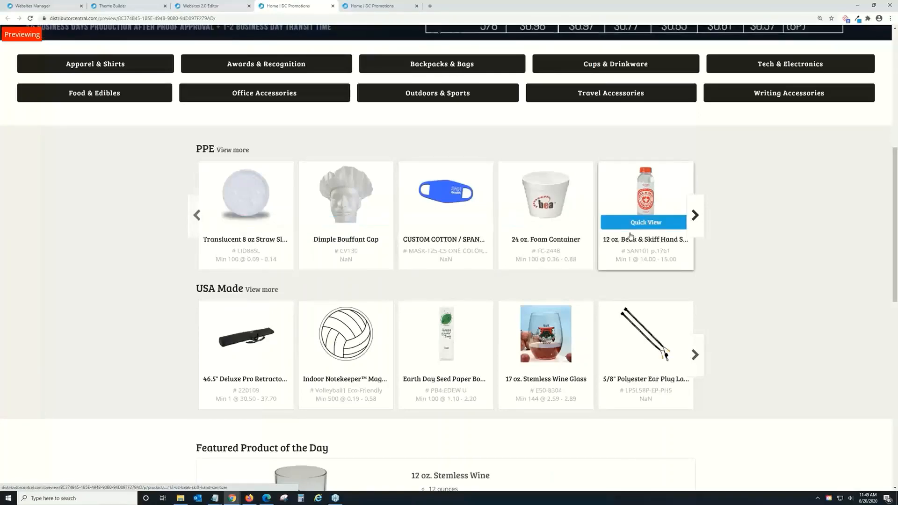
scroll(382, 258, "down", 1)
scroll(382, 258, "up", 8)
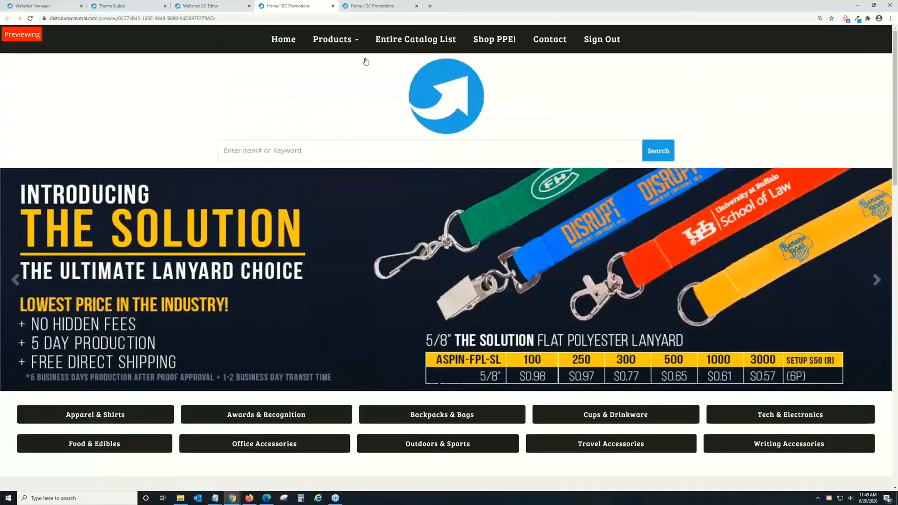
left_click(348, 37)
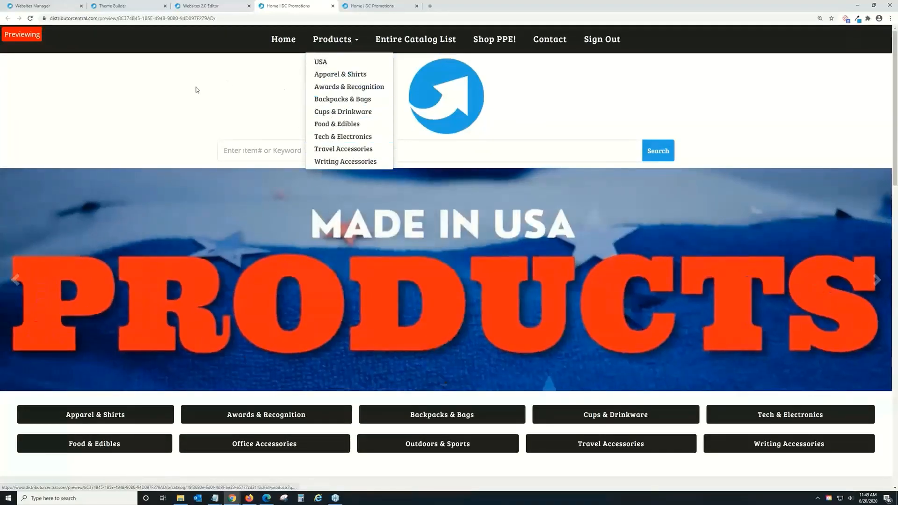
scroll(563, 231, "down", 6)
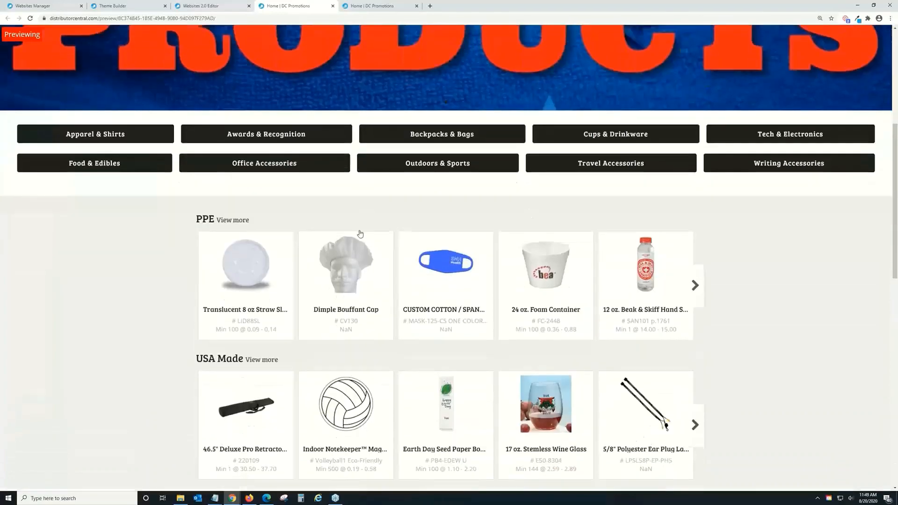
Step: Review the Dimple Bouffant Cap product page down to its Request More Info form, and return to the preview's home page
left_click(359, 272)
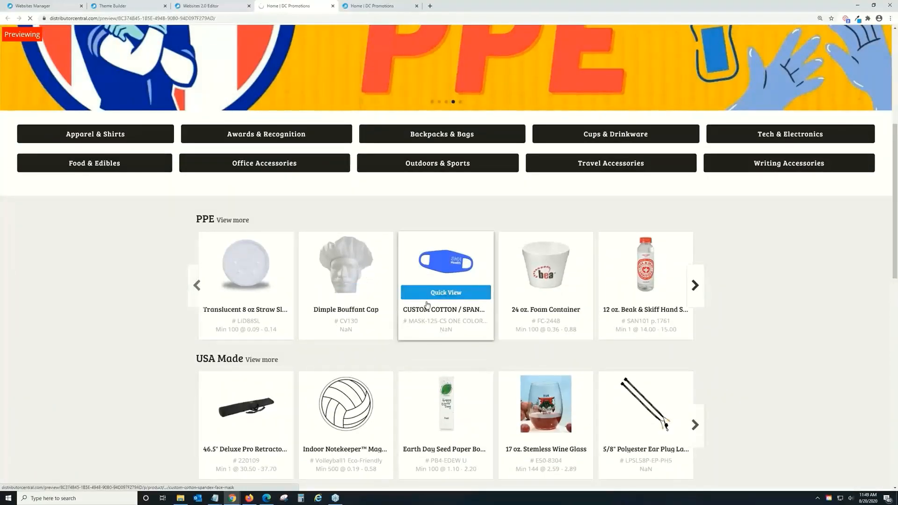
scroll(517, 203, "down", 3)
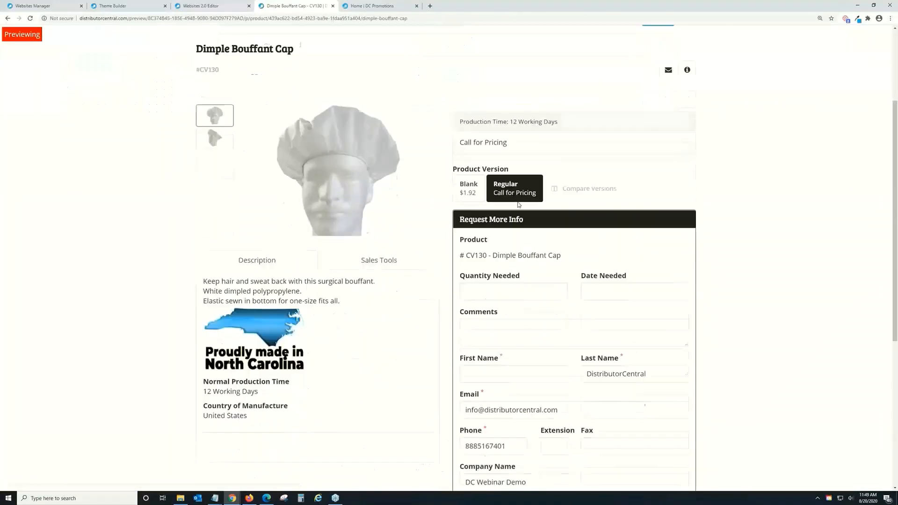
scroll(518, 204, "down", 4)
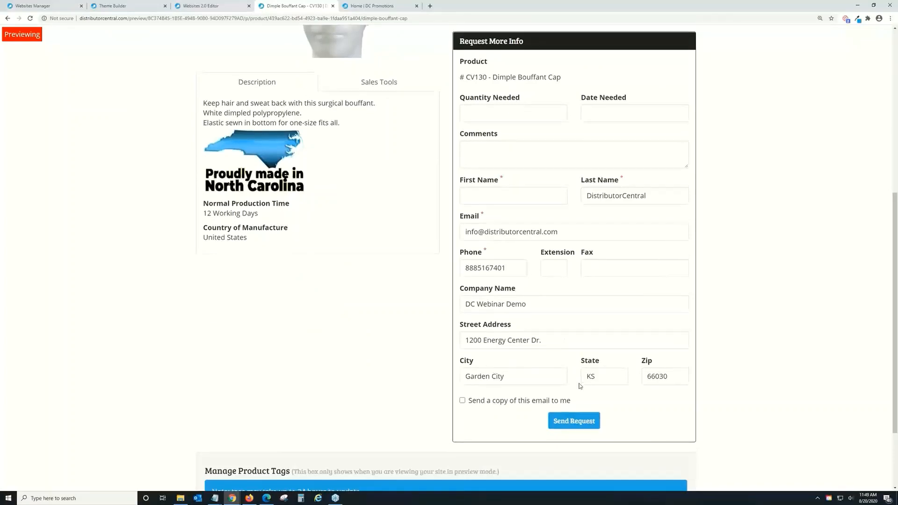
scroll(580, 386, "up", 7)
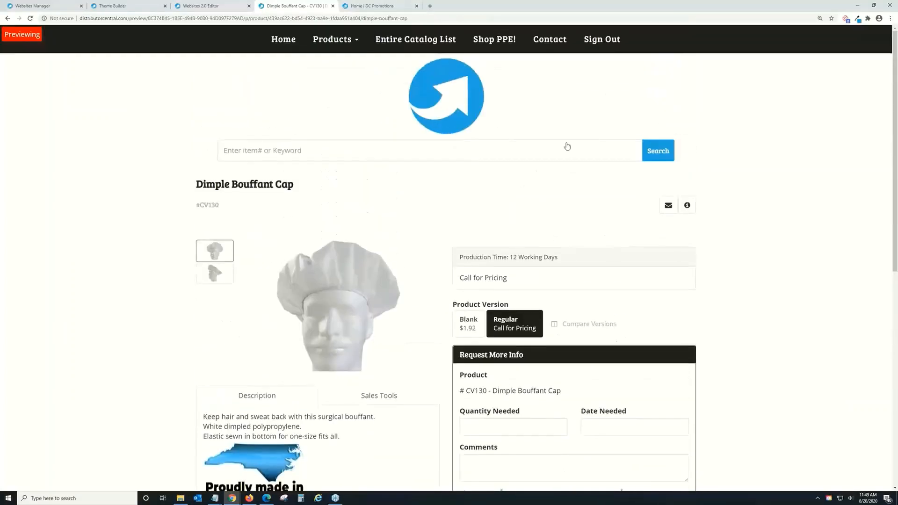
left_click(275, 41)
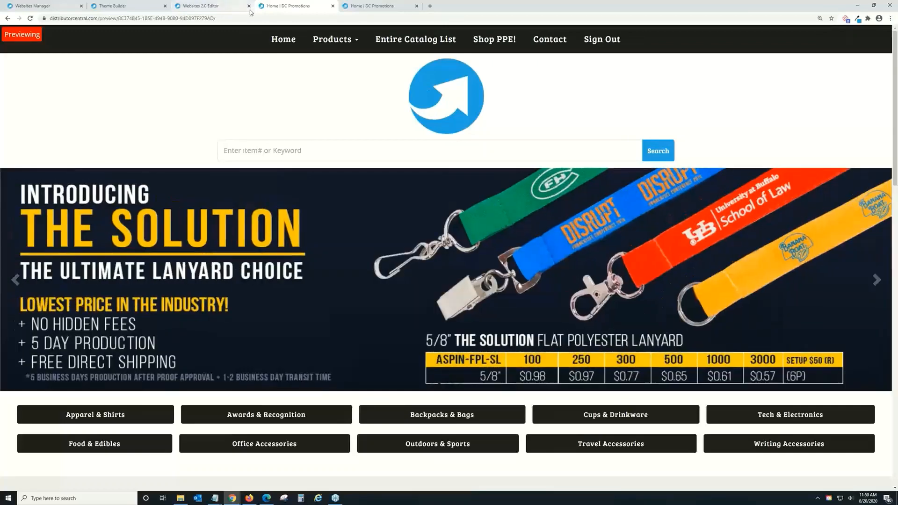
Step: Close the website editor and both site previews, and return to the Hosting Manager's website list
left_click(249, 6)
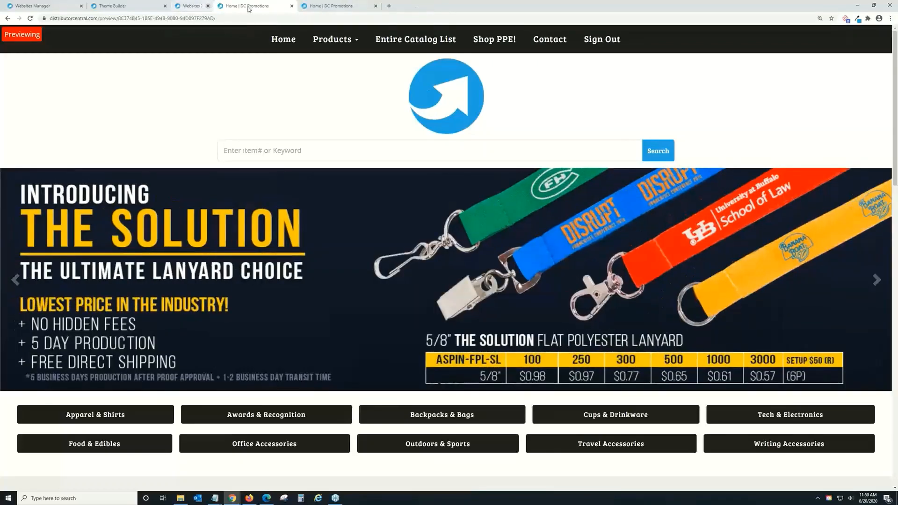
left_click(249, 6)
left_click(248, 6)
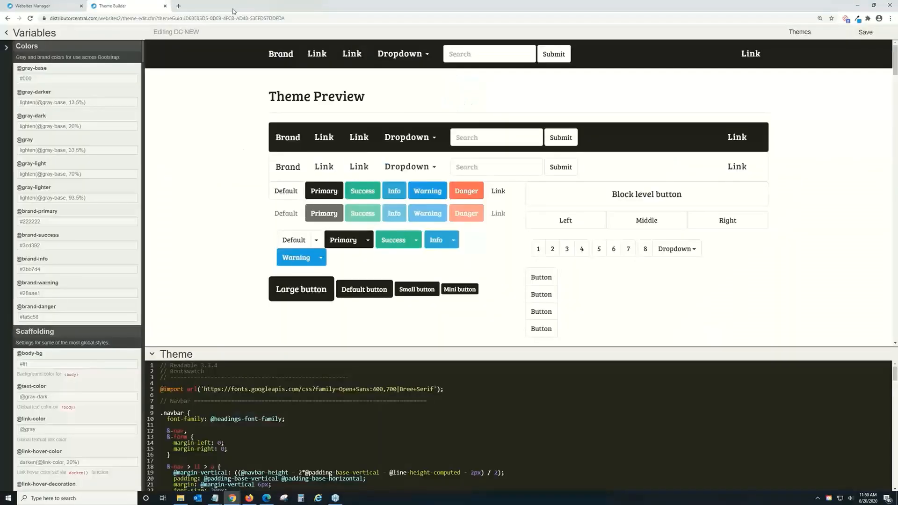
left_click(35, 6)
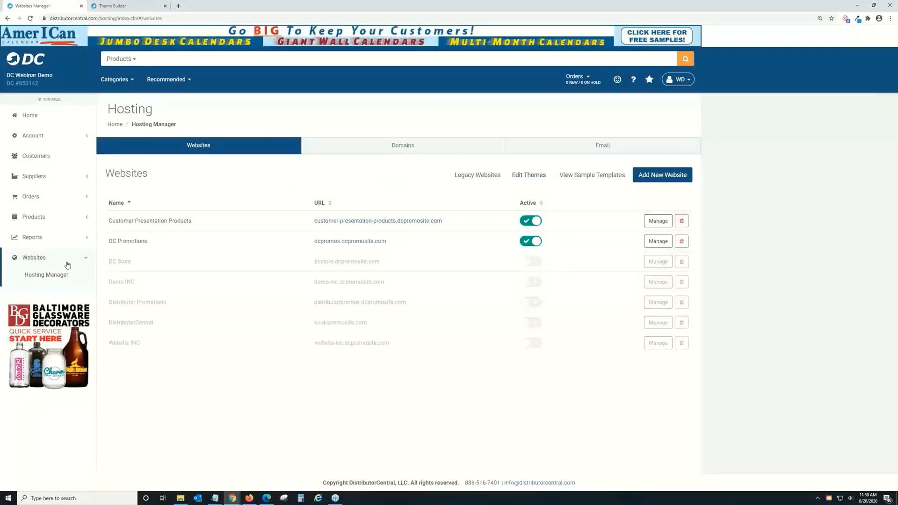
left_click(63, 276)
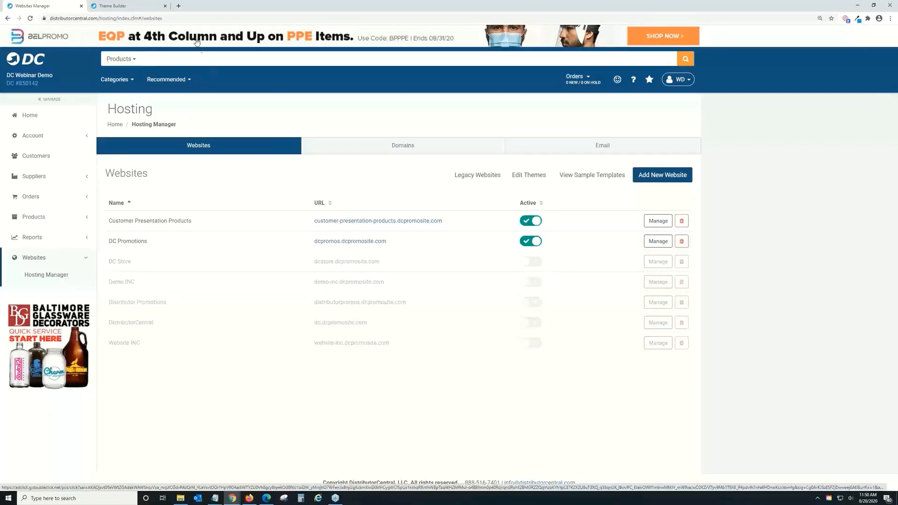
Step: Close the Theme Builder and open help.distributorcentral.com in a new browser tab
left_click(166, 5)
left_click(94, 5)
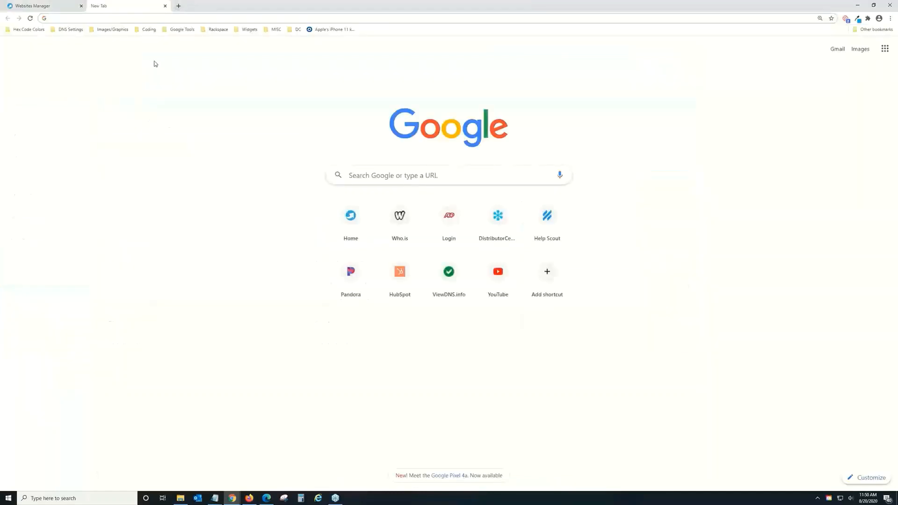
type("help.distributorcentral.com")
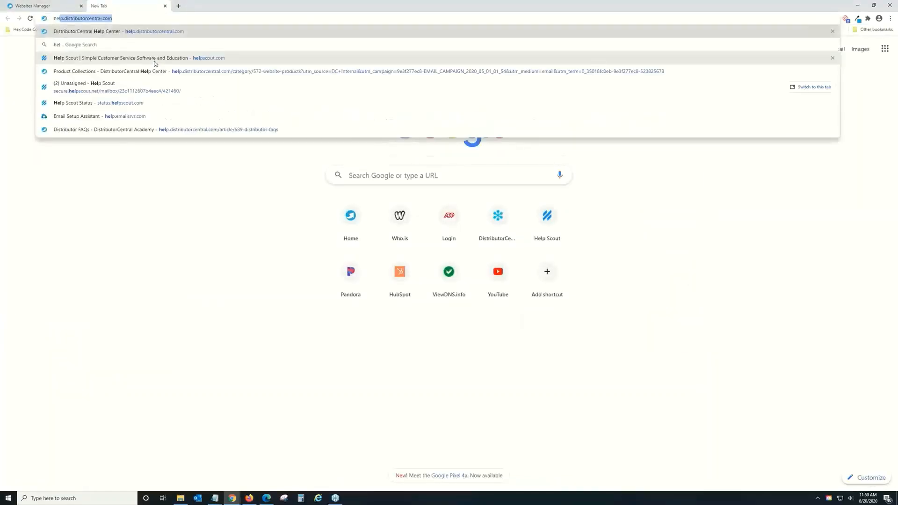
key("Return")
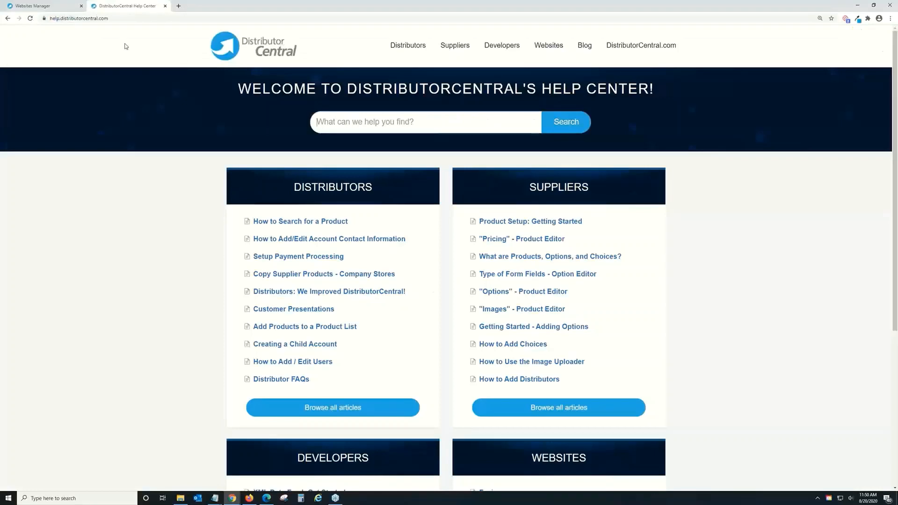
Step: Open the help center's Websites section and look through the articles in its Website Blocks category
scroll(576, 238, "down", 4)
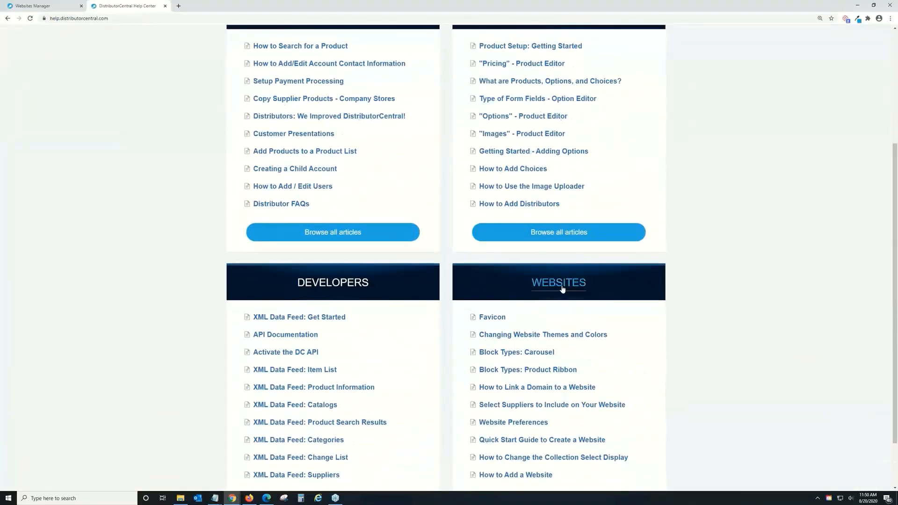
left_click(562, 289)
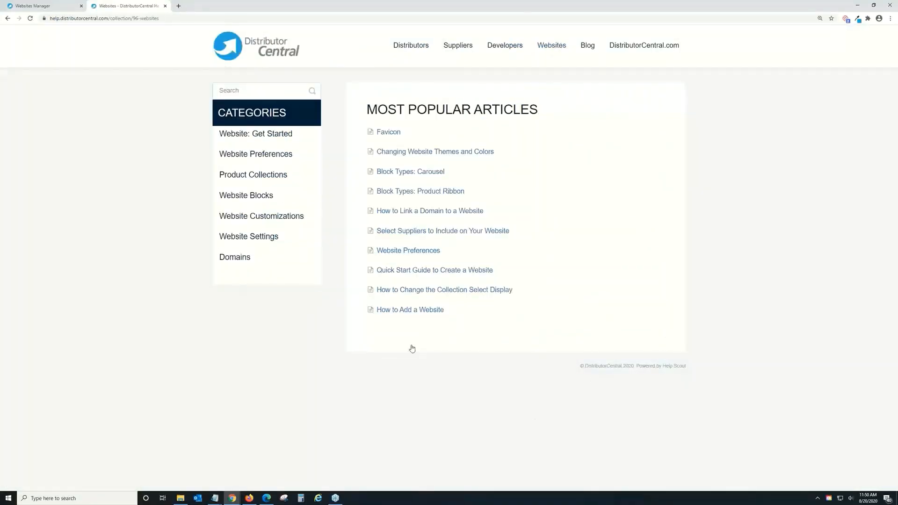
left_click(279, 195)
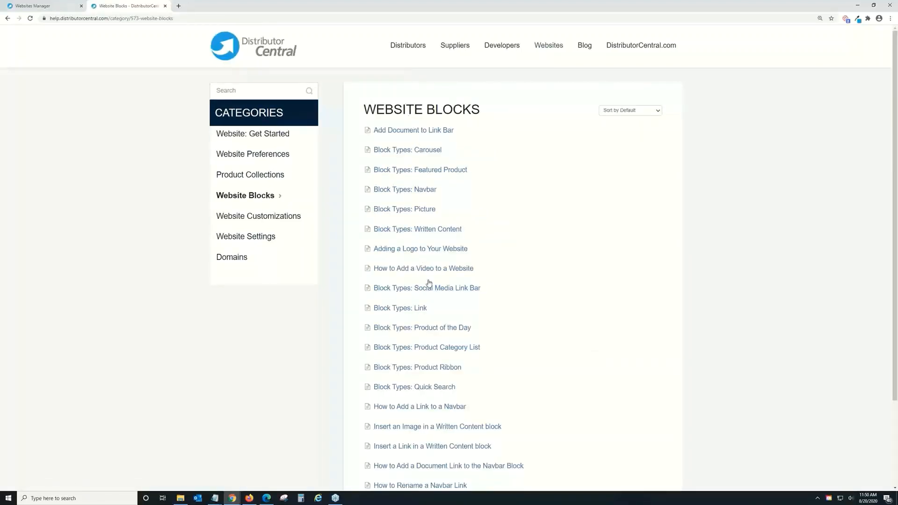
scroll(433, 332, "down", 2)
scroll(433, 209, "up", 1)
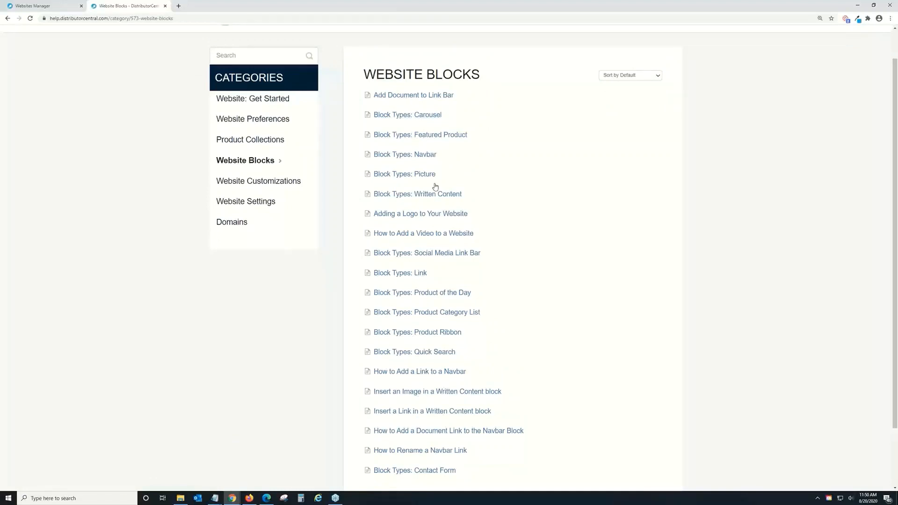
scroll(425, 193, "up", 1)
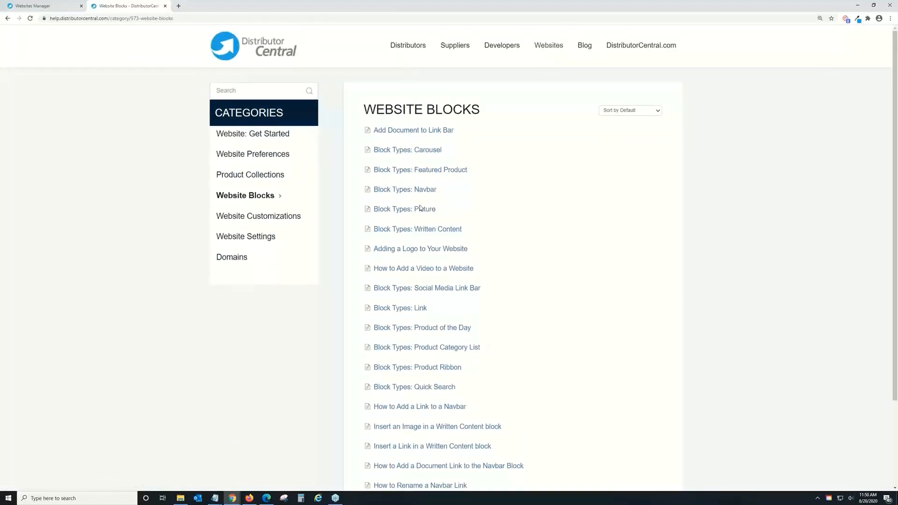
Step: Reopen the Websites section from the help center's home page to view its popular articles, and close the help center
left_click(256, 50)
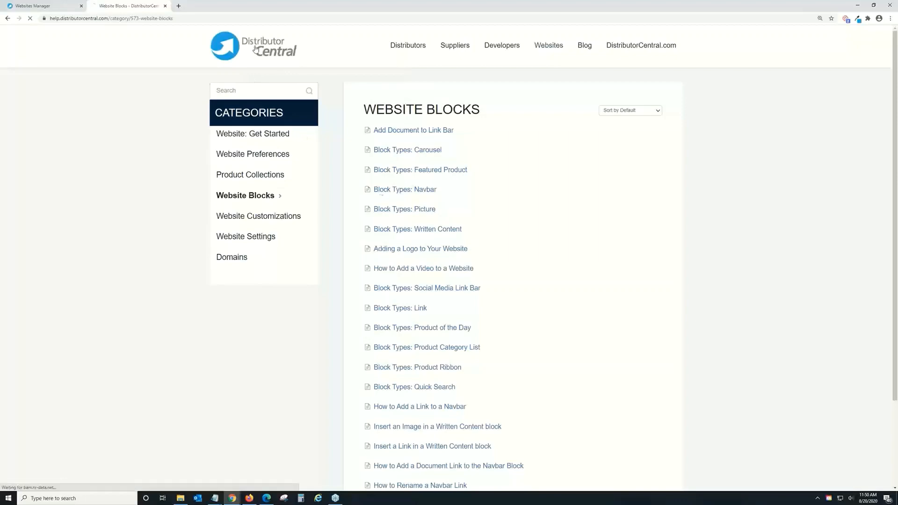
scroll(593, 306, "down", 3)
left_click(579, 321)
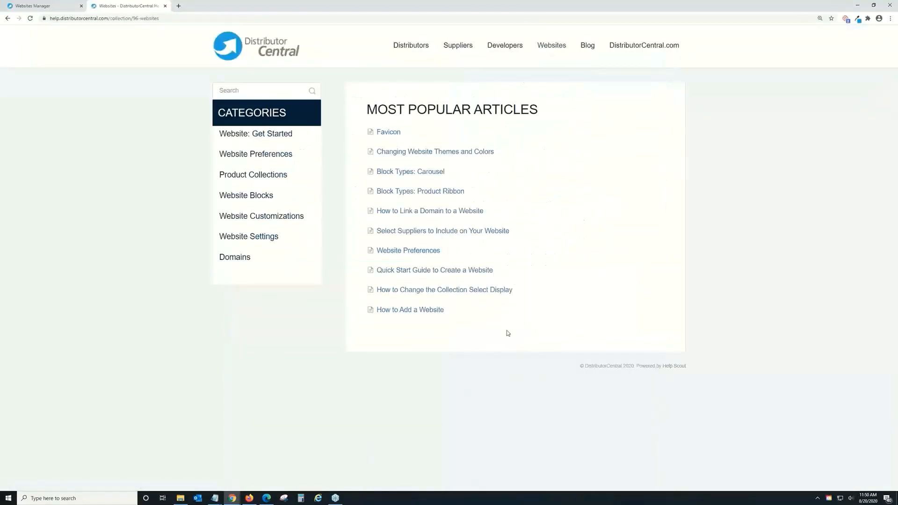
left_click(165, 6)
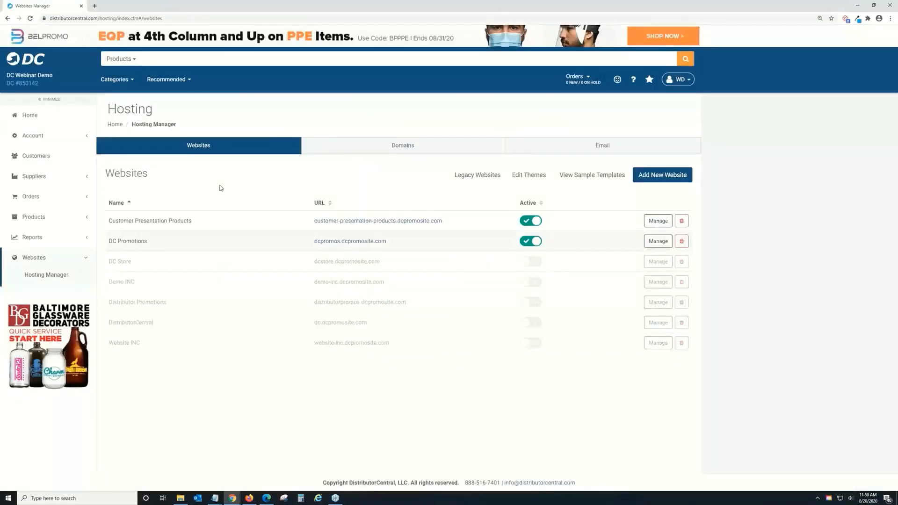